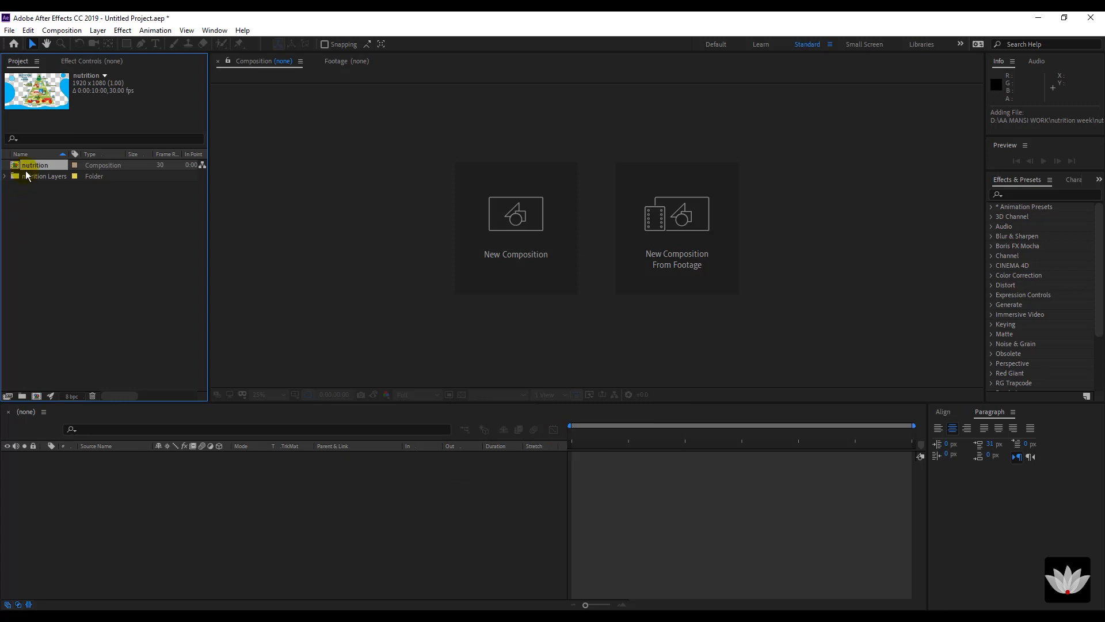
Open the nutrition composition and check what Layer 9 contains by switching its visibility off and on.
double_click(25, 164)
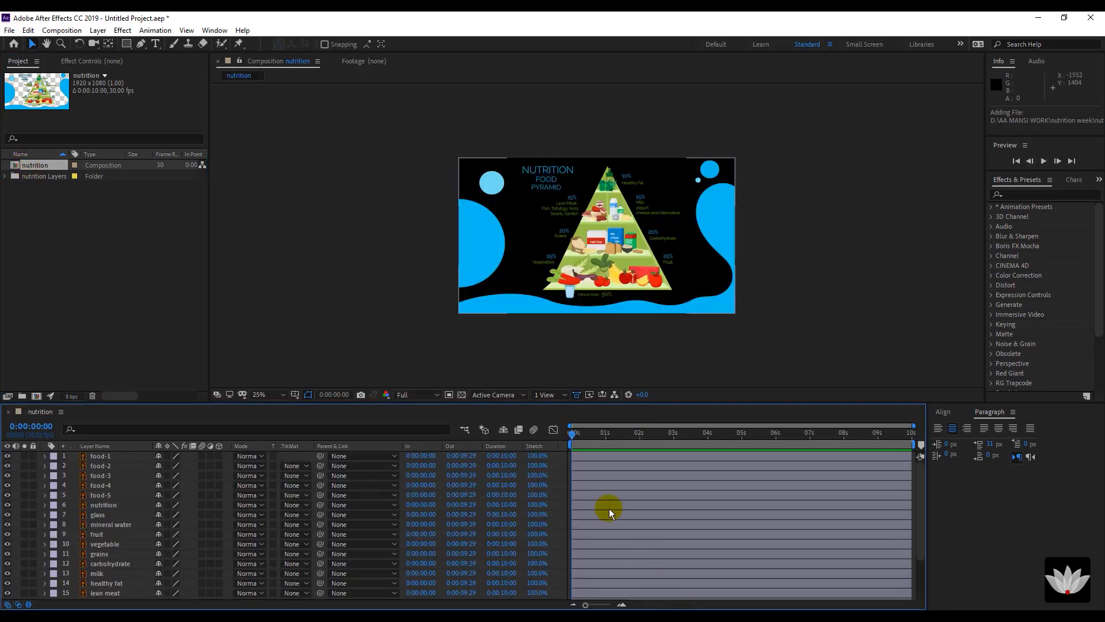
scroll(167, 552, "down", 3)
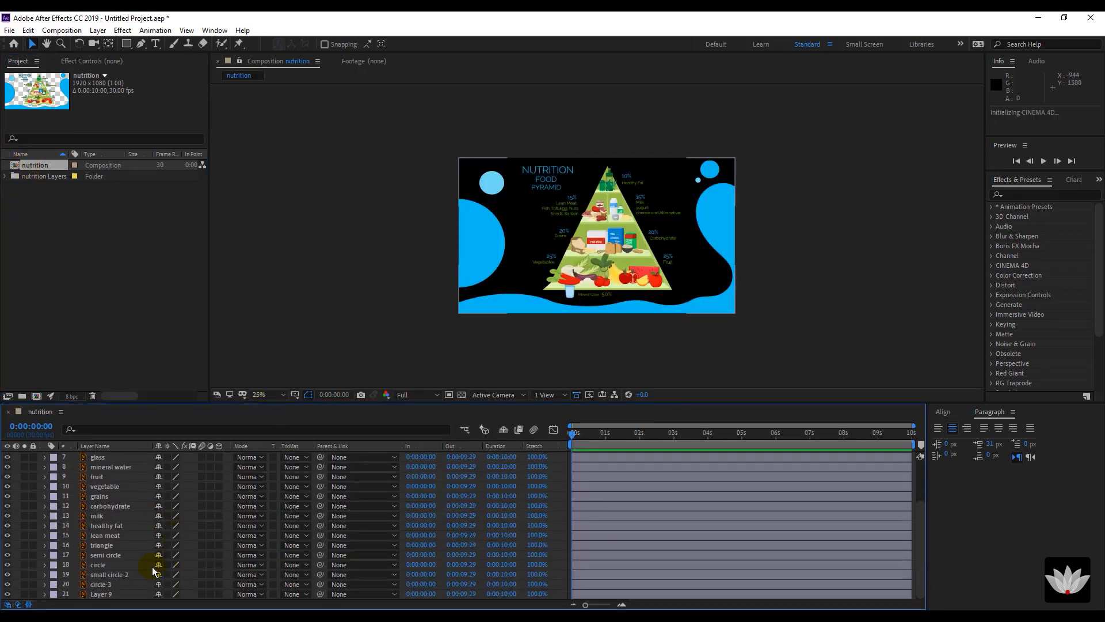
left_click(101, 595)
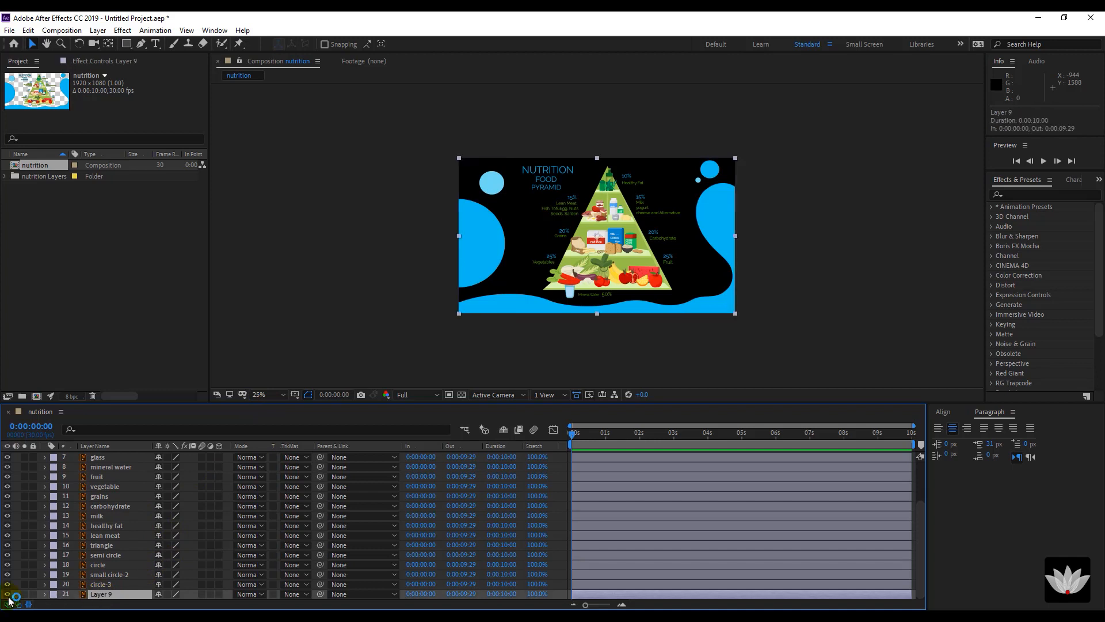
left_click(8, 594)
left_click(8, 594)
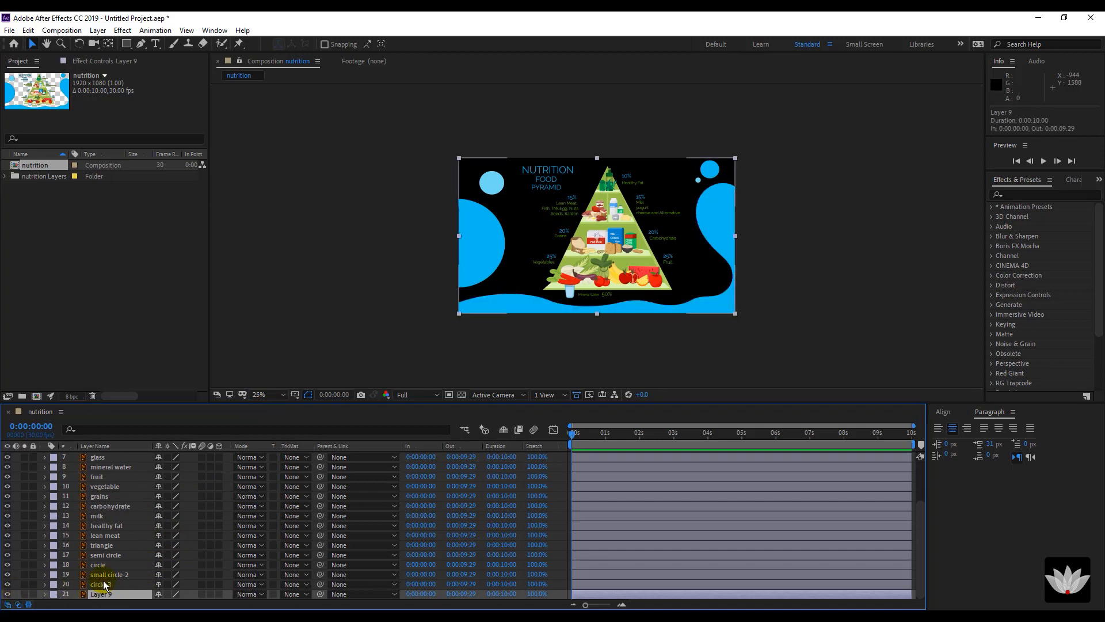
Create a white 1920 x 1080 px solid layer named bg.
left_click(98, 31)
mouse_move(258, 34)
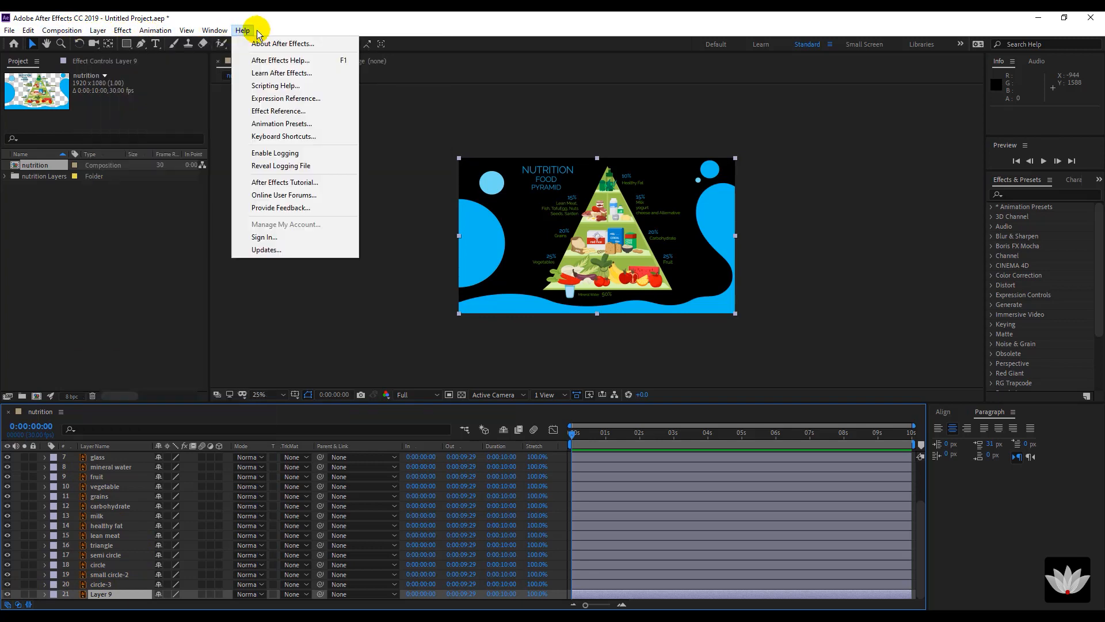
mouse_move(98, 31)
mouse_move(138, 46)
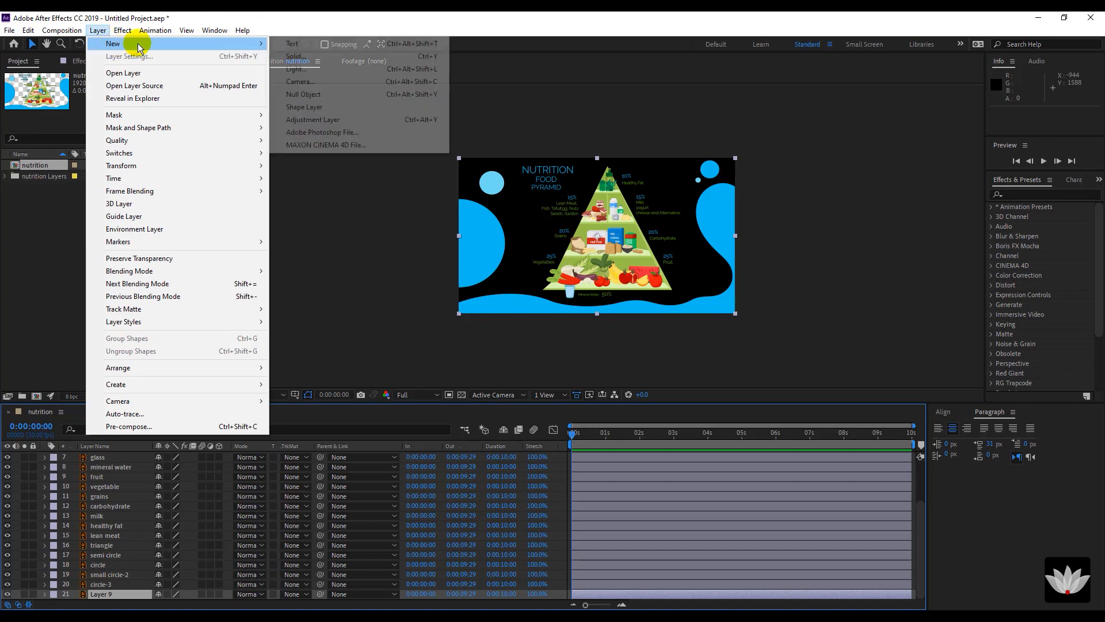
left_click(297, 56)
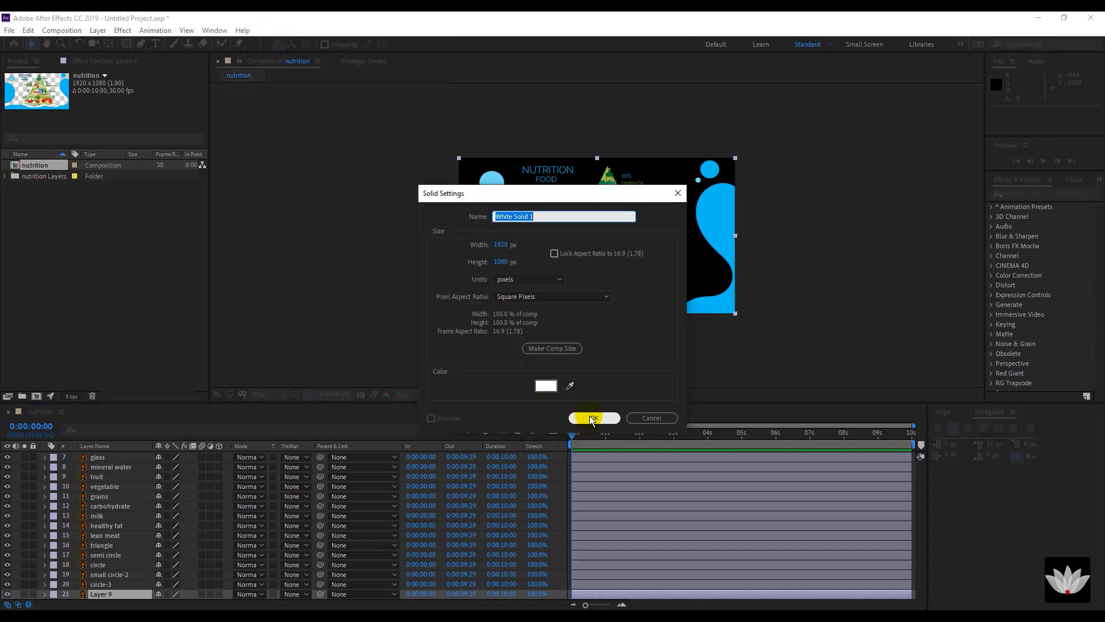
type("bg")
left_click(594, 417)
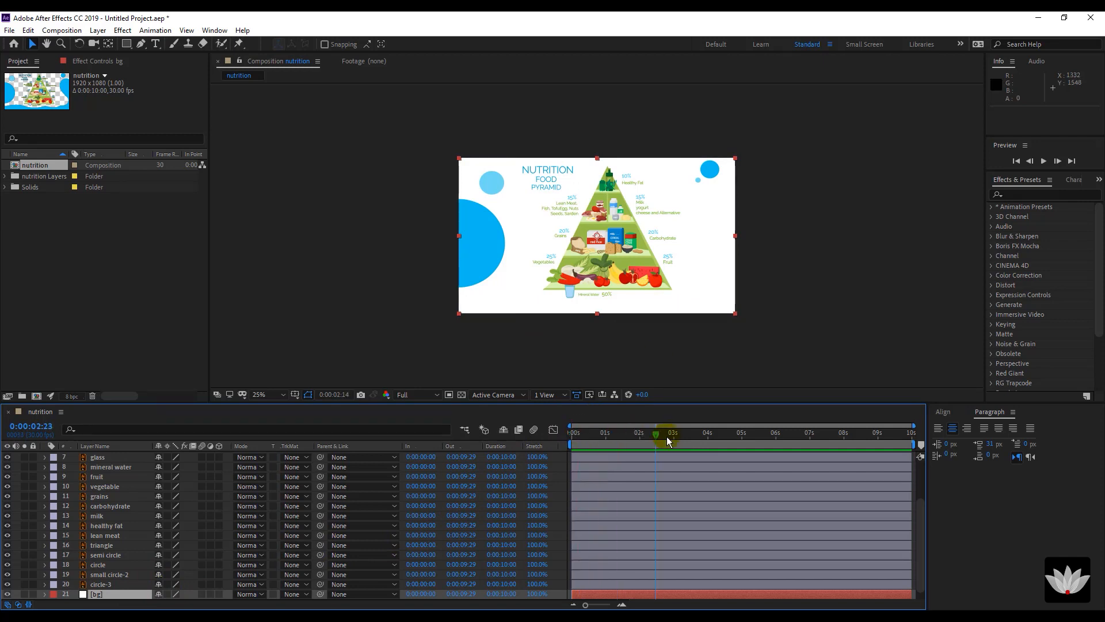
Move the bg solid below Layer 9 to the end of the layer stack.
scroll(568, 346, "up", 2)
scroll(567, 346, "down", 2)
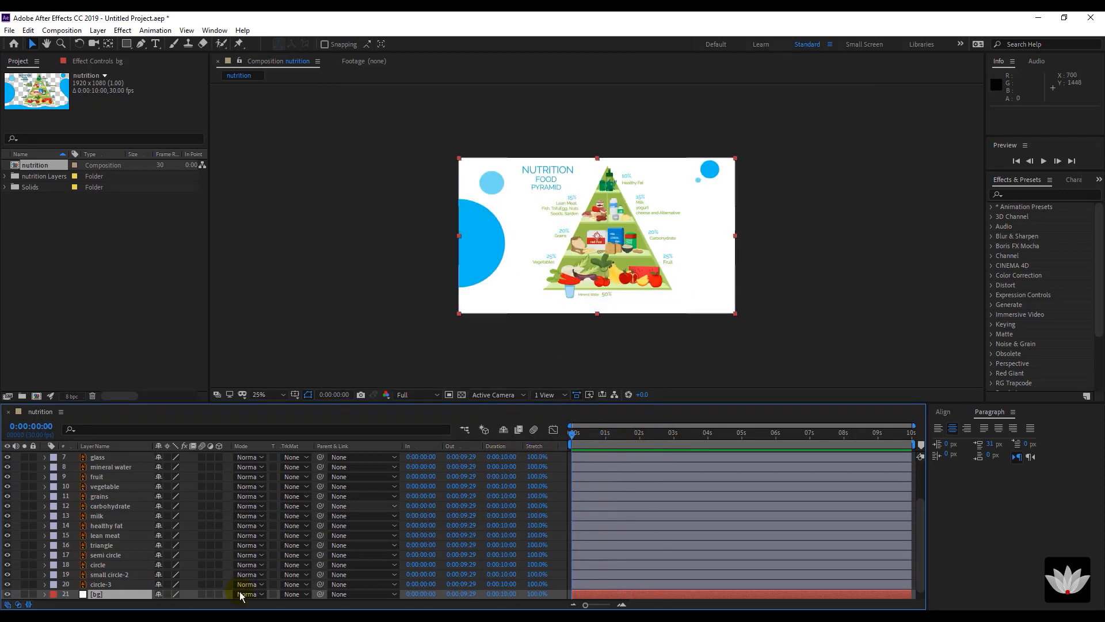
scroll(9, 595, "down", 1)
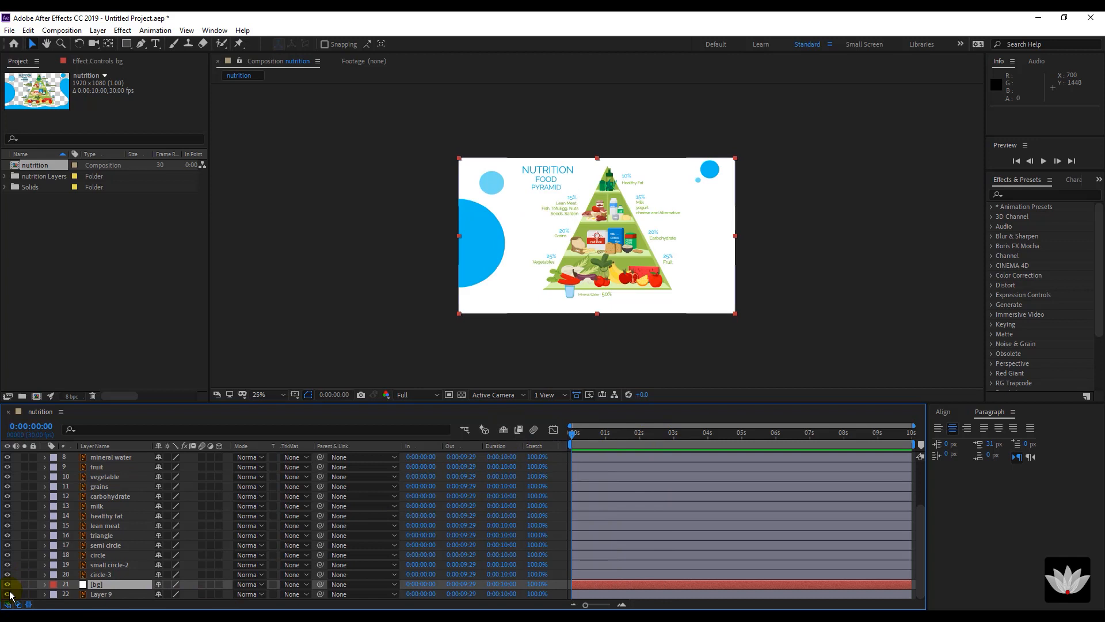
left_click_drag(113, 586, 115, 603)
left_click(113, 586)
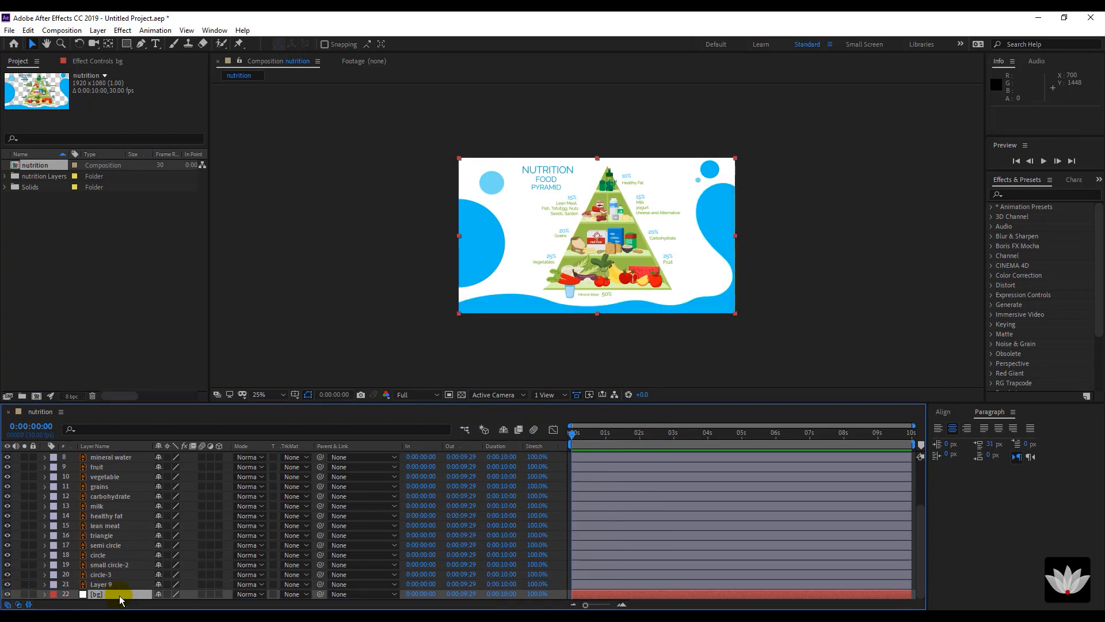
Inspect the artwork over the white background and hide Layer 9 with the blue wave shapes.
left_click(754, 343)
key("period")
key("period")
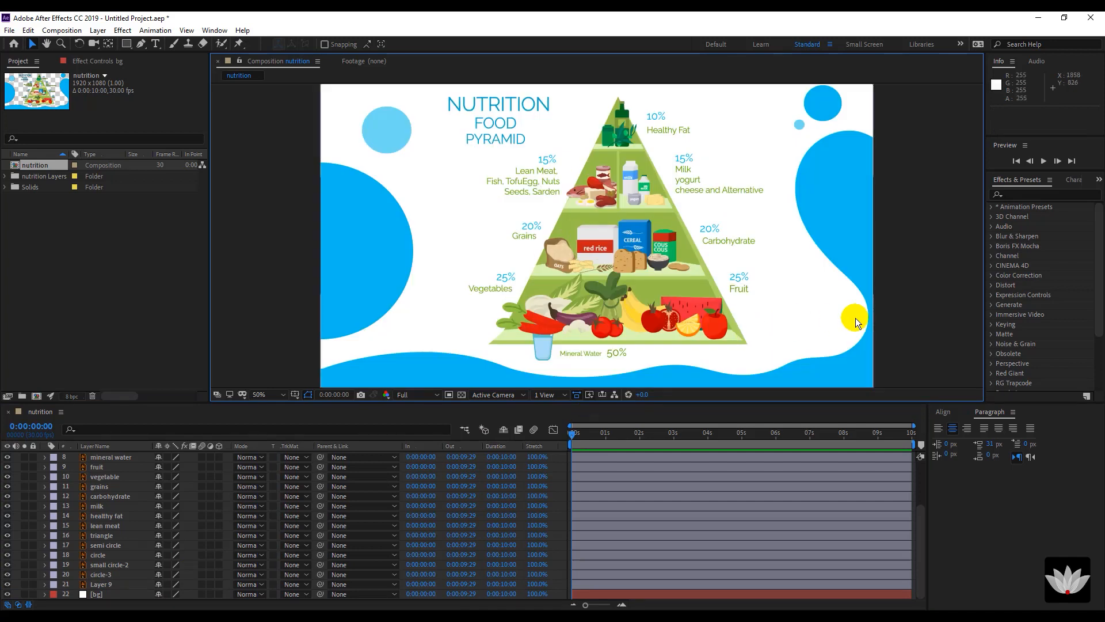
key("comma")
key("comma")
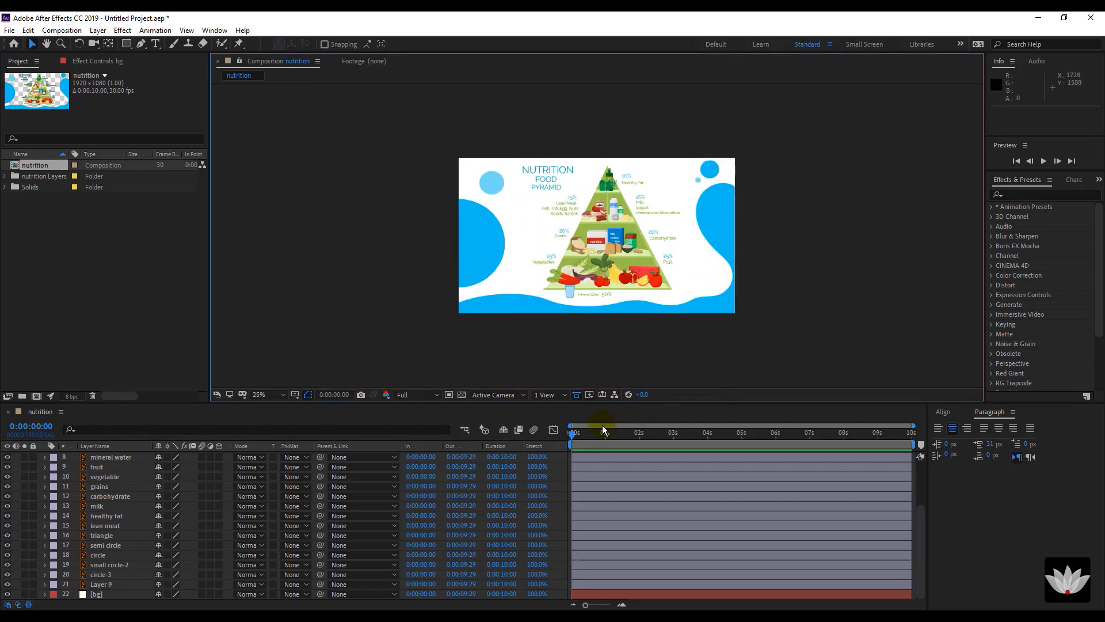
left_click(581, 433)
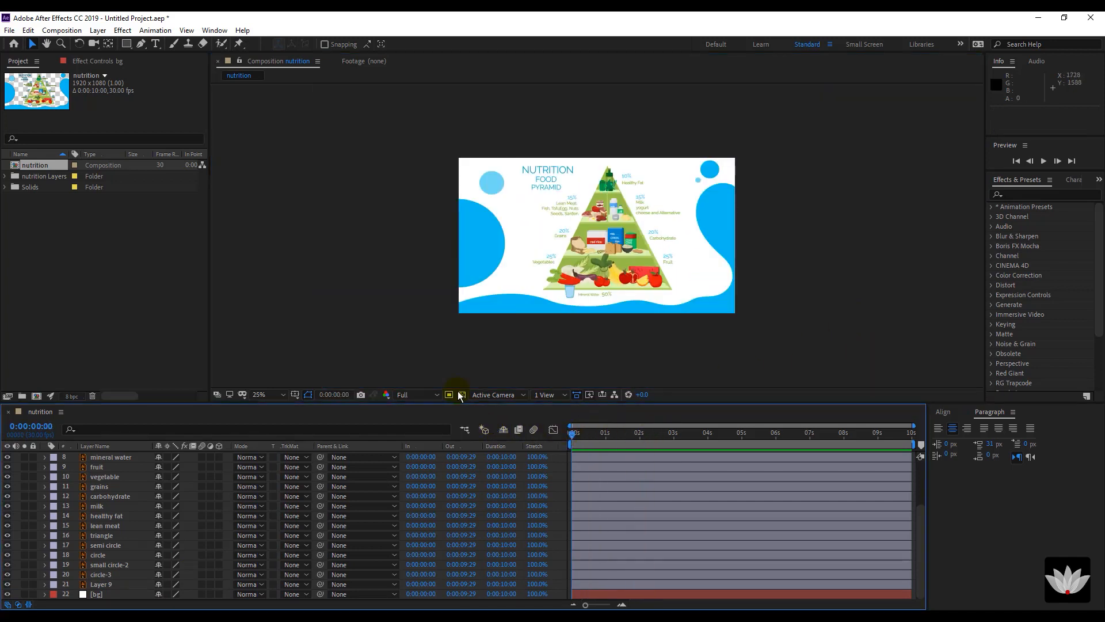
key("period")
key("period")
key("comma")
key("comma")
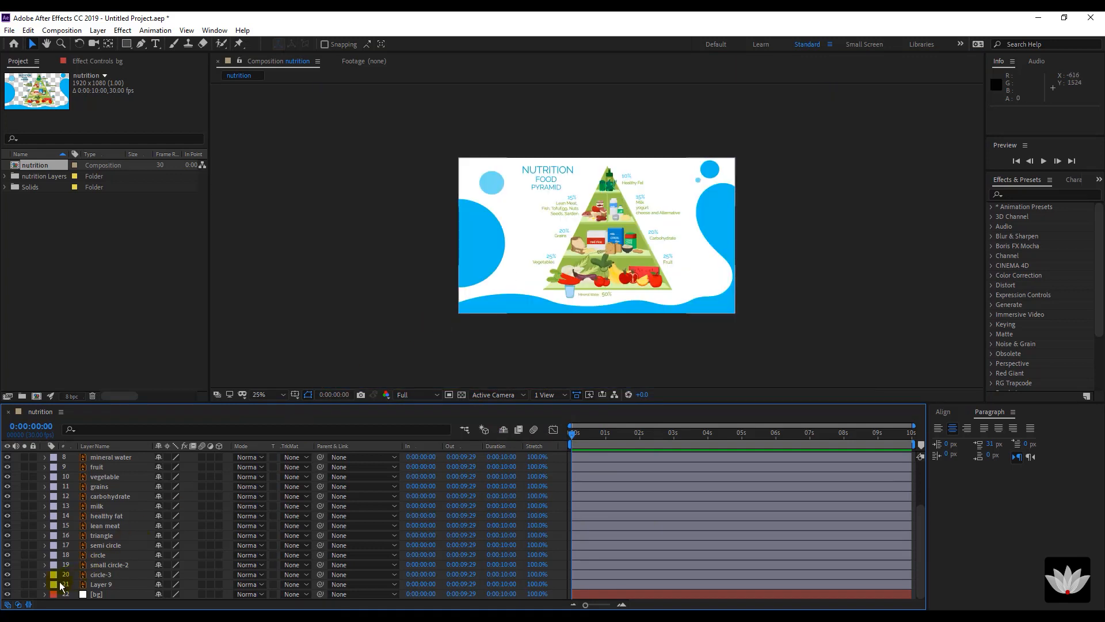
left_click(7, 584)
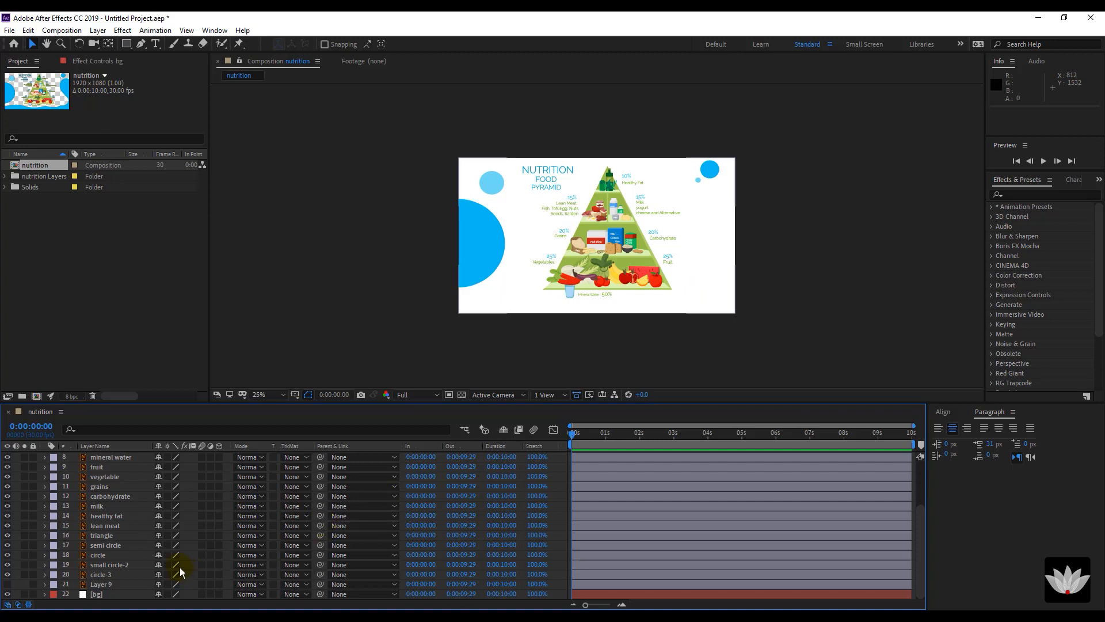
Add a Position keyframe of 960, 540 to the triangle layer at 0:00:01:00.
scroll(143, 533, "up", 3)
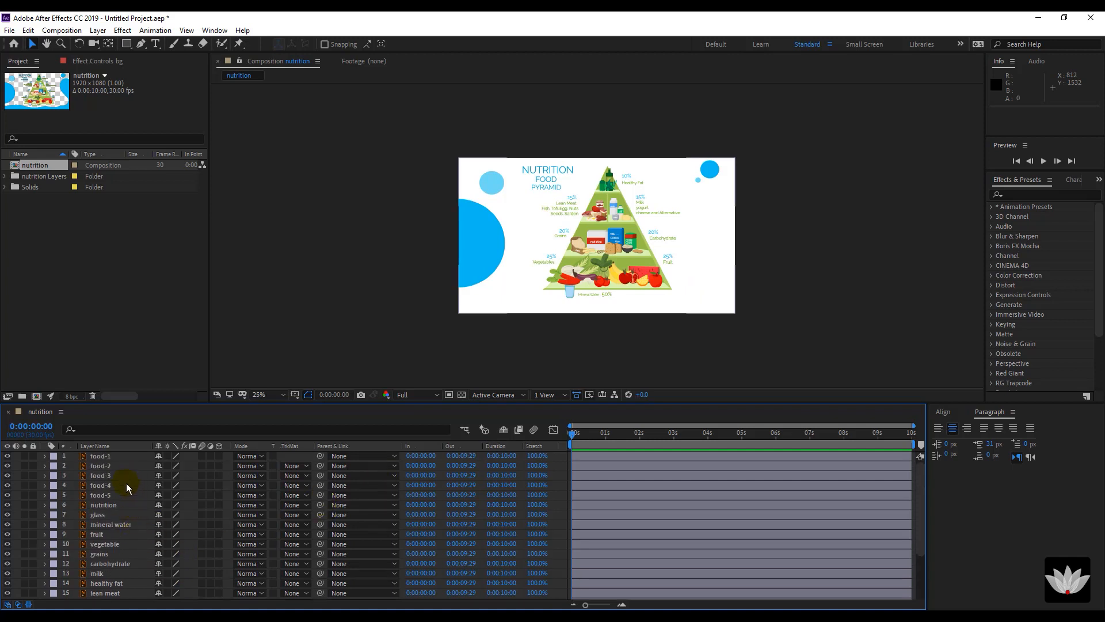
scroll(664, 258, "up", 2)
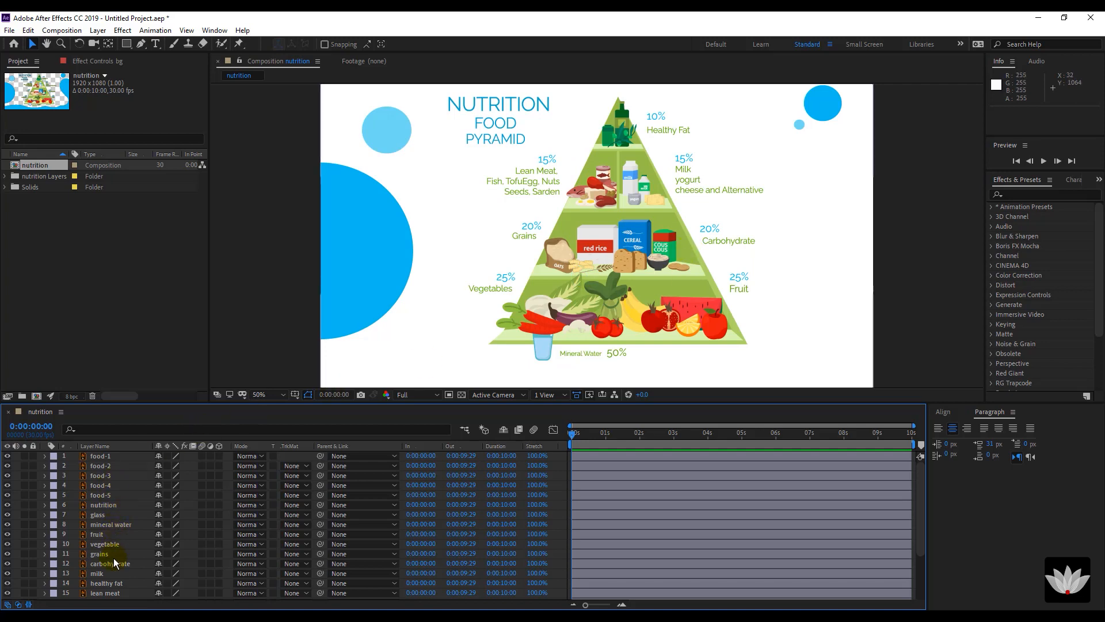
scroll(112, 583, "down", 1)
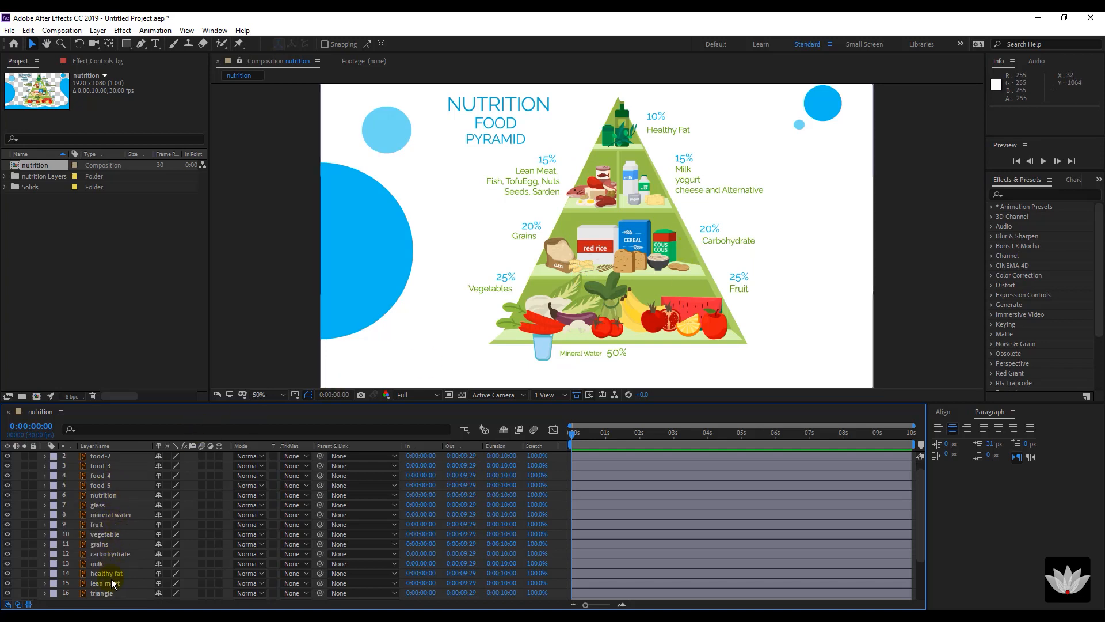
left_click(112, 584)
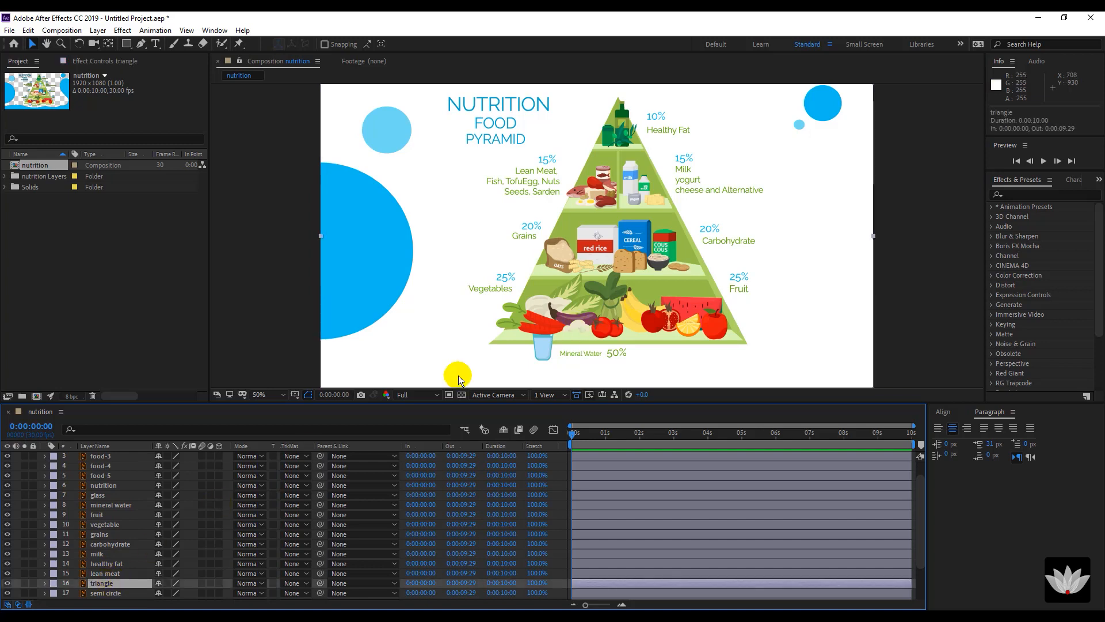
scroll(112, 578, "down", 1)
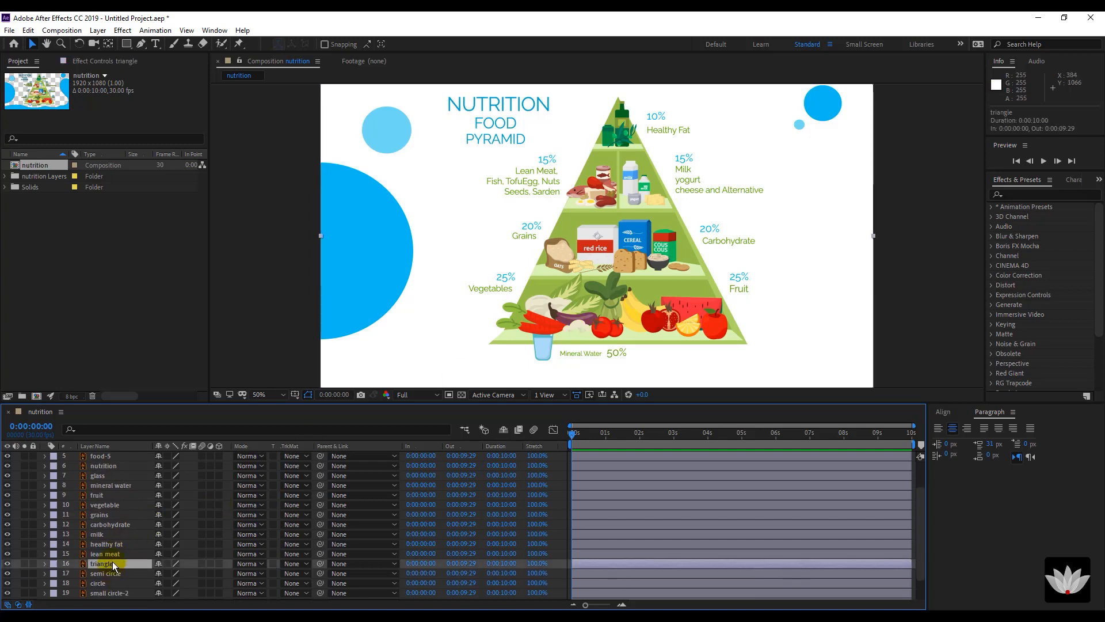
key("p")
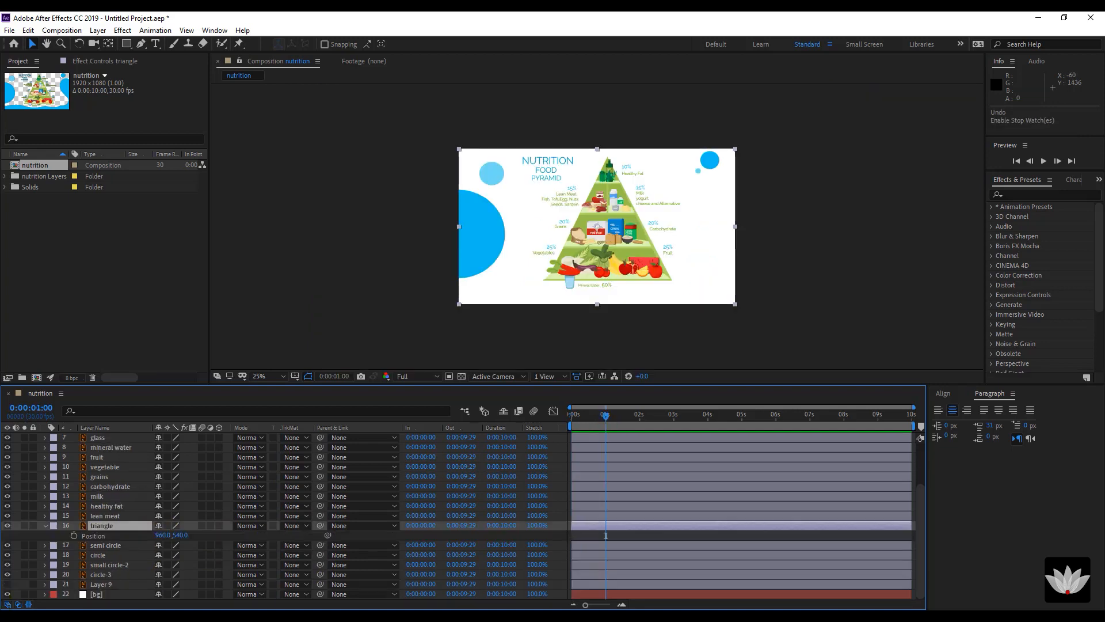
left_click(74, 536)
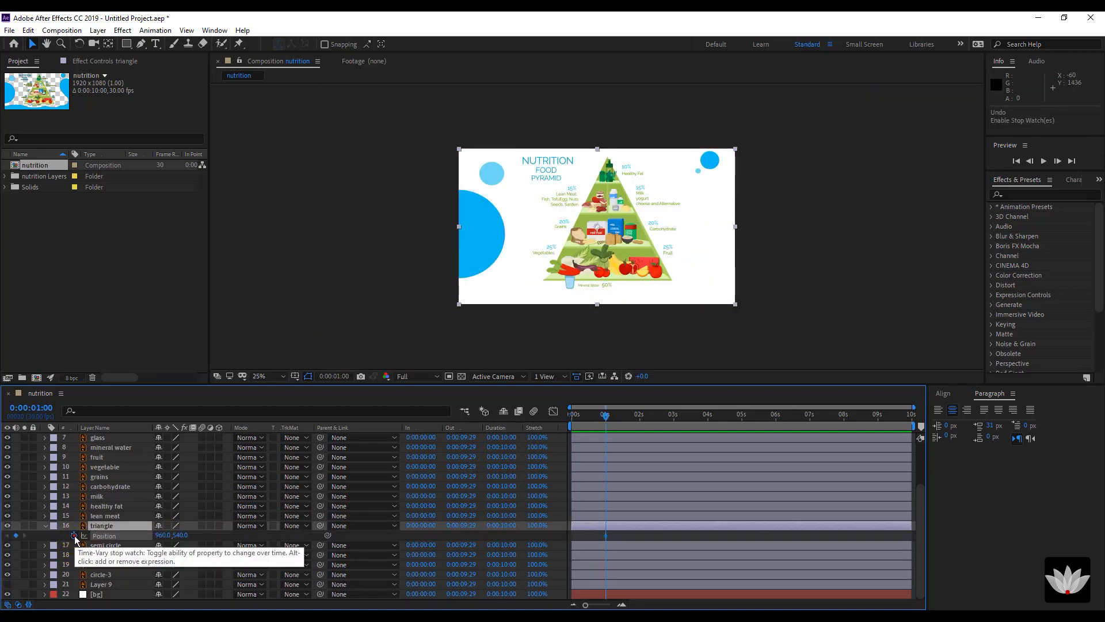
At 0:00:00:00, set the triangle's Position to 960, -427 so it starts above the frame.
left_click(580, 414)
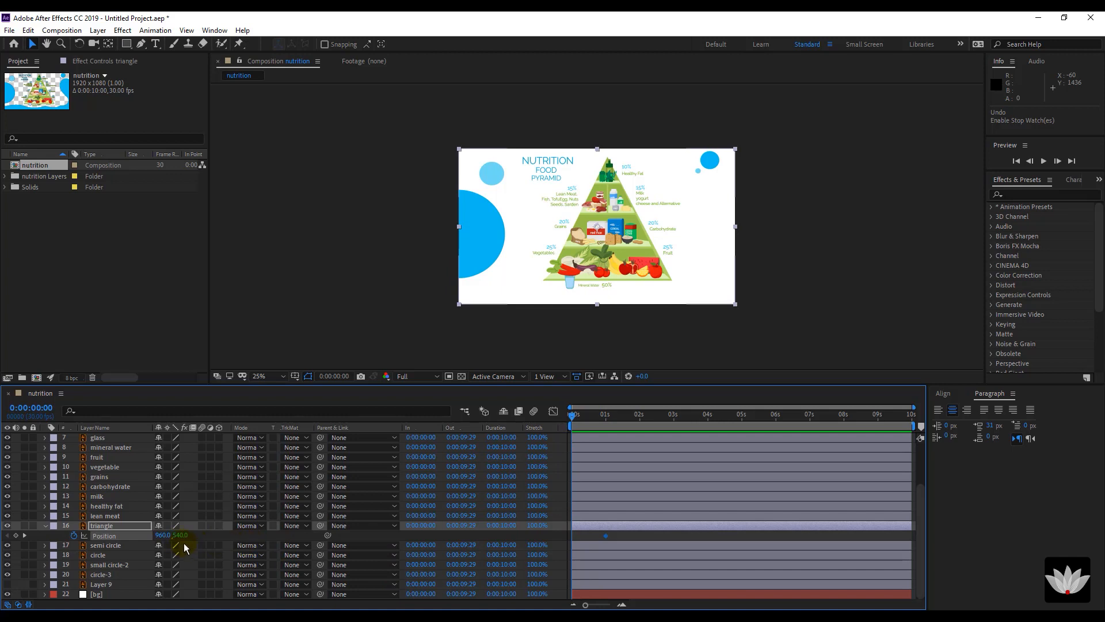
left_click_drag(177, 535, 2, 461)
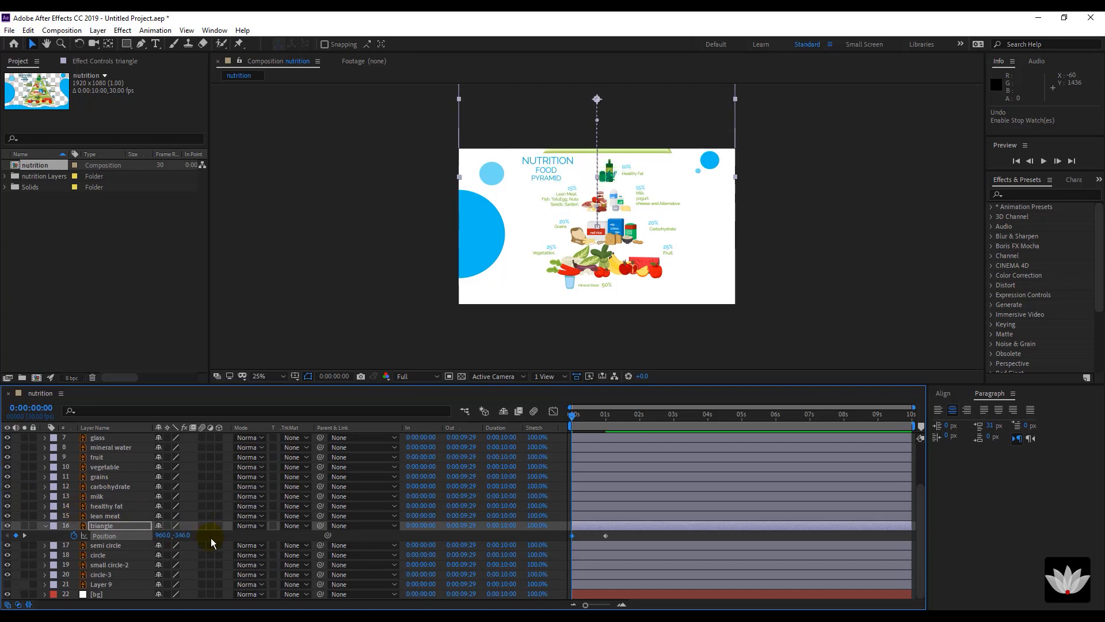
left_click_drag(184, 538, 144, 529)
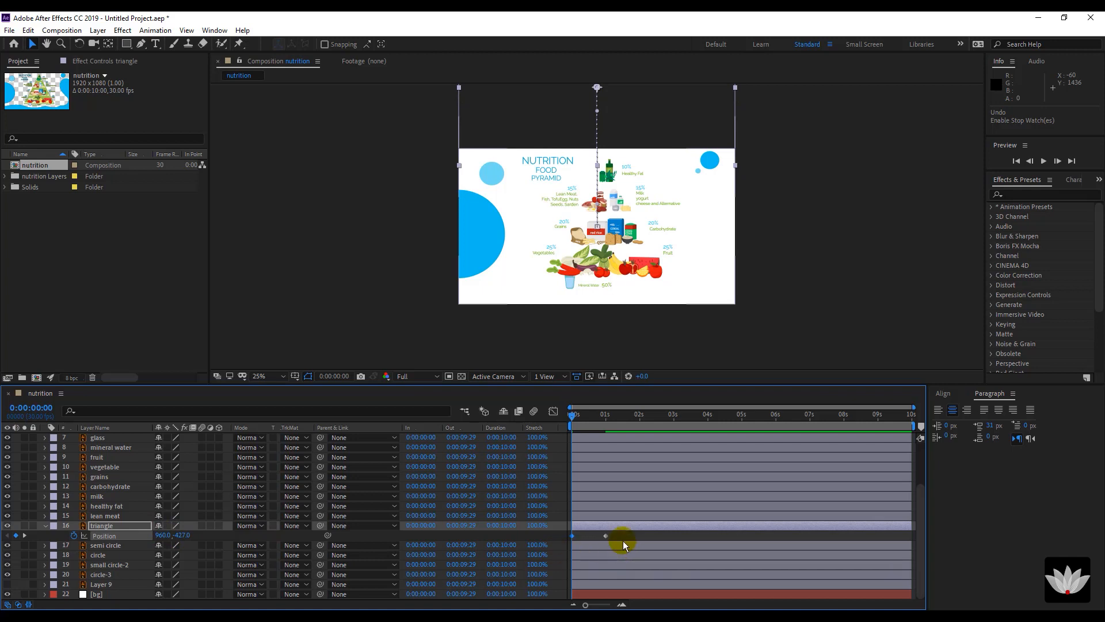
Apply Easy Ease to the triangle's Position keyframes and stretch the end keyframe's speed-graph handle toward the start for a slower landing.
right_click(605, 536)
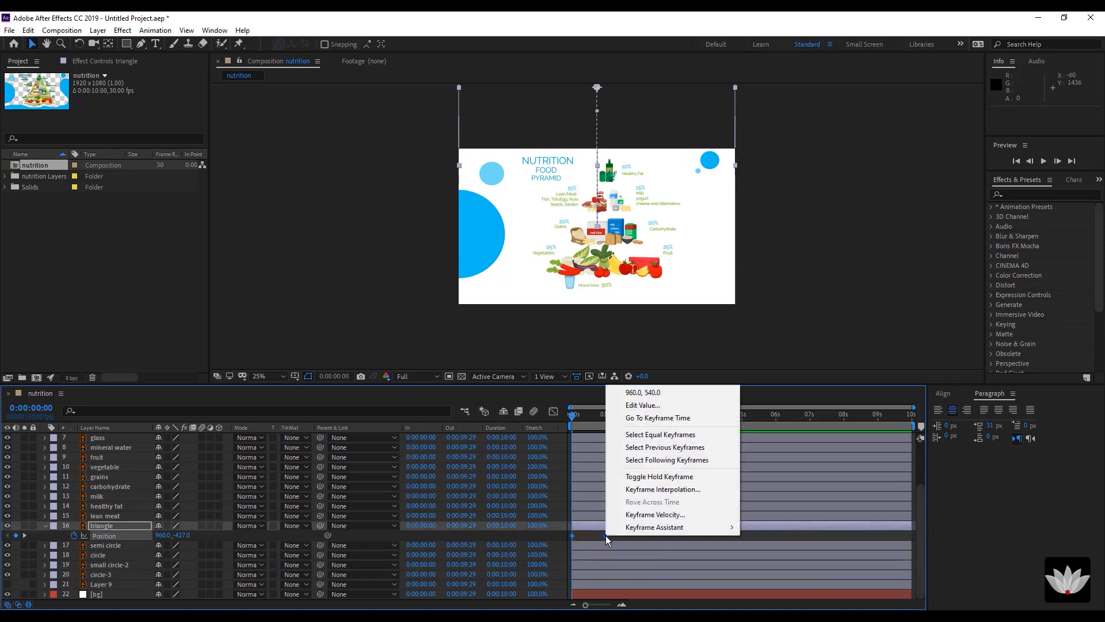
mouse_move(628, 530)
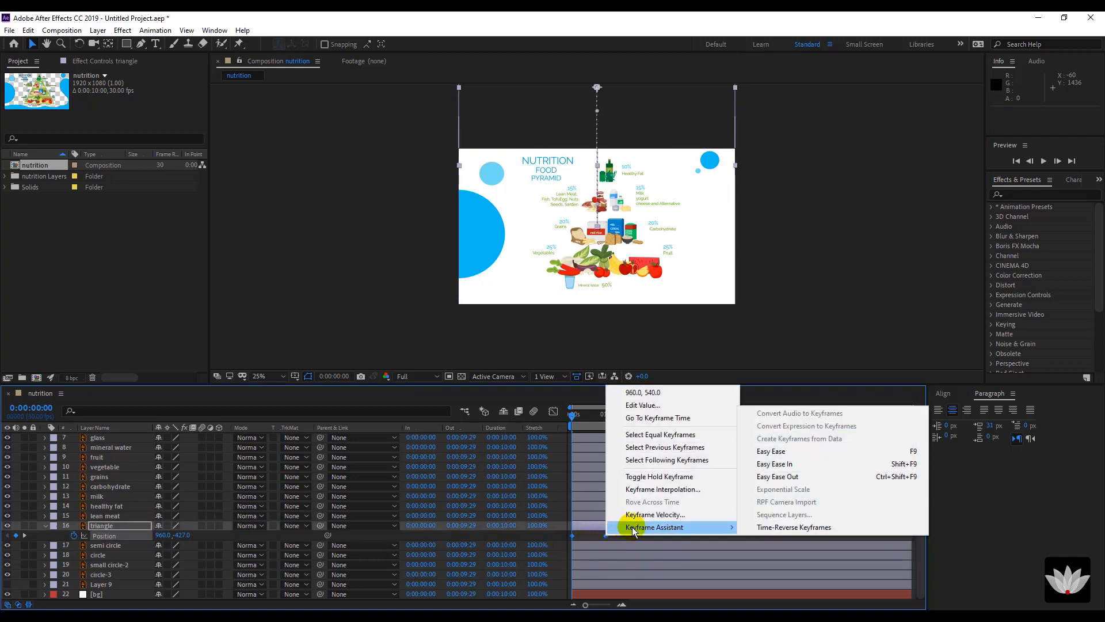
left_click(793, 451)
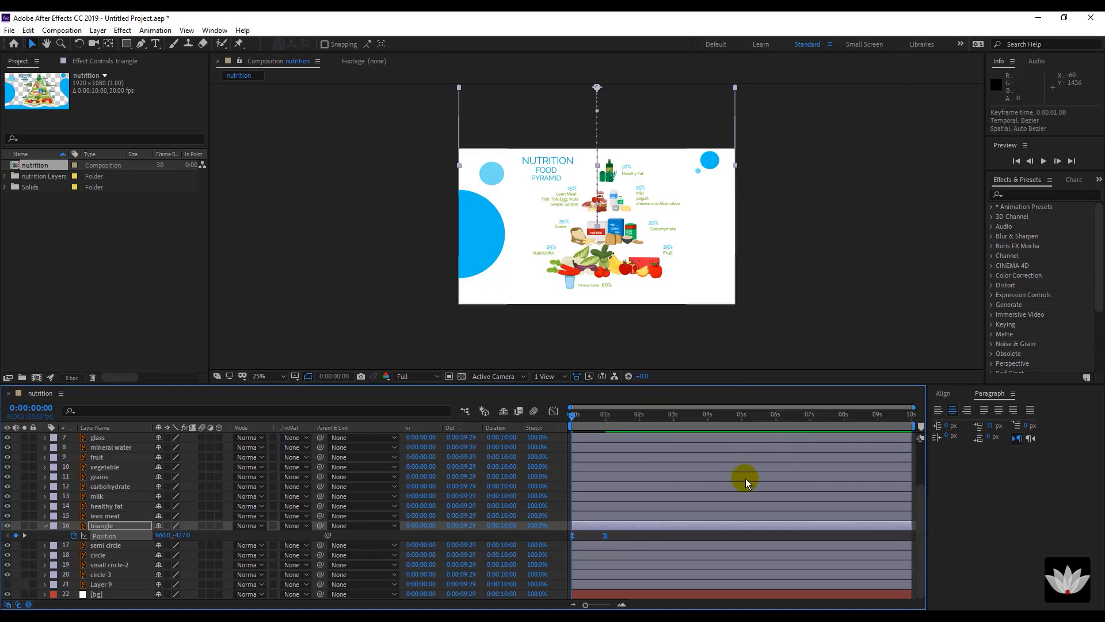
left_click(553, 412)
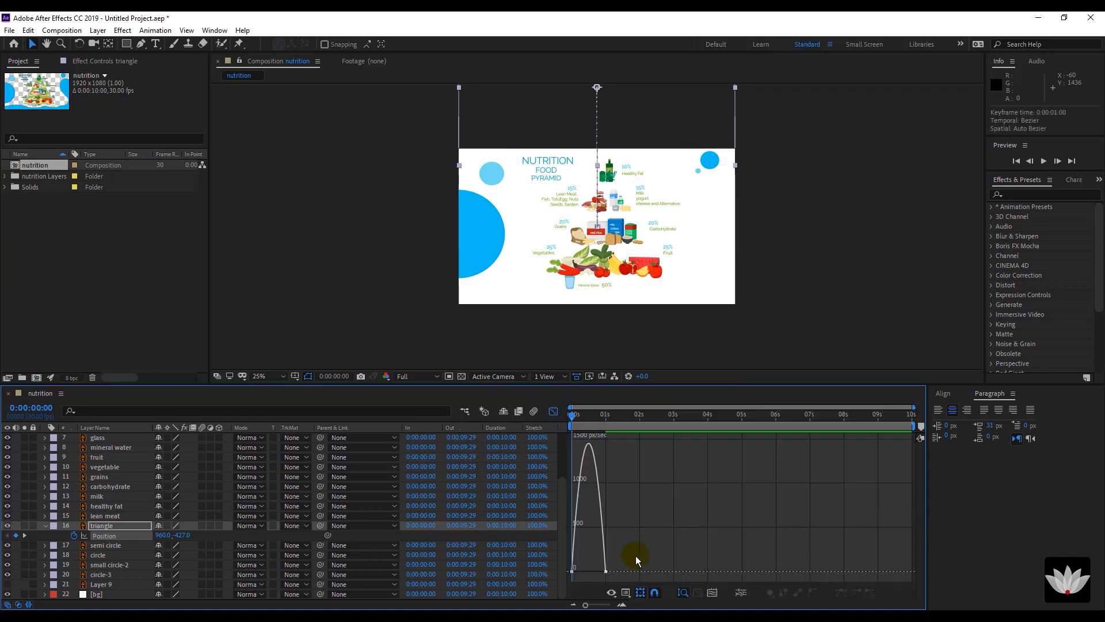
left_click_drag(615, 579, 583, 574)
key("shift+F3")
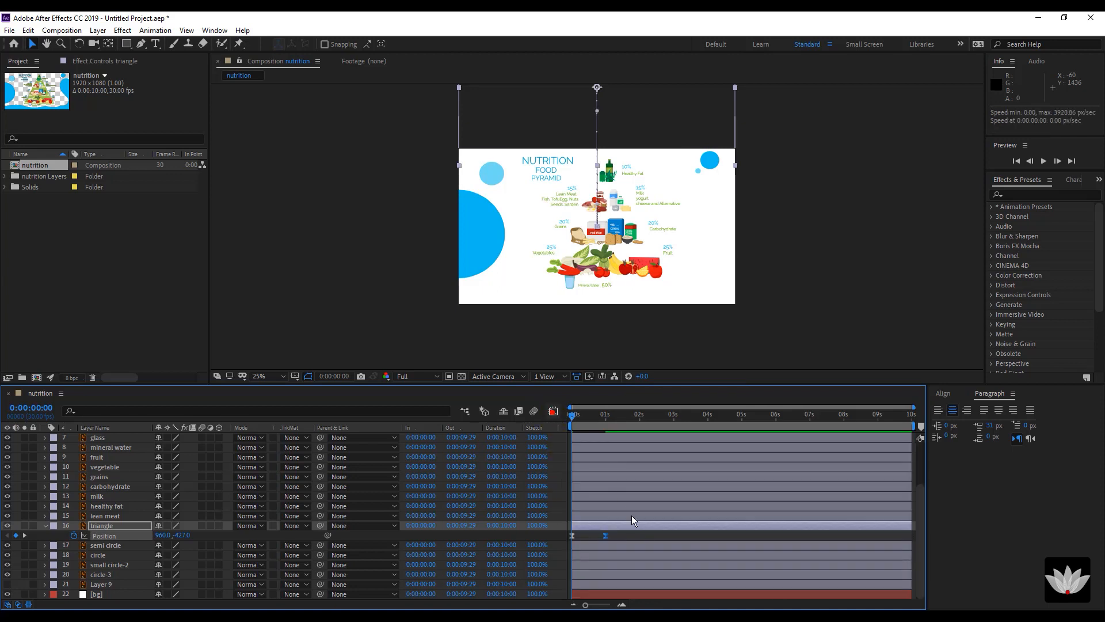
Preview the triangle's drop-in animation from the start of the composition.
left_click(634, 536)
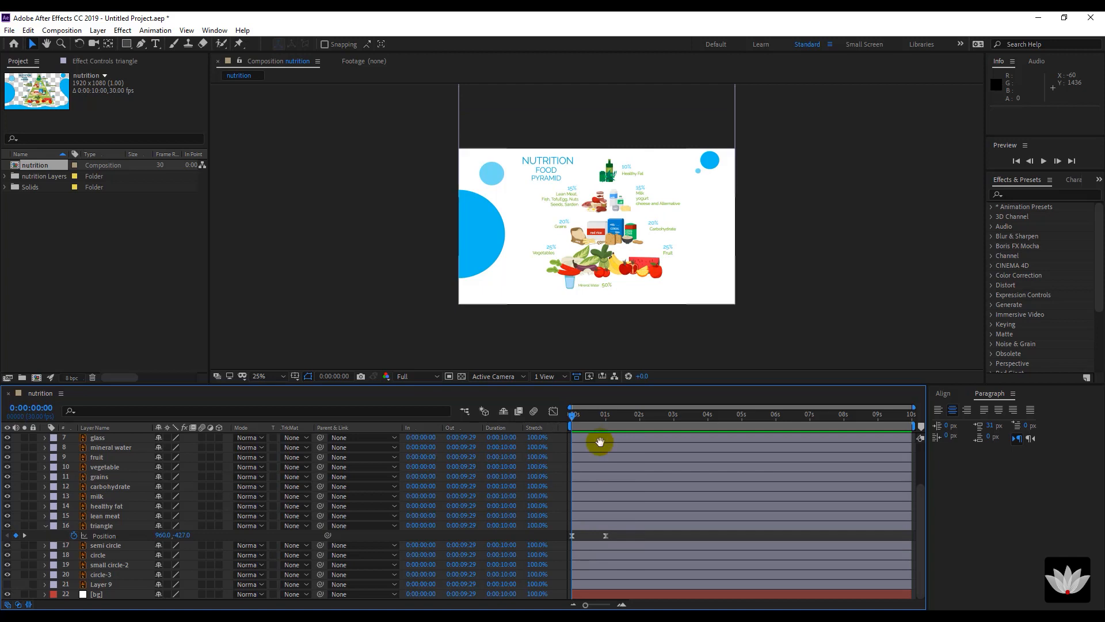
key("space")
key("space")
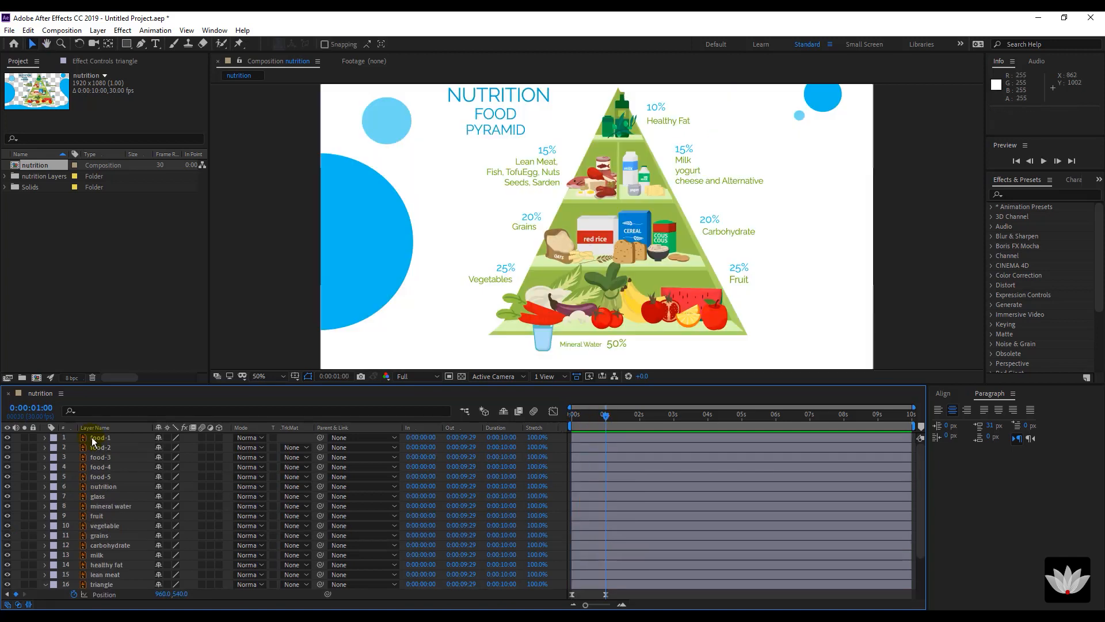
Keyframe the food-1 layer's Position at 960, 540 at 0:00:01:00 and at 960, 273 at 0:00:00:00.
left_click(91, 437)
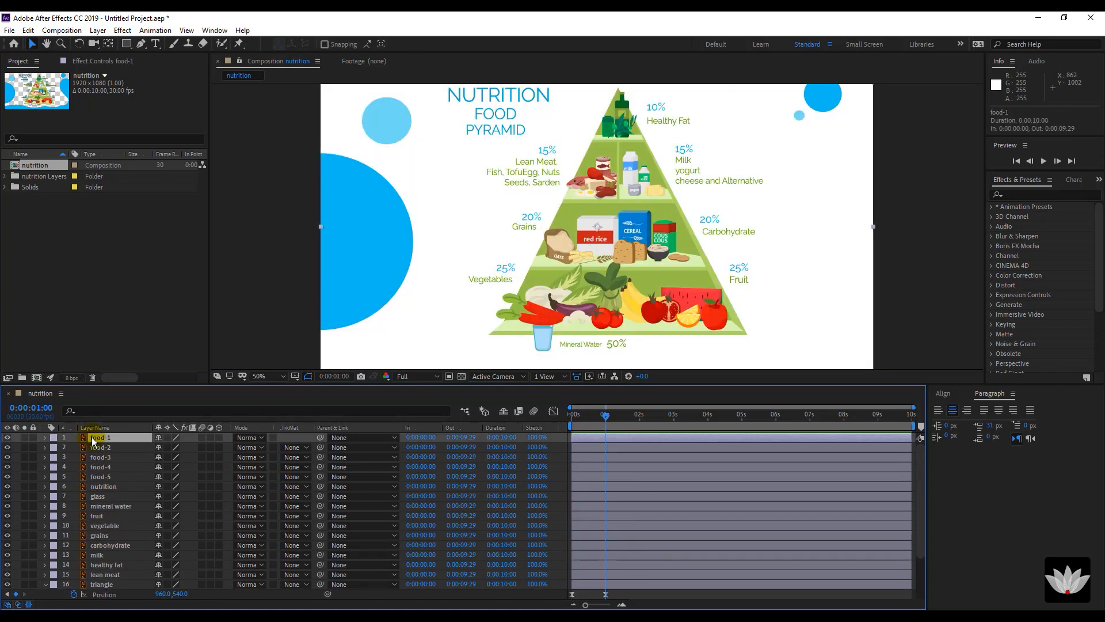
key("p")
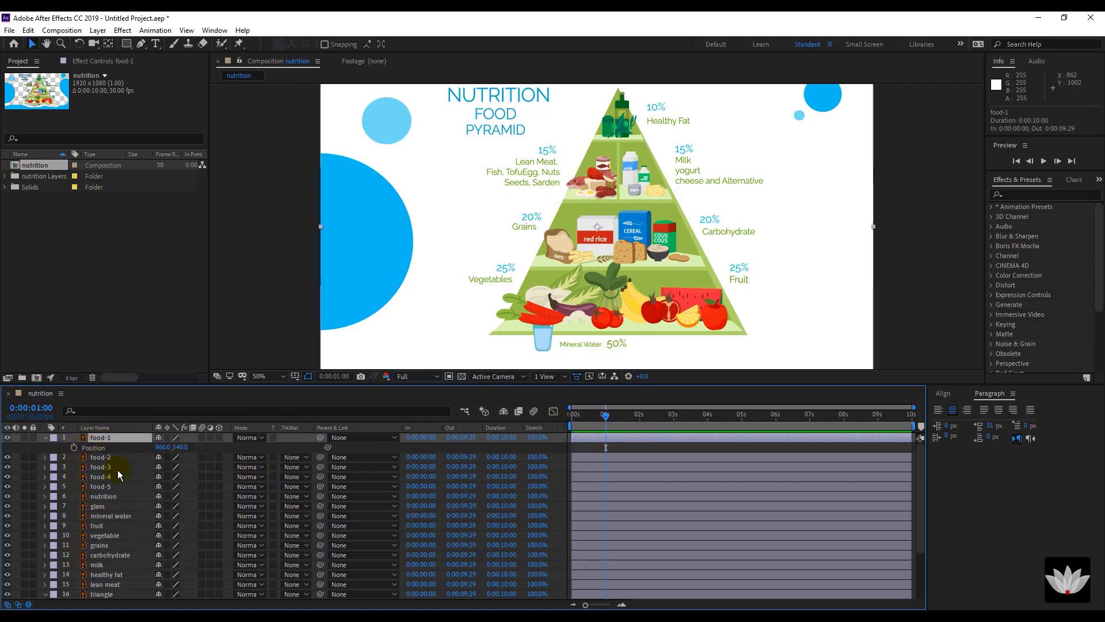
left_click(74, 448)
left_click_drag(591, 422, 449, 434)
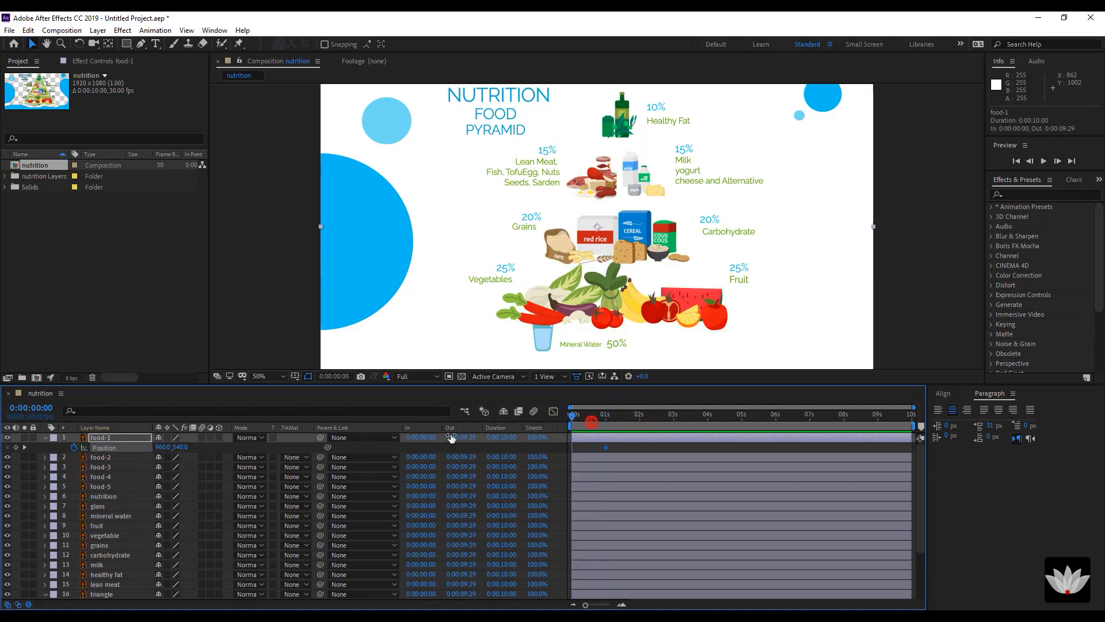
key("comma")
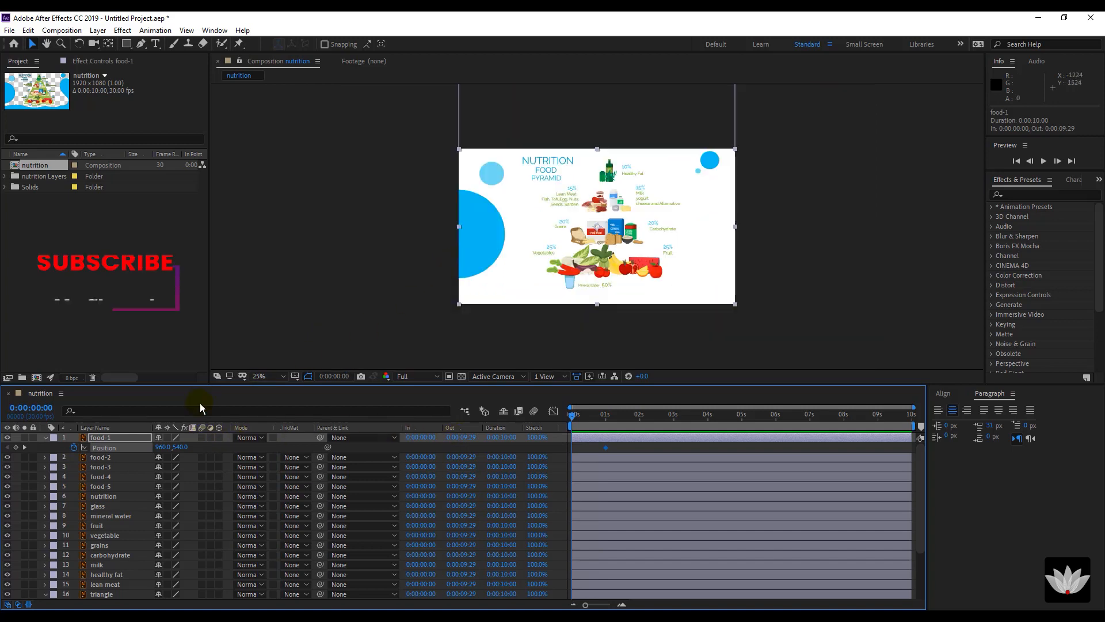
left_click_drag(180, 448, 50, 438)
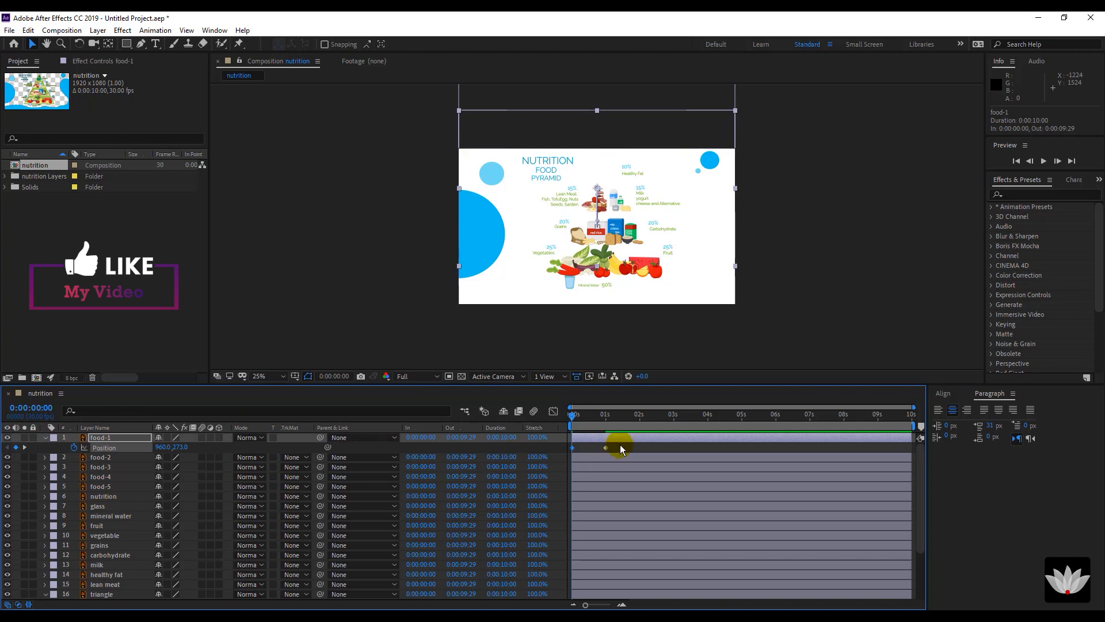
Apply Easy Ease to food-1's Position keyframes and stretch the end keyframe's speed-graph handle toward the start.
left_click_drag(620, 444, 561, 449)
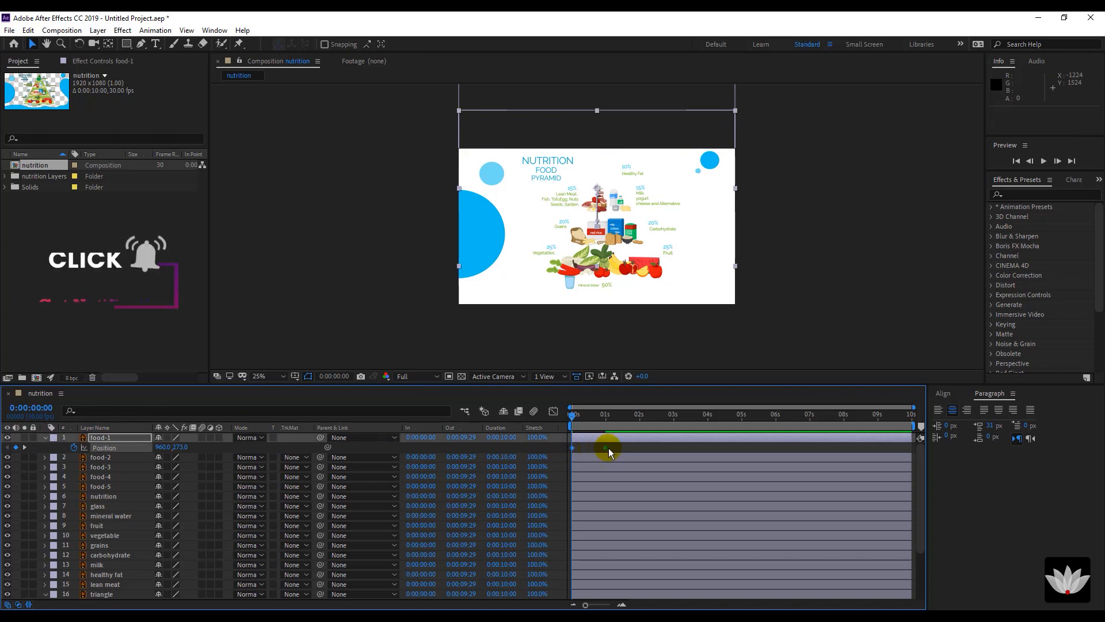
right_click(605, 448)
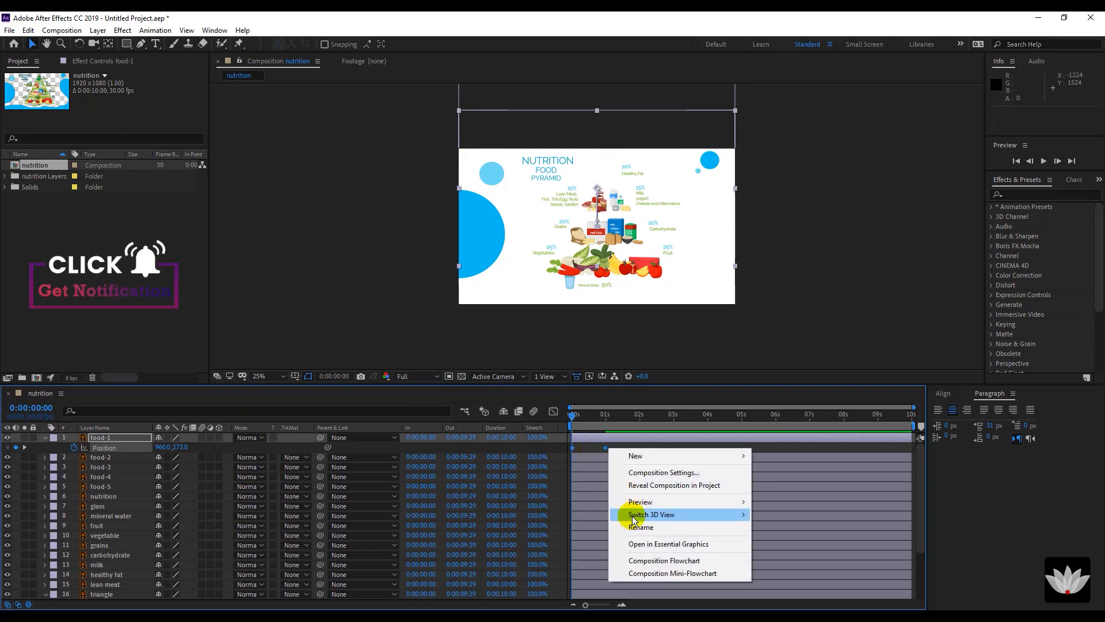
right_click(605, 449)
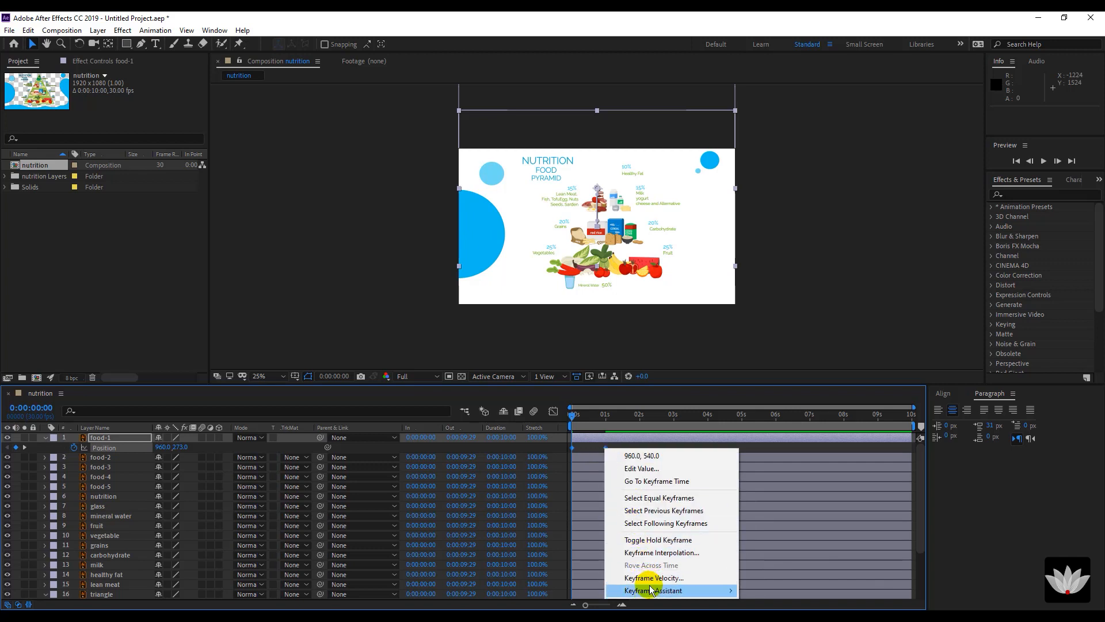
mouse_move(672, 590)
left_click(788, 515)
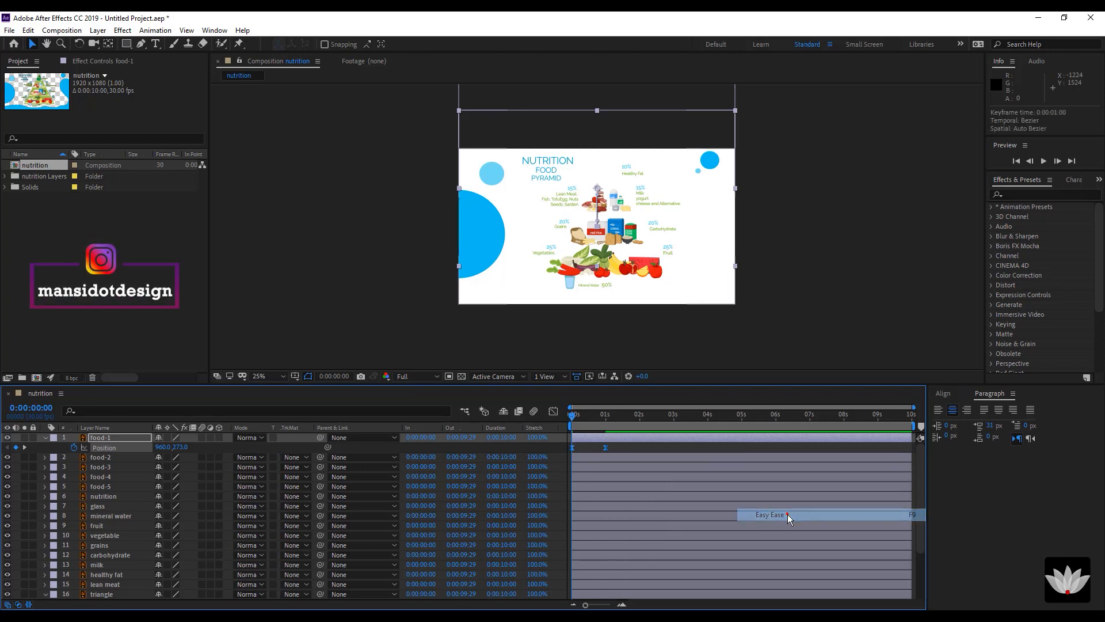
left_click(553, 410)
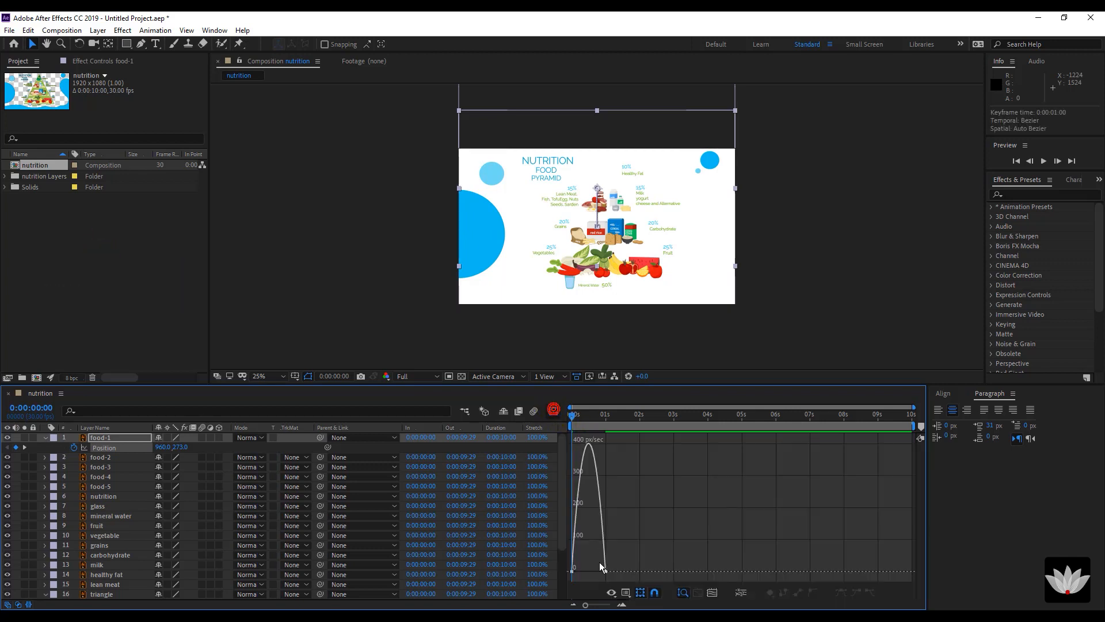
left_click_drag(619, 559, 579, 576)
left_click(553, 411)
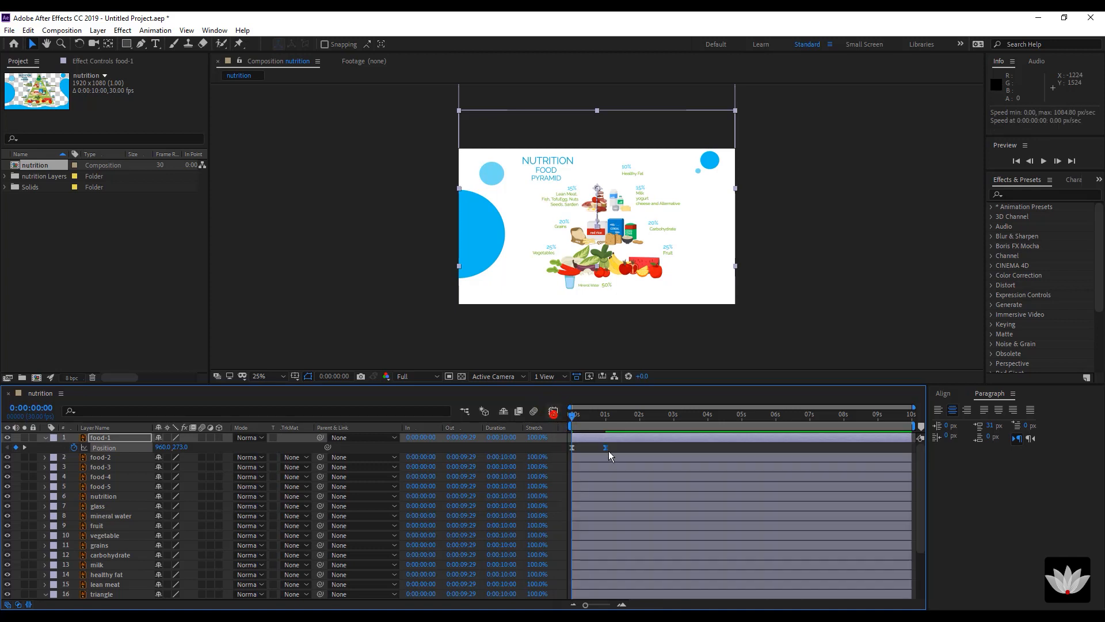
Delay the food-1 layer to start at 0:00:00:18 and preview the animation.
left_click(619, 448)
left_click(602, 414)
left_click_drag(595, 436, 616, 437)
key("space")
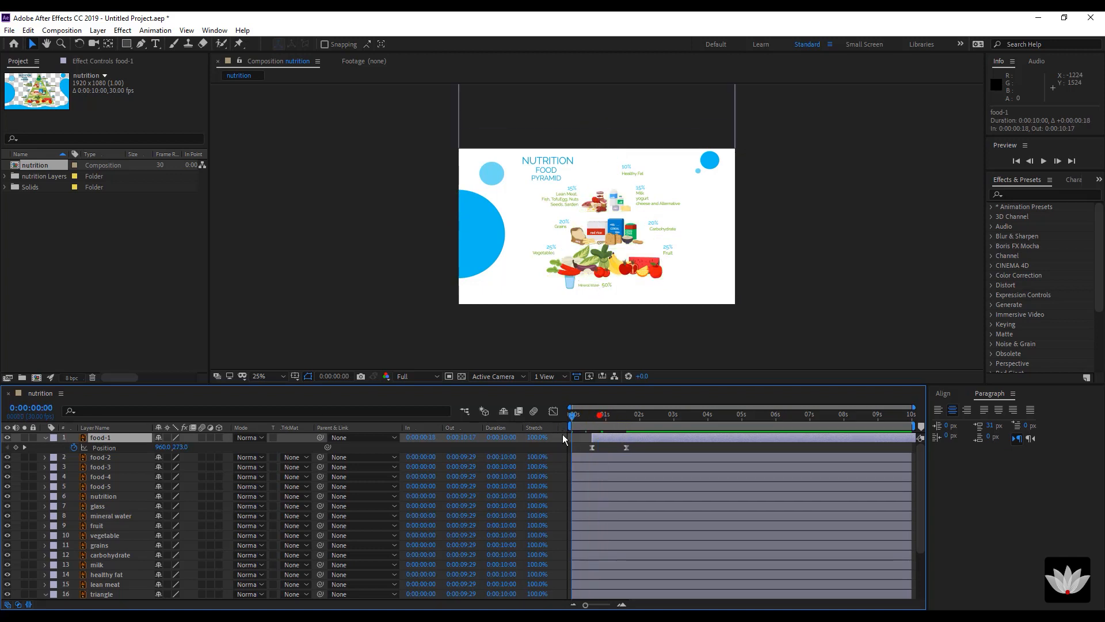
left_click(636, 447)
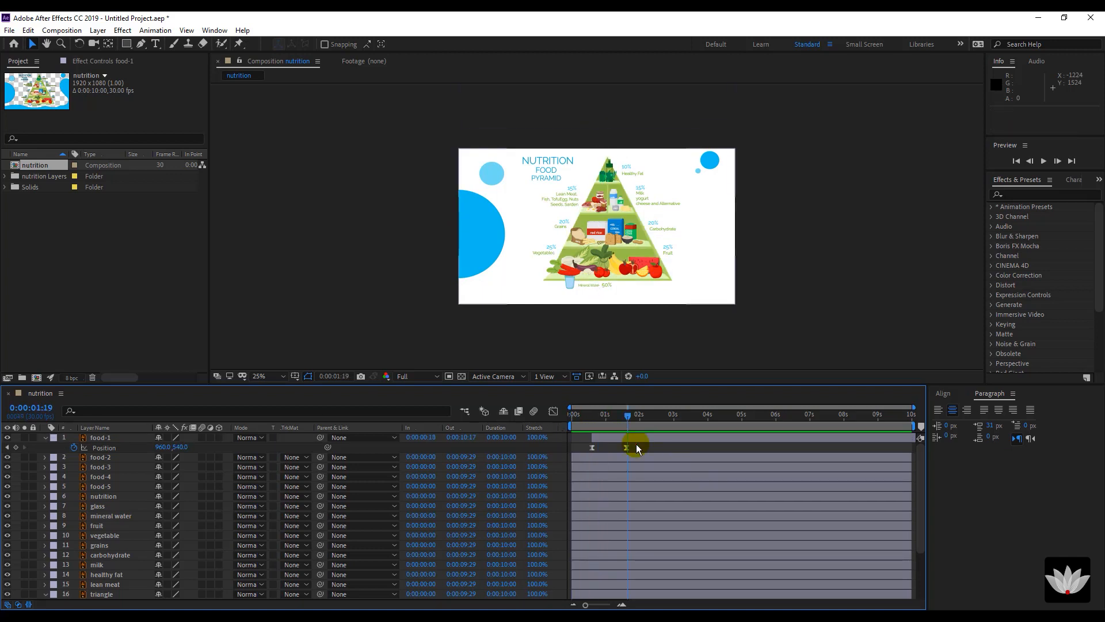
Reveal the Position property of the food-2 to food-5 layers and move the food-1 layer's start to 0:00:00:01.
left_click(111, 459)
left_click(111, 487, "shift")
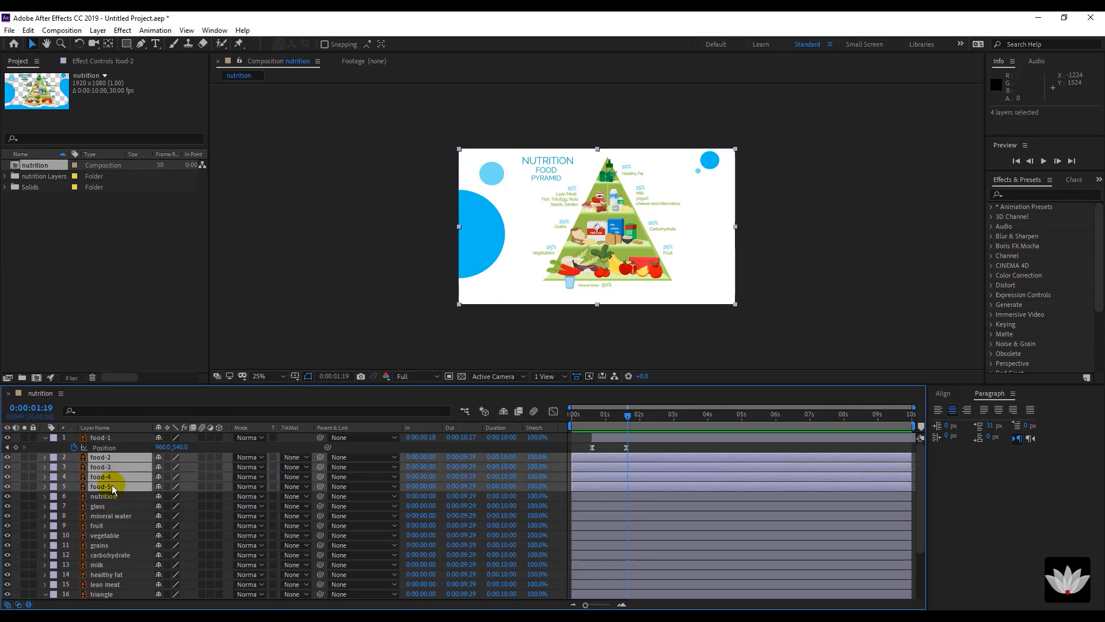
key("p")
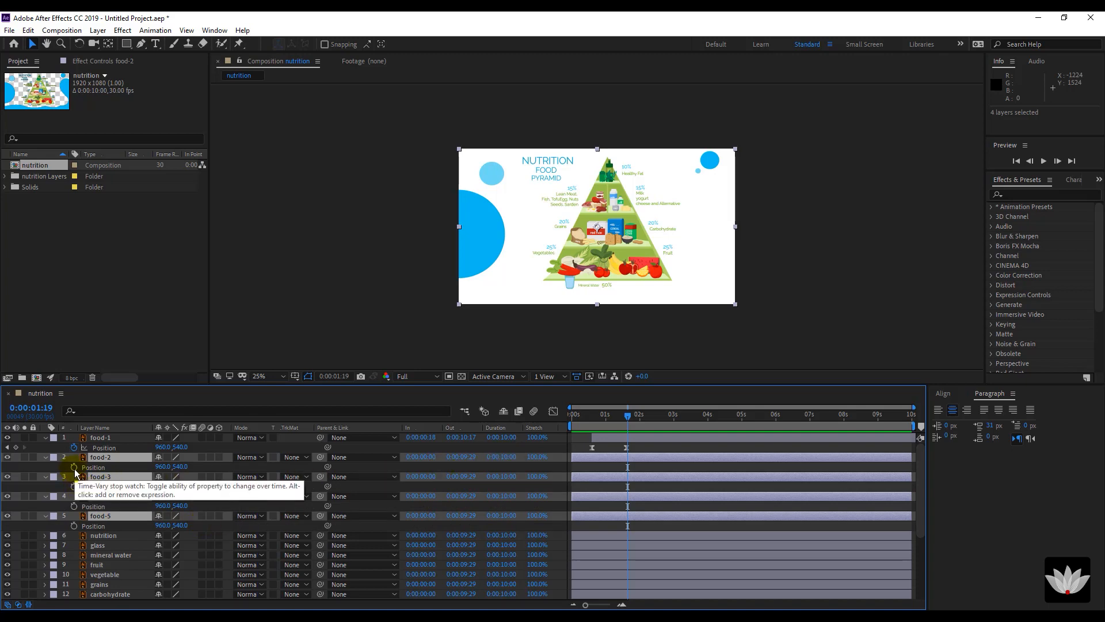
left_click_drag(607, 439, 587, 440)
Add Position keyframes of 960, 540 to the food-2 to food-5 layers at 0:00:01:01.
left_click(604, 425)
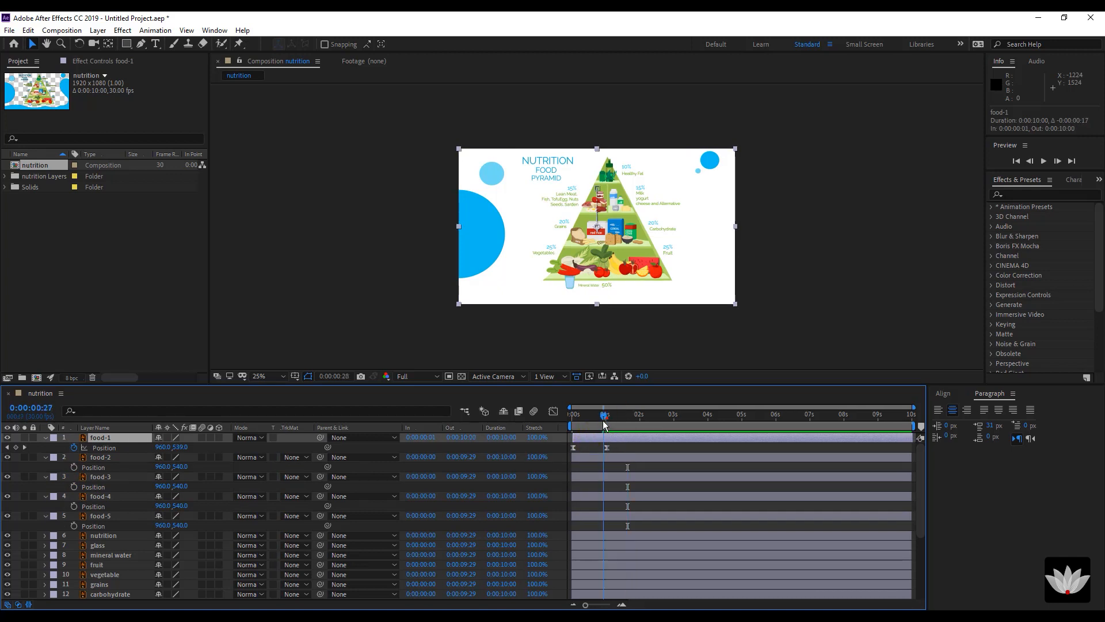
left_click(606, 420)
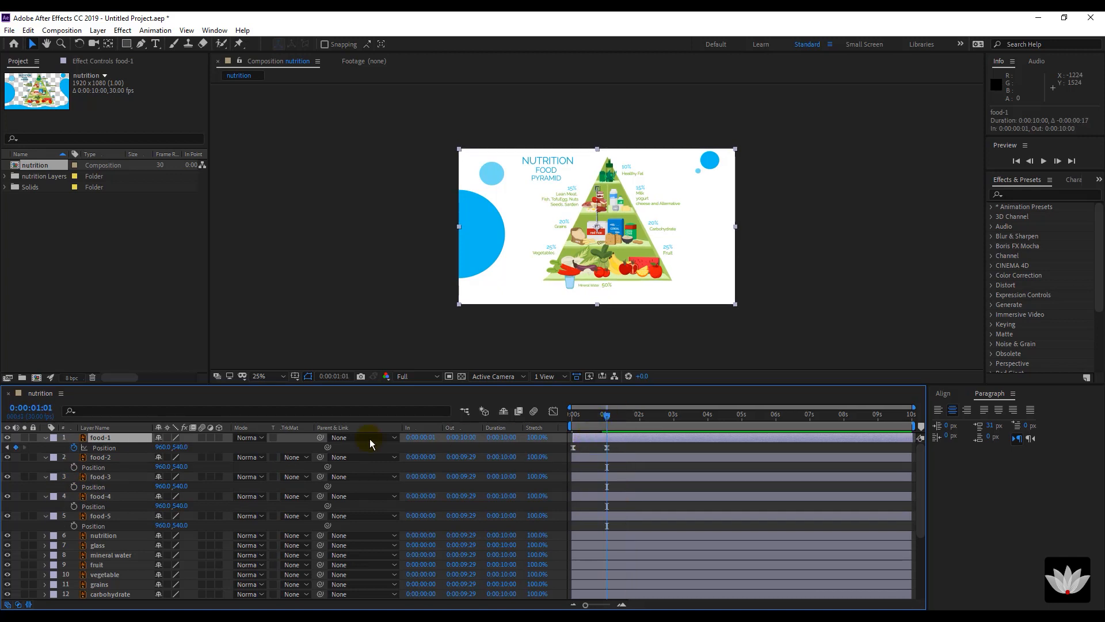
left_click(101, 459)
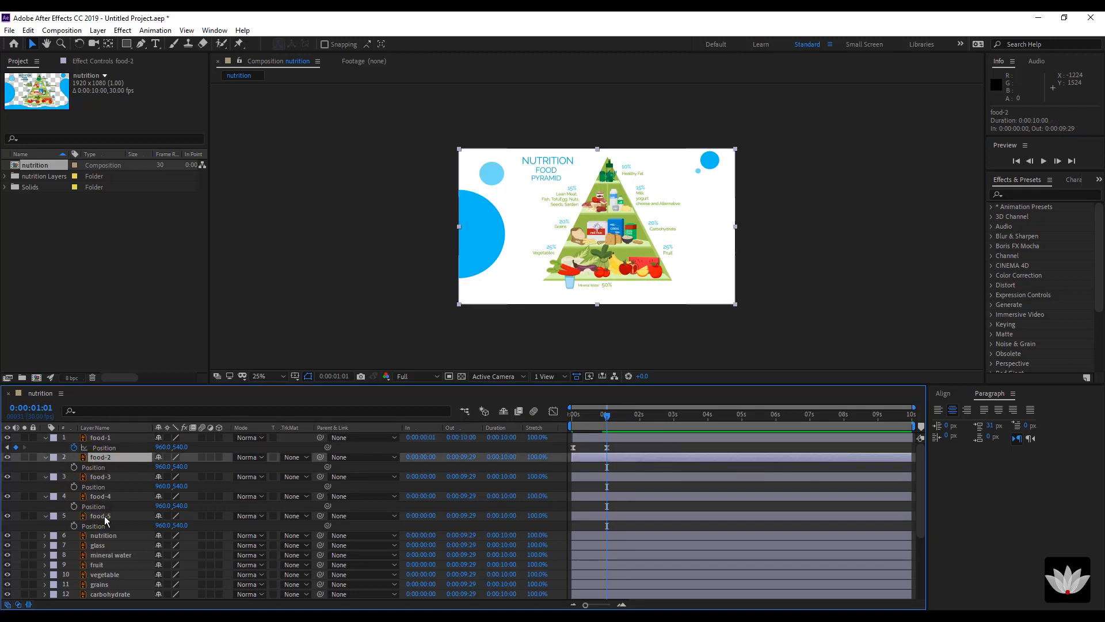
left_click(101, 516, "shift")
key("alt+shift+p")
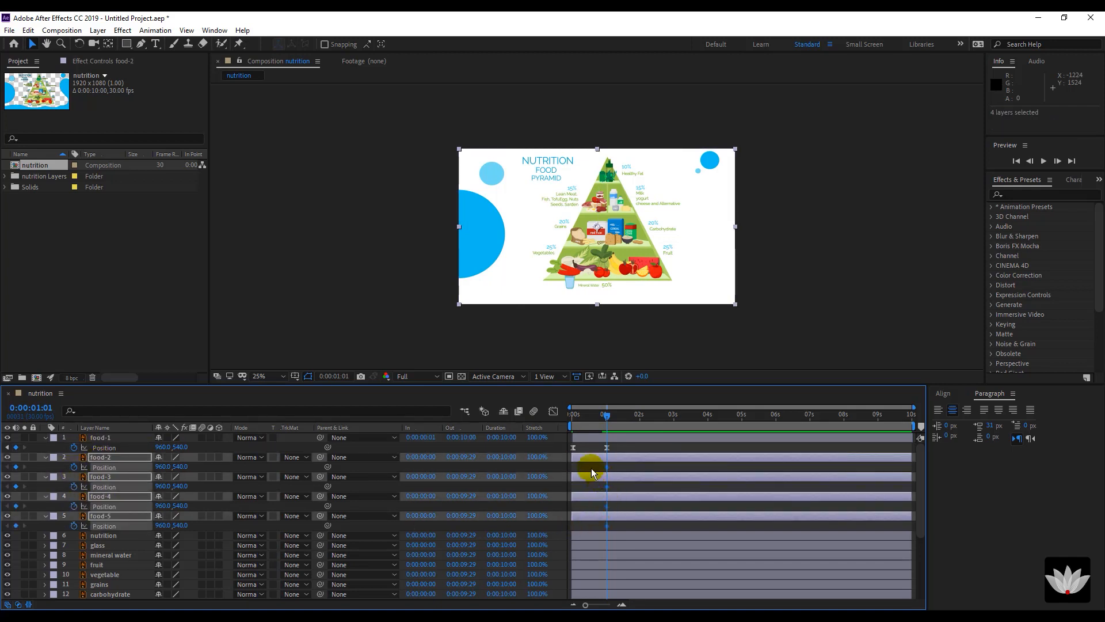
left_click(592, 470)
At 0:00:00:00, set the Position of the food-2 to food-5 layers to 960, -385 so they start above the frame.
left_click_drag(589, 418, 530, 428)
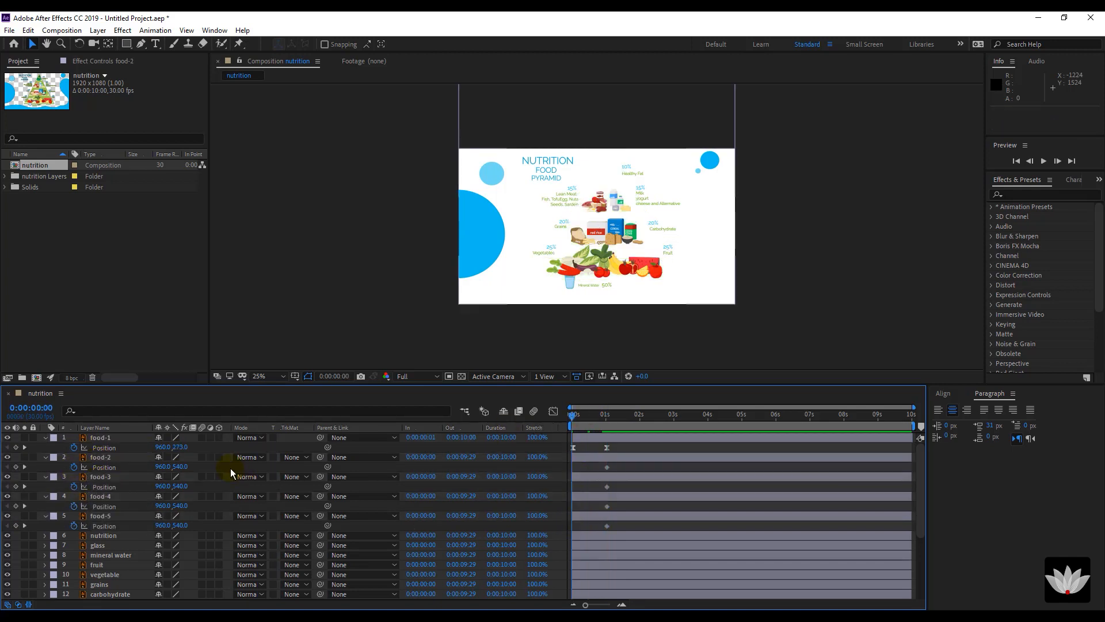
left_click(98, 458)
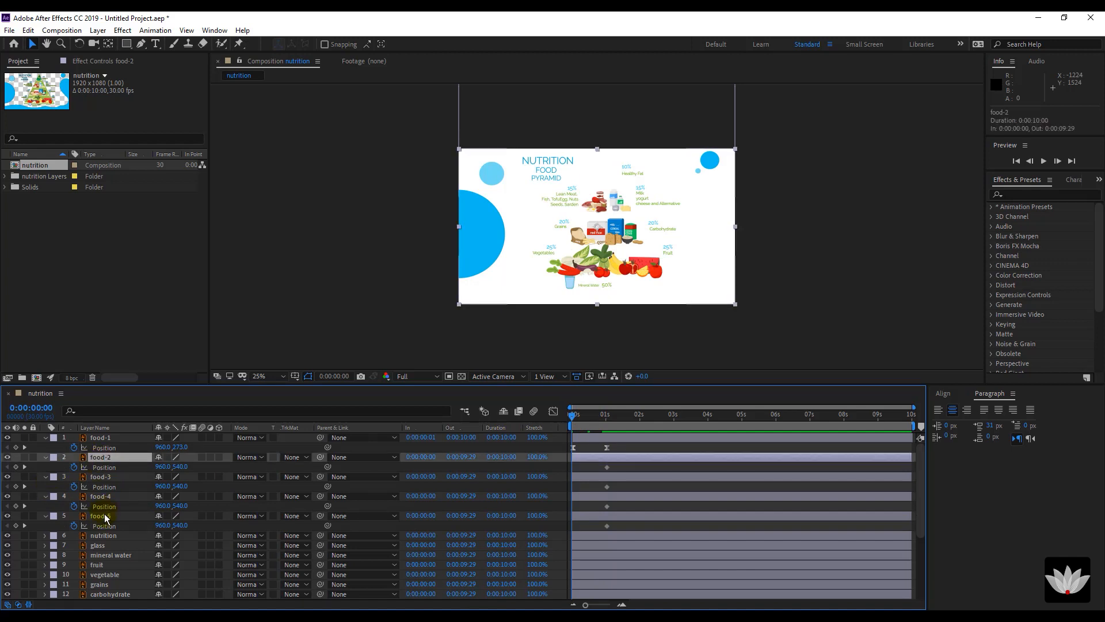
left_click(101, 516, "shift")
left_click_drag(162, 525, 1, 412)
key("ctrl+z")
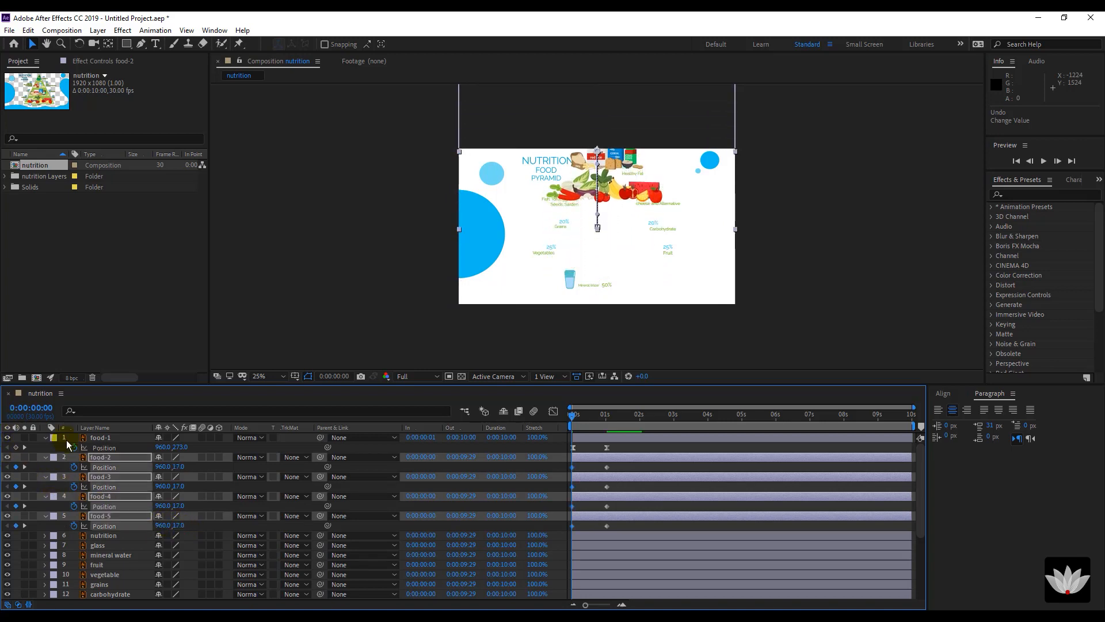
left_click_drag(167, 526, 24, 447)
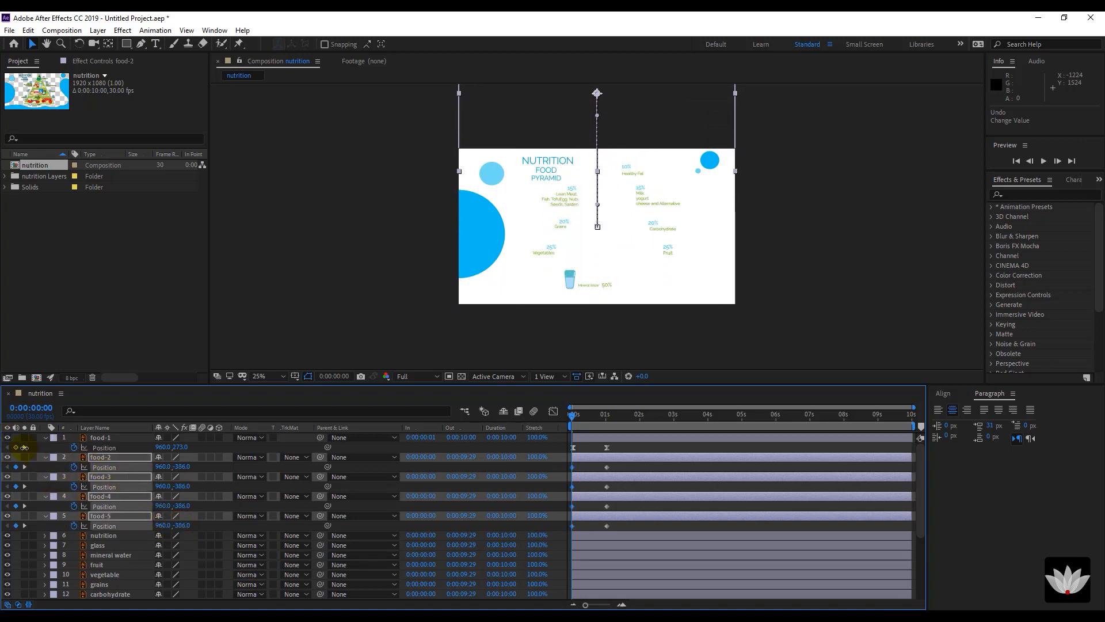
Apply Easy Ease to all Position keyframes of the food-2 to food-5 layers.
left_click(608, 525)
left_click_drag(622, 526, 580, 471)
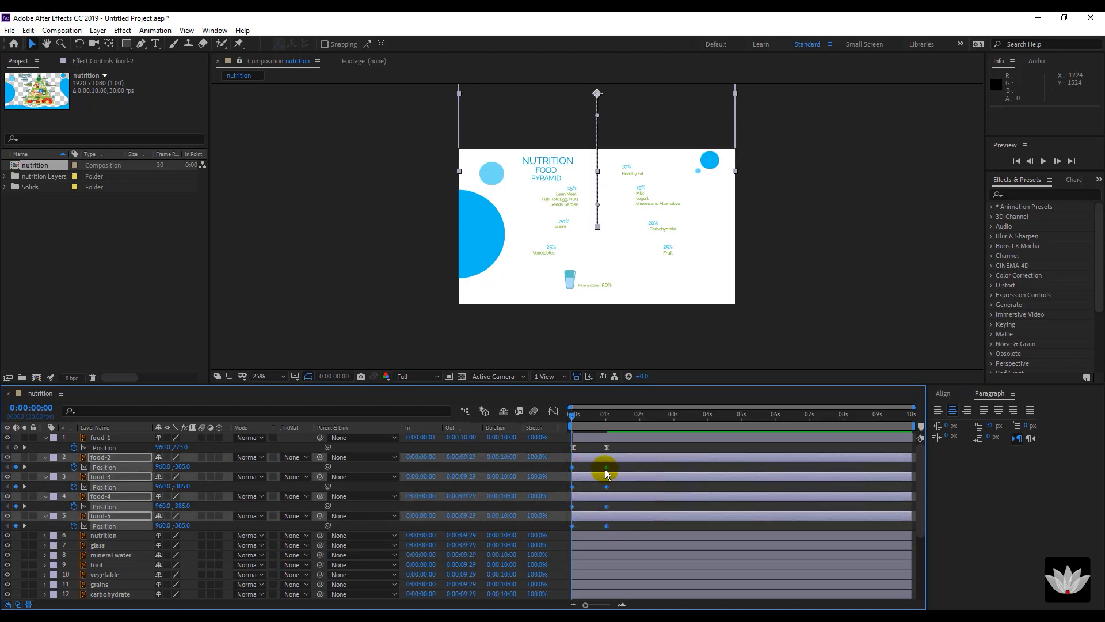
right_click(606, 467)
mouse_move(643, 460)
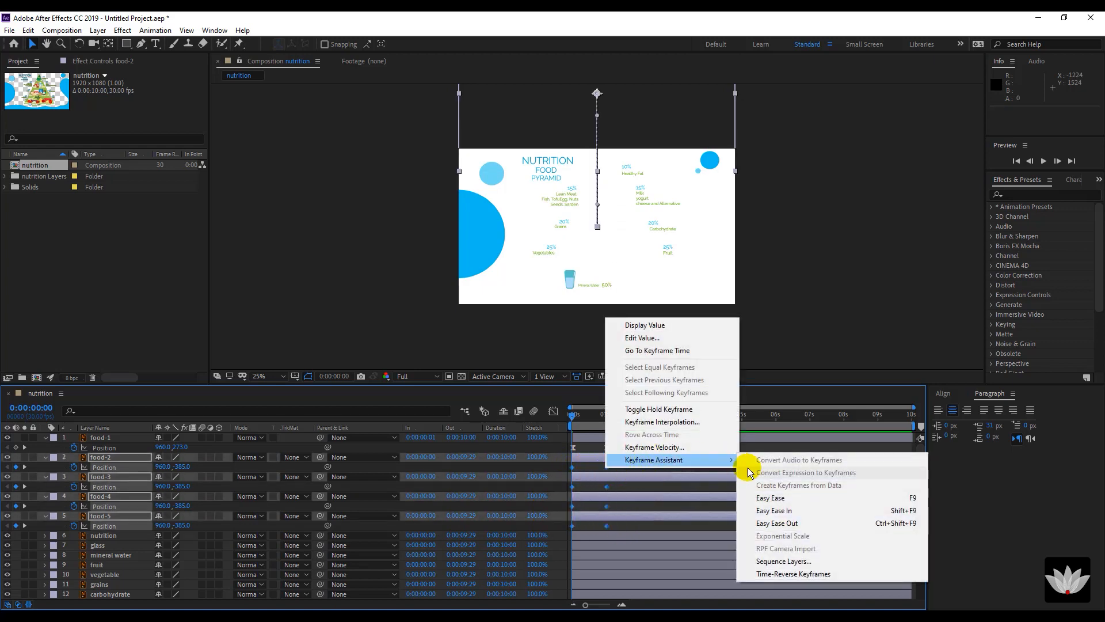
left_click(766, 495)
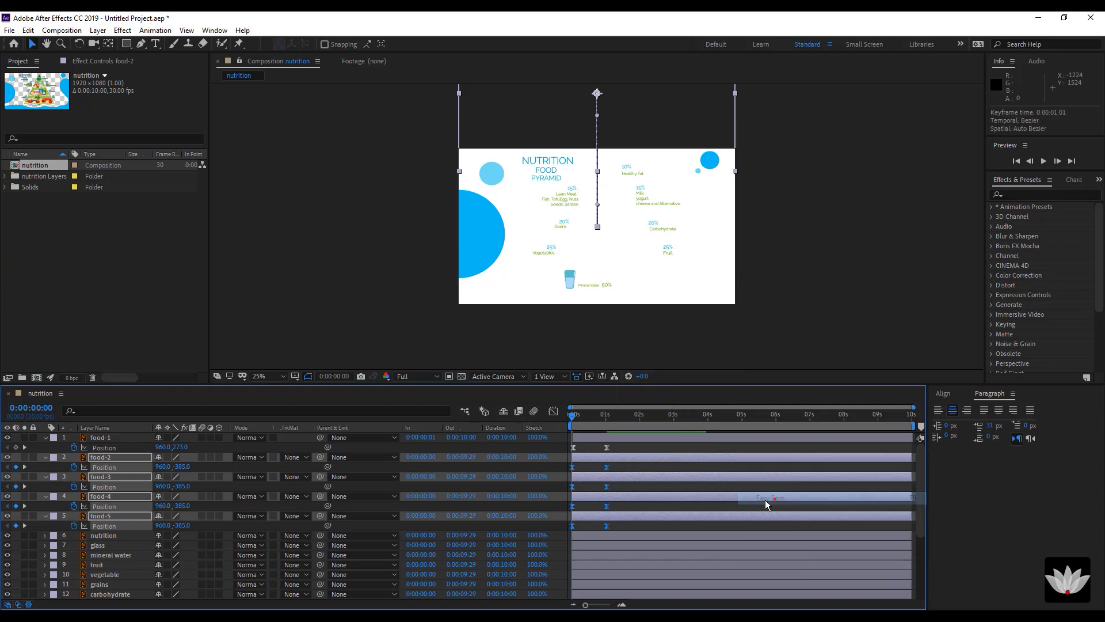
Stretch the end keyframes' speed-graph handles toward the start for the food-2 to food-5 layers.
left_click(552, 411)
left_click_drag(637, 543, 607, 605)
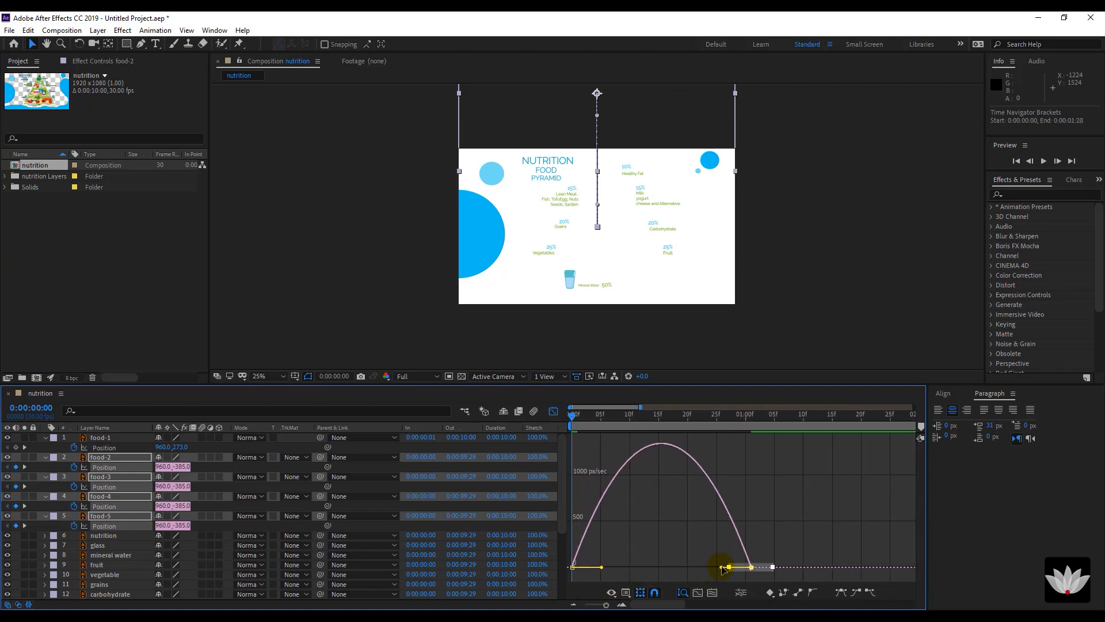
left_click_drag(720, 568, 637, 561)
left_click(553, 411)
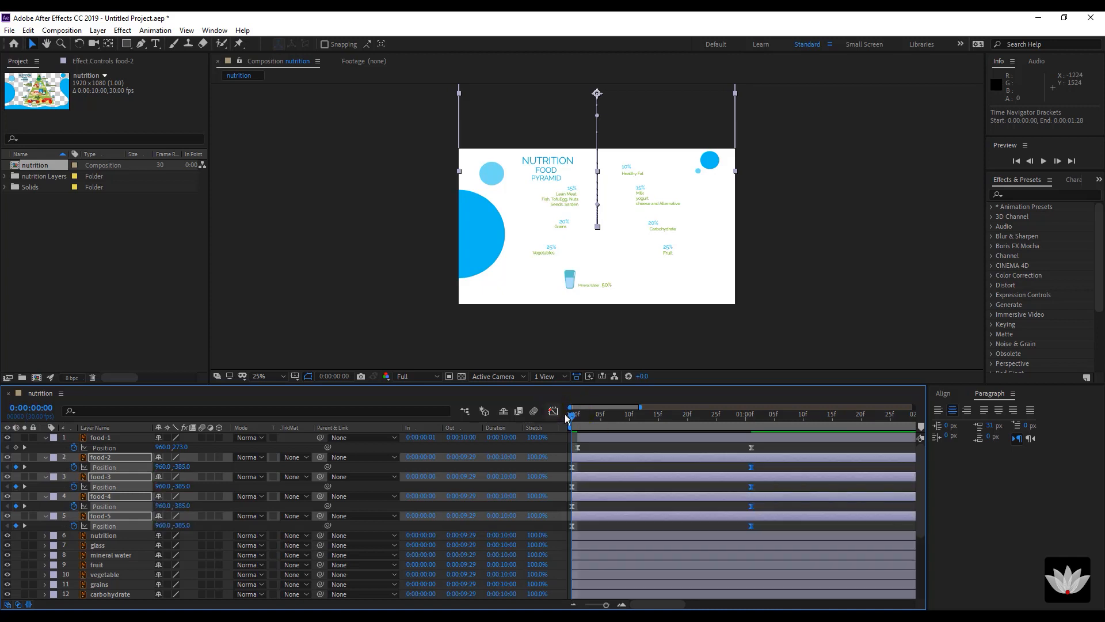
left_click(621, 526)
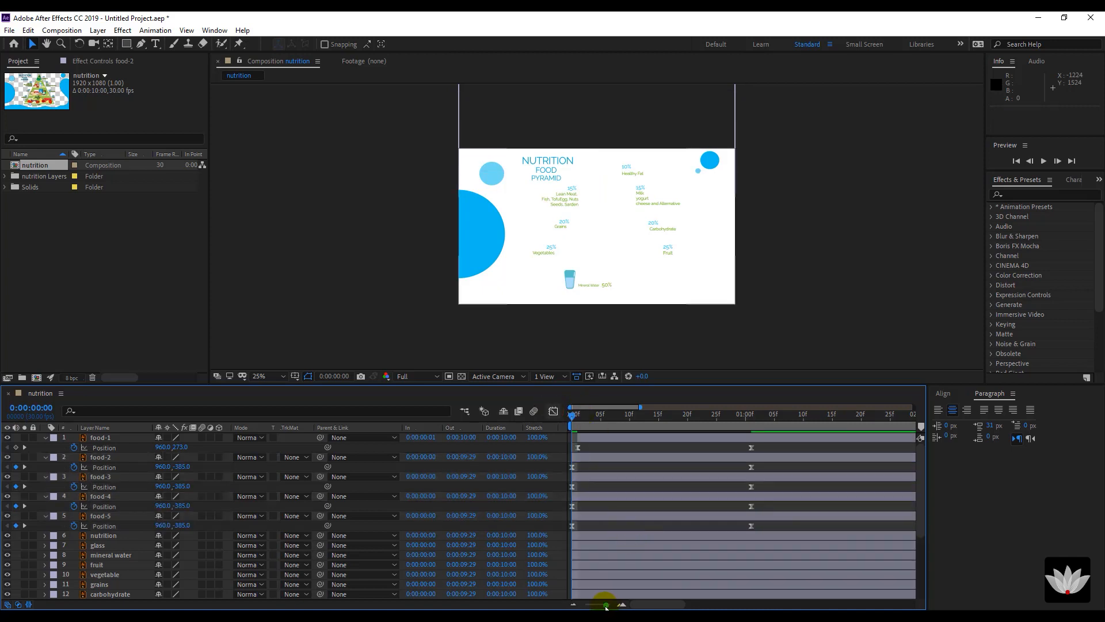
Preview the food layers' drop-in animation and scrub to 0:00:00:25.
left_click_drag(605, 605, 598, 604)
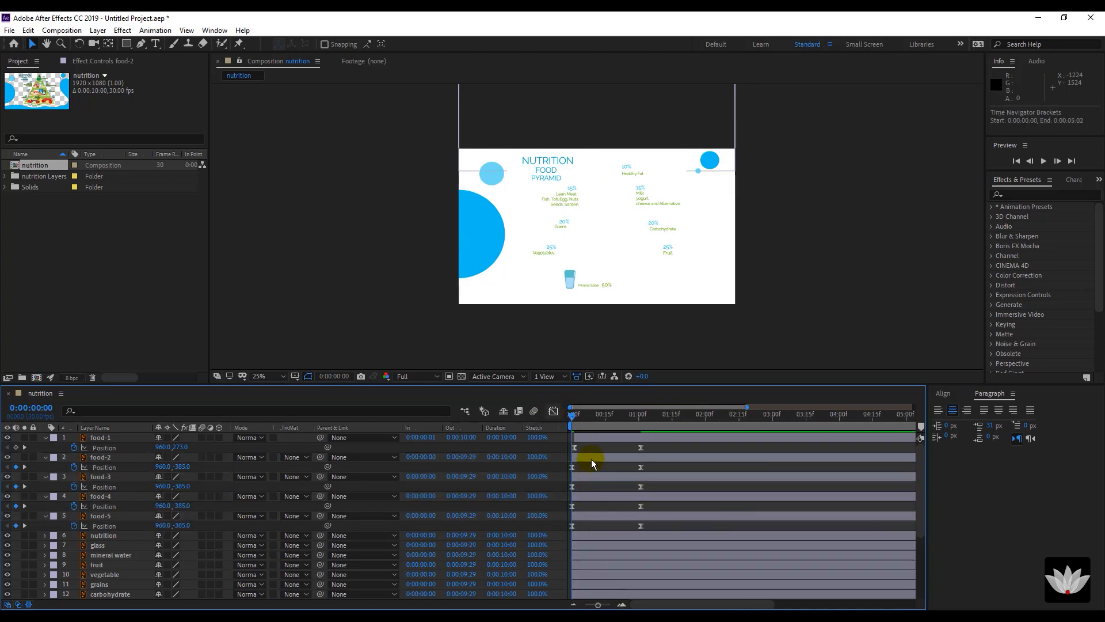
key("space")
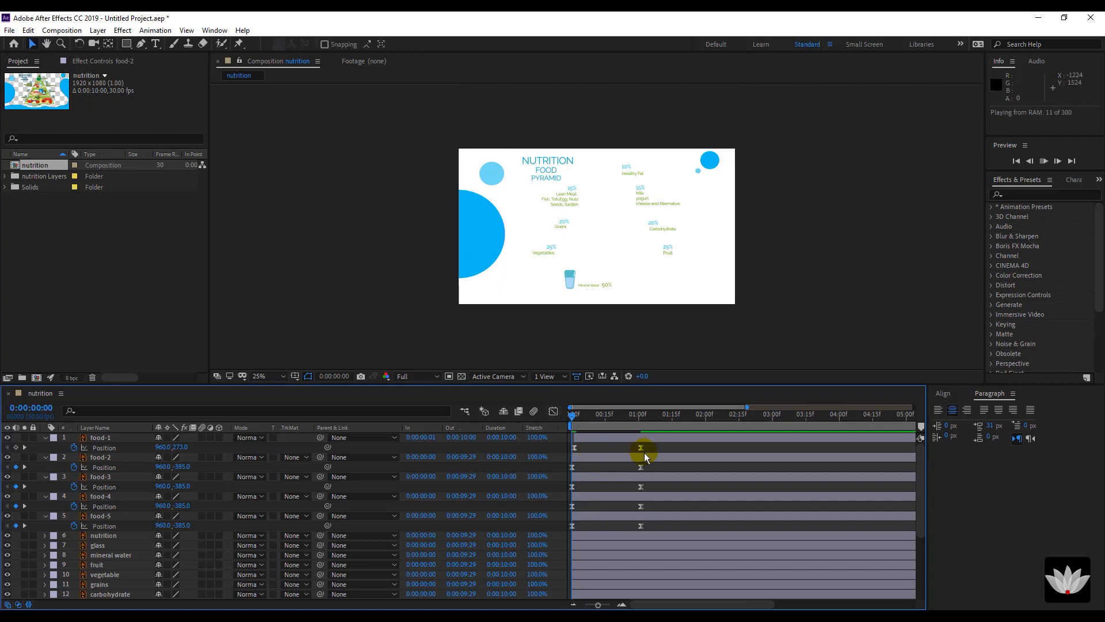
left_click_drag(596, 416, 628, 421)
Try to stagger the food-4 and food-3 layers by starting them at progressively later times, and undo the shifts.
left_click(616, 515)
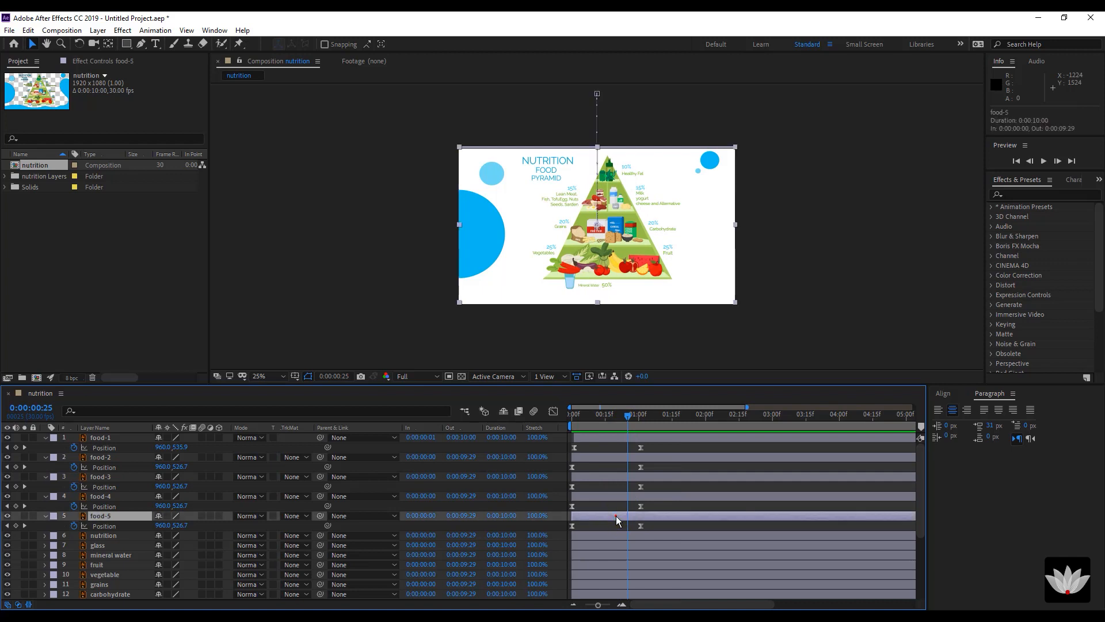
left_click_drag(620, 496, 657, 476)
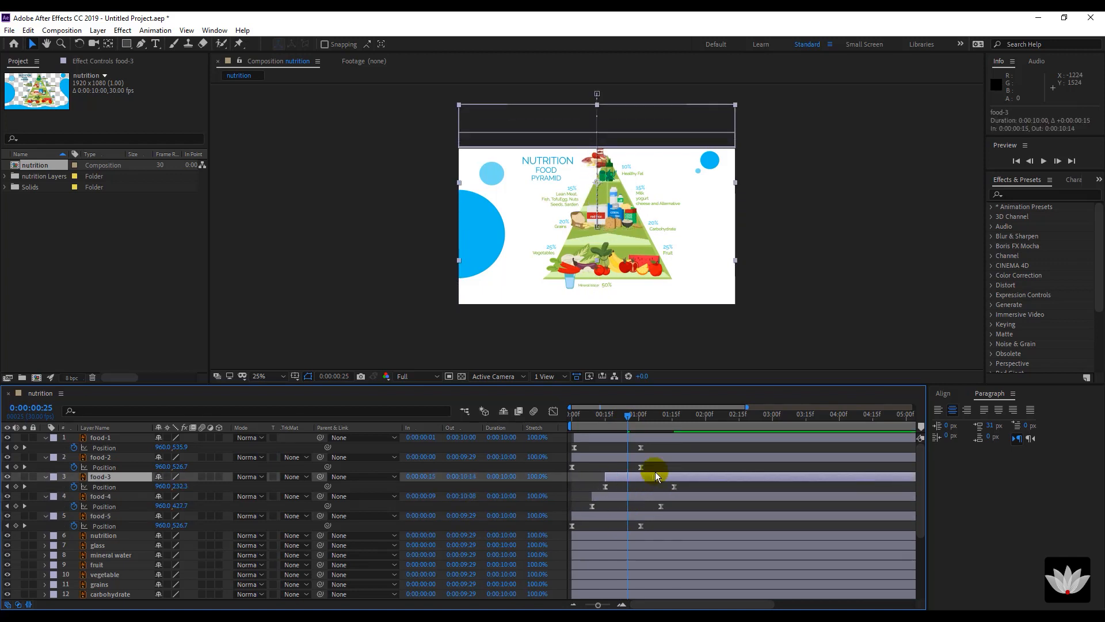
key("ctrl+z")
key("ctrl+z")
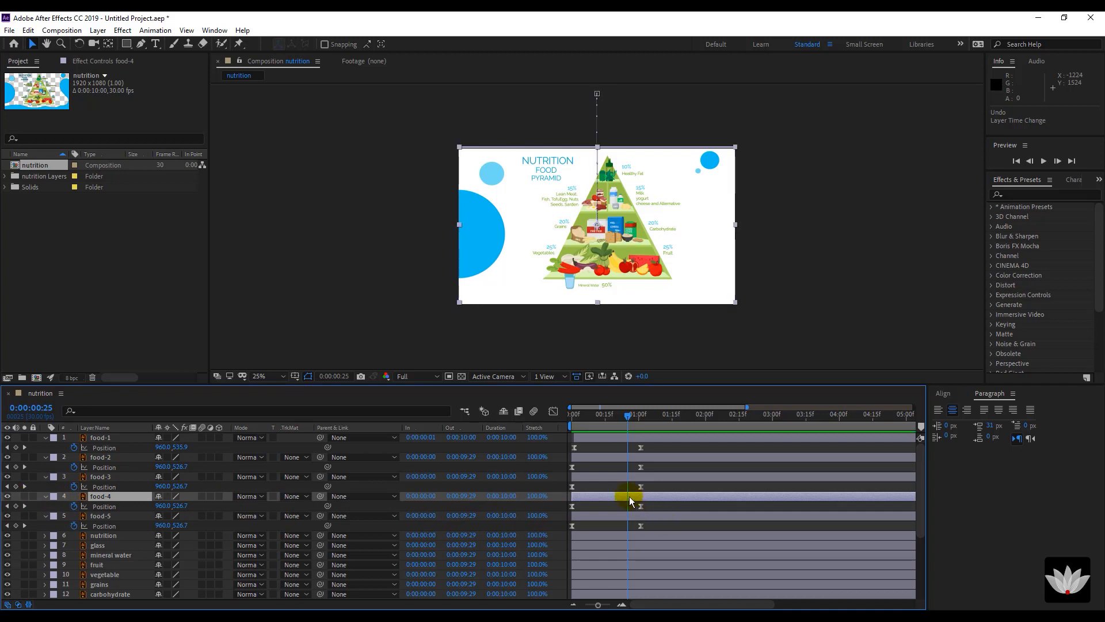
Stagger food-4, food-3, food-2 and food-1 to start at 0:00:00:08, 0:00:00:13, 0:00:00:19 and 0:00:00:24, and preview the animation from the beginning.
left_click_drag(630, 496, 641, 494)
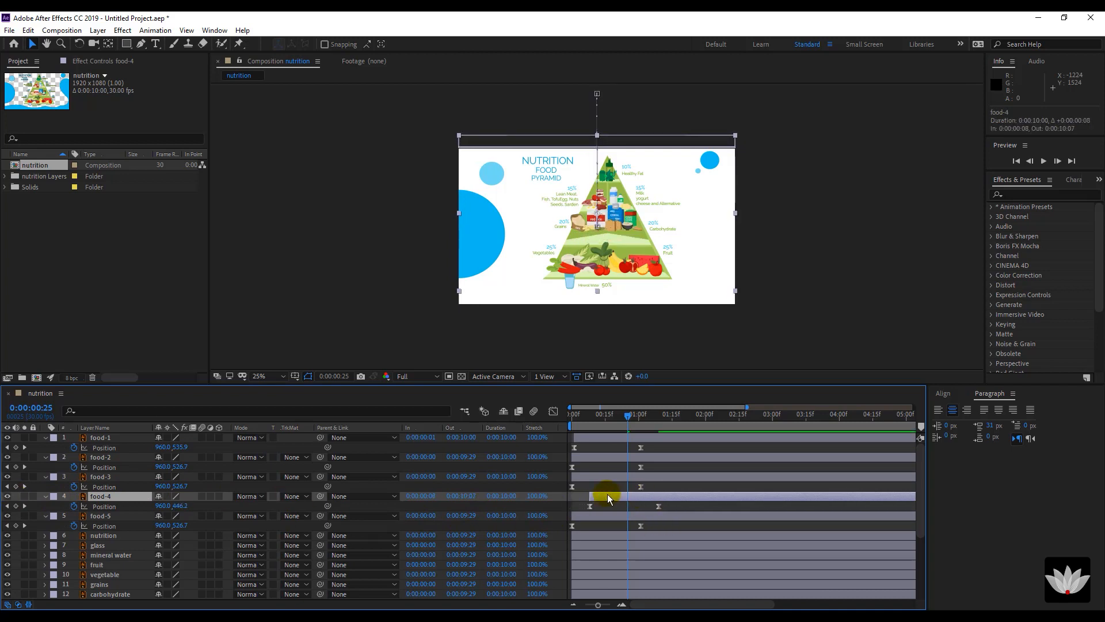
left_click(74, 478)
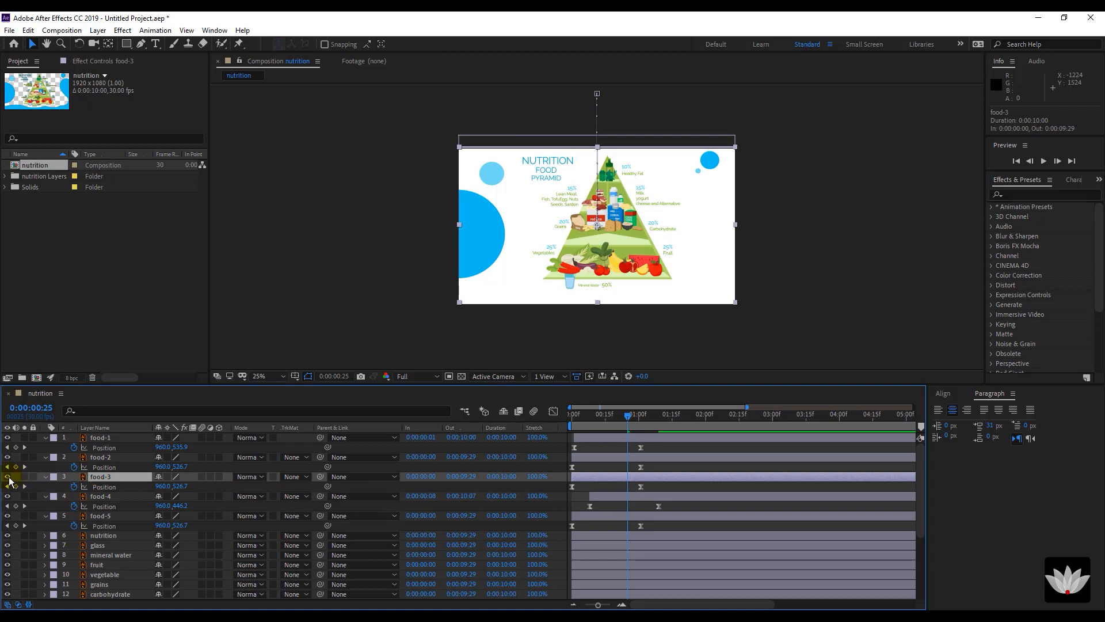
left_click_drag(604, 476, 696, 436)
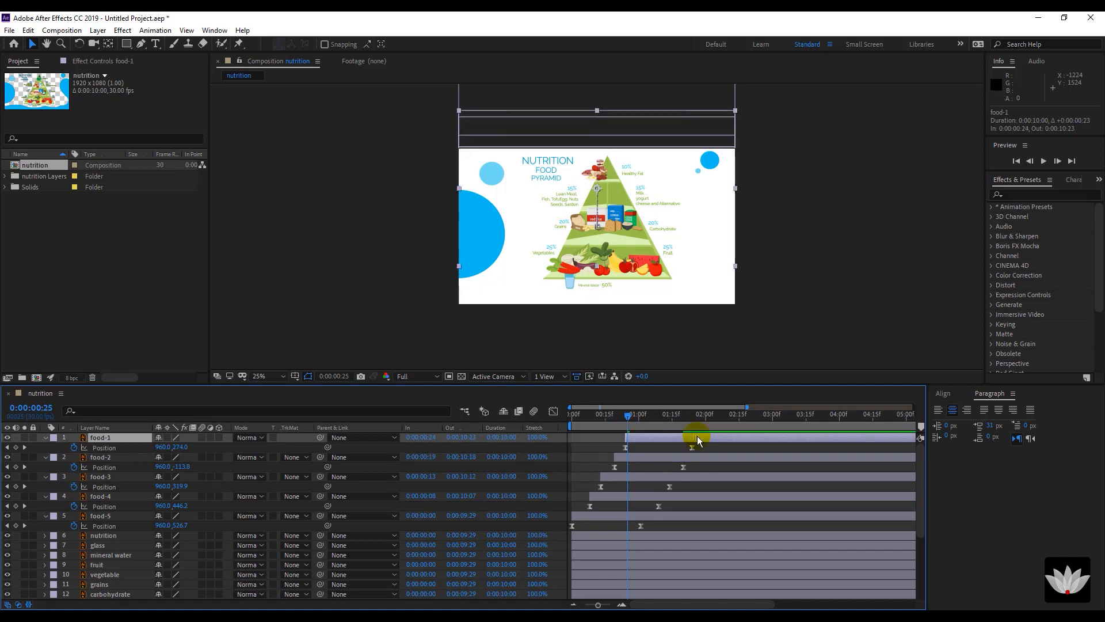
left_click_drag(591, 419, 568, 421)
key("space")
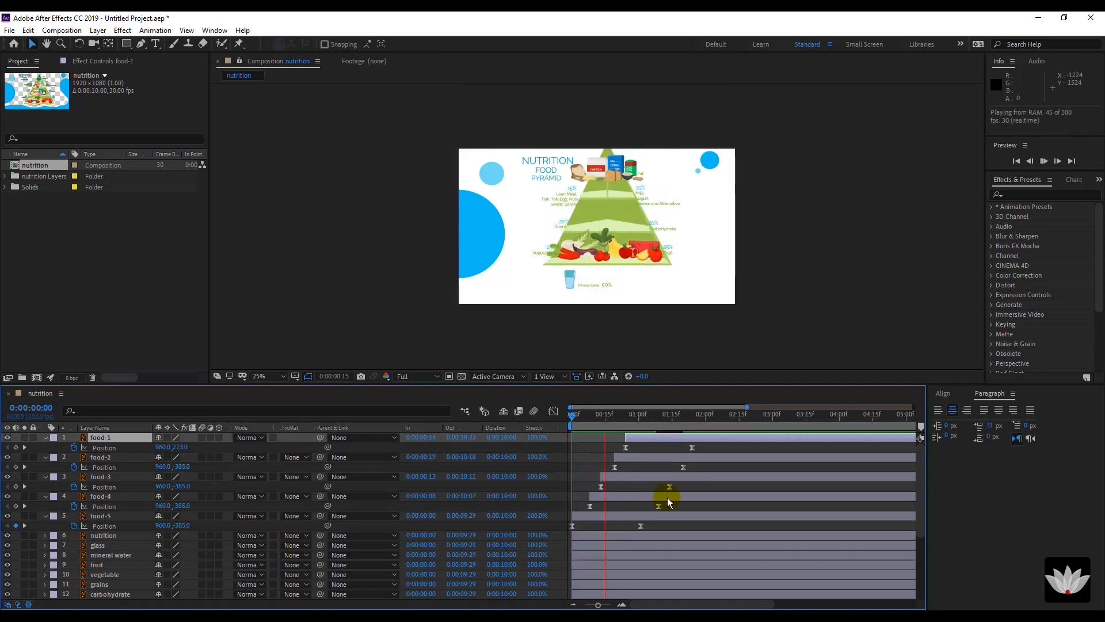
Shift the food-1 to food-5 layers later together so that food-5 starts at 0:00:00:21, keeping their stagger.
left_click(645, 516)
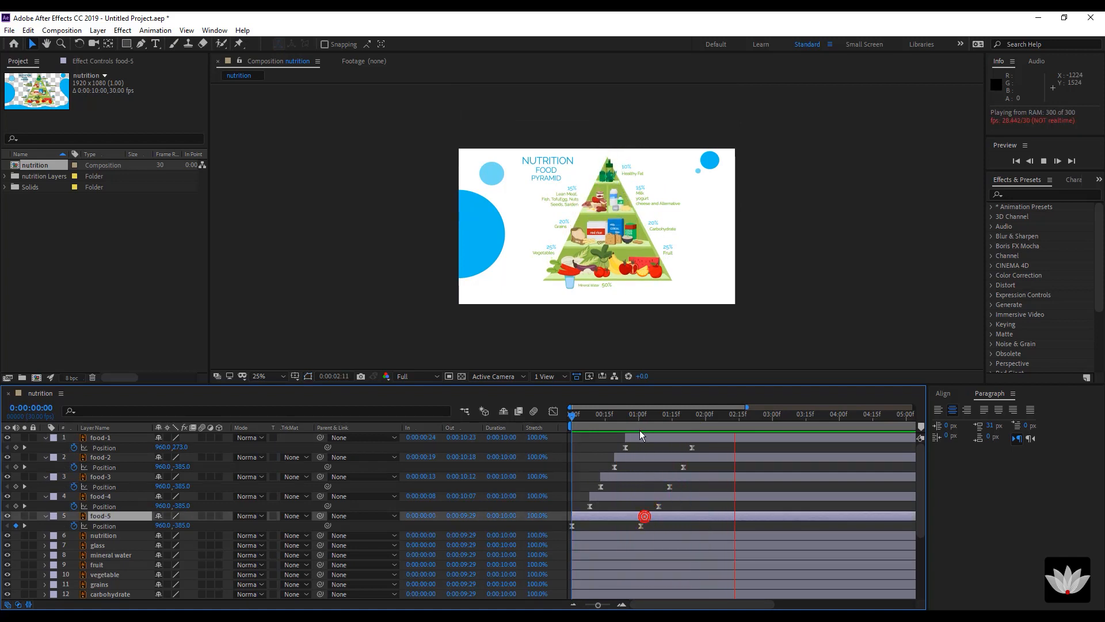
left_click(664, 428)
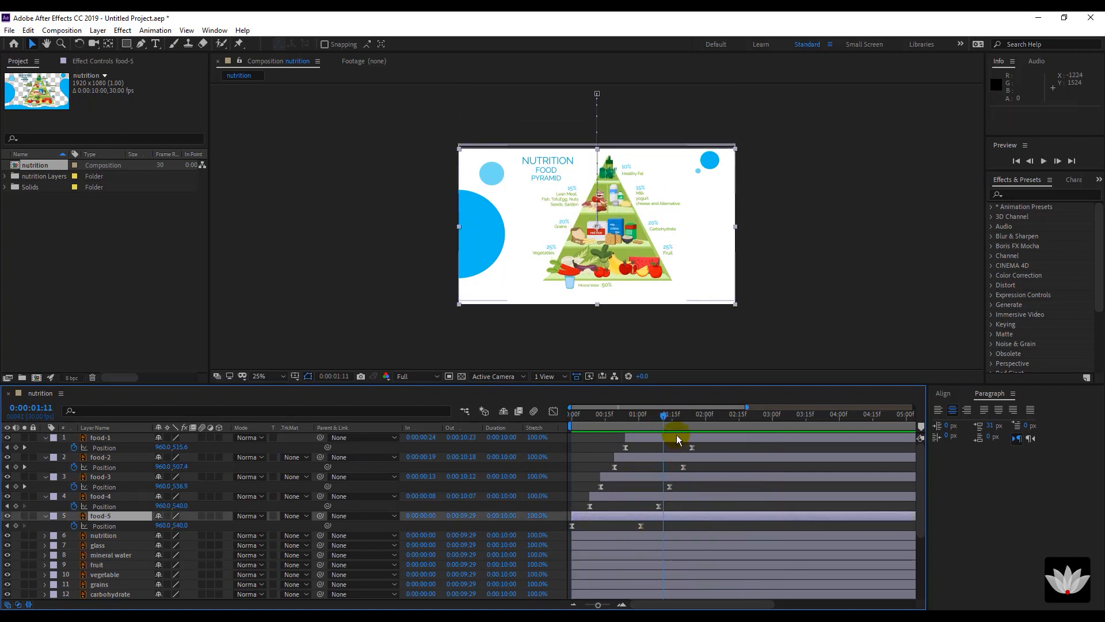
left_click(677, 435, "shift")
left_click_drag(661, 435, 545, 457)
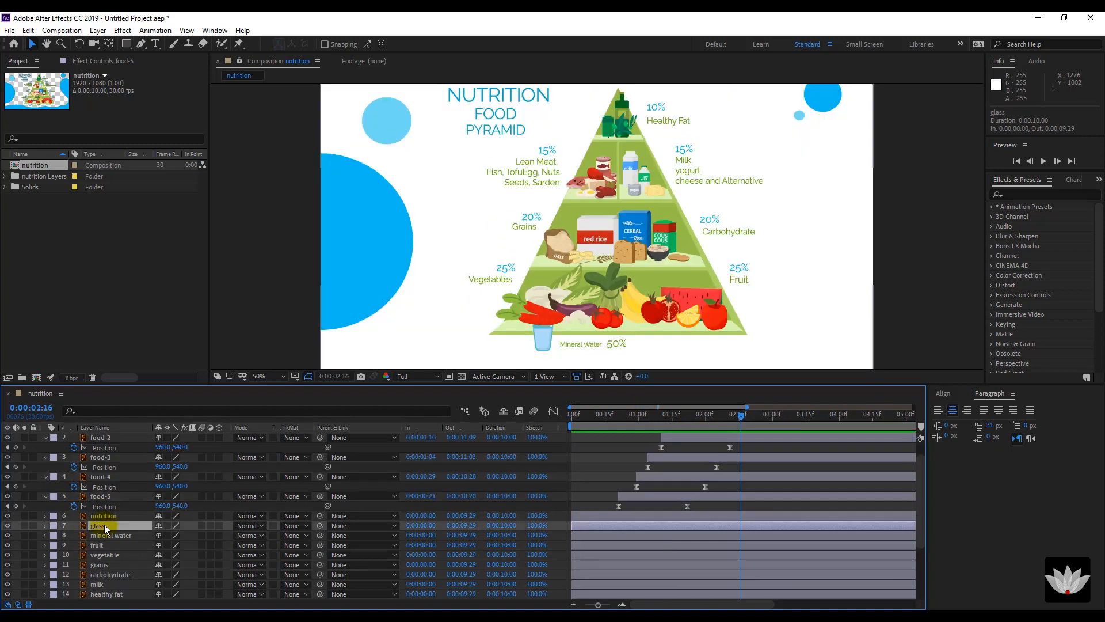
Move the glass layer above nutrition and keyframe its Position from 960, 807 at 0:00:00:00 to 960, 540 at about one second.
left_click(102, 517)
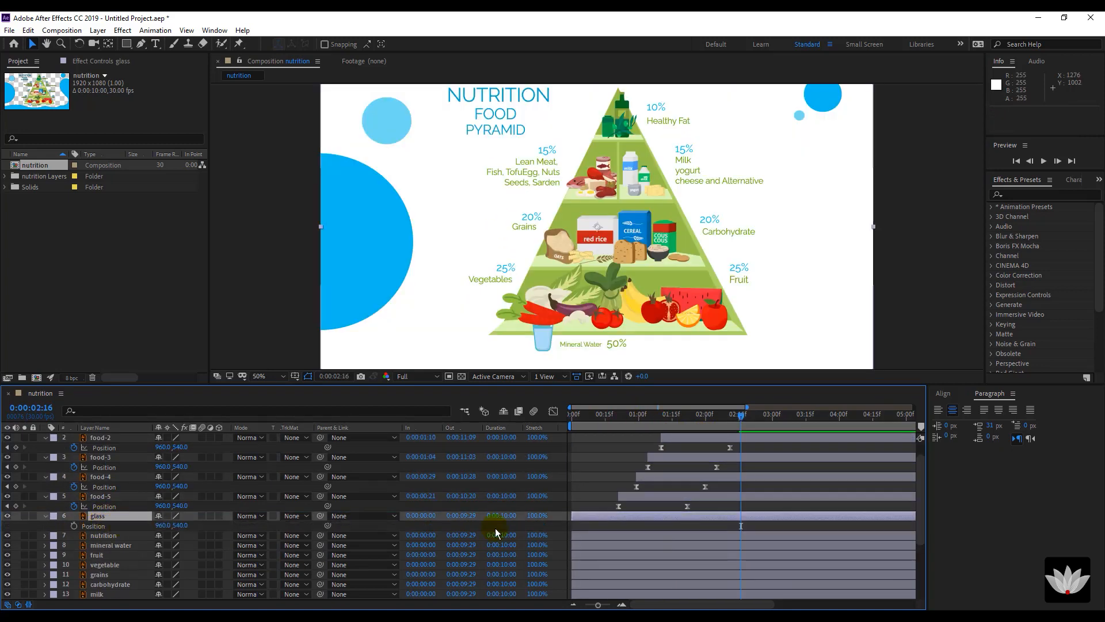
left_click(73, 526)
left_click_drag(584, 418, 559, 416)
scroll(530, 312, "down", 2)
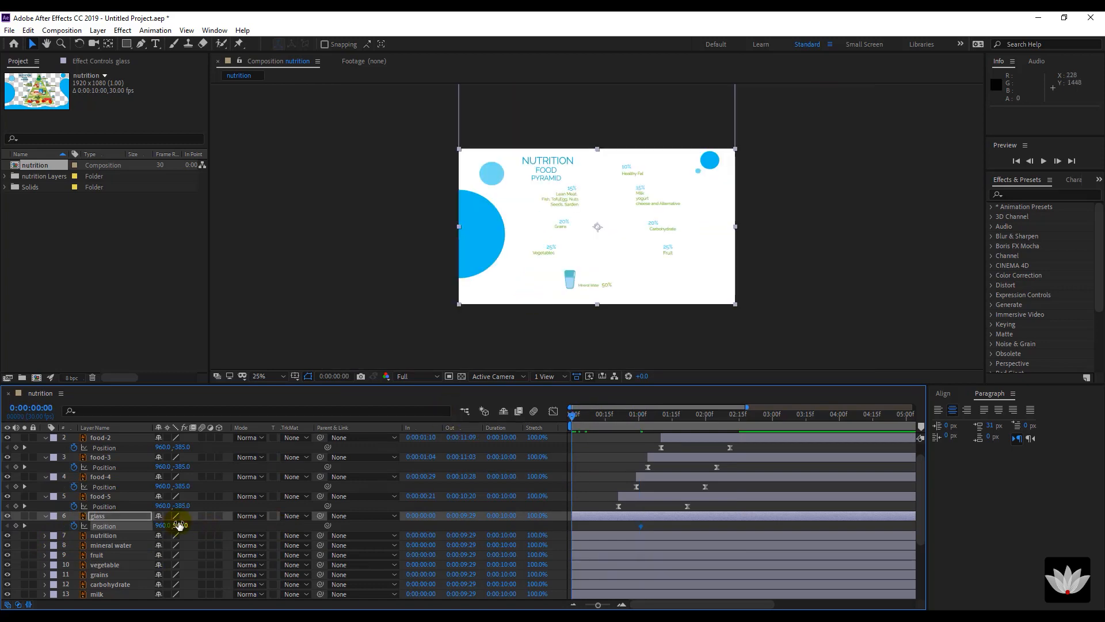
left_click_drag(178, 525, 677, 533)
Apply Easy Ease to both glass Position keyframes and reshape their speed graph for a steeper speed peak.
right_click(640, 526)
mouse_move(691, 518)
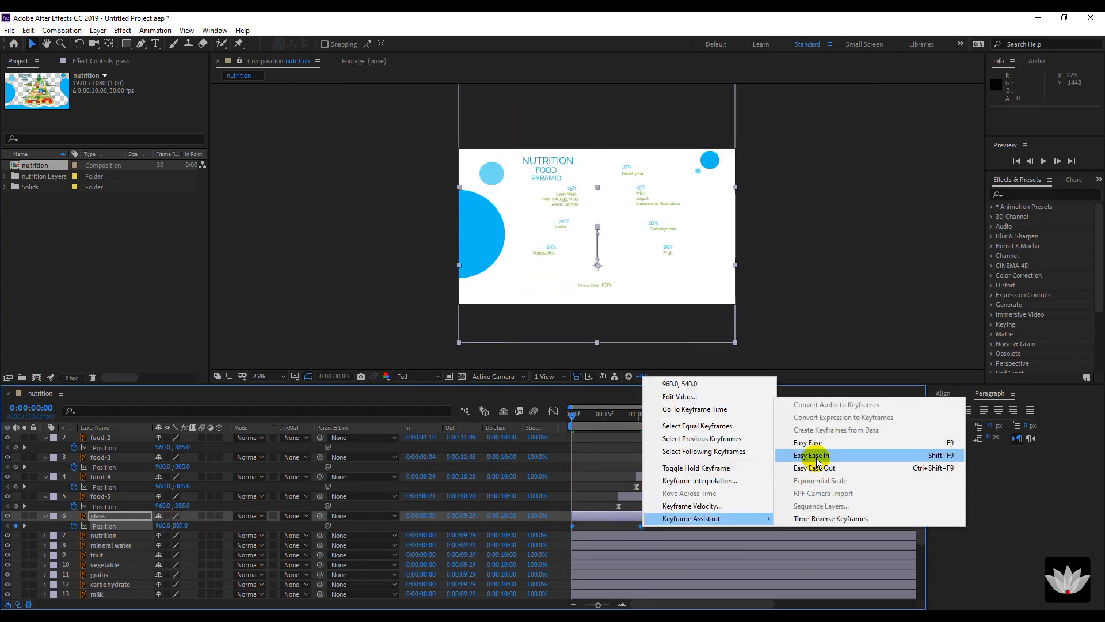
left_click(816, 459)
key("shift+F3")
key("shift+F3")
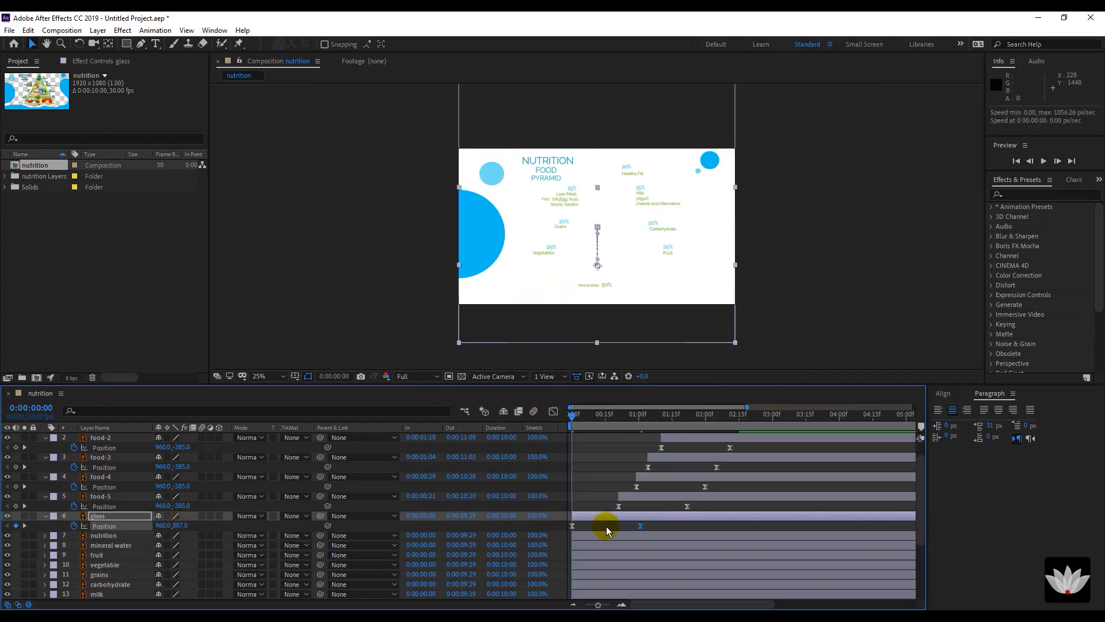
Shift the glass layer to start at 0:00:00:16 and preview the animation.
left_click_drag(609, 516, 655, 510)
key("space")
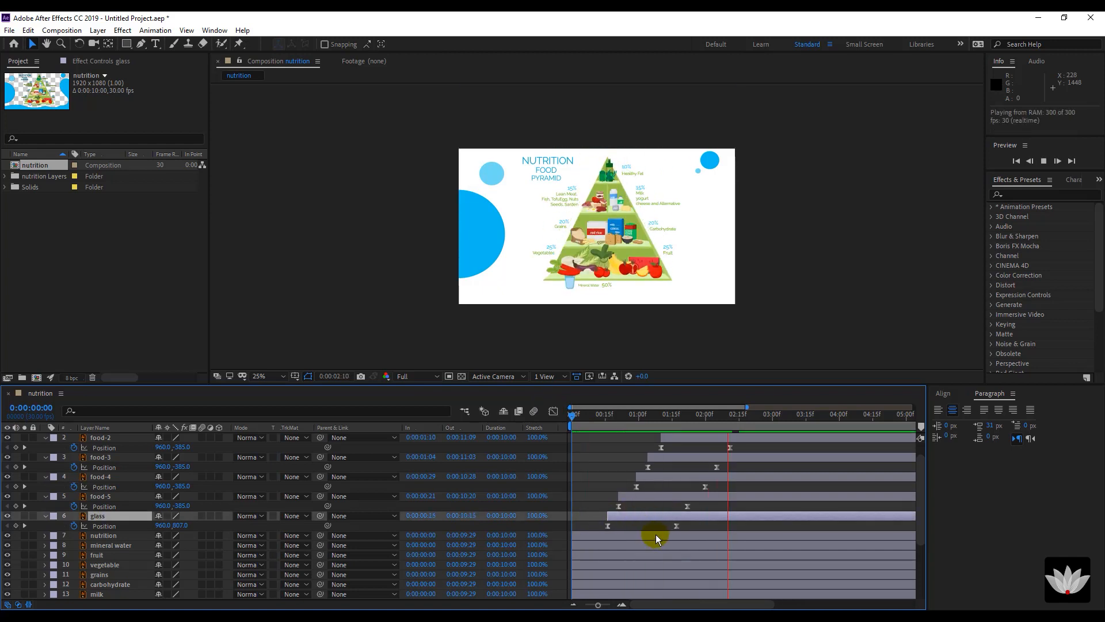
scroll(622, 262, "up", 2)
scroll(113, 525, "down", 1)
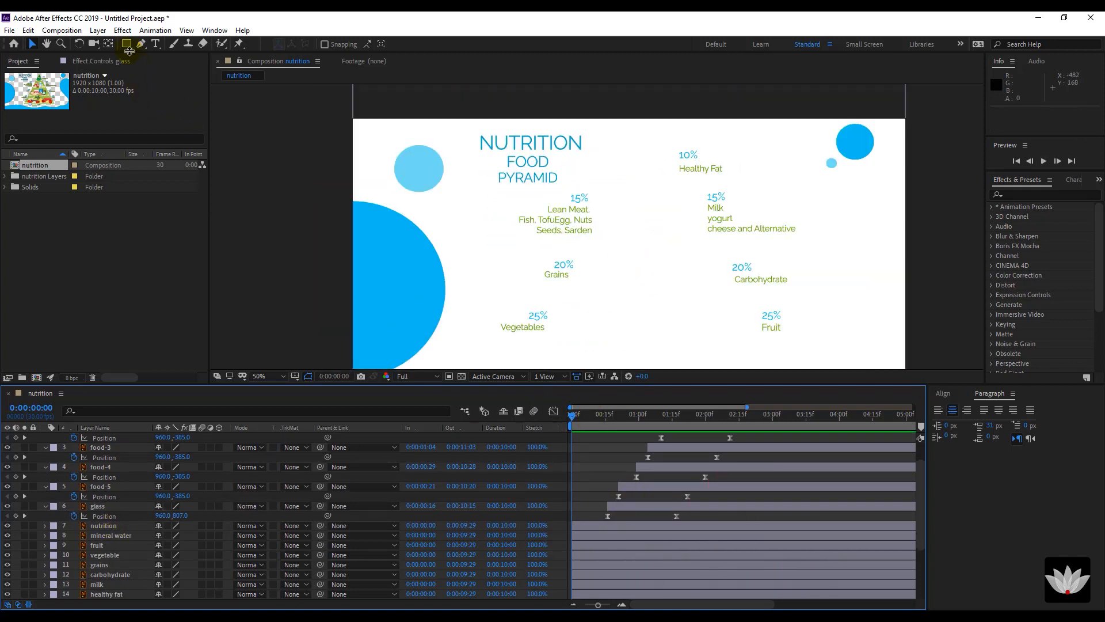
Draw a rectangle shape around the NUTRITION FOOD PYRAMID title and place its layer between the glass and nutrition layers.
left_click(127, 46)
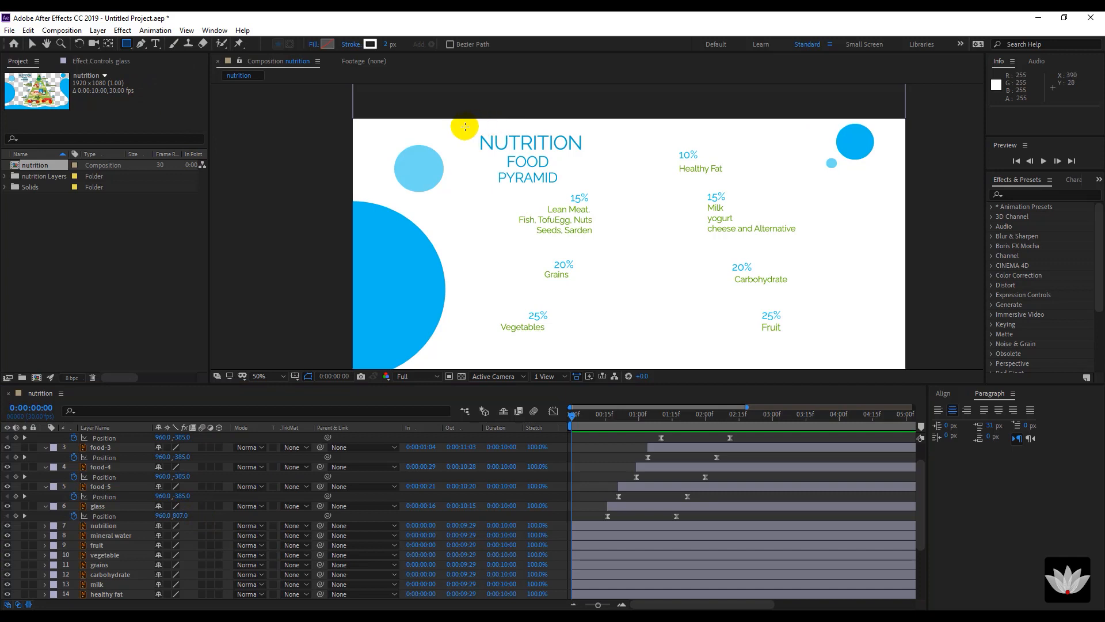
left_click_drag(466, 128, 594, 189)
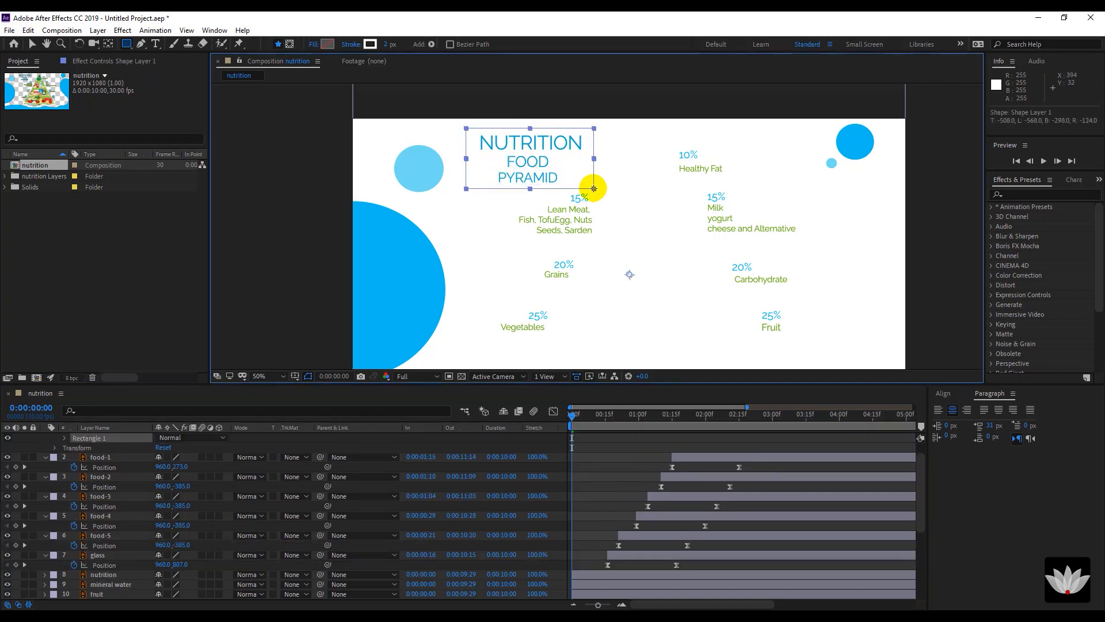
scroll(117, 460, "up", 1)
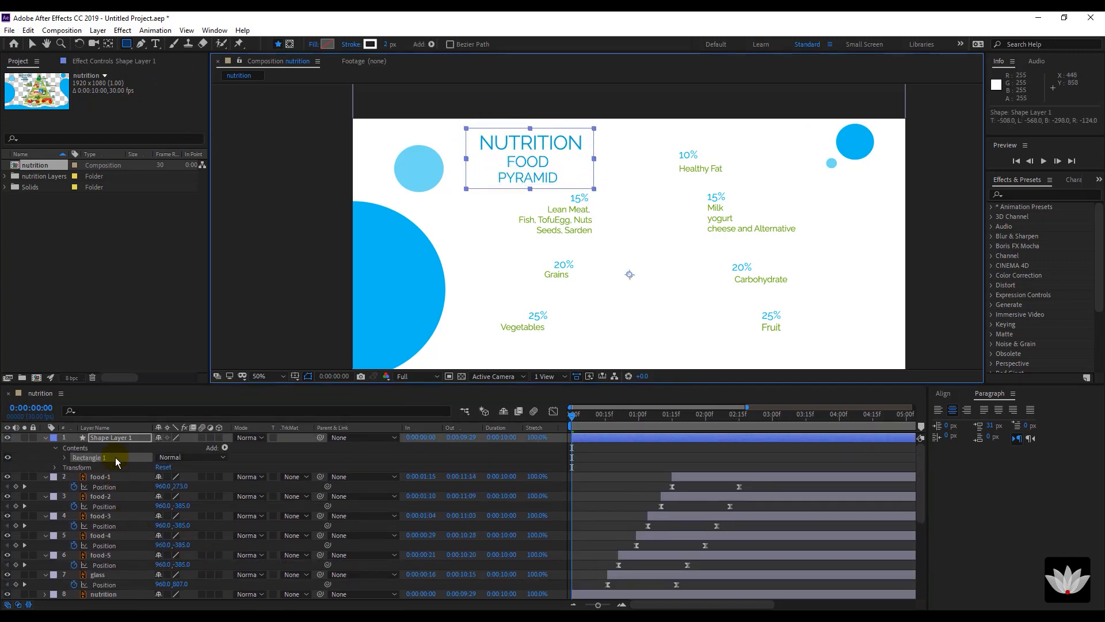
left_click_drag(109, 442, 109, 587)
Set the rectangle's stroke width to 0 px and its fill to yellow FFD401.
left_click_drag(386, 45, 380, 45)
left_click(326, 43)
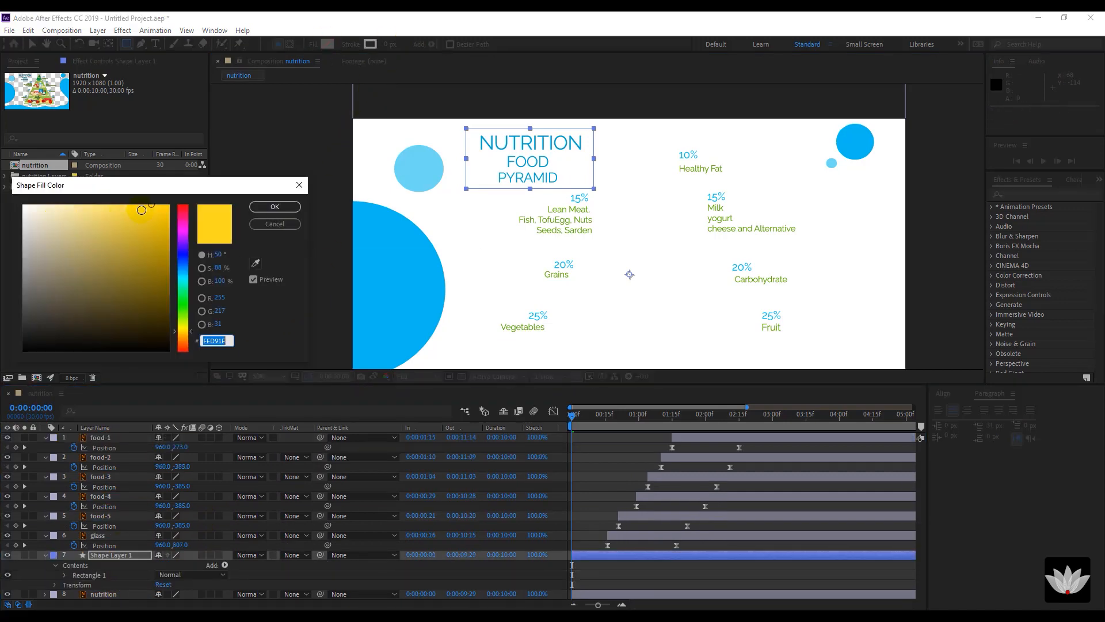
left_click_drag(141, 210, 178, 191)
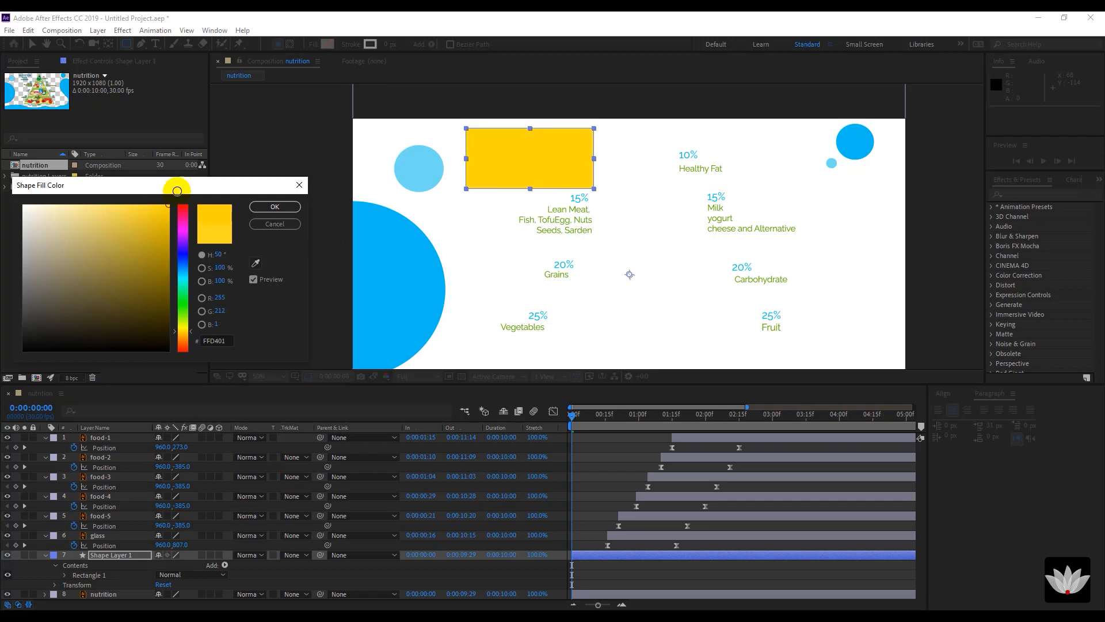
left_click(262, 206)
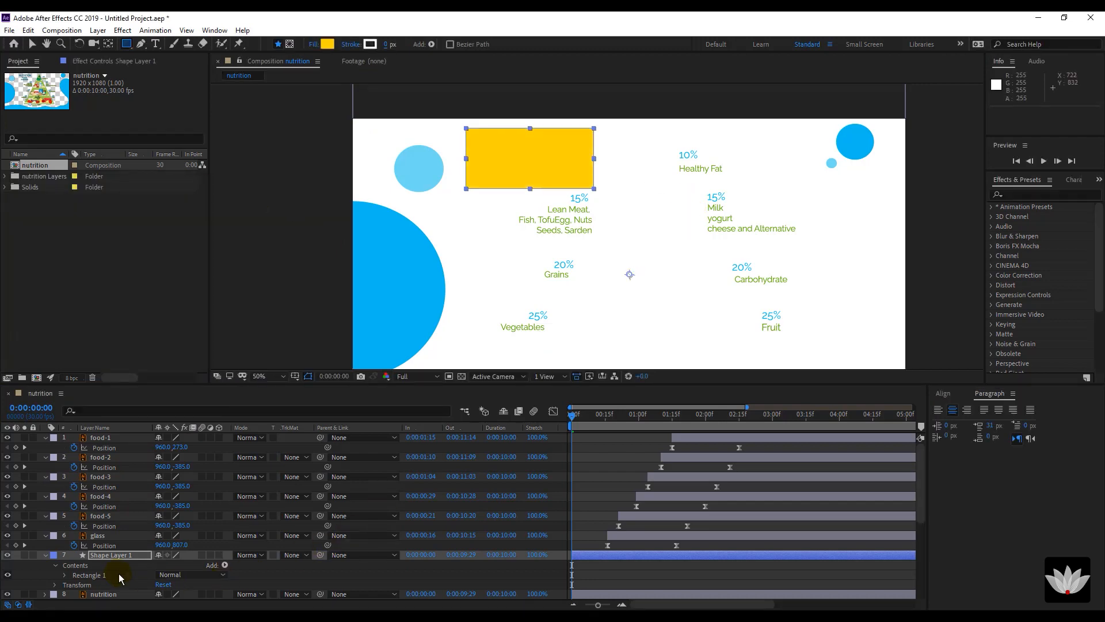
Collapse and hide the rectangle's shape layer, and rename it matte.
scroll(122, 573, "down", 3)
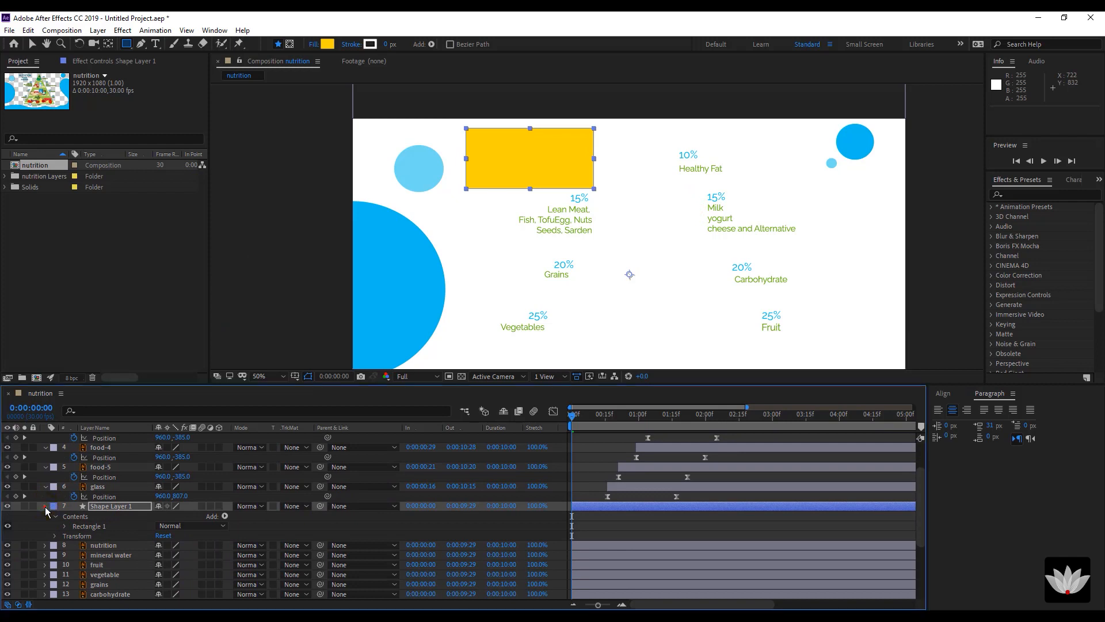
left_click(46, 507)
left_click(3, 505)
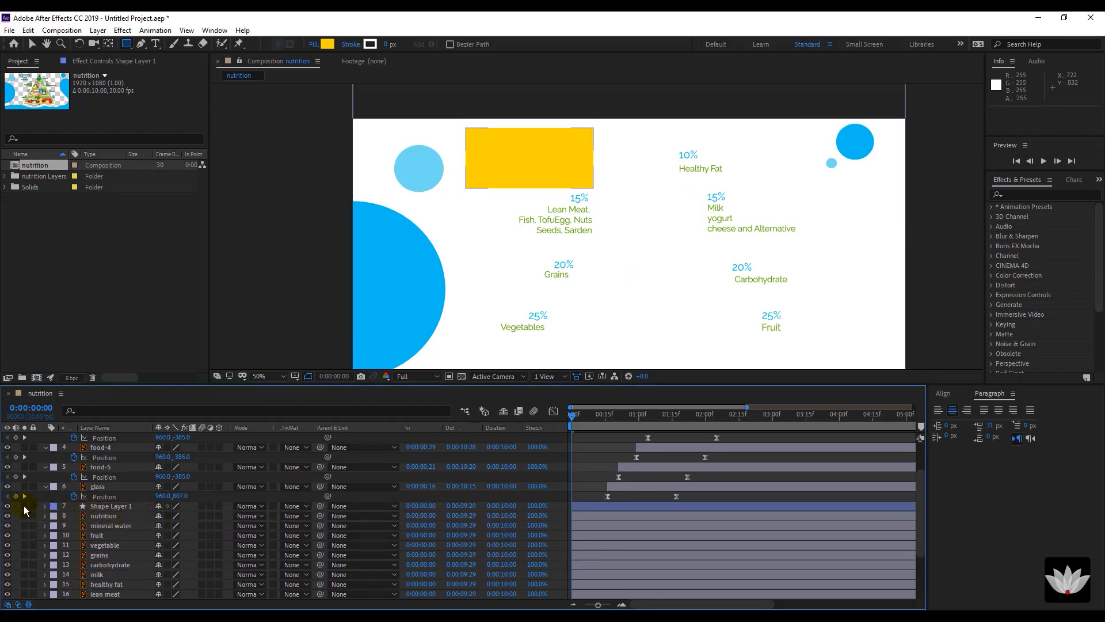
left_click(7, 508)
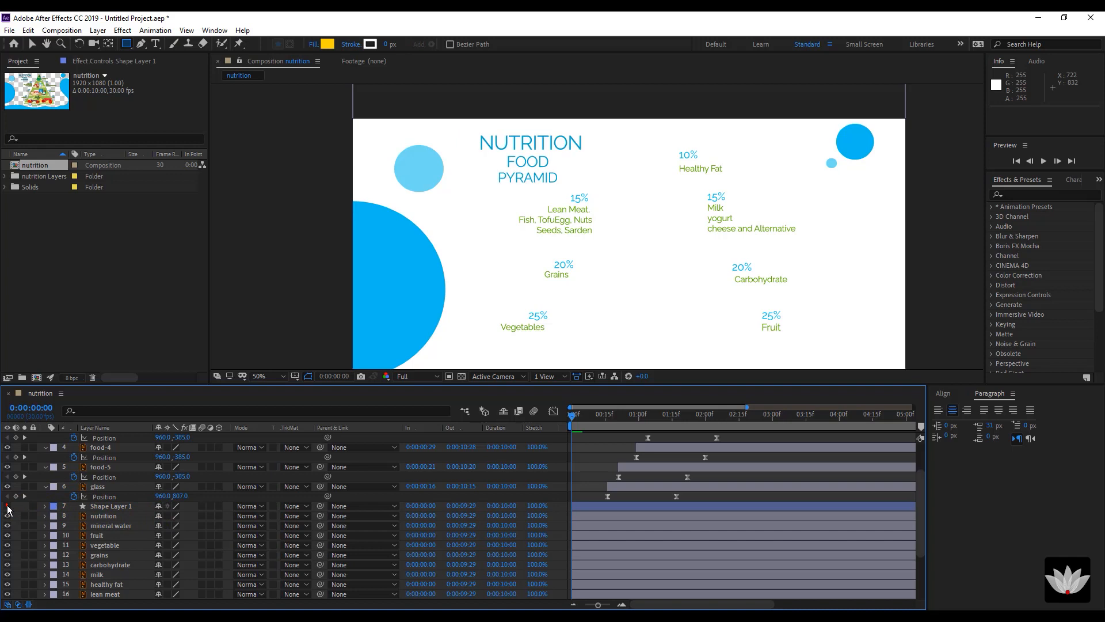
left_click(116, 506)
key("Return")
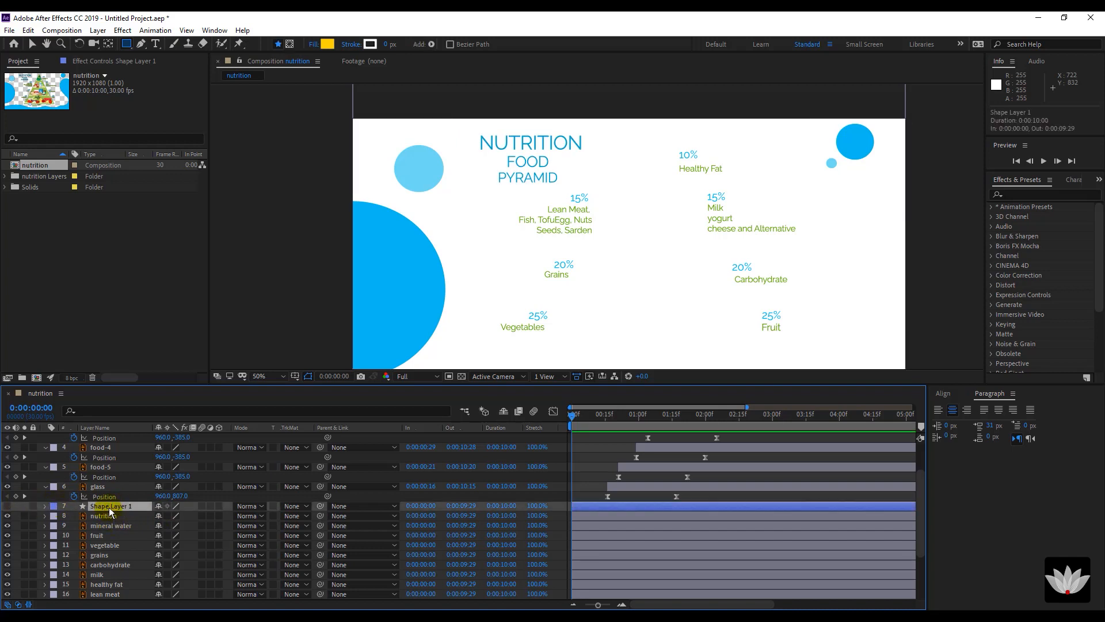
key("Return")
type("matte")
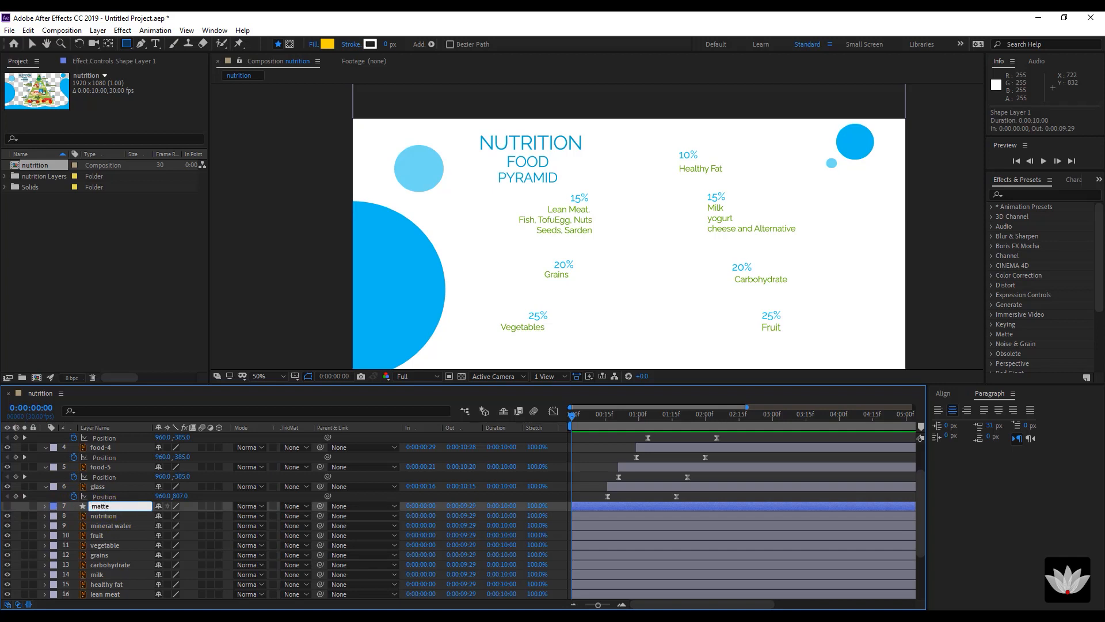
left_click(133, 495)
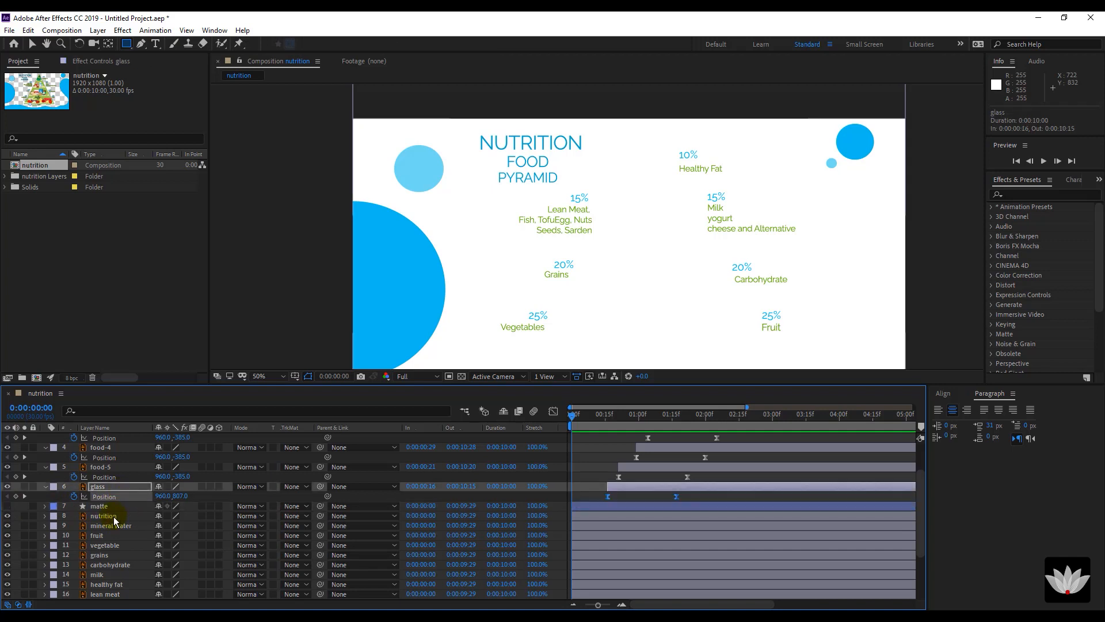
Add a Position keyframe at 0:00:01:01 to the nutrition title layer.
left_click(114, 516)
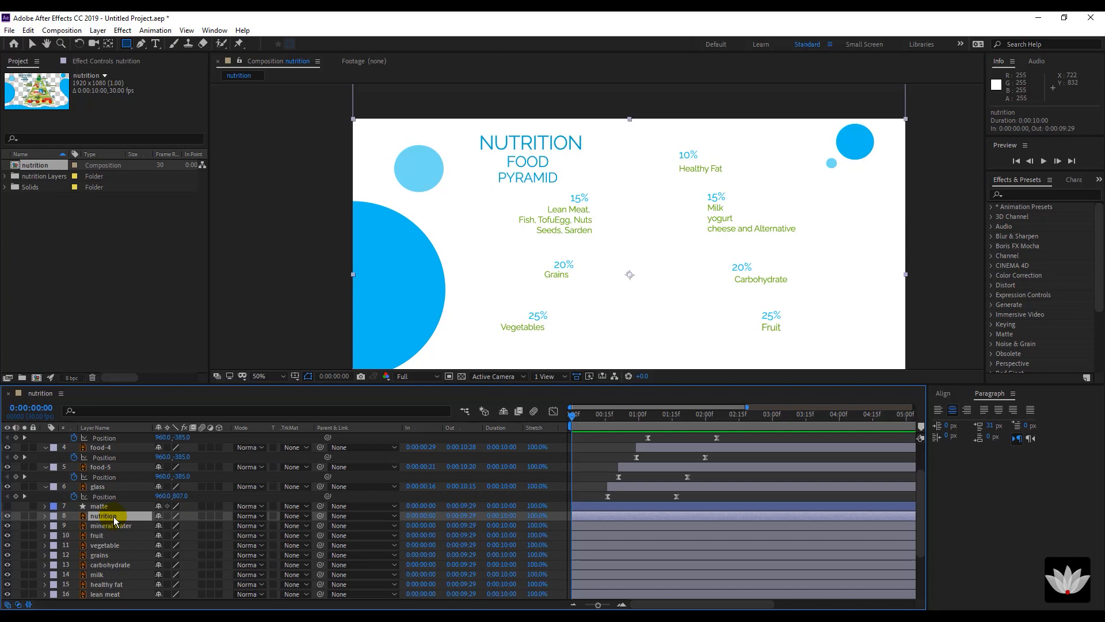
key("p")
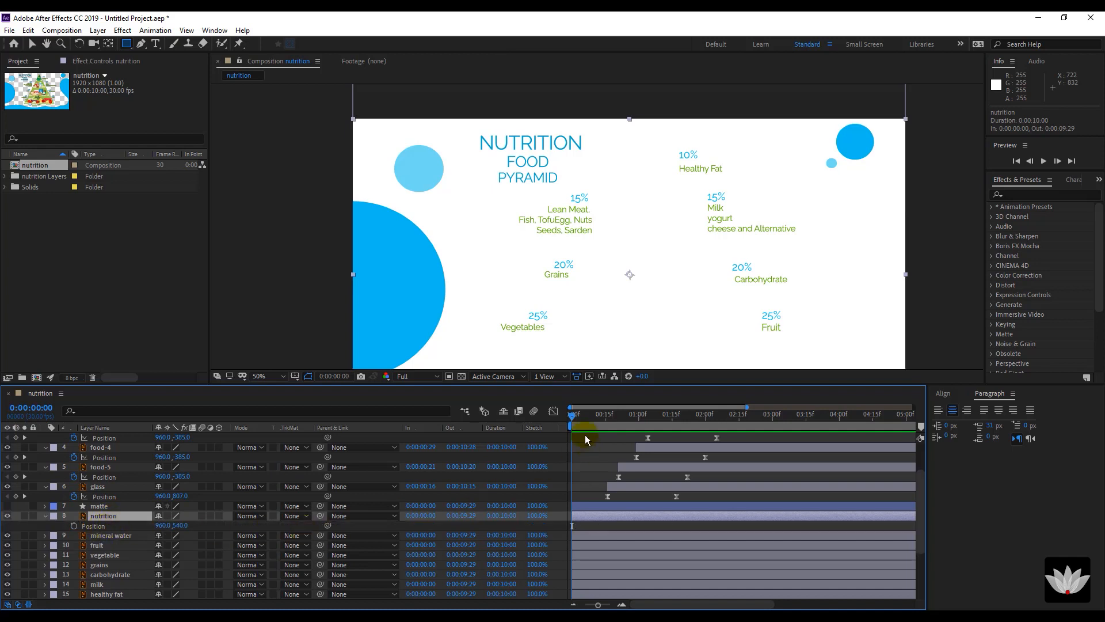
left_click_drag(593, 420, 640, 416)
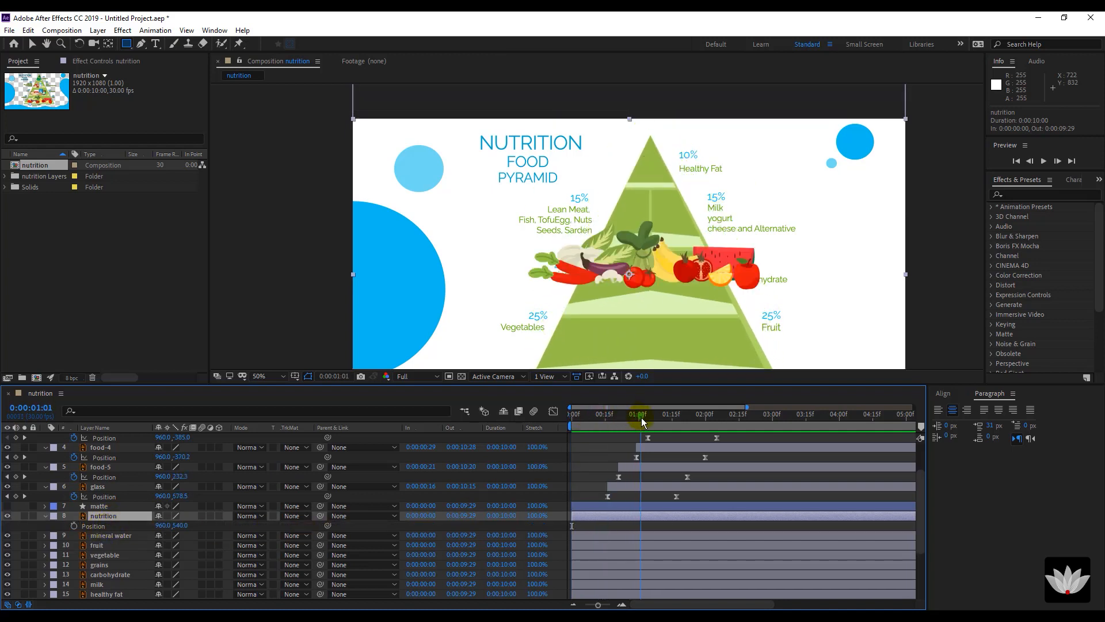
left_click(74, 525)
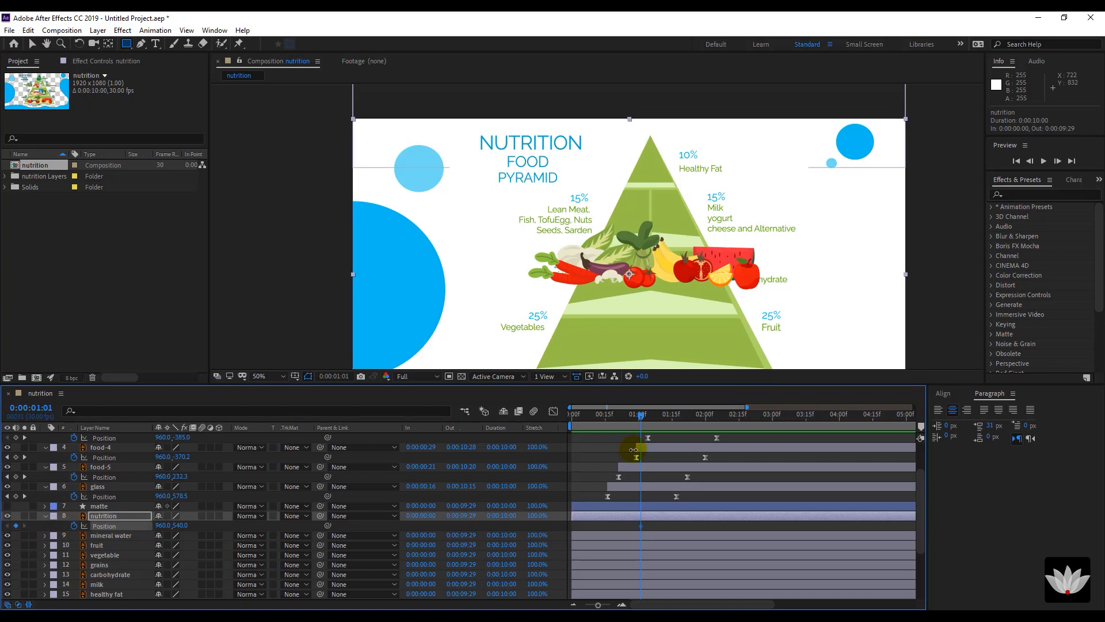
At 0:00:00:00, nudge the nutrition title layer left to Position 760, 540 for its starting keyframe.
left_click_drag(598, 420, 573, 421)
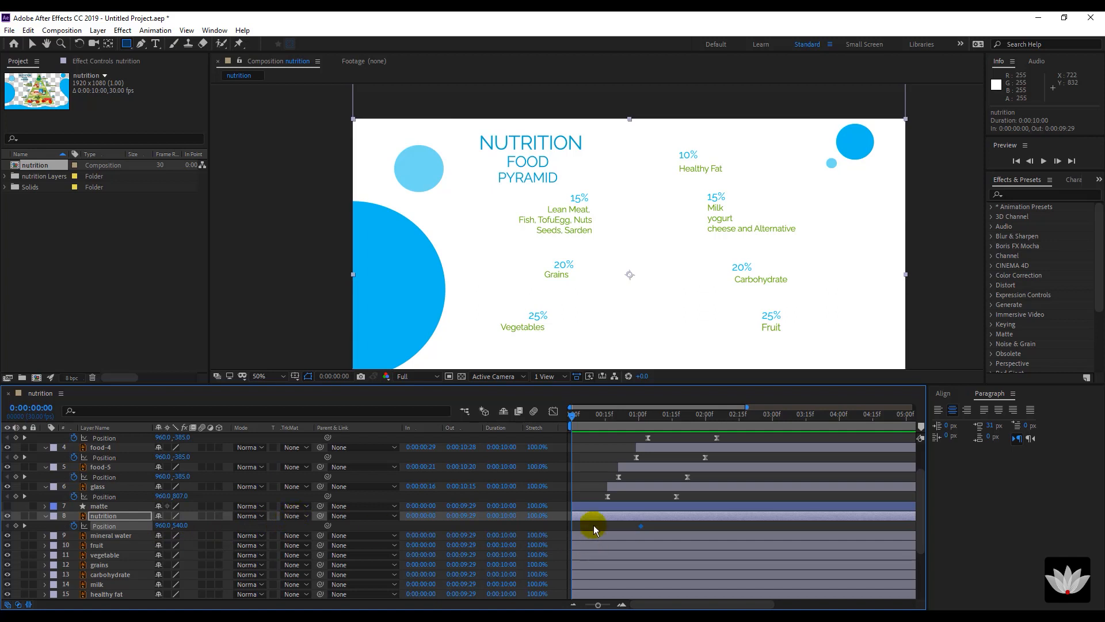
key("shift+Left")
key("shift+Left")
key("shift+Left")
key("shift+Left")
key("shift+Left")
key("shift+Left")
key("shift+Left")
key("shift+Left")
key("shift+Left")
key("shift+Left")
key("shift+Left")
key("shift+Left")
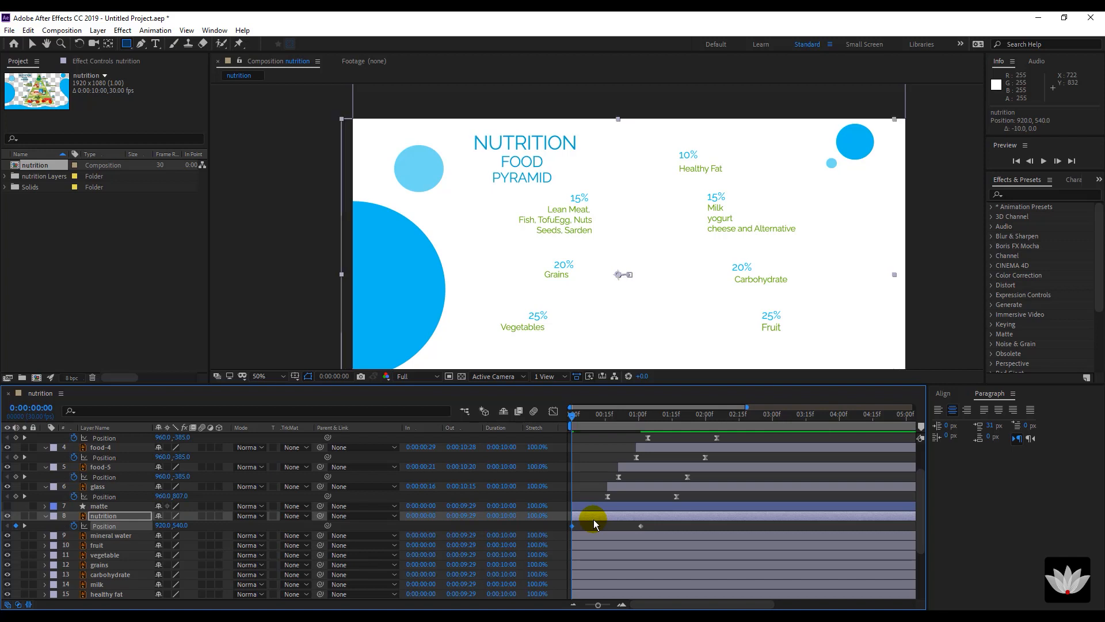
key("shift+Left")
key("shift+Left")
key("shift+Left")
key("shift+Left")
key("shift+Left")
key("shift+Left")
key("shift+Left")
key("shift+Left")
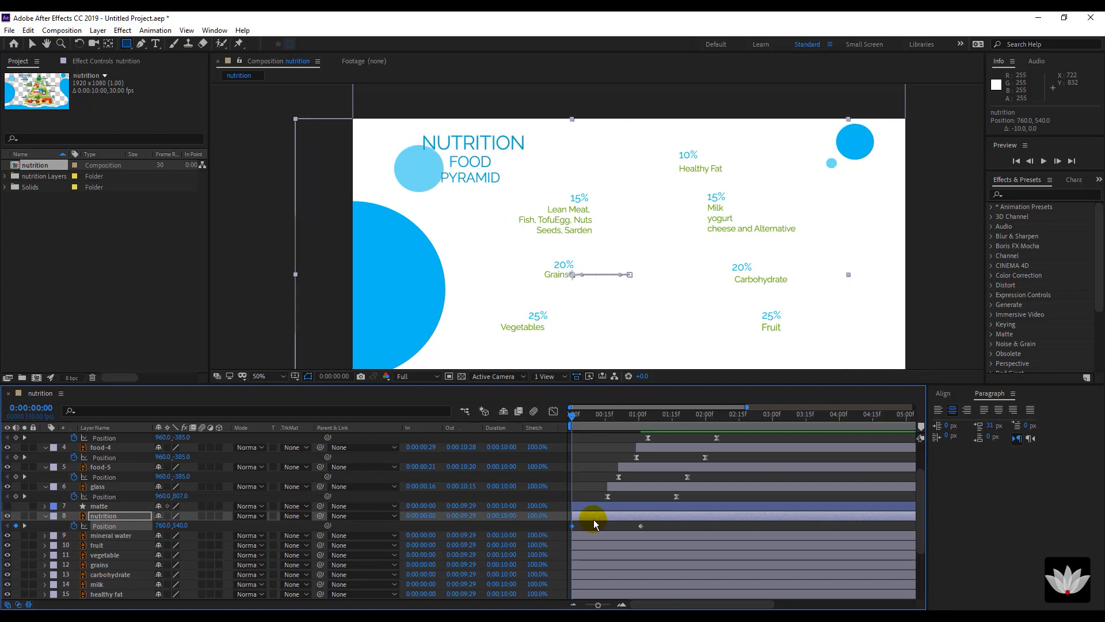
Apply Easy Ease to both nutrition Position keyframes and stretch their speed-graph handles into a sharp mid-move peak.
left_click_drag(659, 525, 569, 531)
right_click(584, 528)
left_click(701, 519)
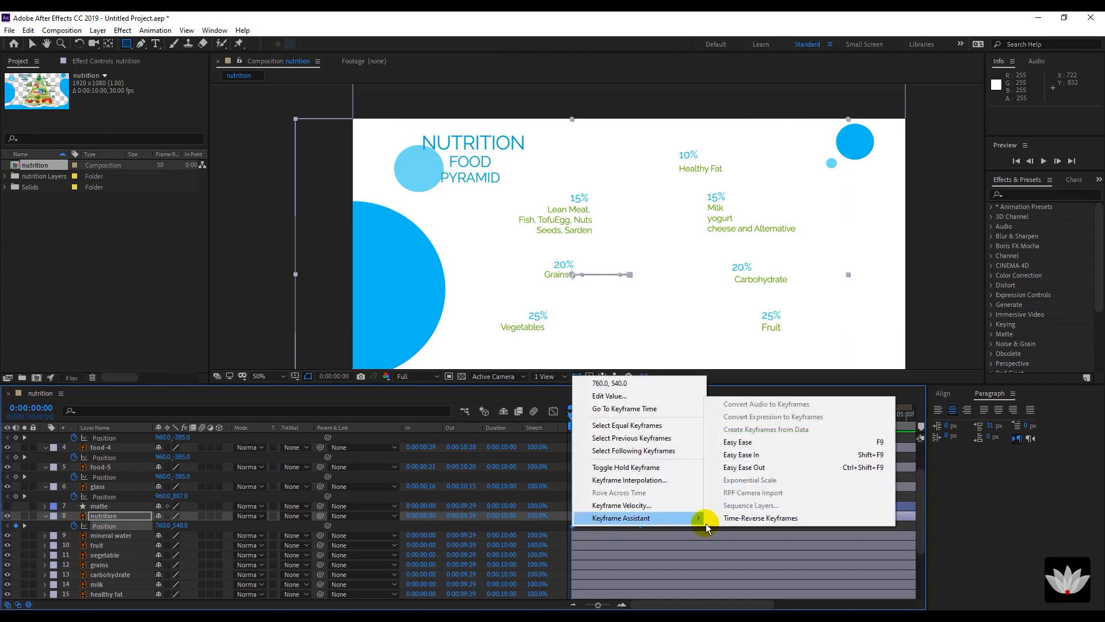
left_click(737, 442)
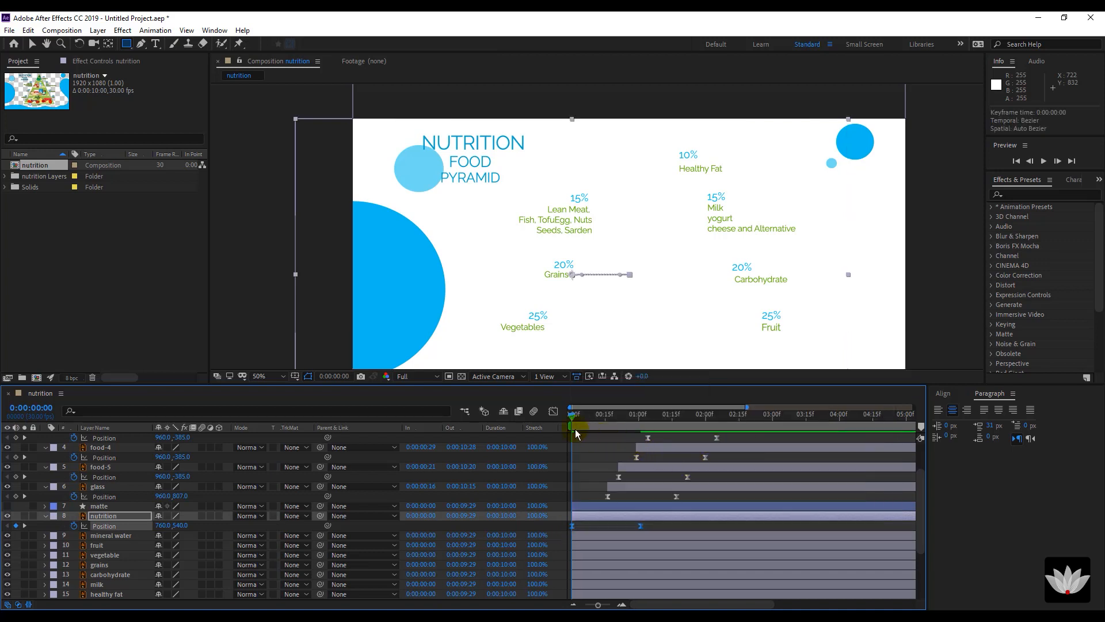
left_click(553, 411)
left_click_drag(619, 571, 573, 576)
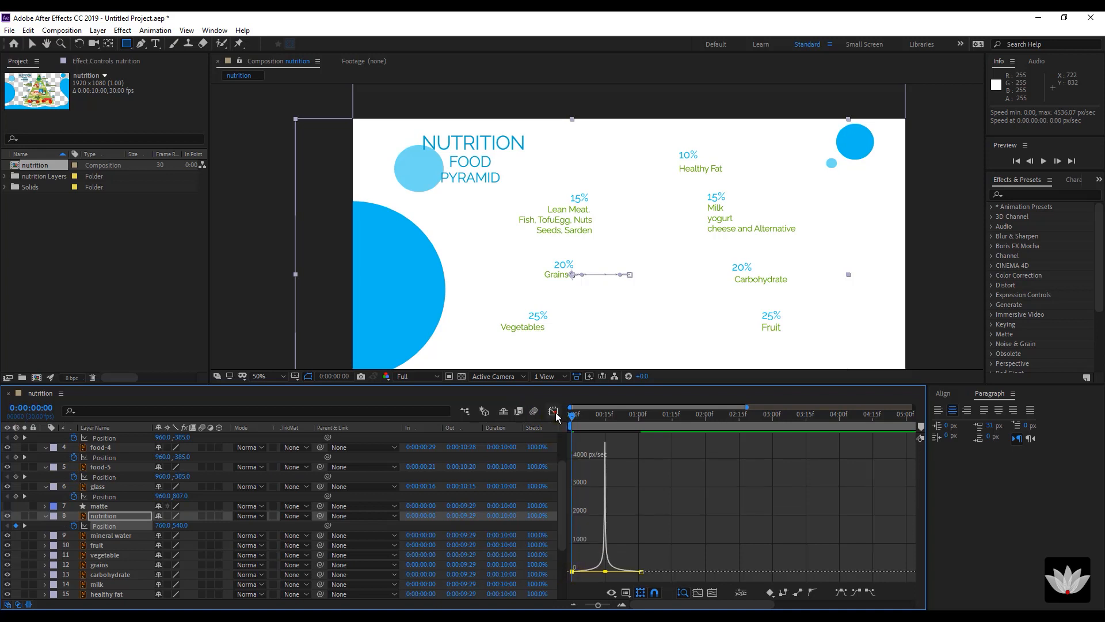
Set the nutrition title layer's track matte to Alpha Matte "matte" and its starting Position to 489, 540.
left_click(553, 412)
left_click(617, 526)
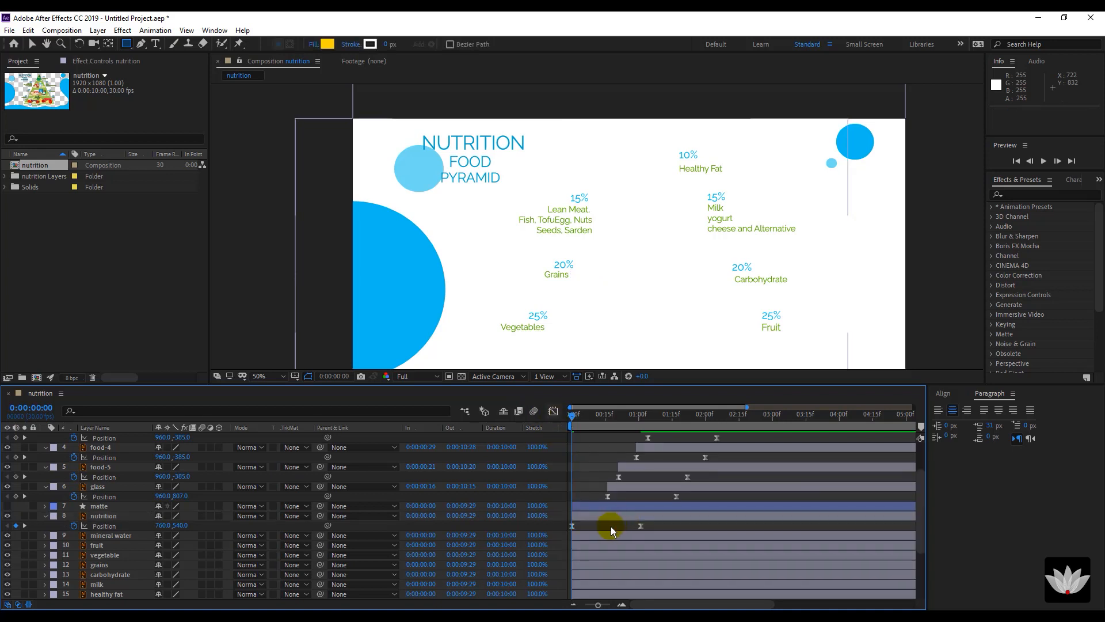
left_click(299, 516)
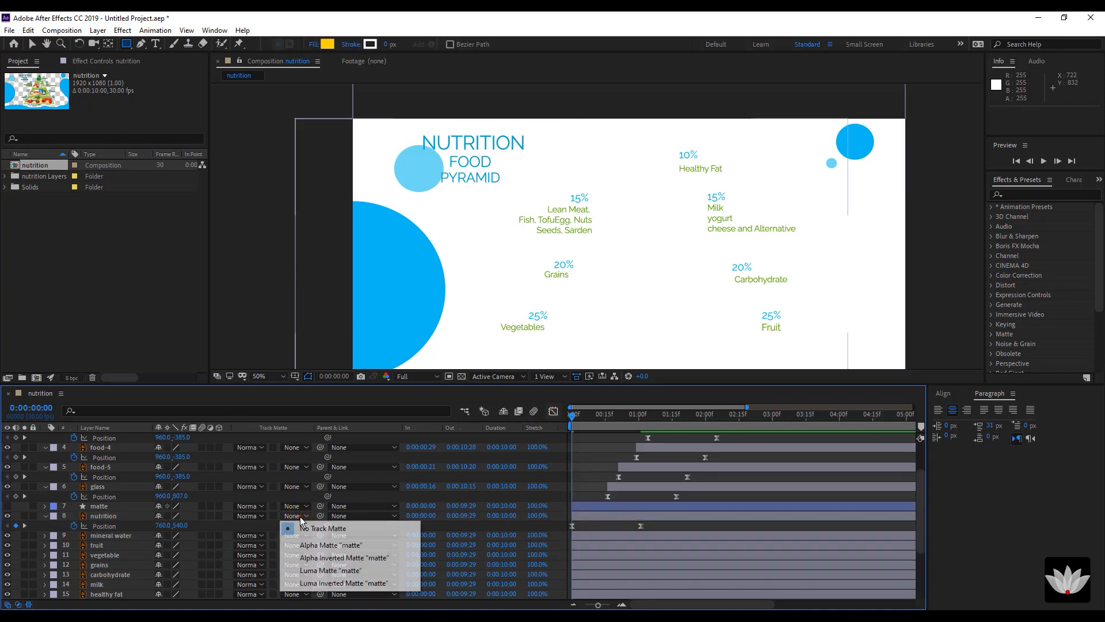
left_click(303, 545)
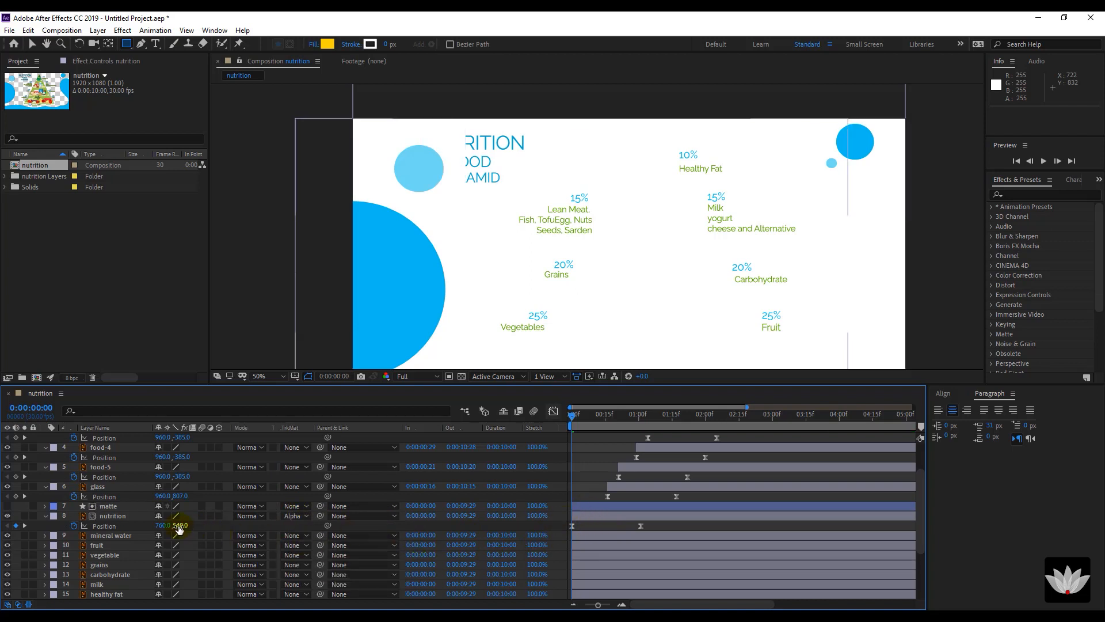
left_click_drag(181, 527, 11, 534)
key("ctrl+z")
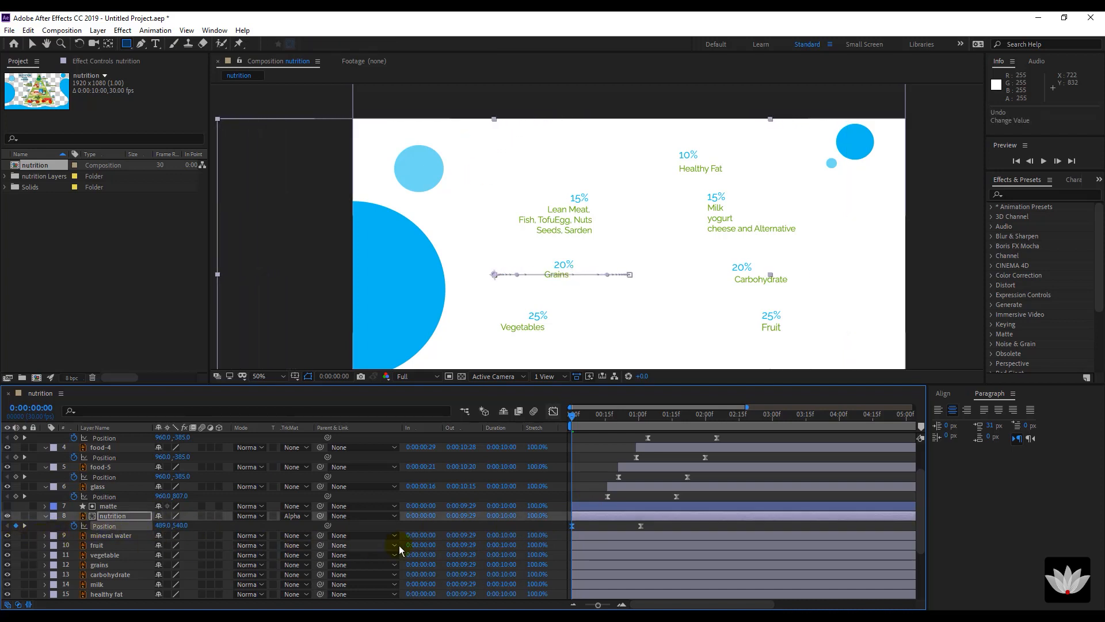
Retime the nutrition title's Position keyframes, placing the first at 0:00:00:18 and the last at 0:00:02:14.
left_click(655, 526)
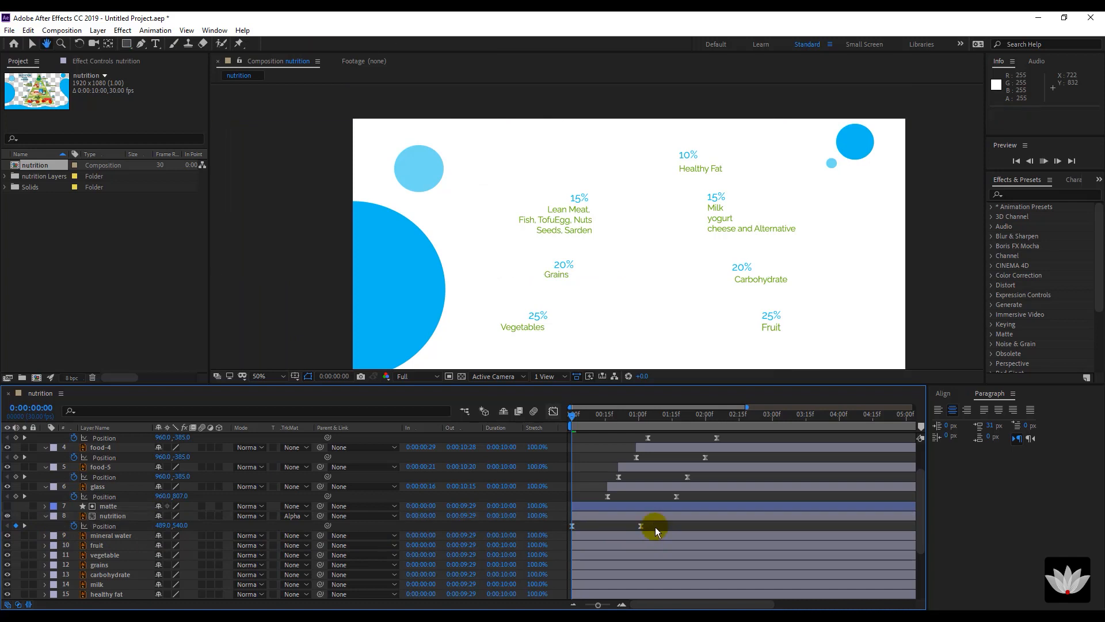
left_click_drag(652, 523, 610, 535)
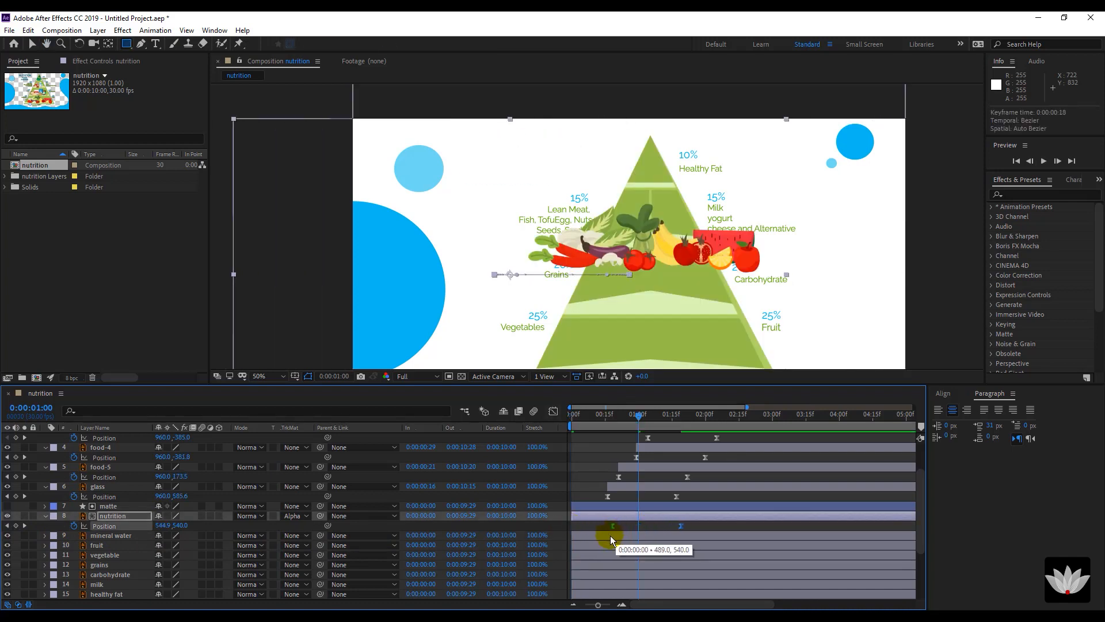
left_click(694, 528)
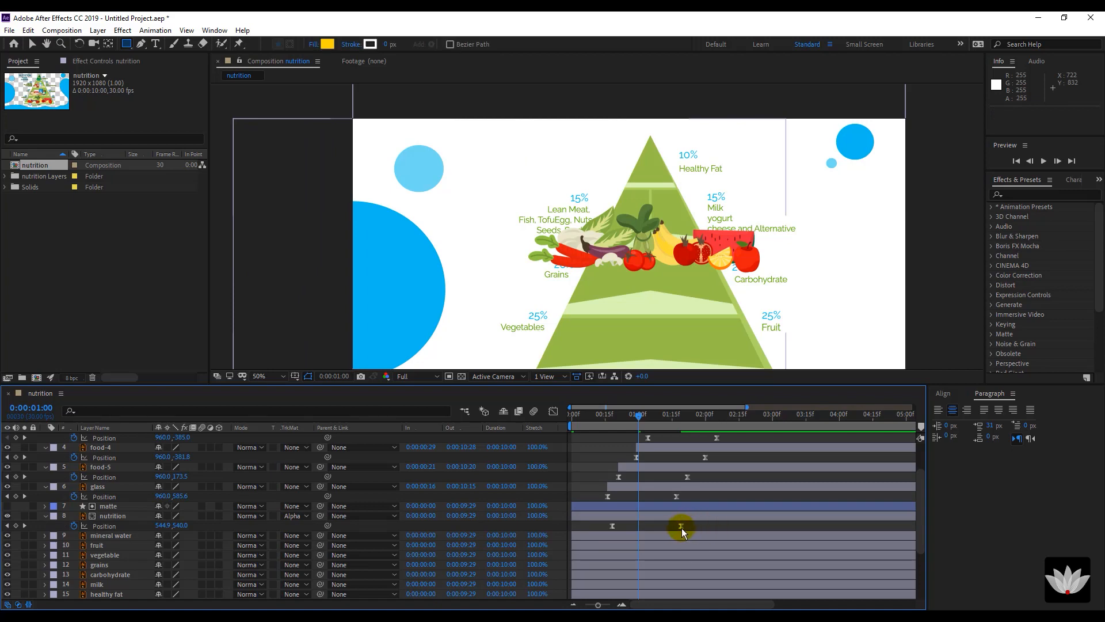
left_click_drag(682, 527, 729, 527)
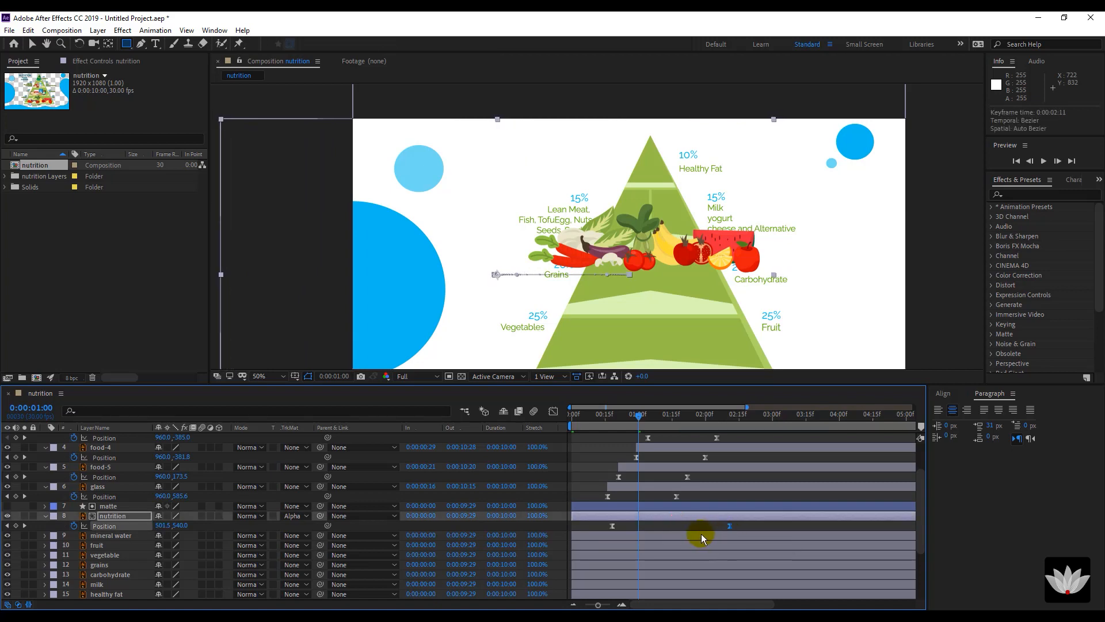
key("v")
left_click_drag(582, 429, 737, 527)
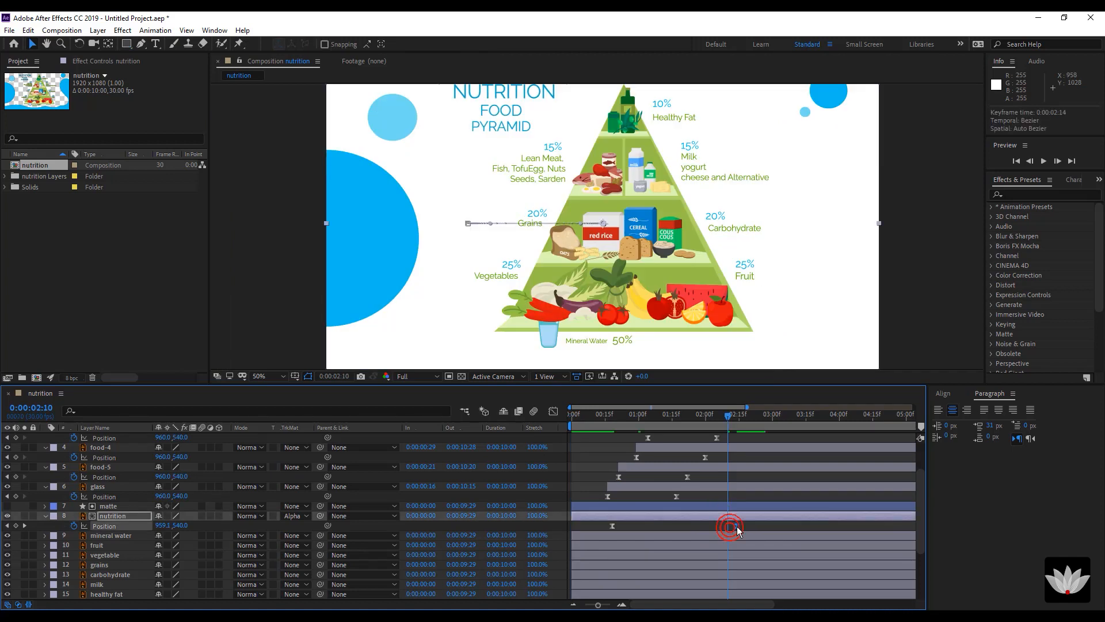
left_click(683, 525)
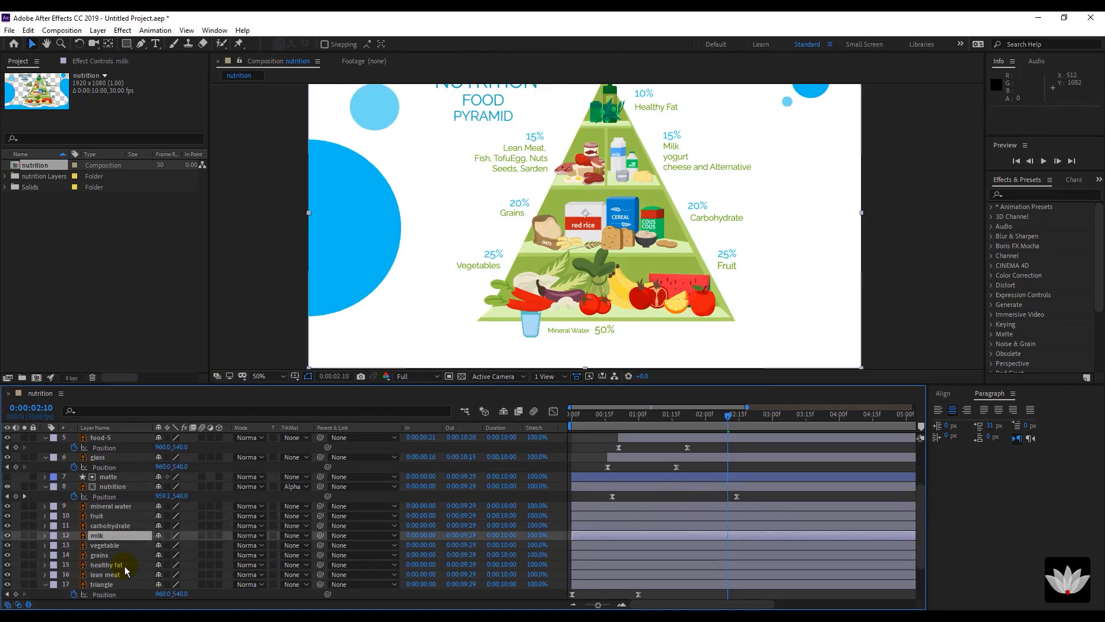
Move healthy fat directly below milk, and add Position keyframes at 0:00:01:15 to the fruit, carbohydrate, milk and healthy fat layers.
left_click_drag(124, 565, 127, 541)
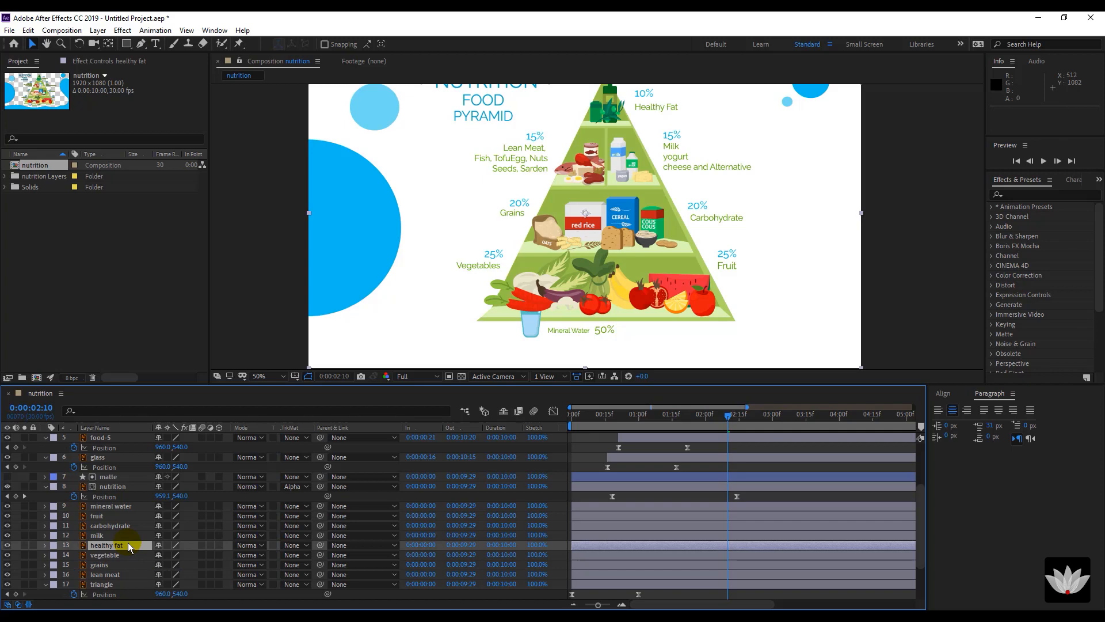
left_click(119, 517, "shift")
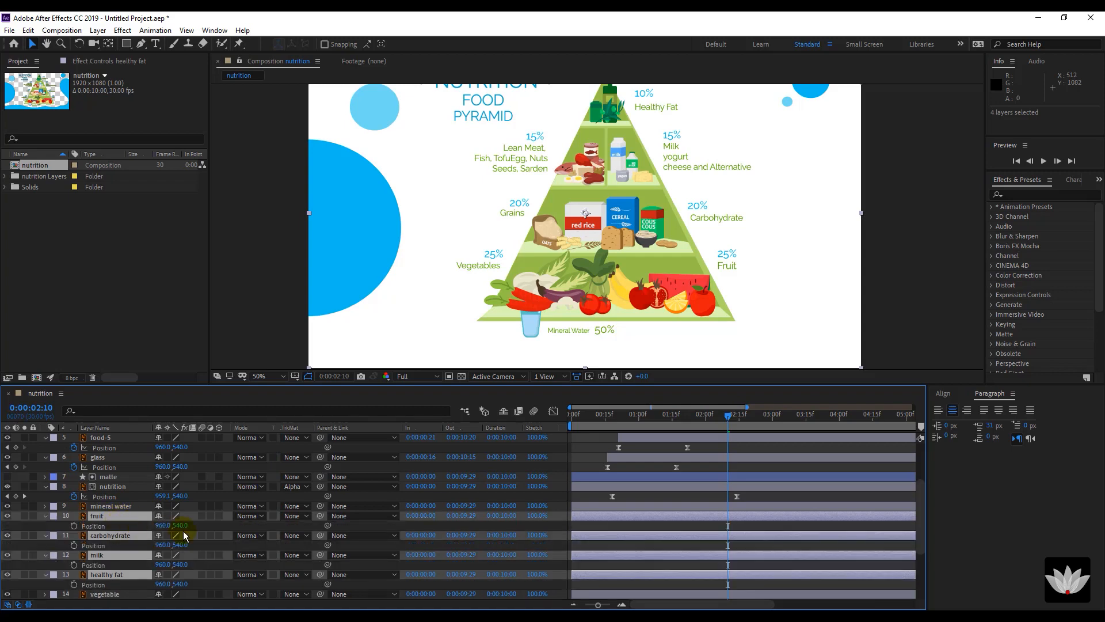
key("alt+shift+p")
scroll(657, 513, "down", 1)
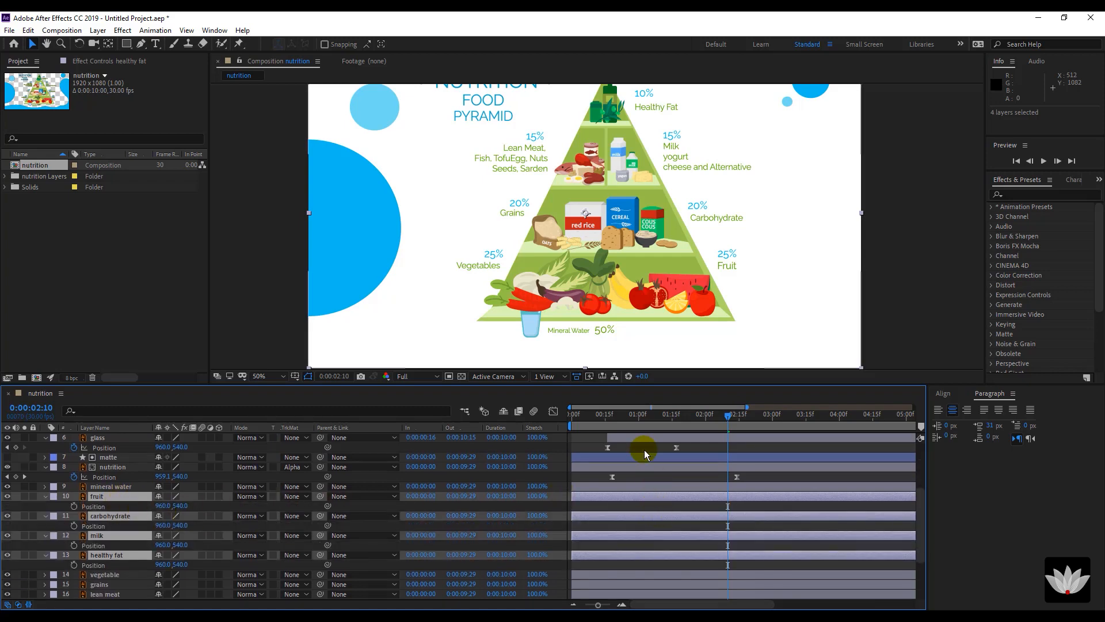
left_click(669, 415)
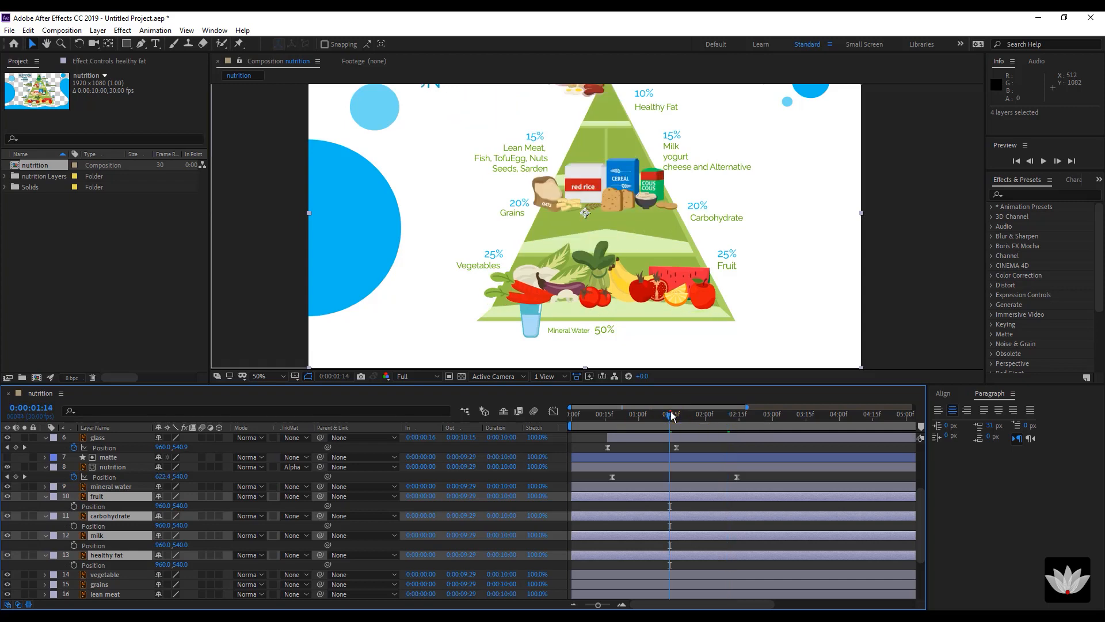
left_click(673, 416)
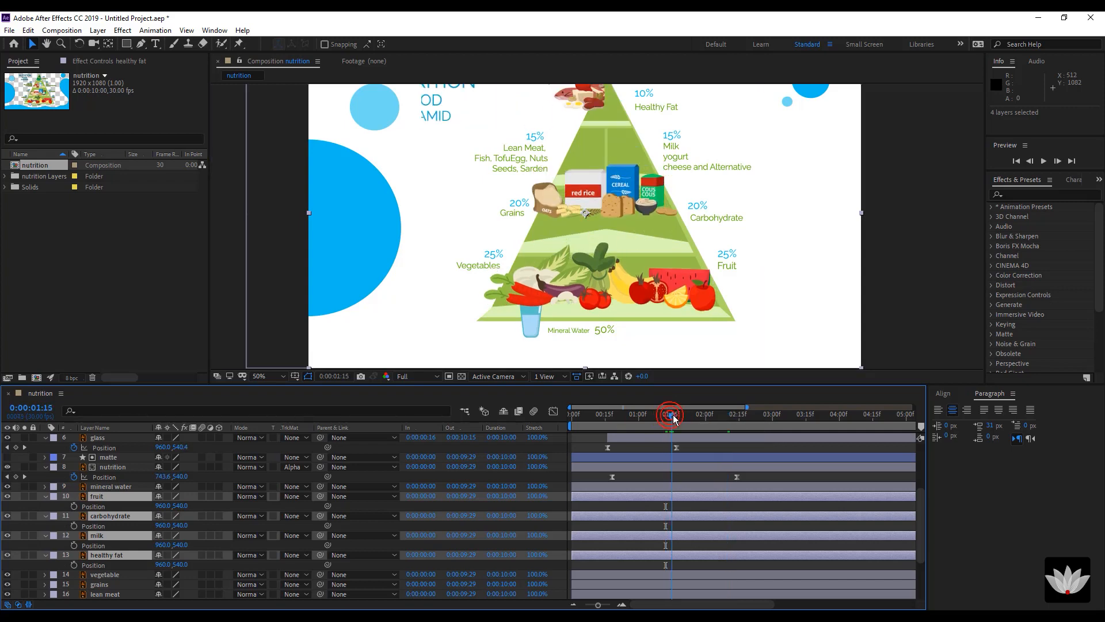
left_click(74, 506)
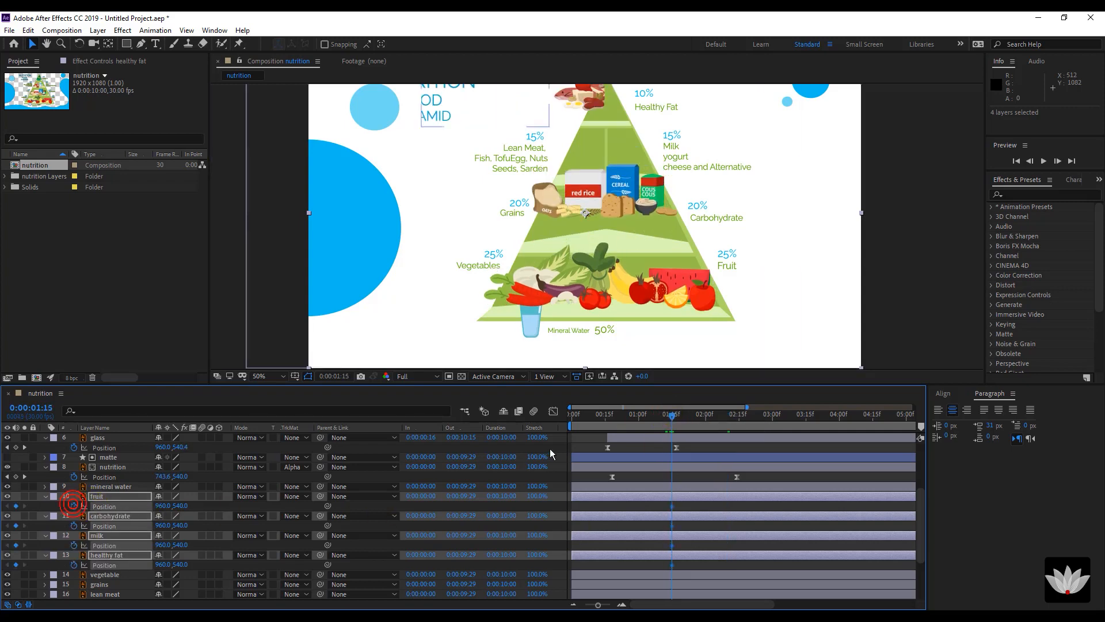
At 0:00:00:00, nudge the fruit, carbohydrate, milk and healthy fat layers right, out of the frame, to Position 1780, 540.
left_click_drag(618, 423, 523, 429)
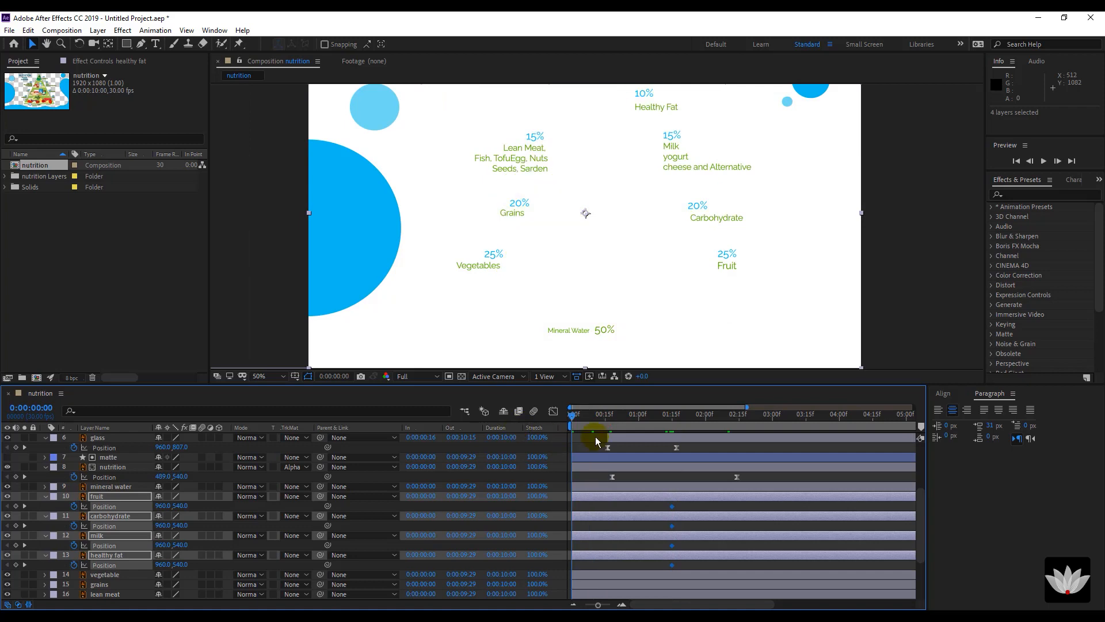
key("shift+Right")
key("shift+Right")
key("shift+Right")
key("shift+Right")
key("shift+Right")
key("shift+Right")
key("shift+Right")
key("shift+Right")
key("shift+Right")
key("shift+Right")
key("shift+Right")
key("shift+Right")
key("shift+Right")
key("shift+Right")
key("shift+Right")
key("shift+Right")
key("shift+Right")
key("shift+Right")
key("shift+Right")
key("shift+Right")
key("shift+Right")
key("shift+Right")
key("shift+Right")
key("shift+Right")
key("shift+Right")
key("shift+Right")
key("shift+Right")
key("shift+Right")
key("shift+Right")
key("shift+Right")
key("shift+Right")
key("shift+Right")
key("shift+Right")
key("shift+Right")
key("shift+Right")
key("shift+Right")
key("shift+Right")
key("shift+Right")
key("shift+Right")
key("shift+Right")
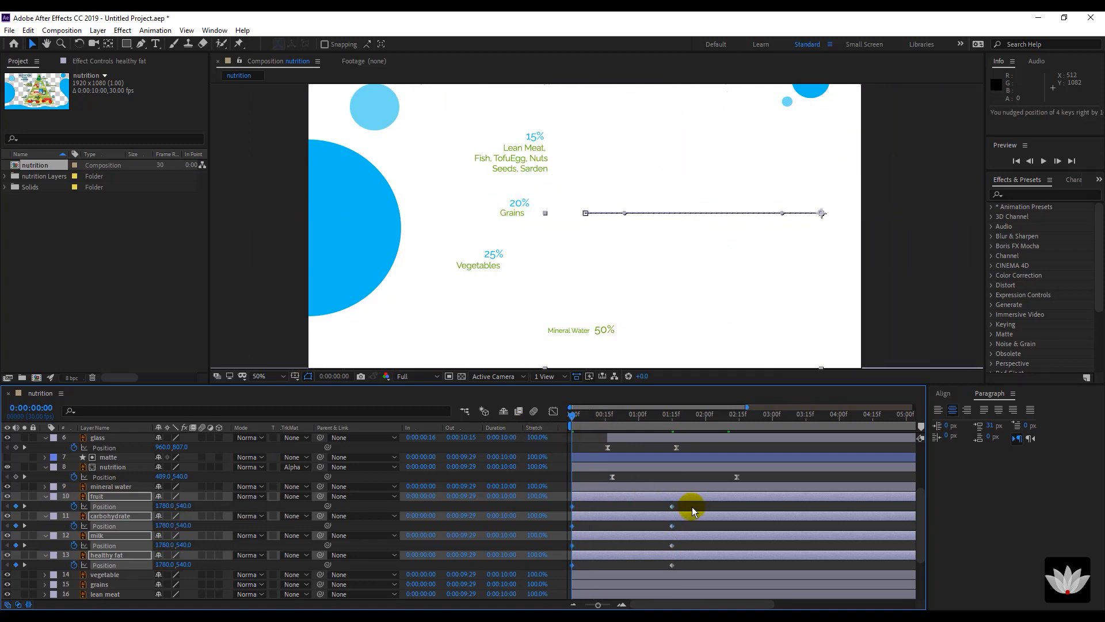
Apply Easy Ease to the Position keyframes of the four keyframed label layers and lengthen the ending handles in the speed graph.
left_click_drag(681, 506, 564, 570)
right_click(573, 565)
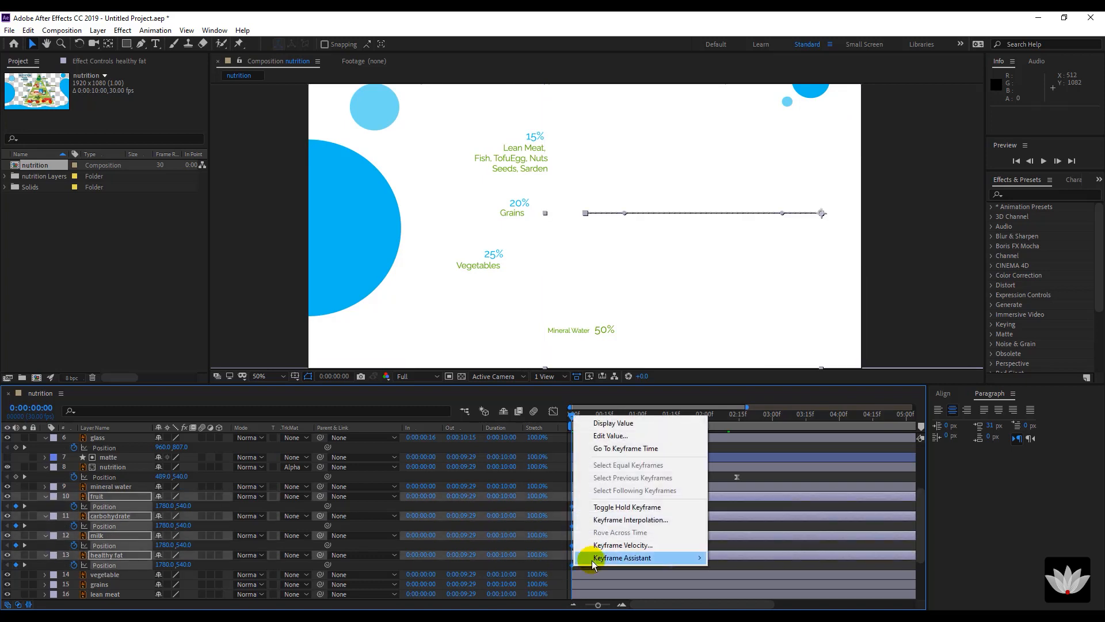
mouse_move(598, 557)
left_click(752, 486)
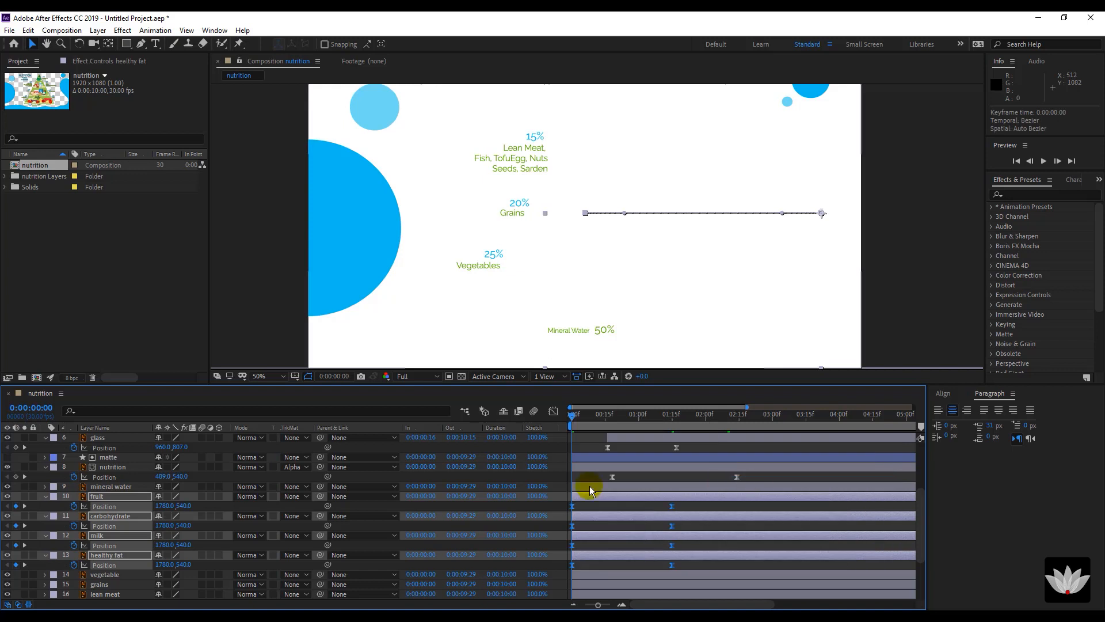
left_click(557, 413)
left_click(660, 577)
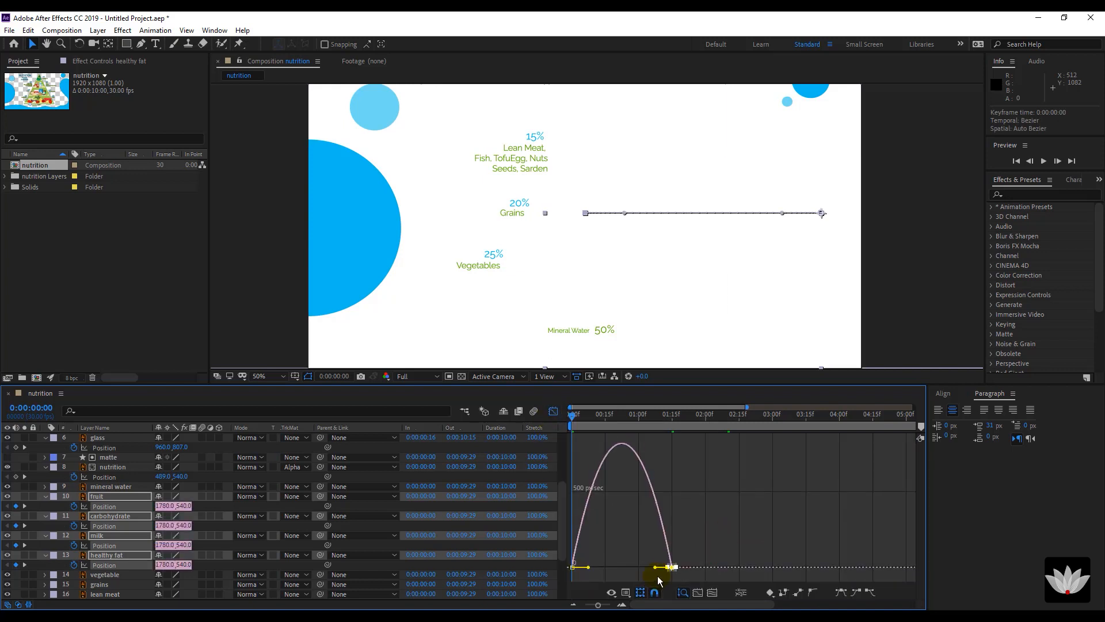
left_click_drag(655, 569, 621, 569)
left_click(553, 410)
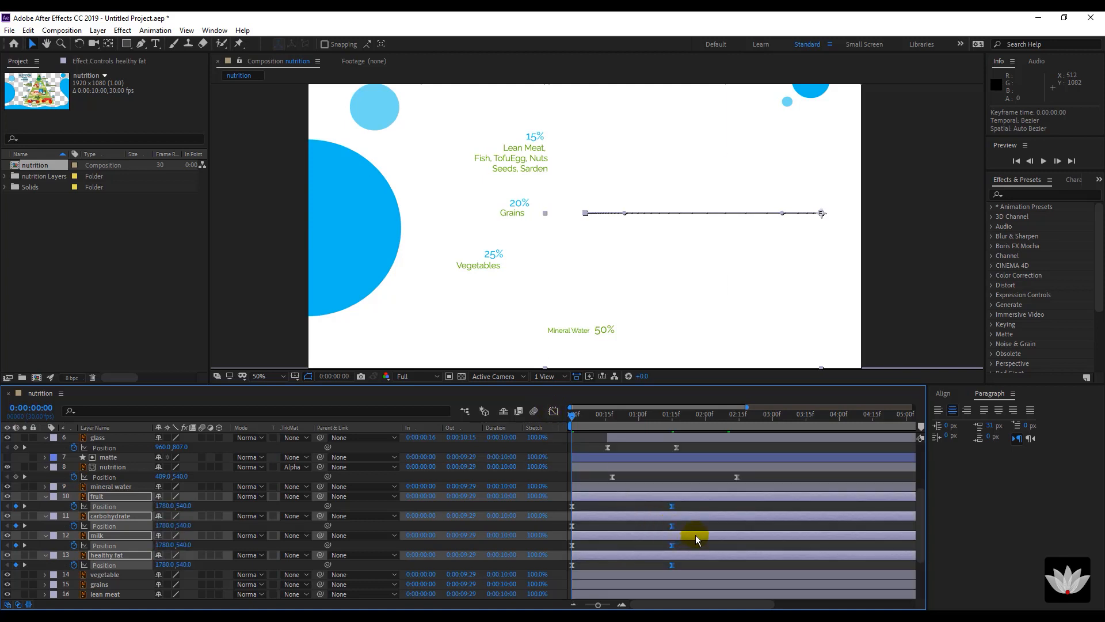
left_click(689, 505)
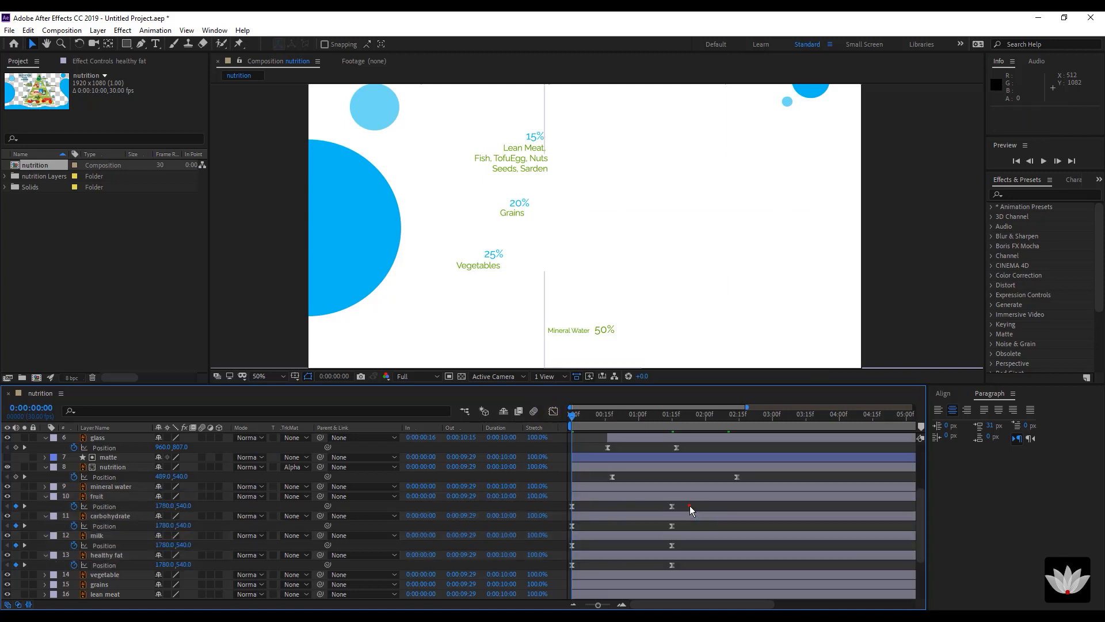
Stagger the label layers' start times: healthy fat at 0:00:01:03, milk at 0:00:01:09, carbohydrate at 0:00:01:20 and fruit at 0:00:01:29, and preview.
left_click(634, 496)
left_click(624, 553, "shift")
left_click_drag(615, 500, 708, 497)
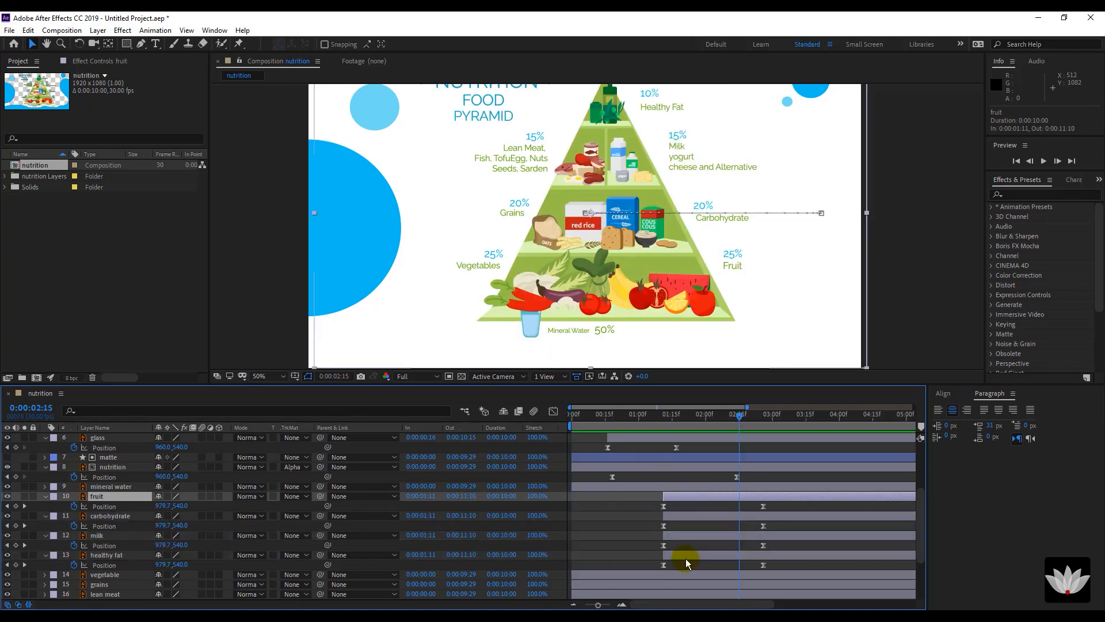
left_click_drag(685, 558, 668, 561)
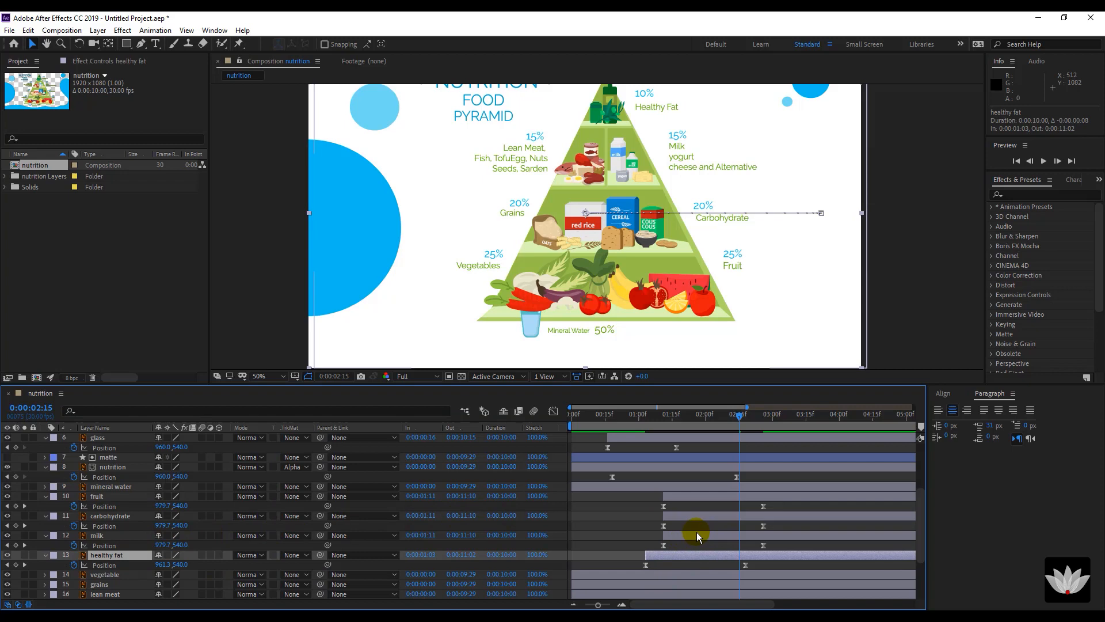
left_click_drag(699, 535, 740, 489)
key("space")
Add Position keyframes at 0:00:01:15 to the vegetable, grains and lean meat layers.
scroll(623, 557, "down", 3)
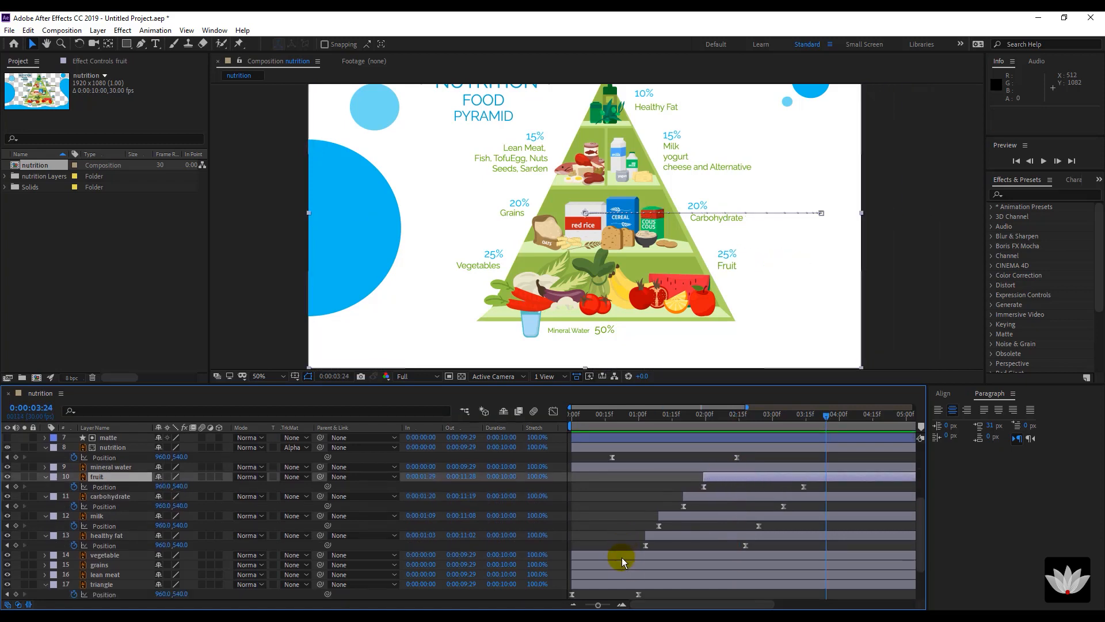
left_click(591, 514)
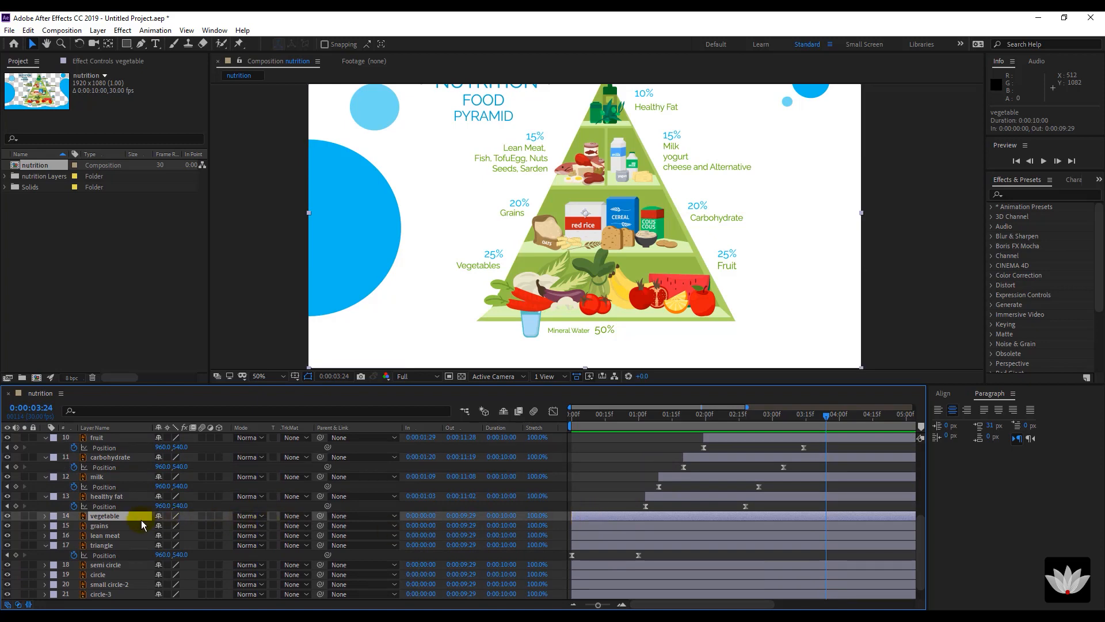
left_click(122, 535, "shift")
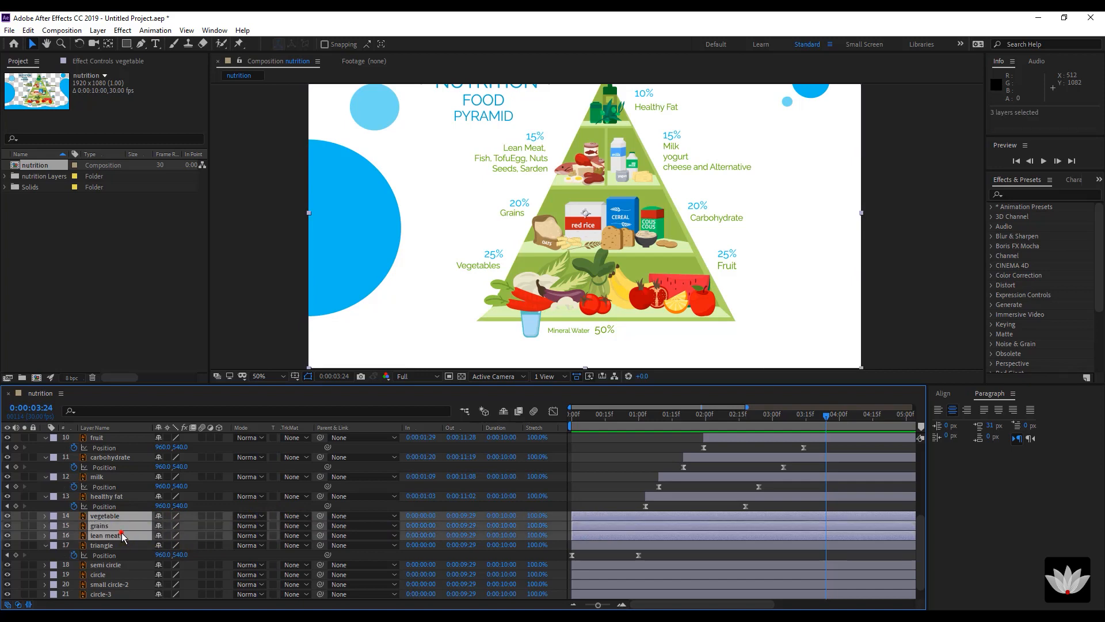
key("p")
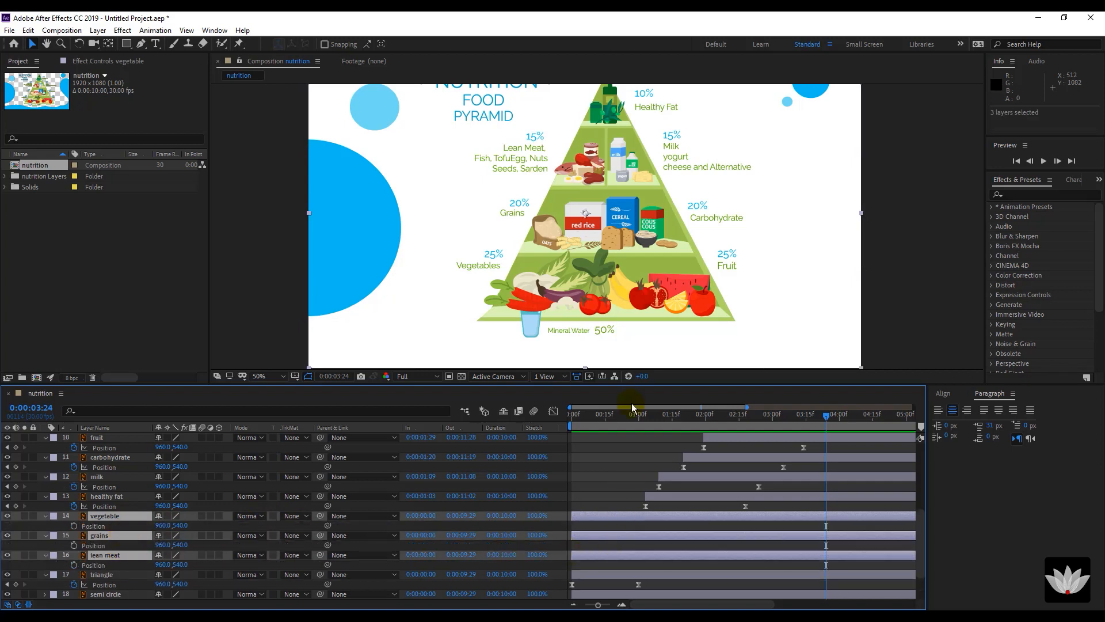
left_click_drag(637, 415, 671, 420)
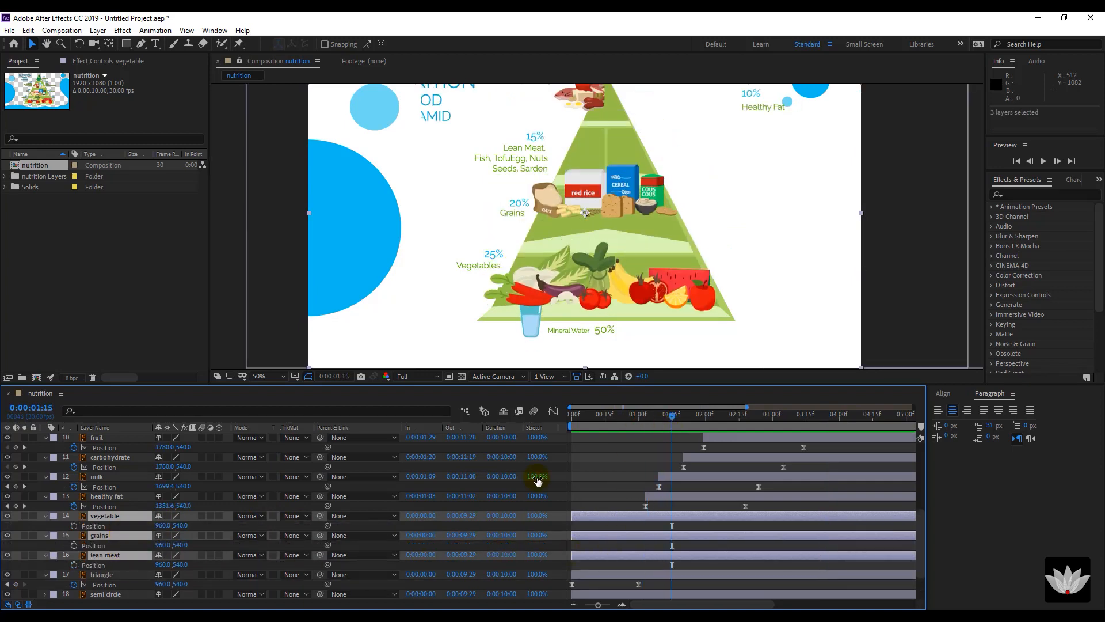
left_click(73, 525)
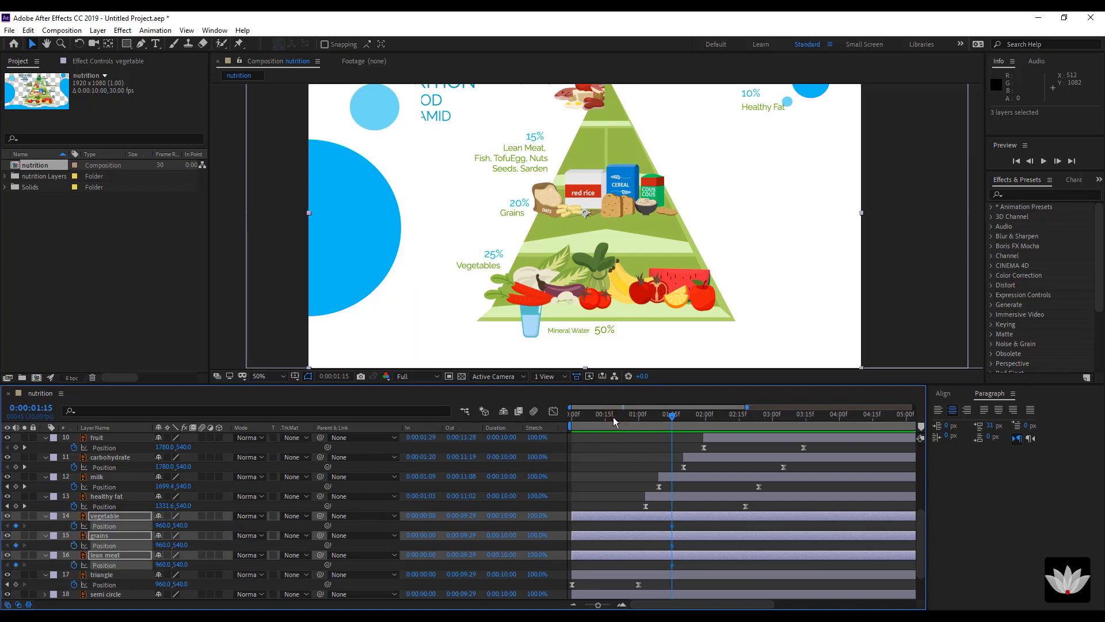
At 0:00:00:00, nudge the vegetable, grains and lean meat layers left, out of the frame, to Position 120, 540.
key("Home")
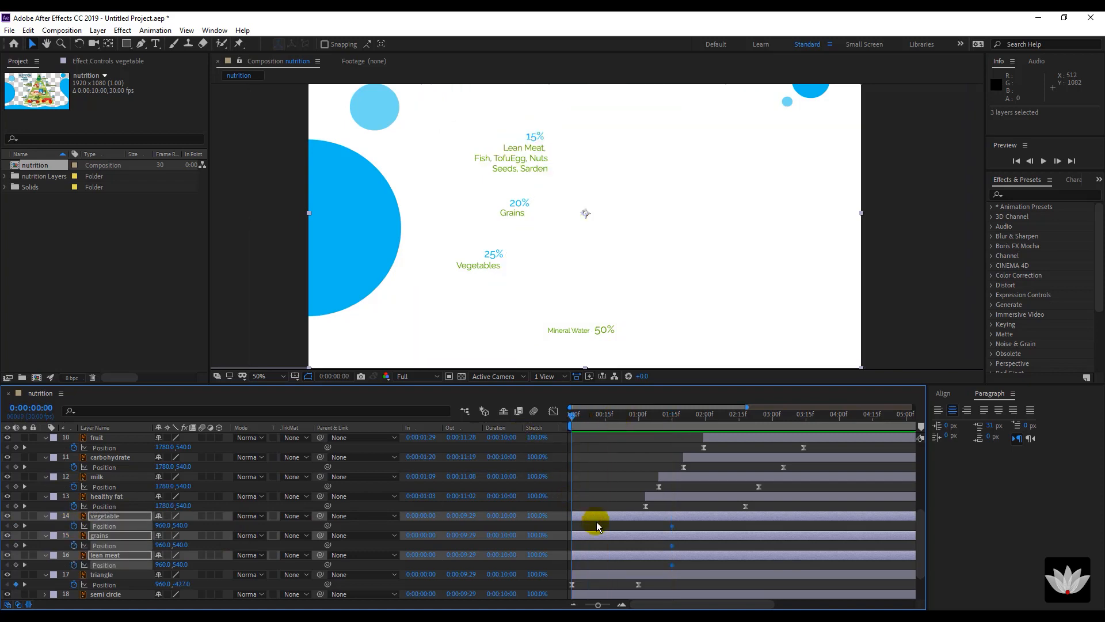
key("shift+Left")
key("shift+Left")
key("shift+Left")
key("shift+Left")
key("shift+Left")
key("shift+Left")
key("shift+Left")
key("shift+Left")
key("shift+Left")
key("shift+Left")
key("shift+Left")
key("shift+Left")
key("shift+Left")
key("shift+Left")
key("shift+Left")
key("shift+Left")
key("shift+Left")
key("shift+Left")
key("shift+Left")
key("shift+Left")
key("shift+Left")
key("shift+Left")
key("shift+Left")
key("shift+Left")
key("shift+Left")
key("shift+Left")
key("shift+Left")
key("shift+Left")
key("shift+Left")
key("shift+Left")
key("shift+Left")
key("shift+Left")
key("shift+Left")
key("shift+Left")
key("shift+Left")
key("shift+Left")
key("shift+Left")
key("shift+Left")
key("shift+Left")
key("shift+Left")
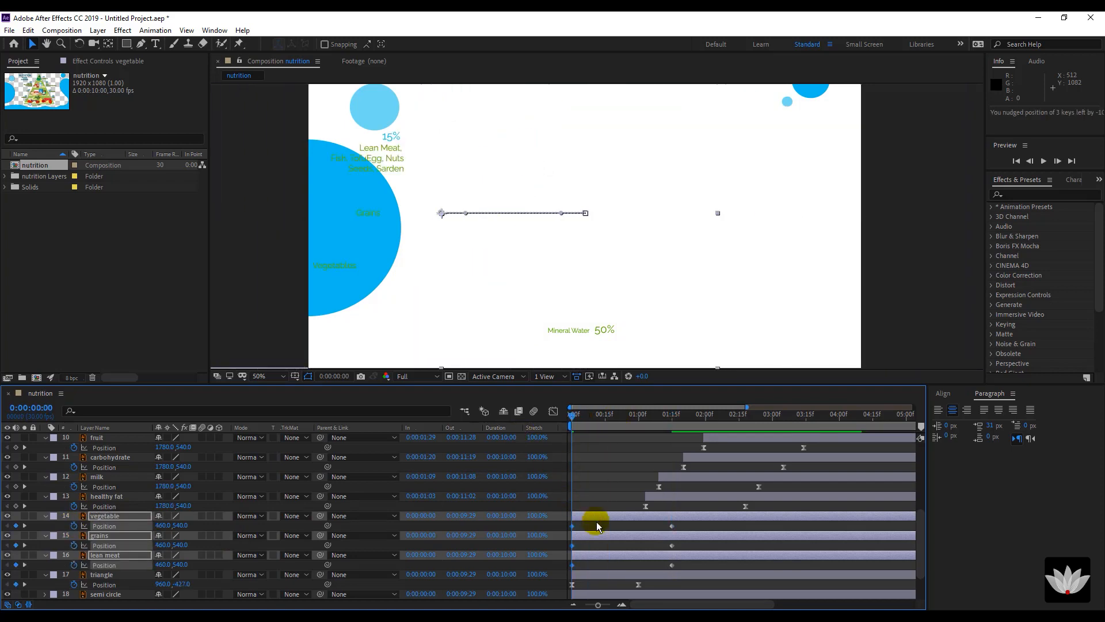
key("shift+Left")
key("shift+Left")
key("shift+Left")
key("shift+Left")
key("shift+Left")
key("shift+Left")
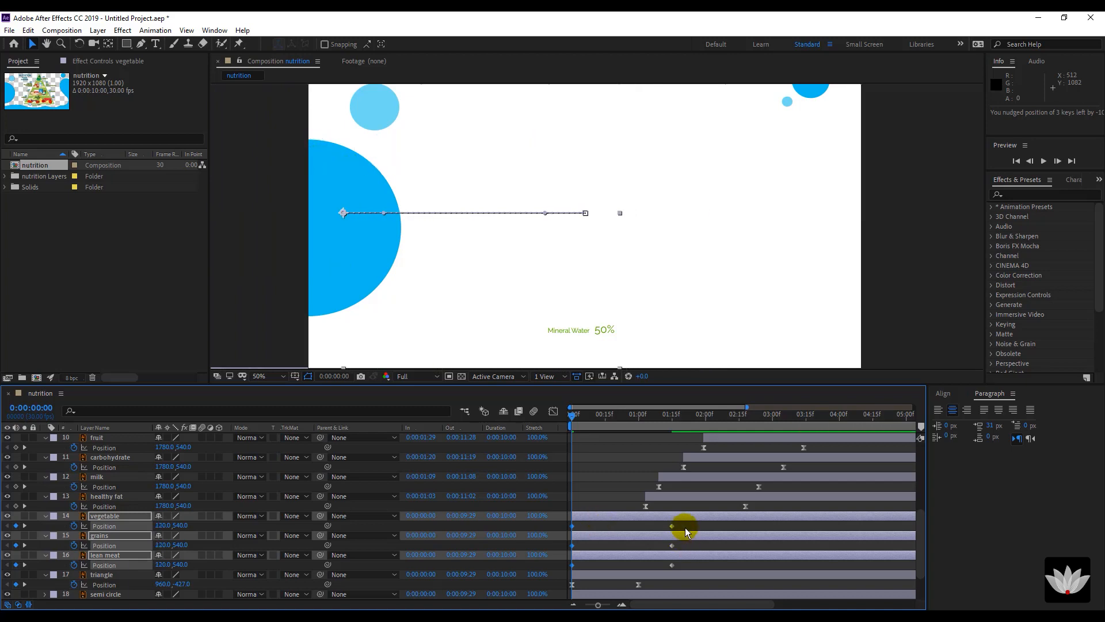
Apply Easy Ease to the vegetable, grains and lean meat Position keyframes and lengthen their ending speed-graph handles to about 70% influence.
left_click_drag(685, 523, 566, 568)
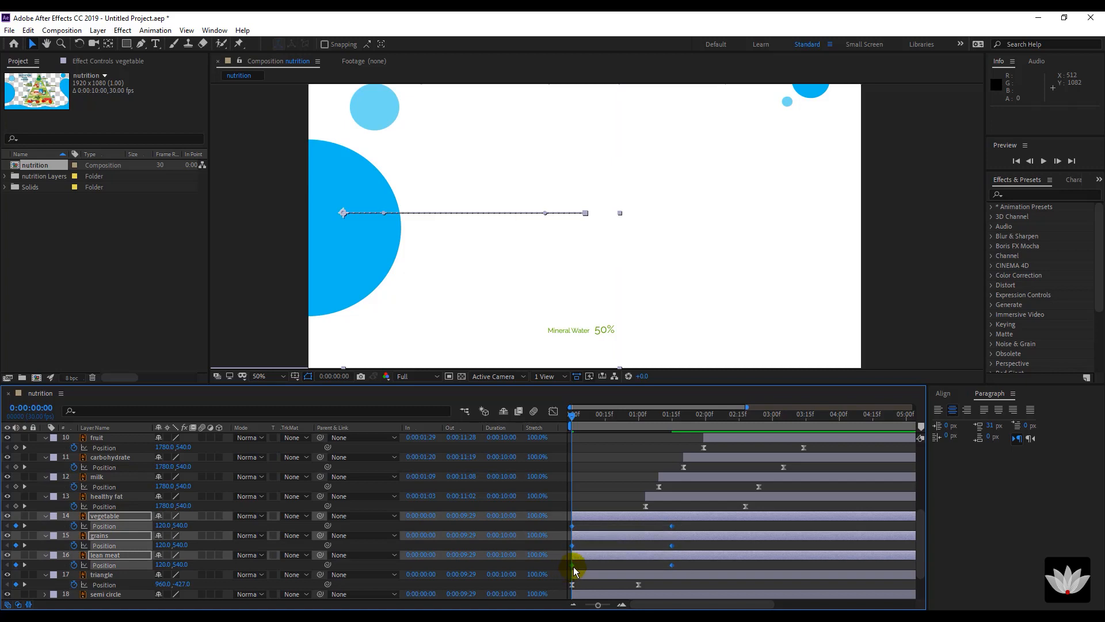
right_click(573, 569)
mouse_move(595, 558)
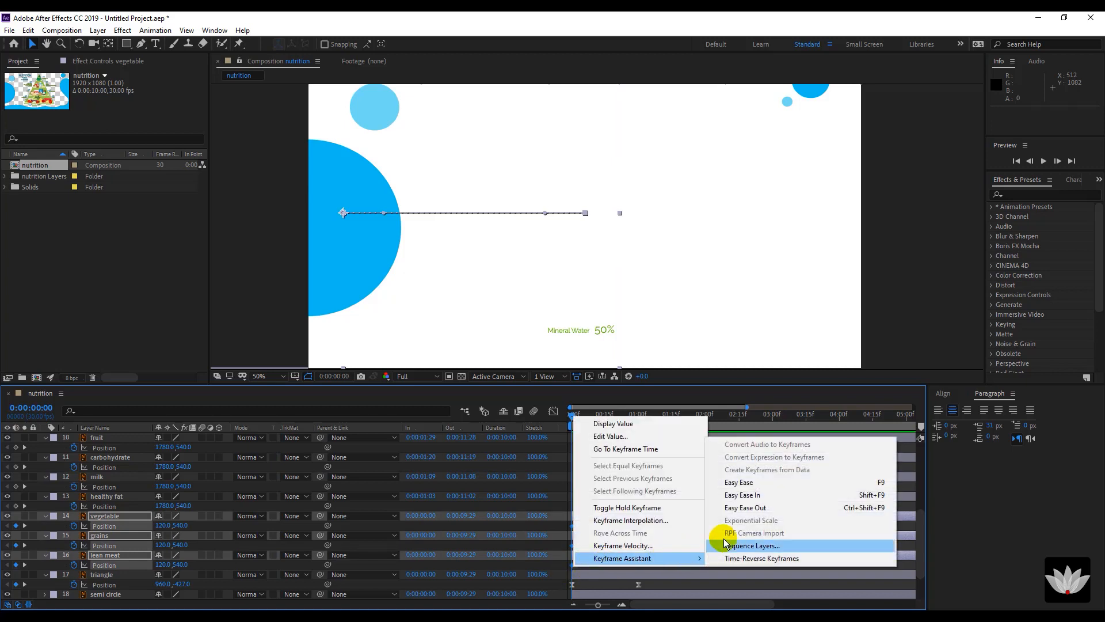
left_click(739, 483)
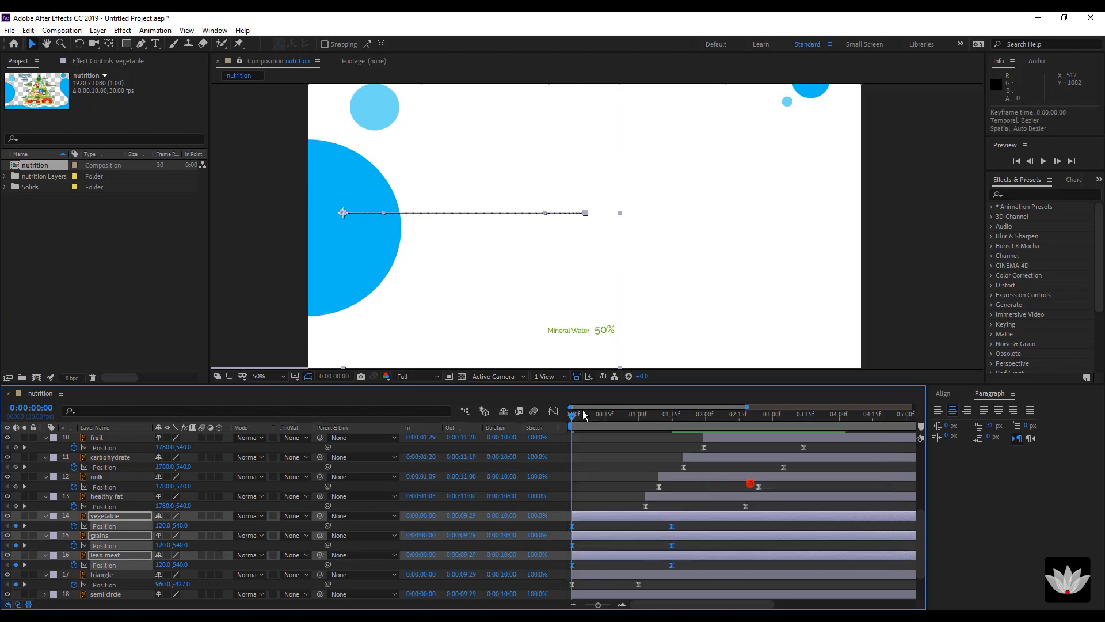
left_click(553, 415)
left_click_drag(697, 545, 619, 571)
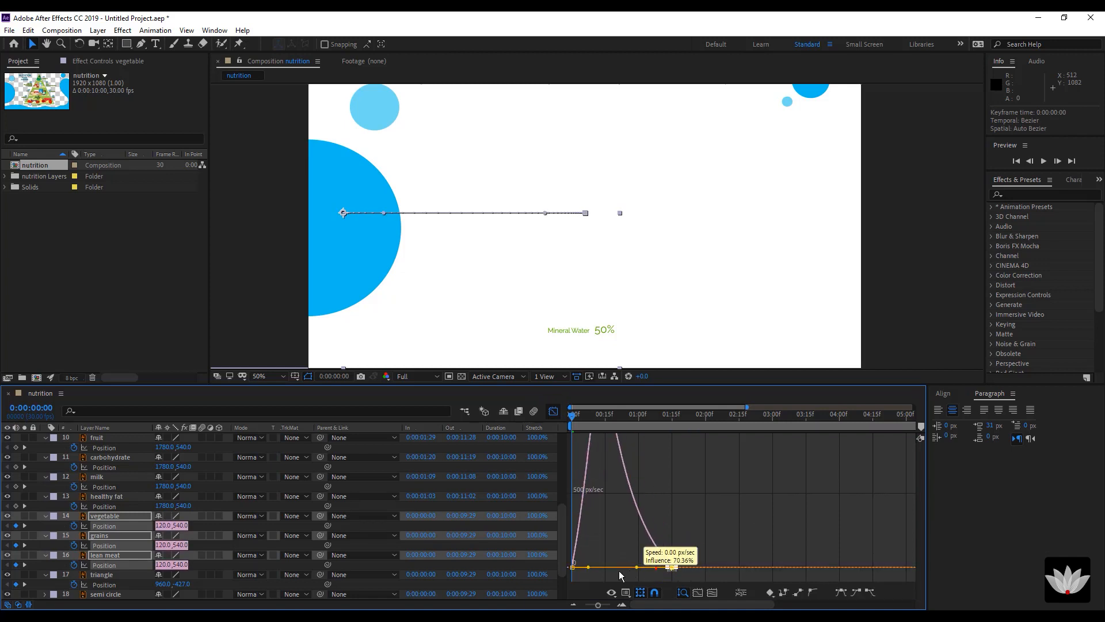
left_click(556, 412)
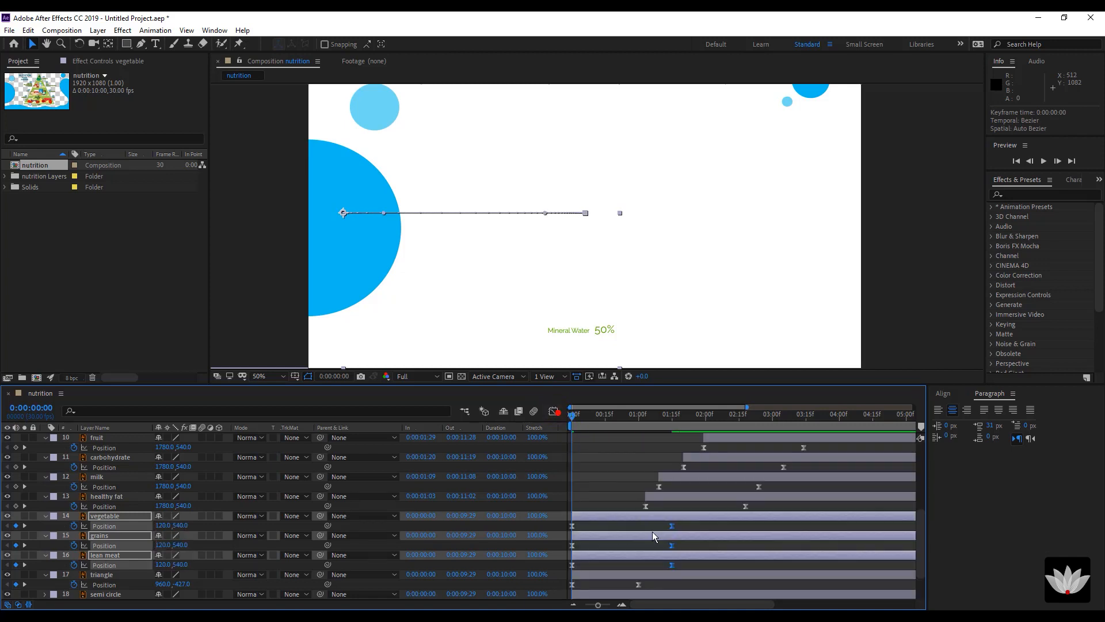
left_click(689, 547)
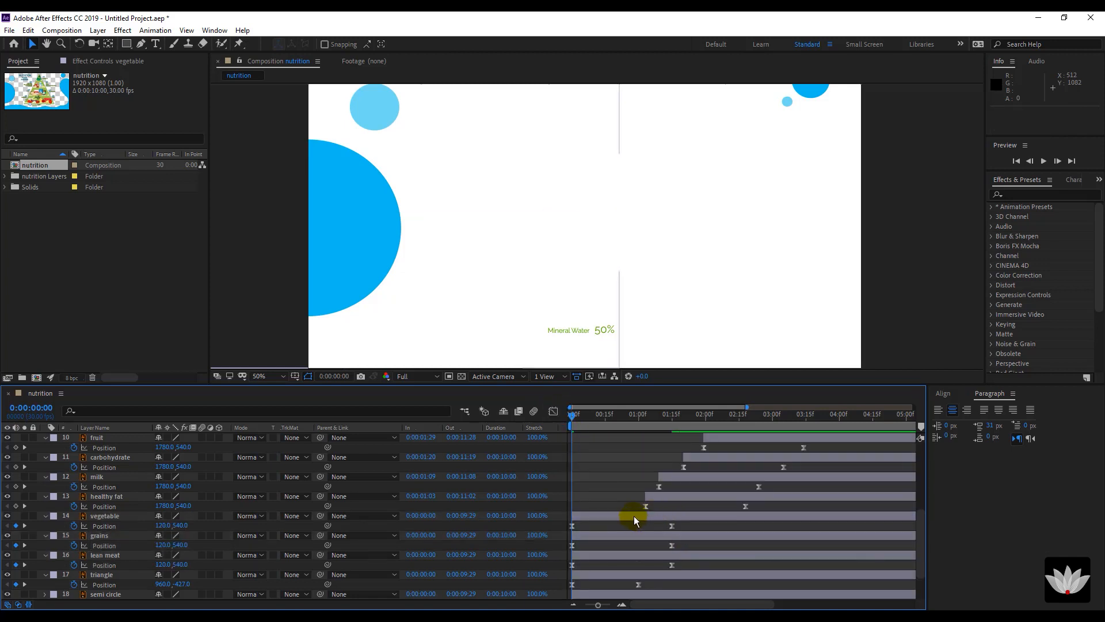
Stagger the label layers' start times, with lean meat at 0:00:00:29, grains at 0:00:01:11 and vegetable at 0:00:01:19, and preview the animation.
left_click_drag(577, 418, 675, 427)
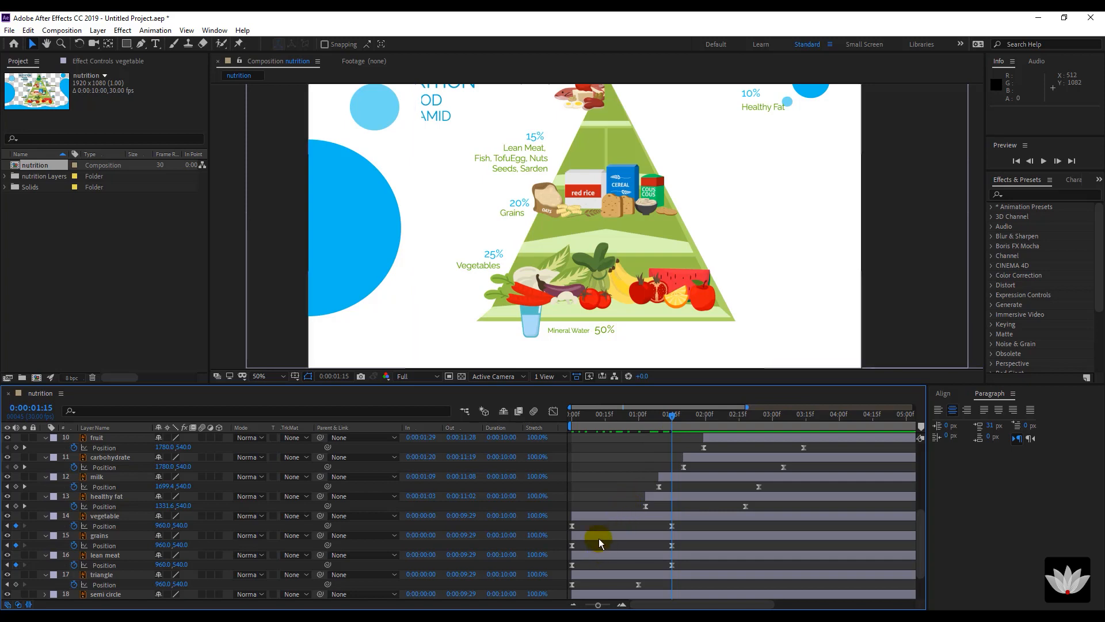
left_click_drag(599, 538, 634, 508)
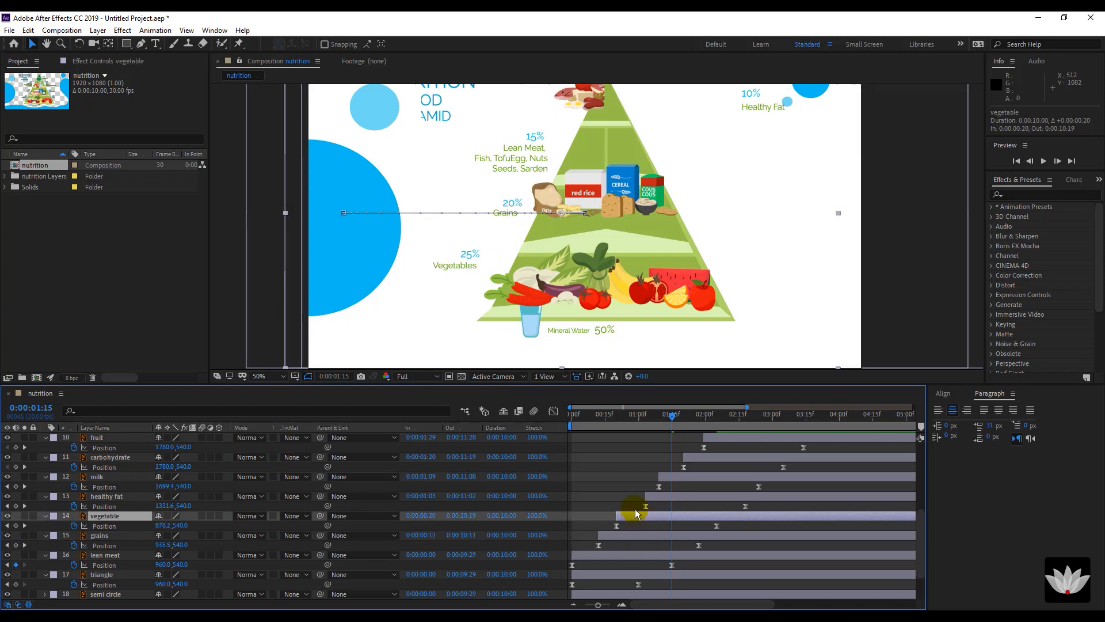
left_click(627, 554)
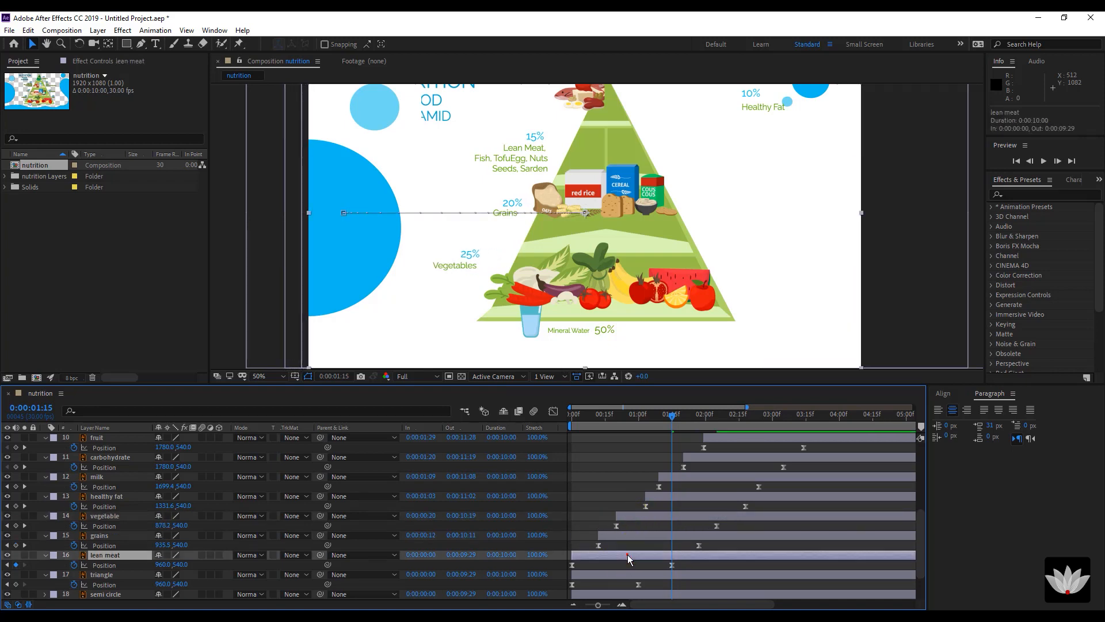
left_click(640, 516, "shift")
left_click_drag(637, 516, 702, 506)
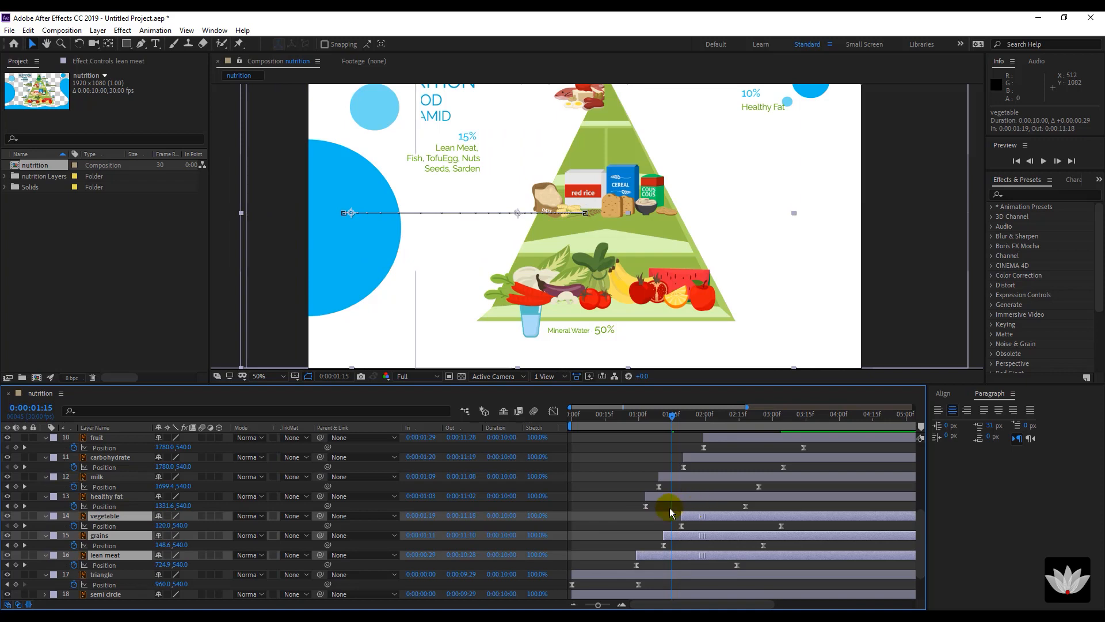
left_click(616, 448)
left_click_drag(629, 416, 562, 437)
key("space")
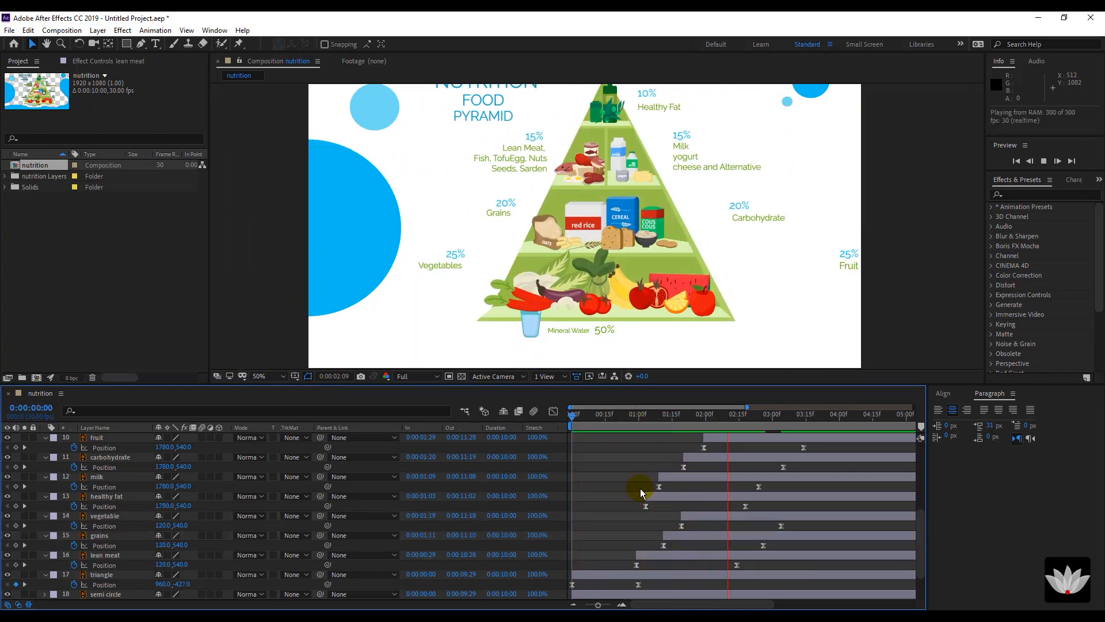
left_click_drag(634, 416, 800, 444)
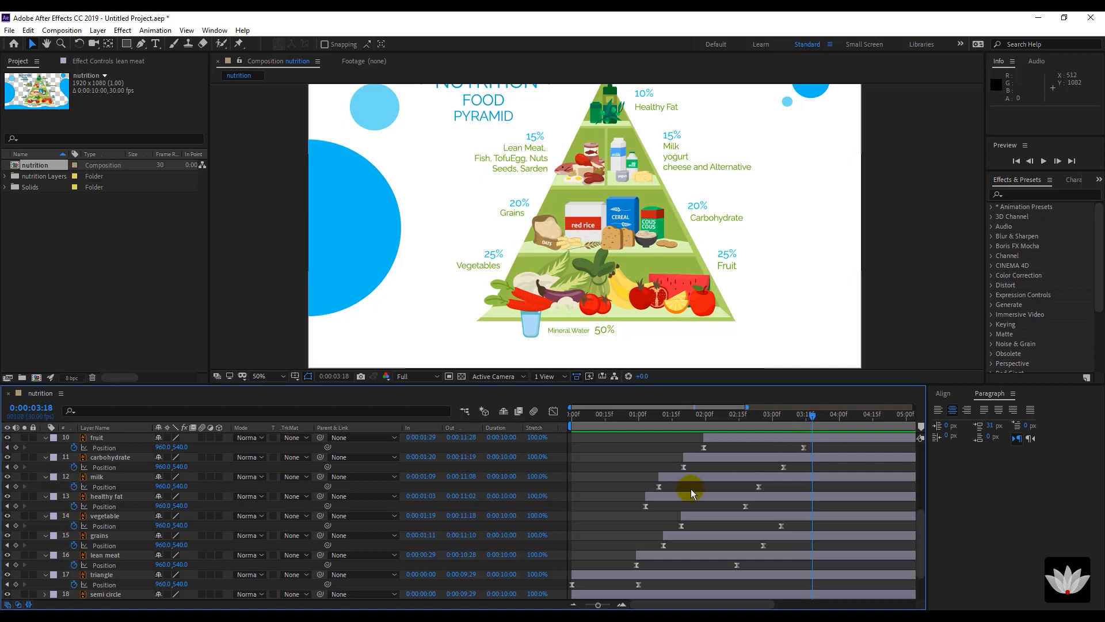
Select the seven label layers from fruit to lean meat and show their Opacity property.
scroll(690, 489, "up", 2)
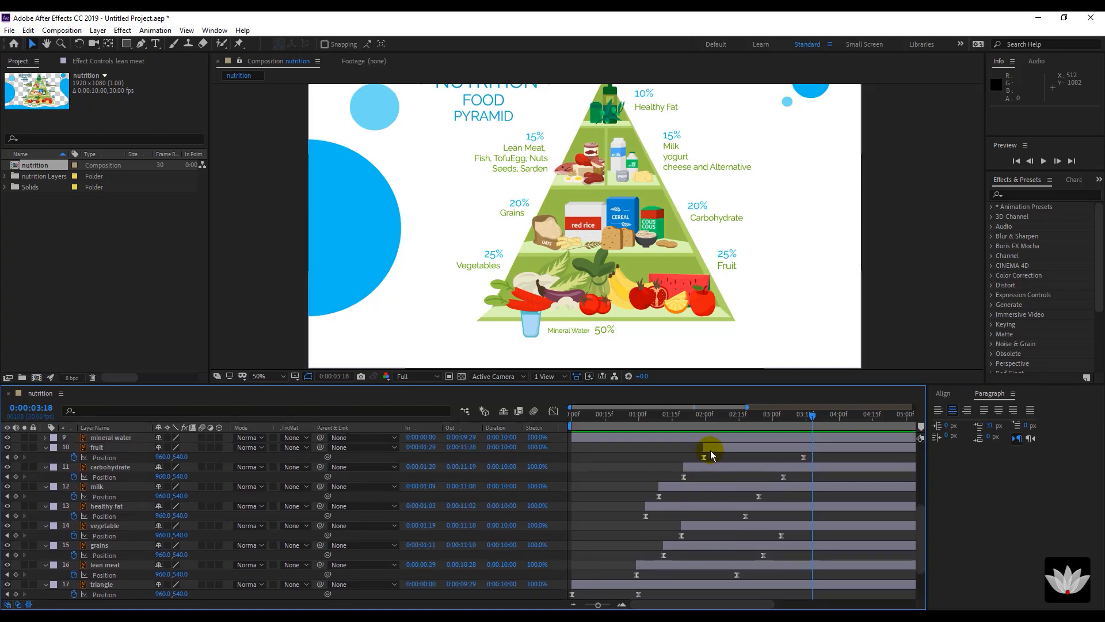
left_click(710, 450)
scroll(693, 564, "down", 1)
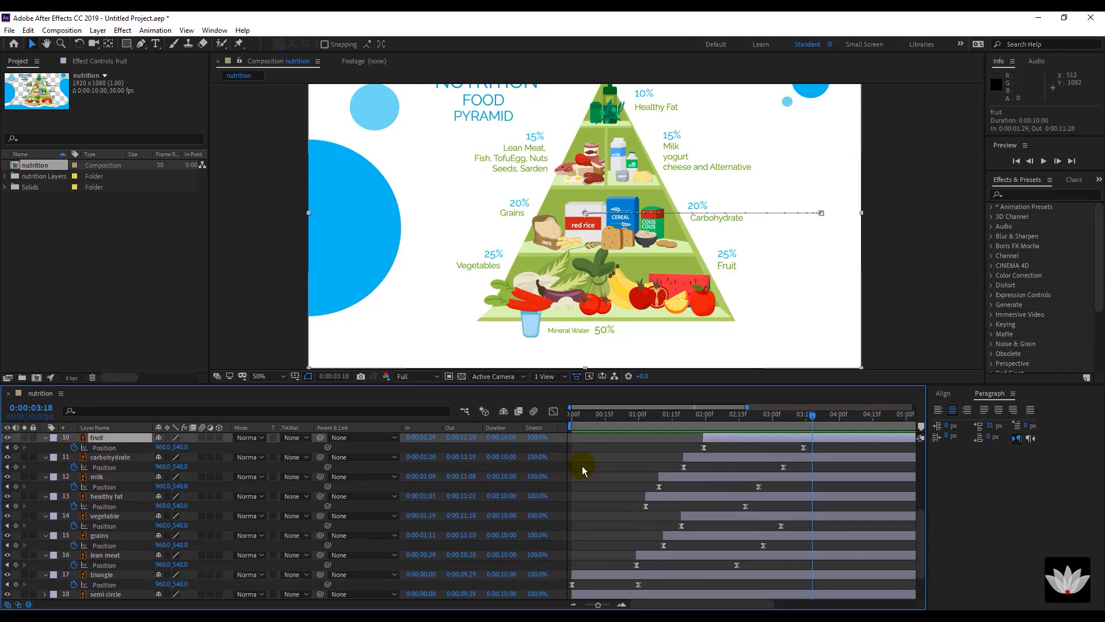
left_click(655, 555, "shift")
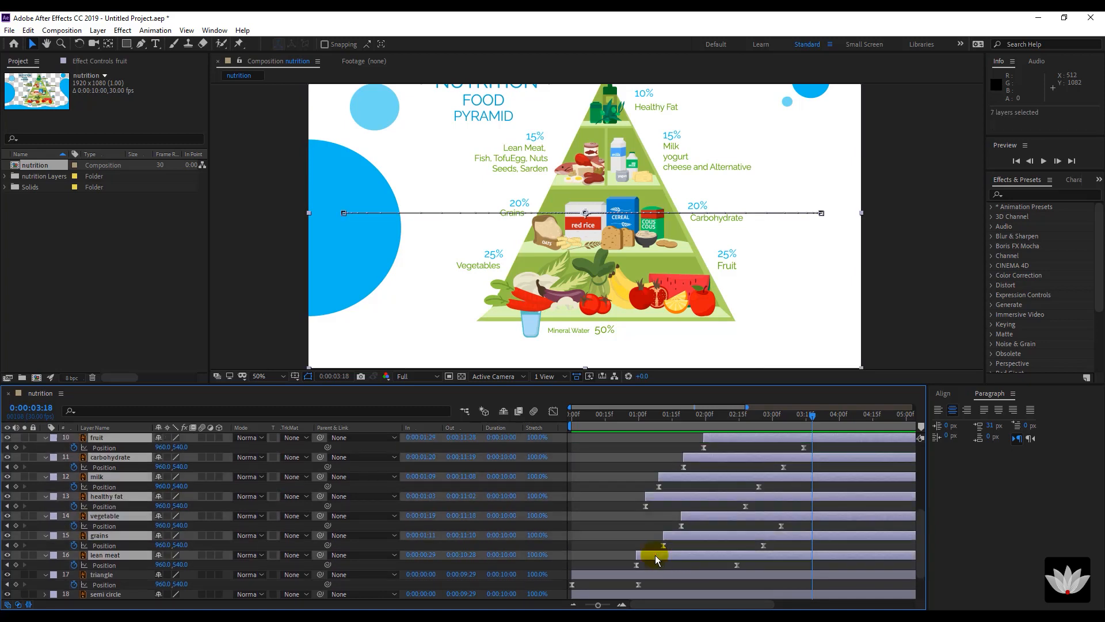
scroll(655, 555, "down", 3)
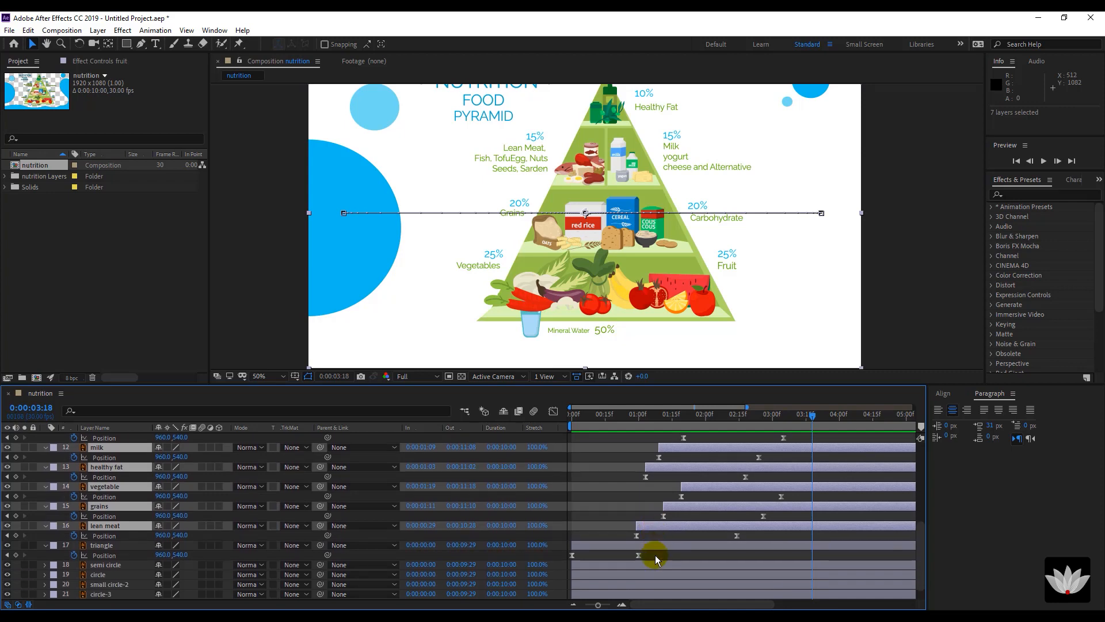
scroll(655, 554, "up", 5)
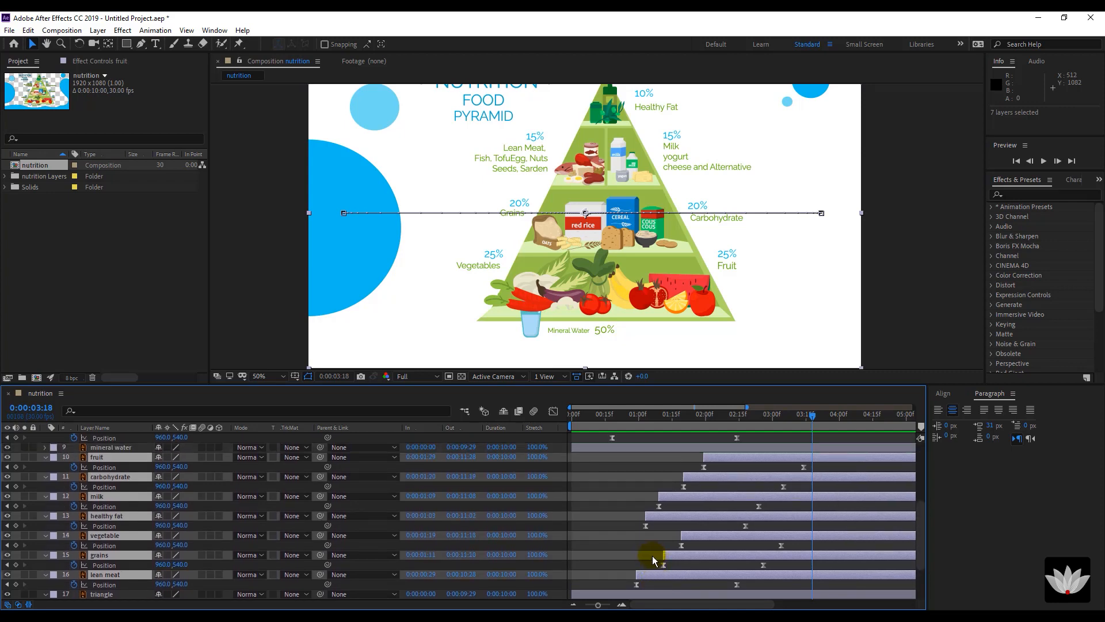
key("t")
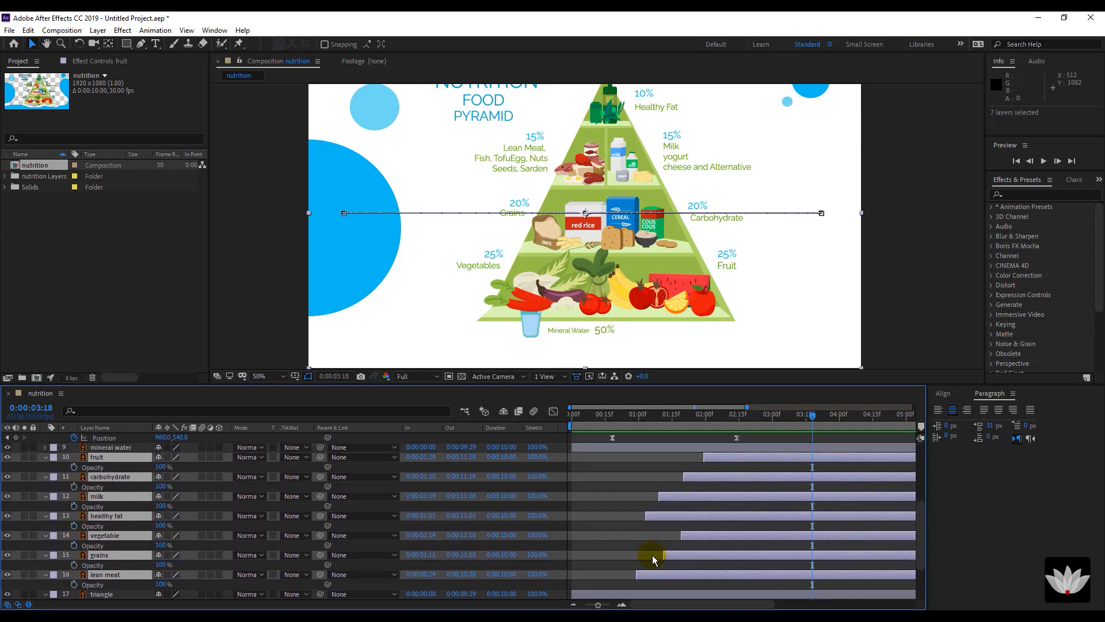
Keyframe the fruit layer's Opacity at 100% at 0:00:02:14 and 0% at 0:00:01:29.
left_click(706, 419)
left_click_drag(707, 424, 720, 455)
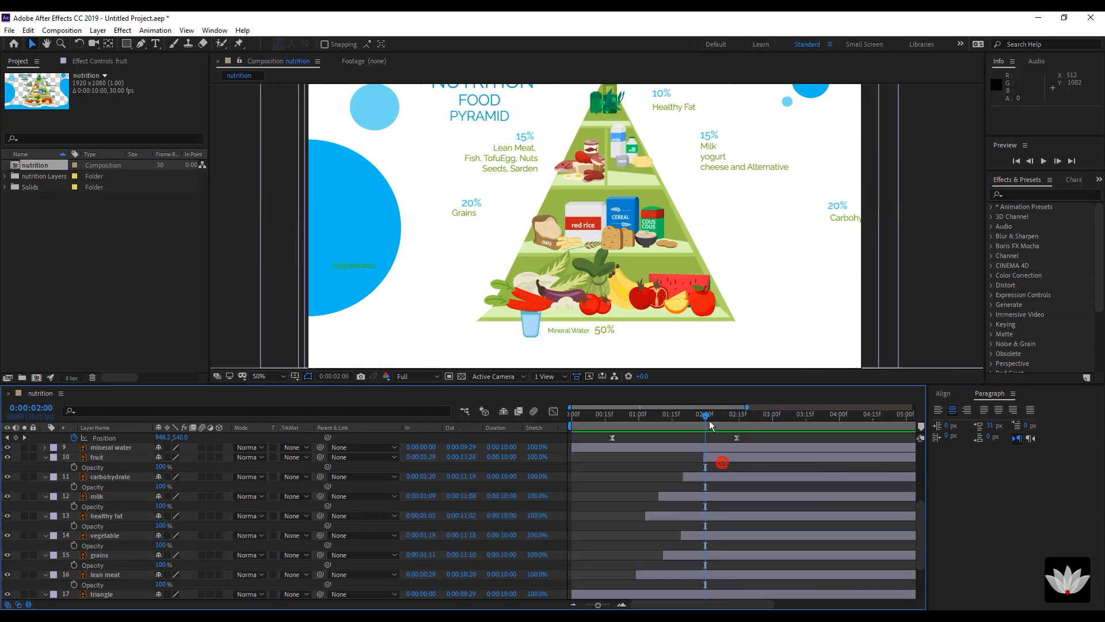
left_click_drag(706, 412, 736, 427)
left_click(715, 459)
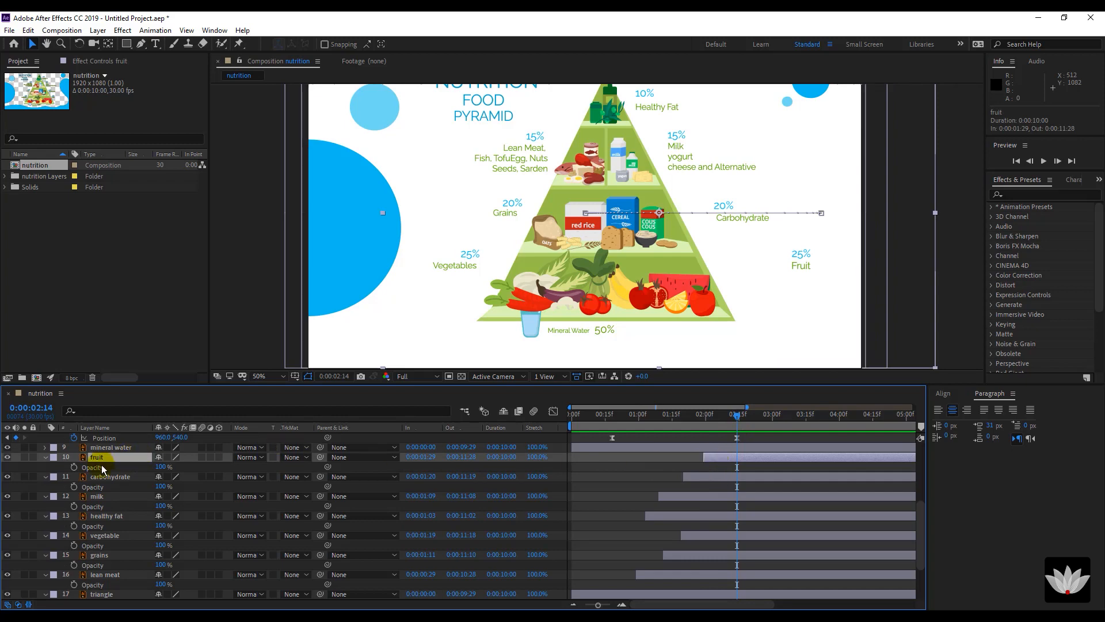
left_click(75, 467)
left_click_drag(727, 418, 703, 417)
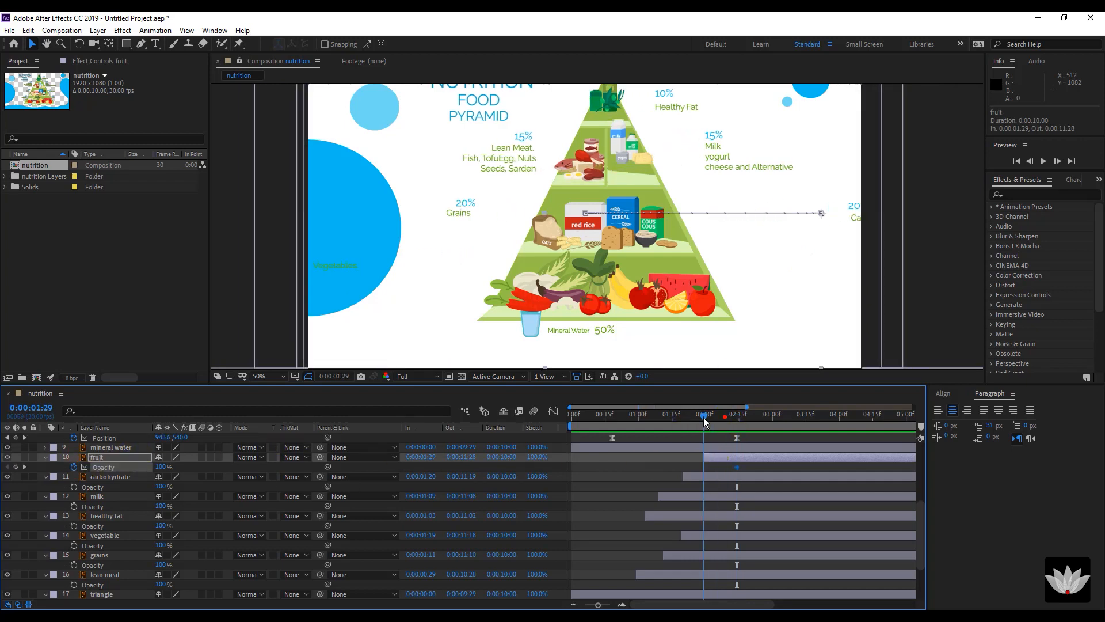
left_click_drag(160, 467, 102, 469)
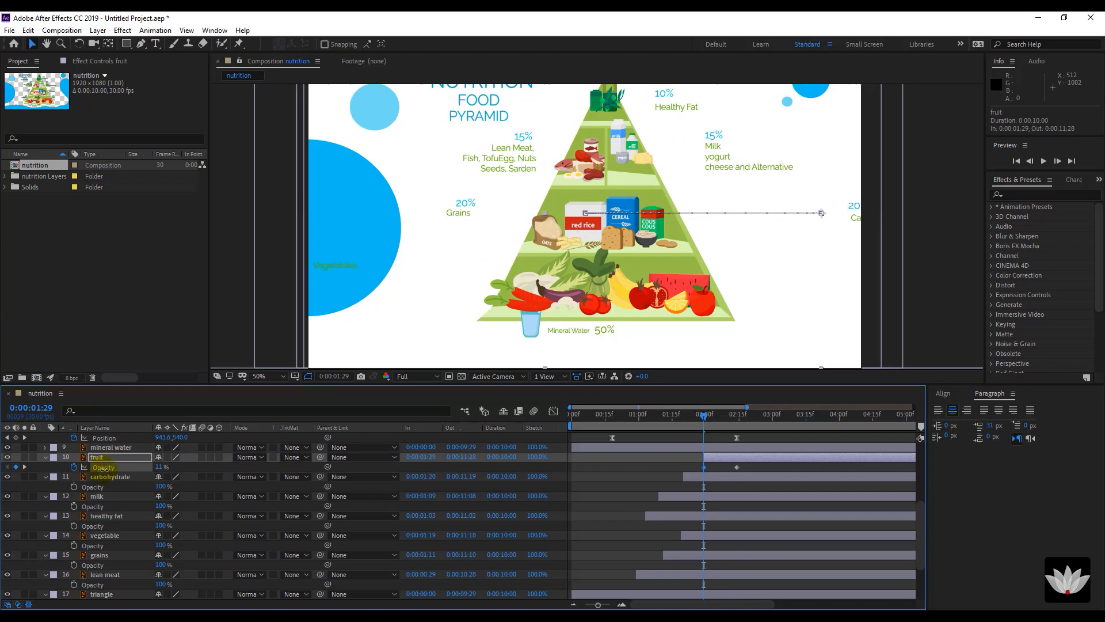
Apply Easy Ease to both of the fruit layer's Opacity keyframes.
left_click_drag(748, 464, 698, 468)
right_click(703, 469)
mouse_move(775, 460)
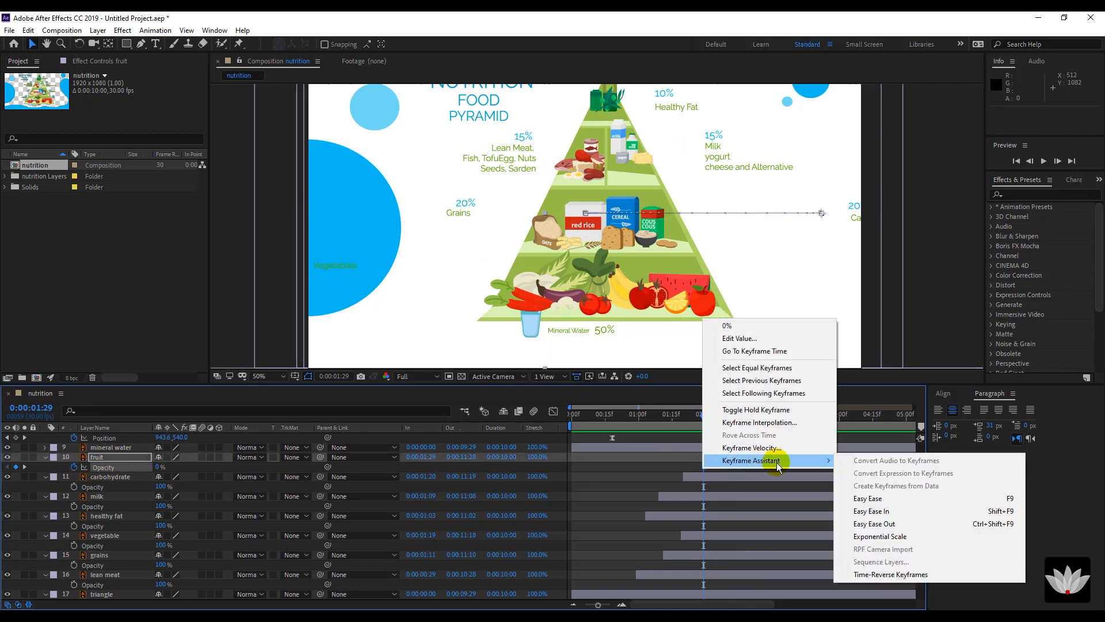
left_click(858, 499)
left_click(773, 464)
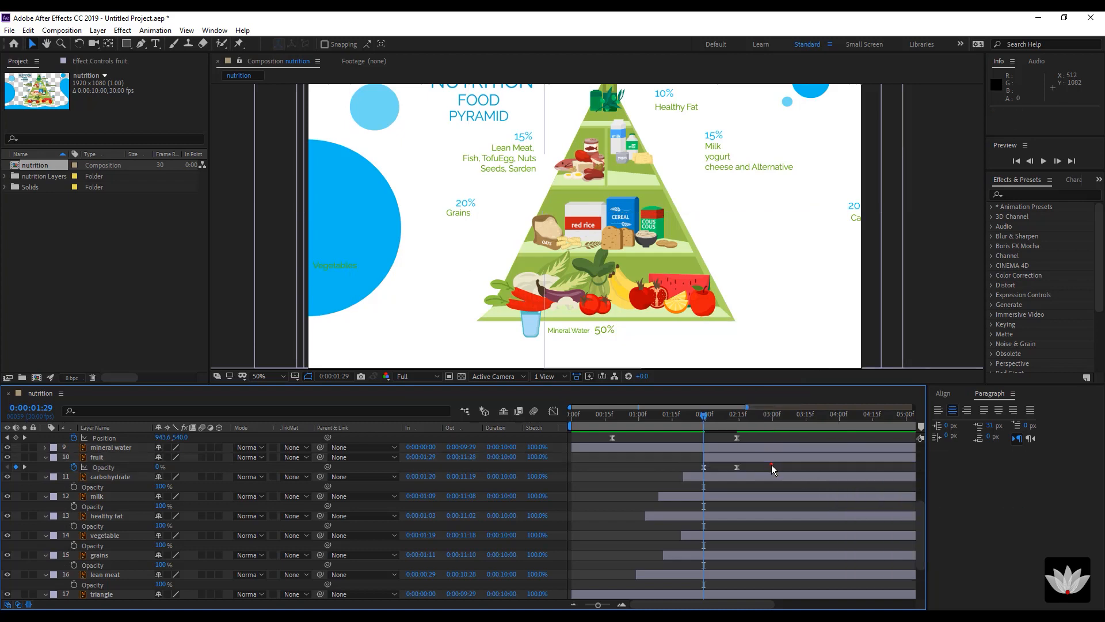
Retime the fruit layer's Opacity keyframes to start at about 0:00:02:00 and end at about 0:00:02:28, previewing the fade.
left_click(736, 468)
left_click_drag(735, 468, 727, 468)
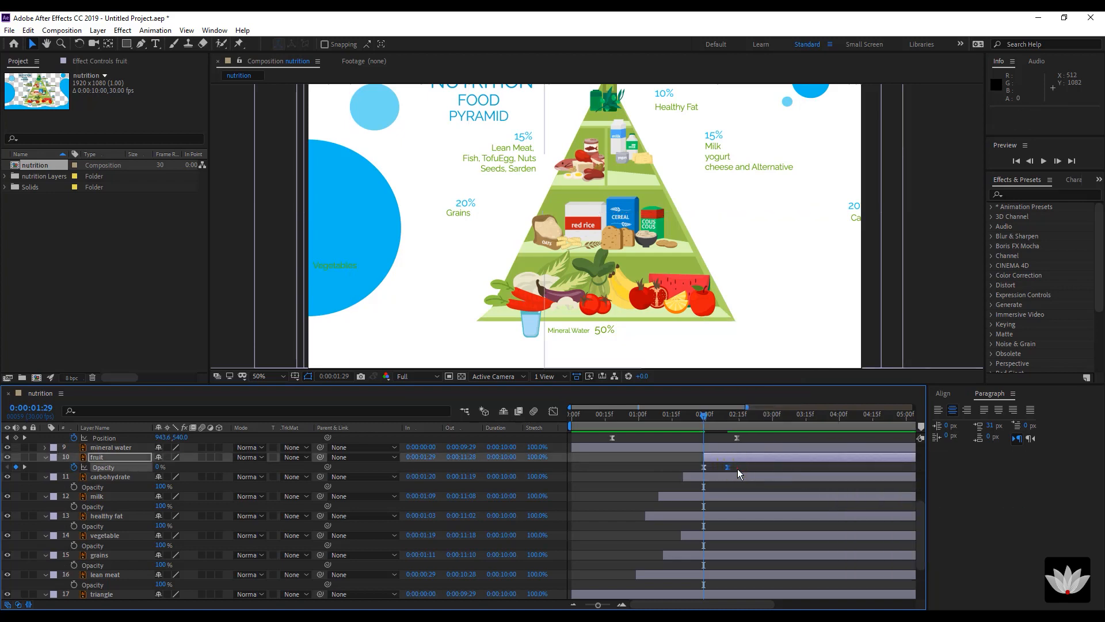
key("space")
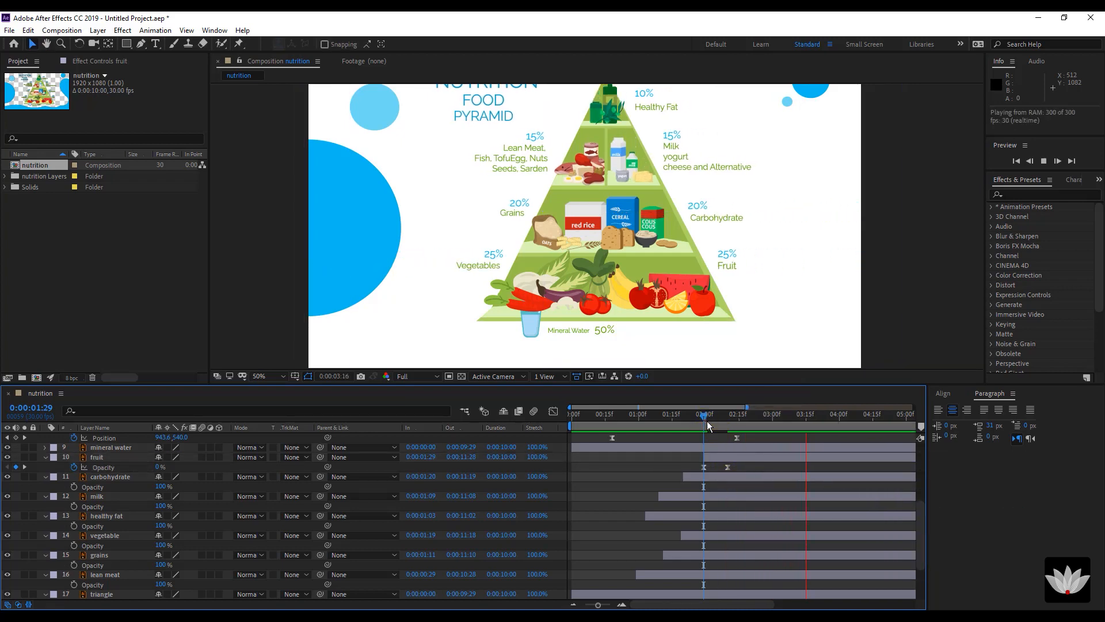
left_click_drag(707, 420, 730, 423)
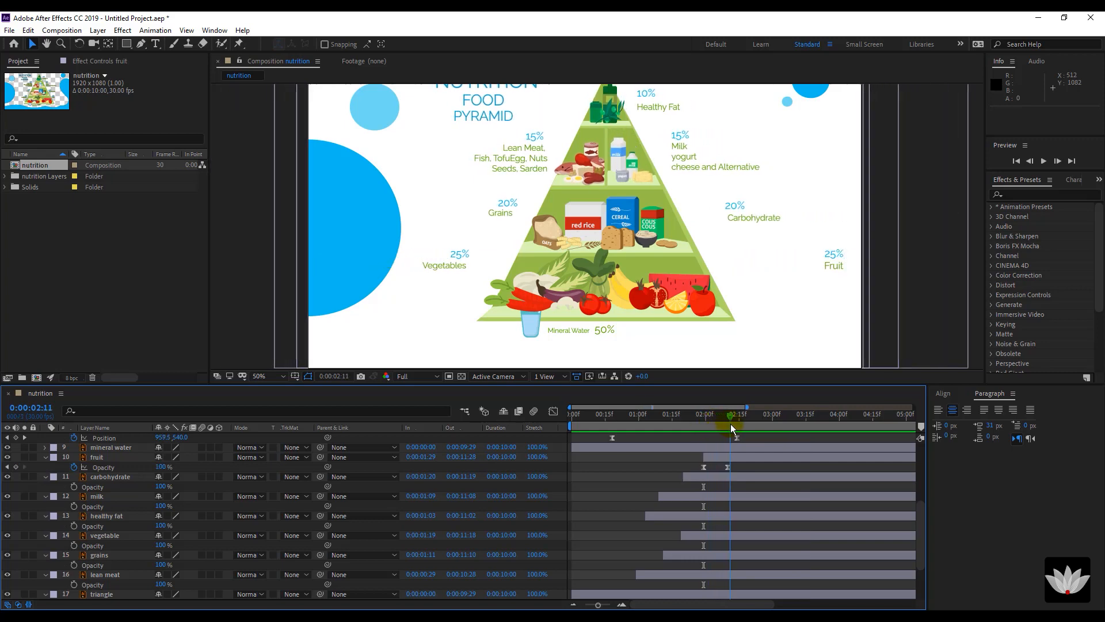
left_click_drag(738, 467, 713, 467)
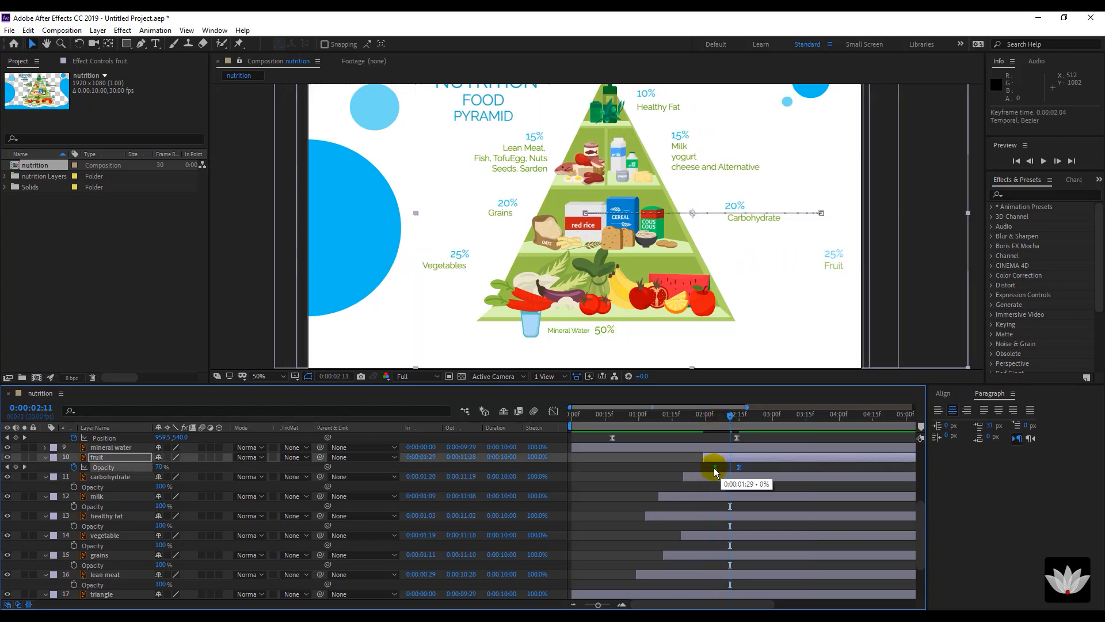
left_click_drag(719, 414, 767, 468)
left_click(708, 423)
key("space")
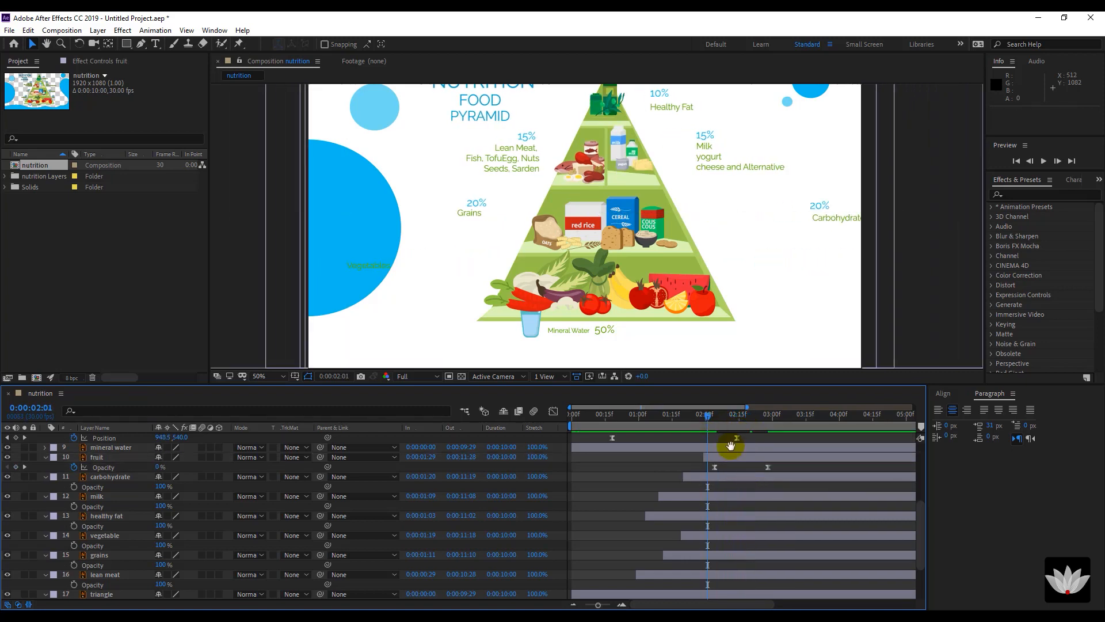
left_click_drag(713, 420, 768, 421)
left_click_drag(783, 469, 706, 467)
left_click(715, 471)
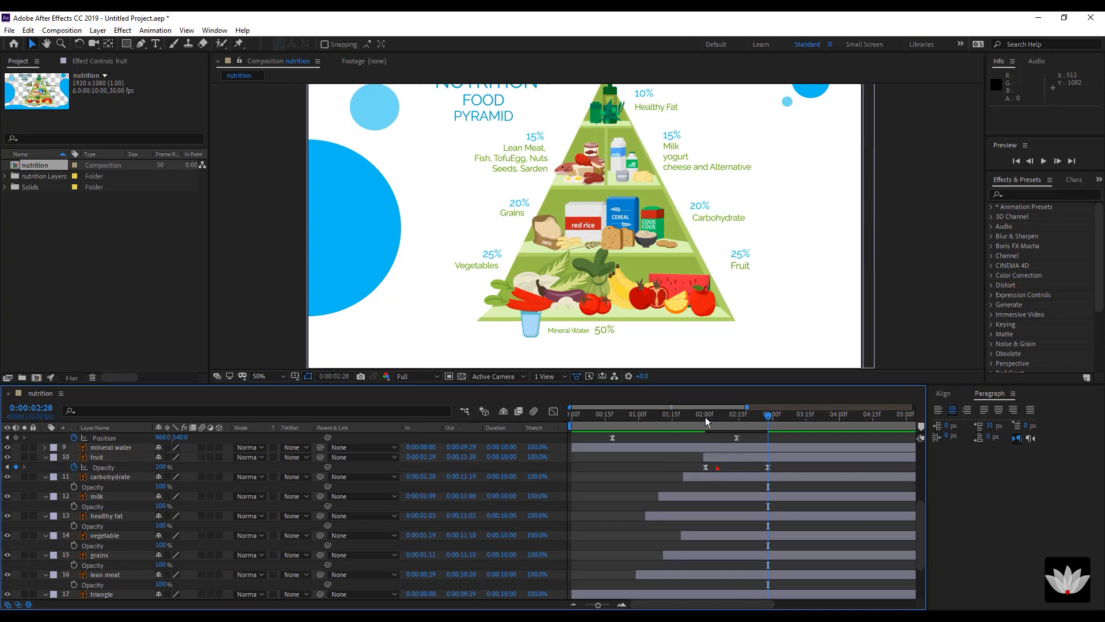
Copy the fruit layer's two Opacity keyframes and paste them onto the carbohydrate layer at 0:00:01:20.
left_click_drag(705, 419, 698, 473)
key("ctrl+c")
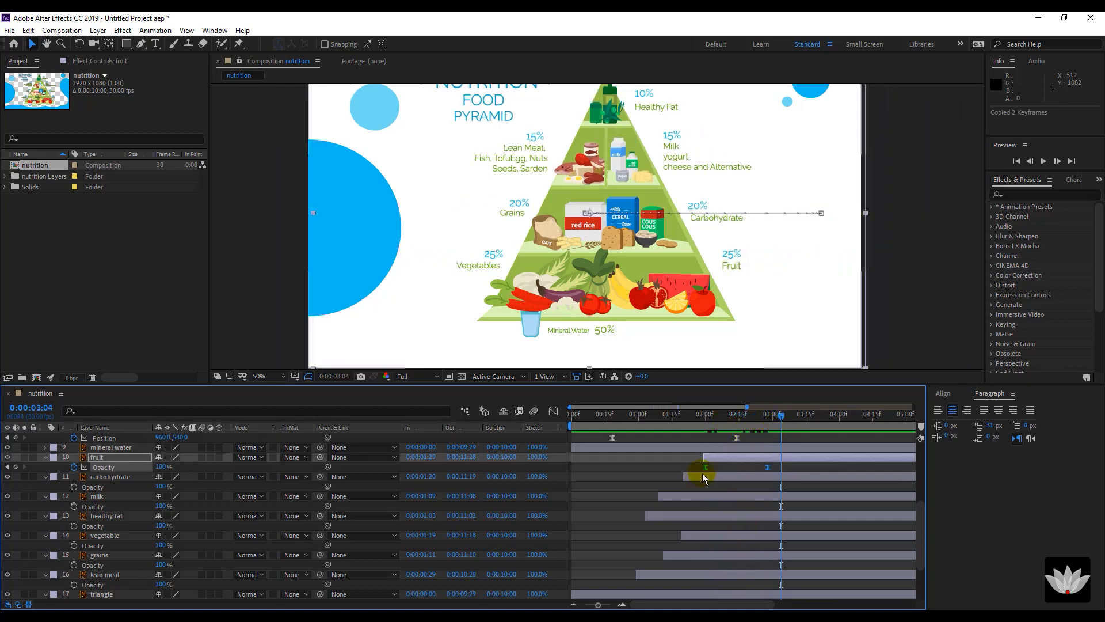
left_click(683, 415)
left_click(699, 475)
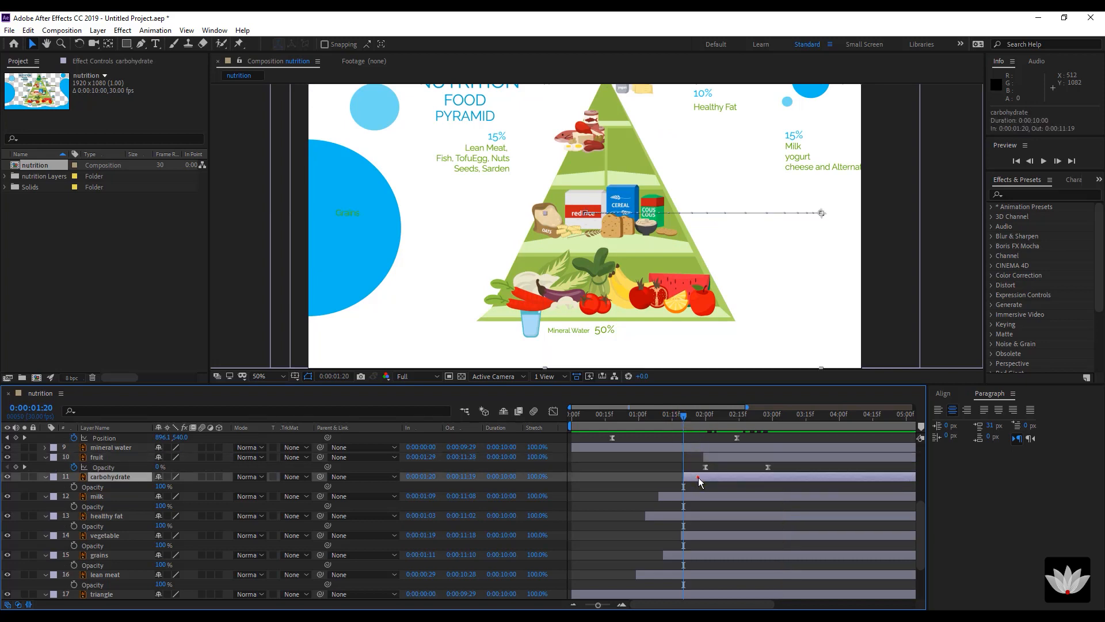
key("ctrl+v")
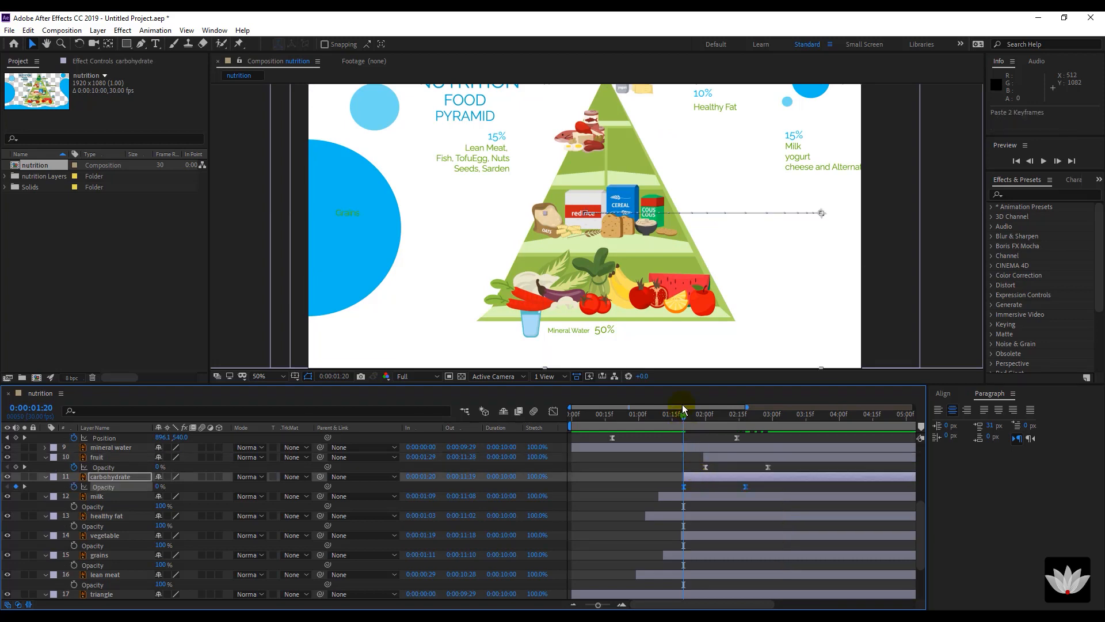
Check the carbohydrate fade and paste the copied Opacity keyframes onto the milk layer at 0:00:01:09.
left_click_drag(683, 414, 748, 412)
left_click(658, 427)
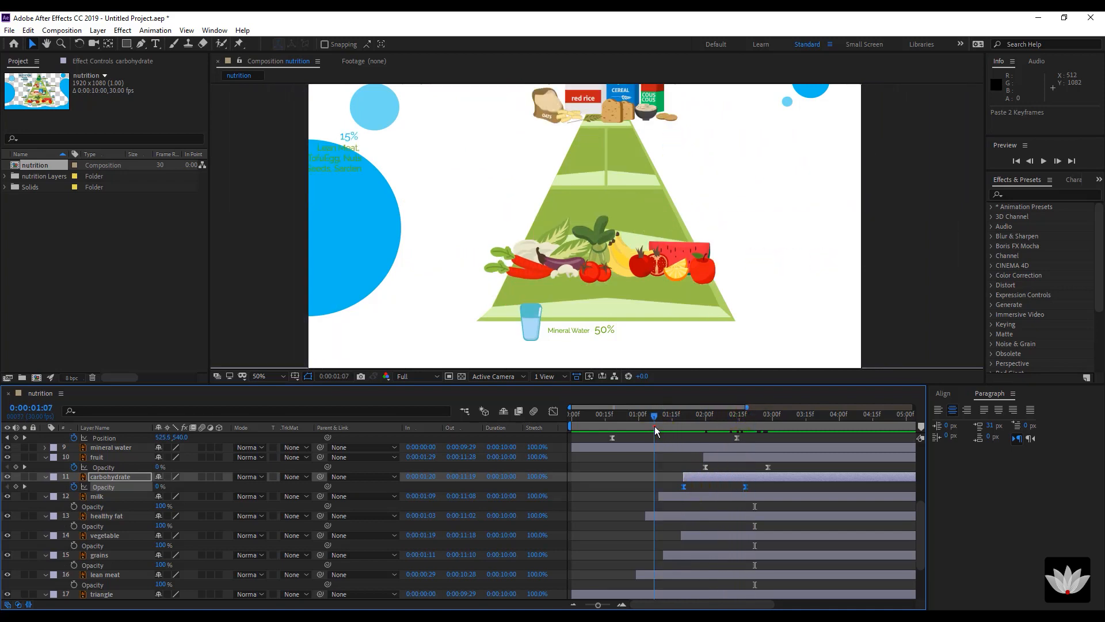
left_click(671, 495)
key("ctrl+v")
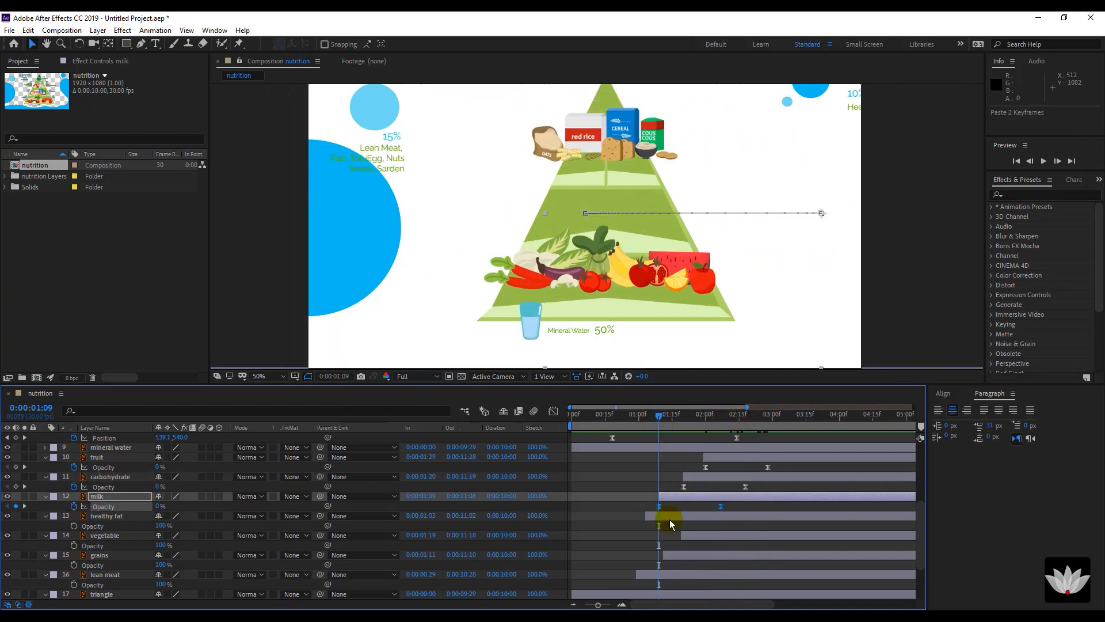
Paste the copied Opacity keyframes onto the healthy fat layer at 0:00:01:03.
left_click_drag(661, 416, 647, 416)
left_click(672, 520)
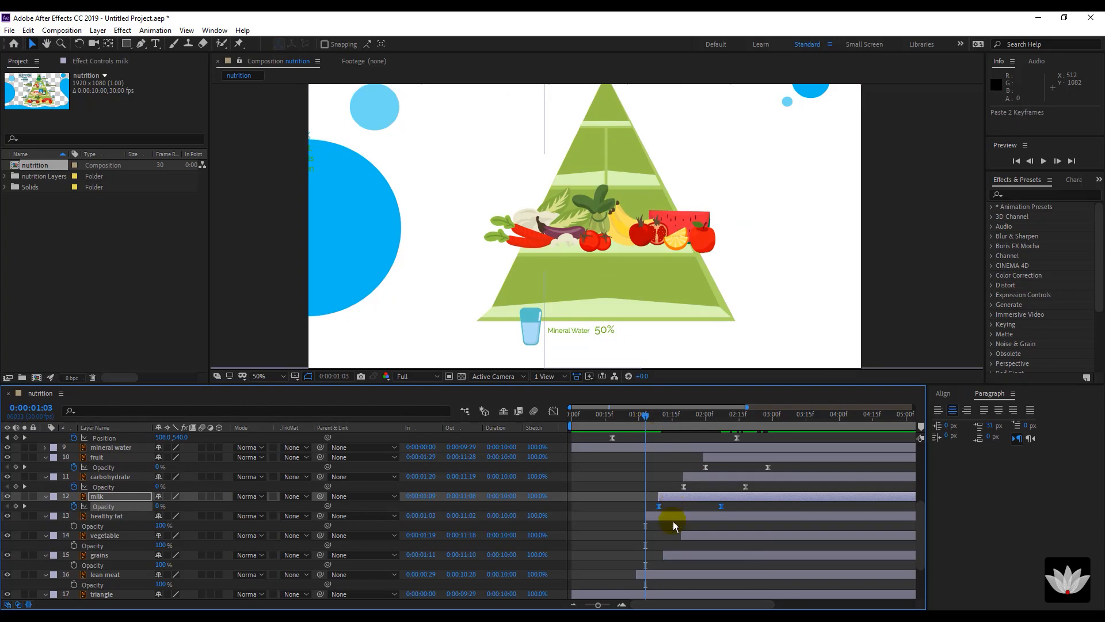
left_click(671, 519)
key("ctrl+v")
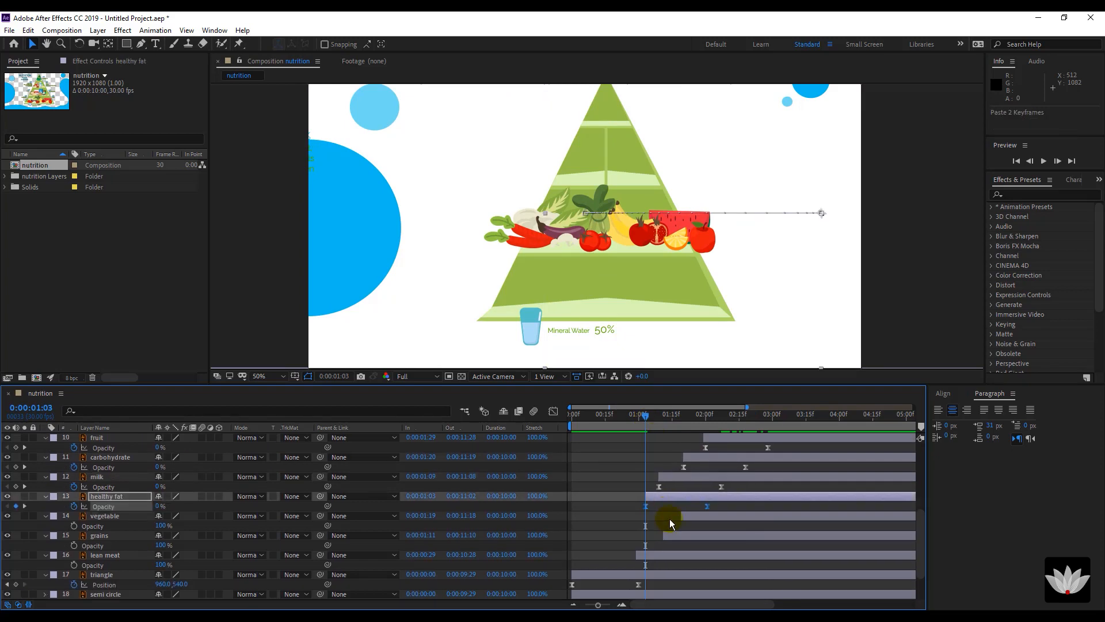
Paste the copied Opacity keyframes onto the vegetable layer at 0:00:01:19.
scroll(668, 519, "down", 2)
left_click_drag(668, 424, 681, 424)
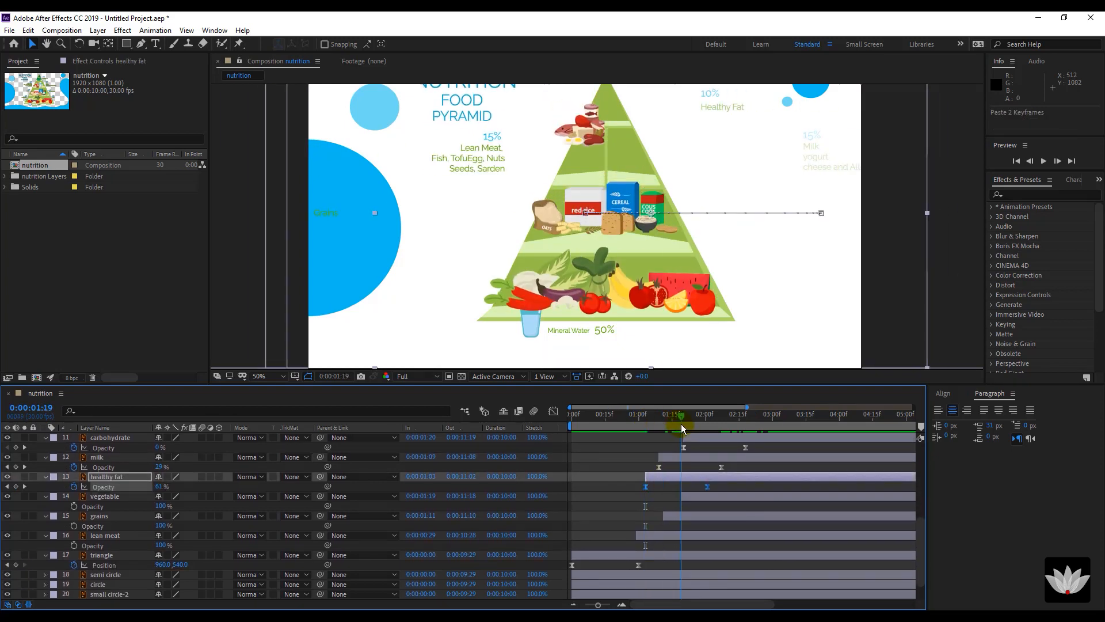
left_click(692, 495)
key("ctrl+v")
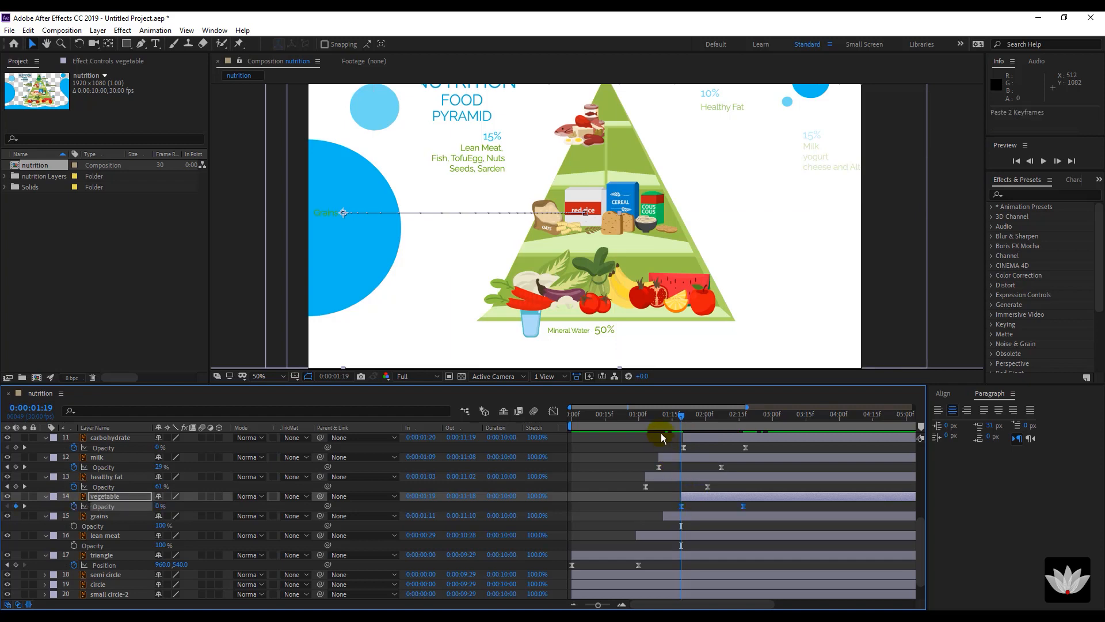
Paste the same Opacity keyframes onto the grains layer at 0:00:01:11.
left_click(653, 419)
left_click_drag(654, 419, 663, 419)
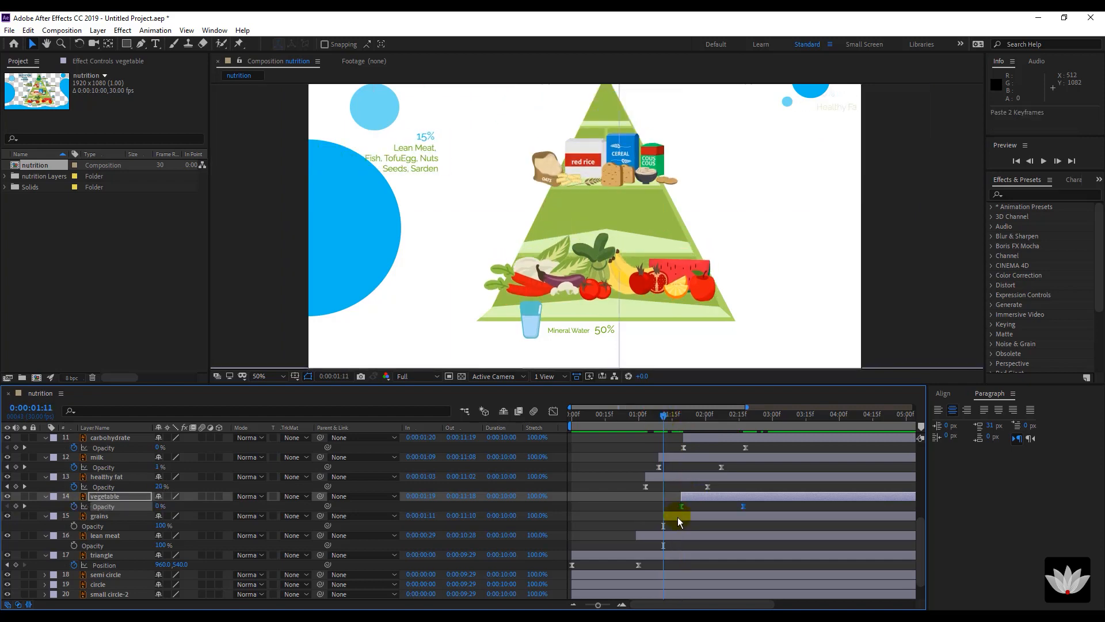
left_click(678, 517)
key("ctrl+v")
Paste the Opacity keyframes onto the lean meat layer at 0:00:00:29.
left_click(639, 422)
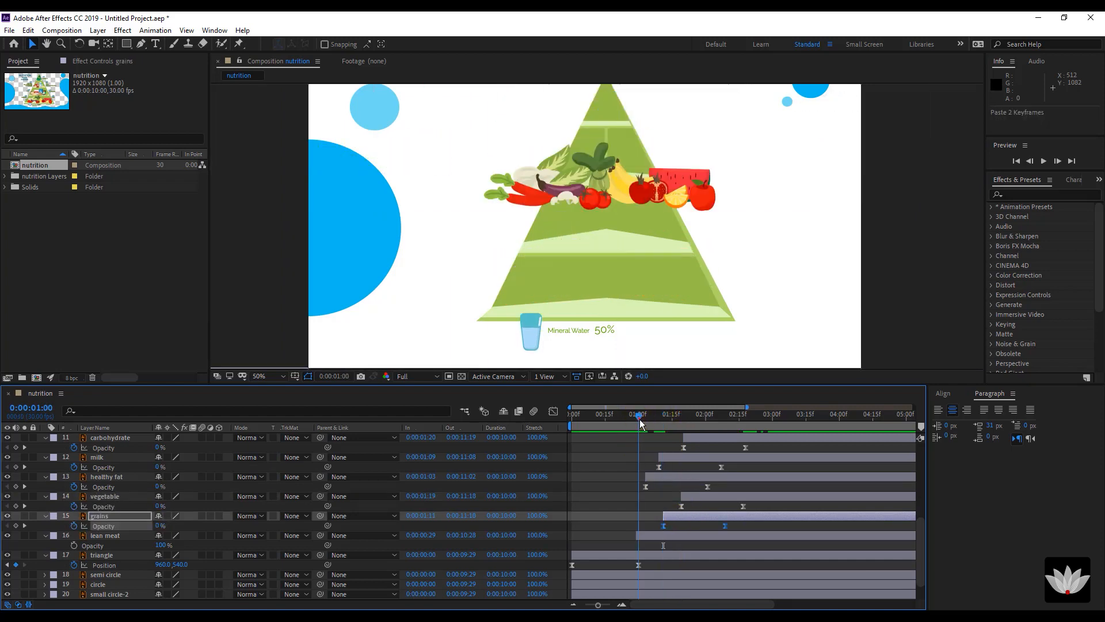
left_click_drag(638, 421, 636, 422)
left_click(658, 535)
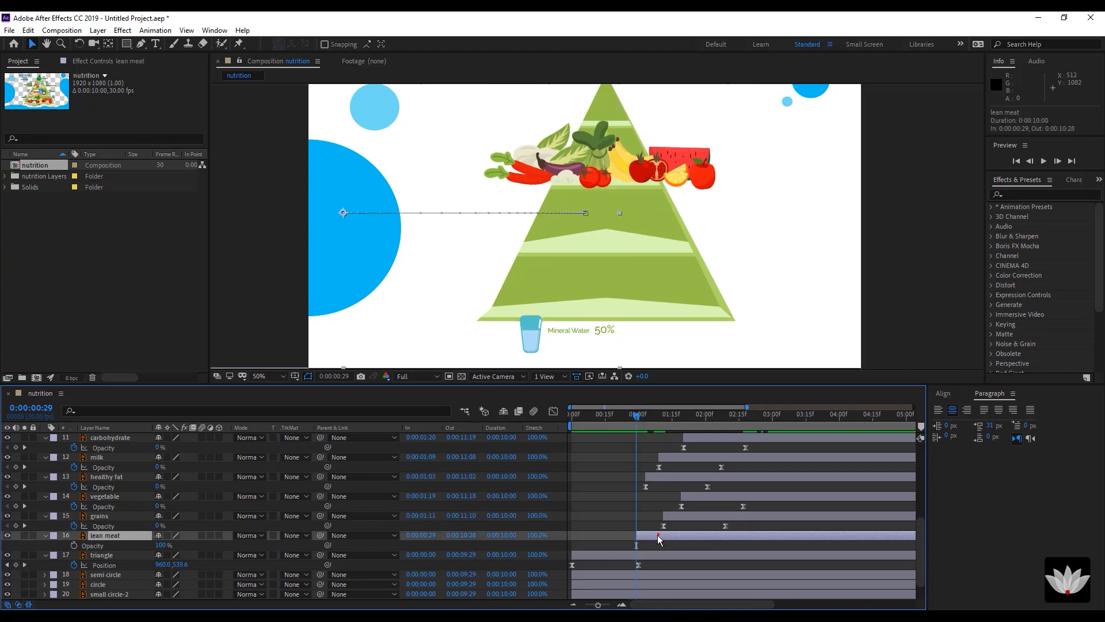
key("ctrl+v")
Play back and scrub through the composition from the start to examine the label fades and the pyramid and food entrances.
left_click_drag(637, 415, 633, 442)
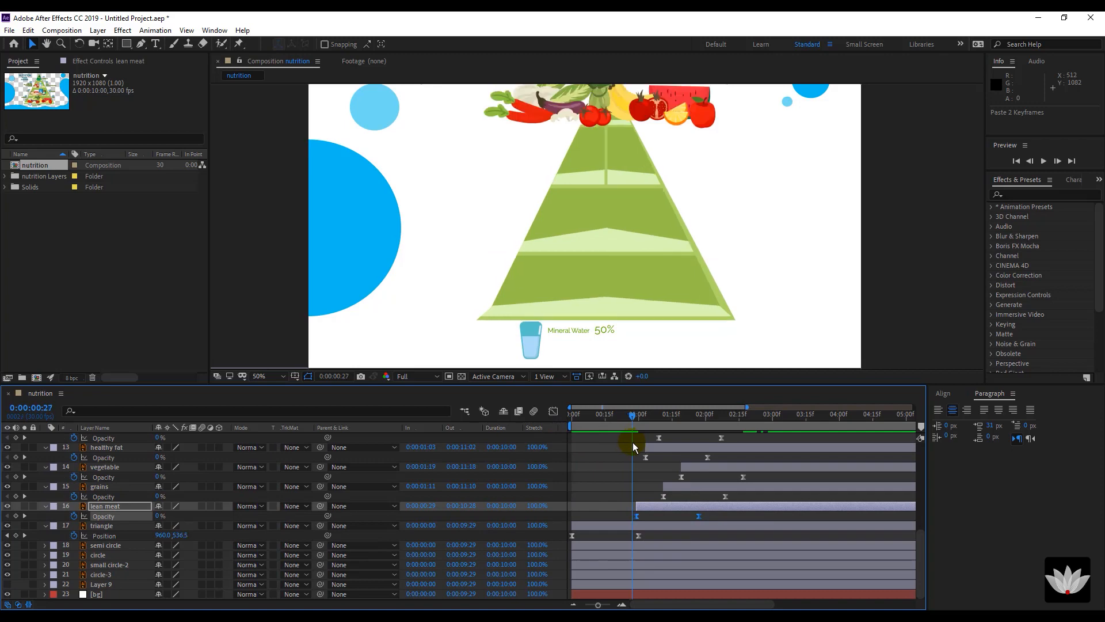
scroll(808, 209, "down", 2)
key("space")
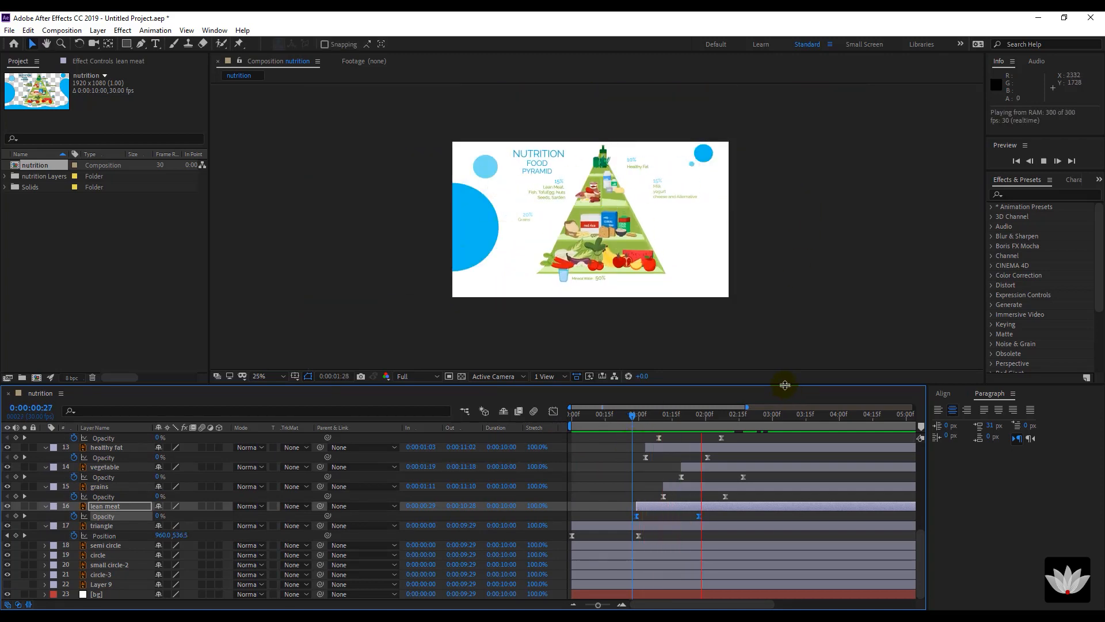
scroll(702, 366, "up", 2)
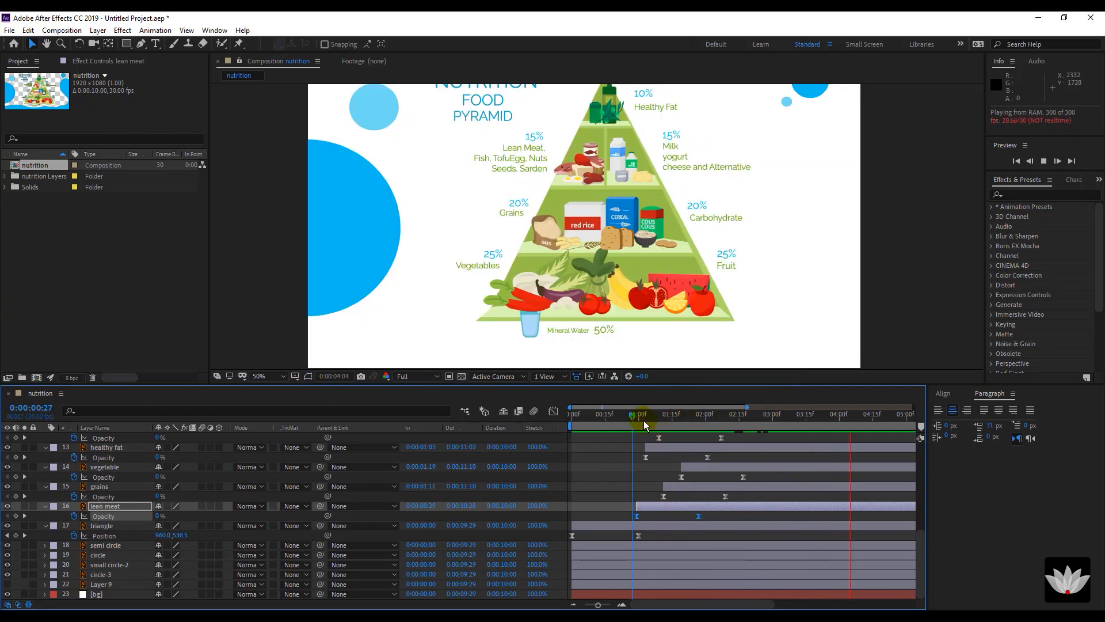
left_click(614, 417)
key("space")
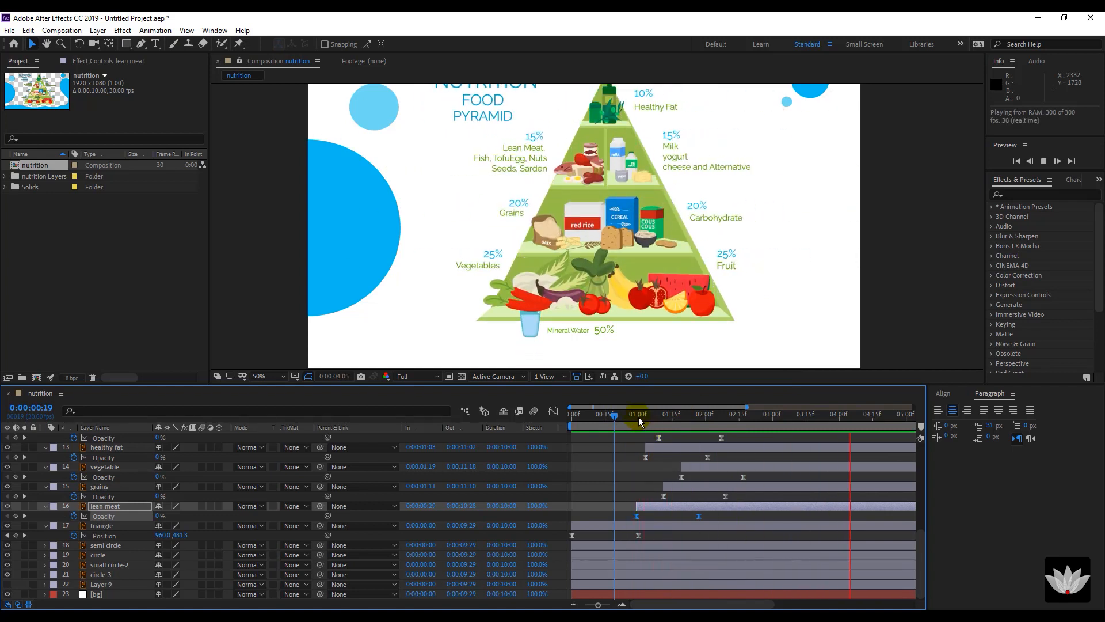
key("space")
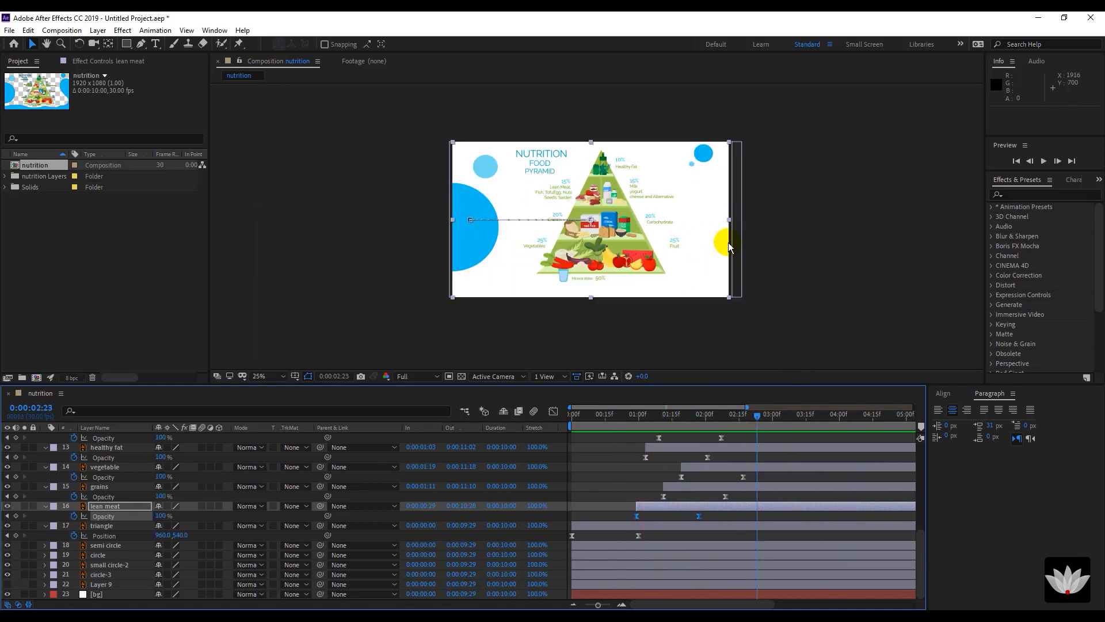
left_click(929, 305)
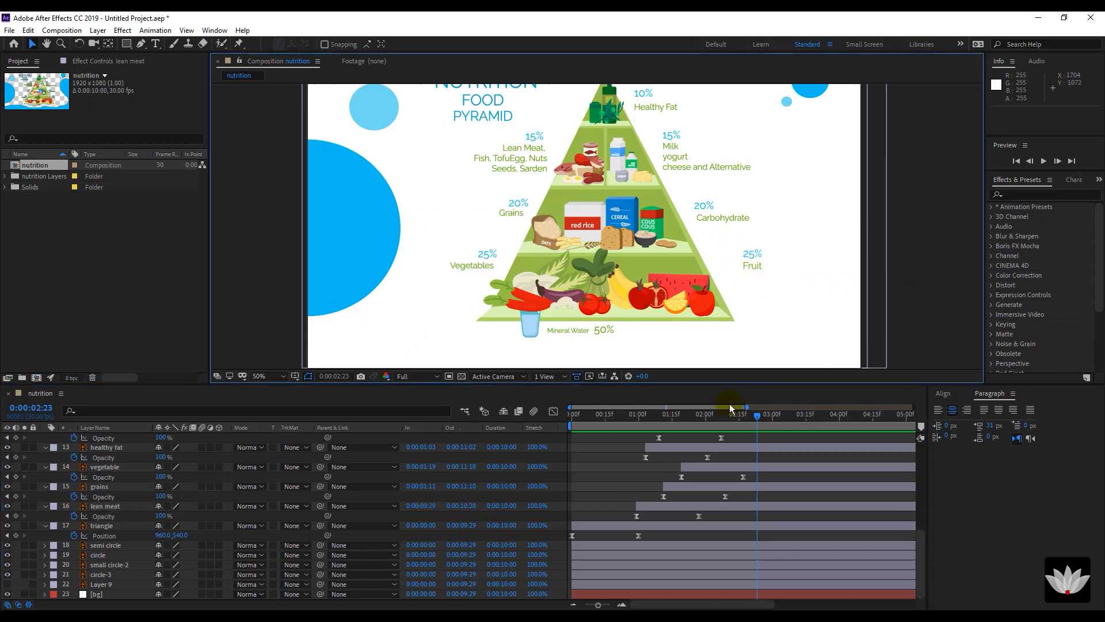
left_click(611, 527)
left_click_drag(584, 416, 559, 424)
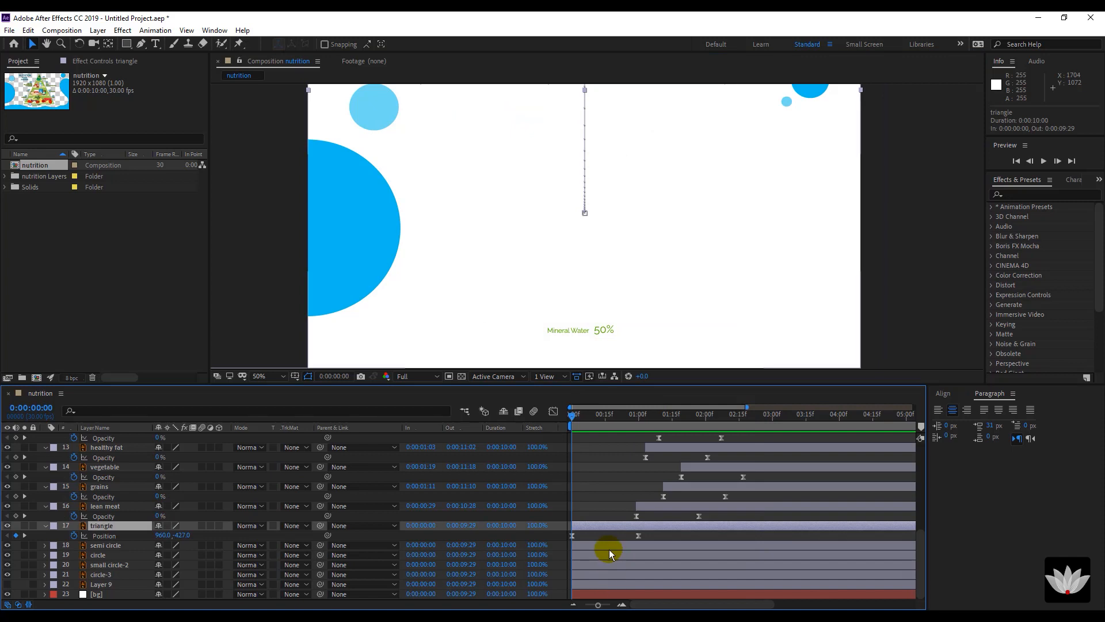
key("space")
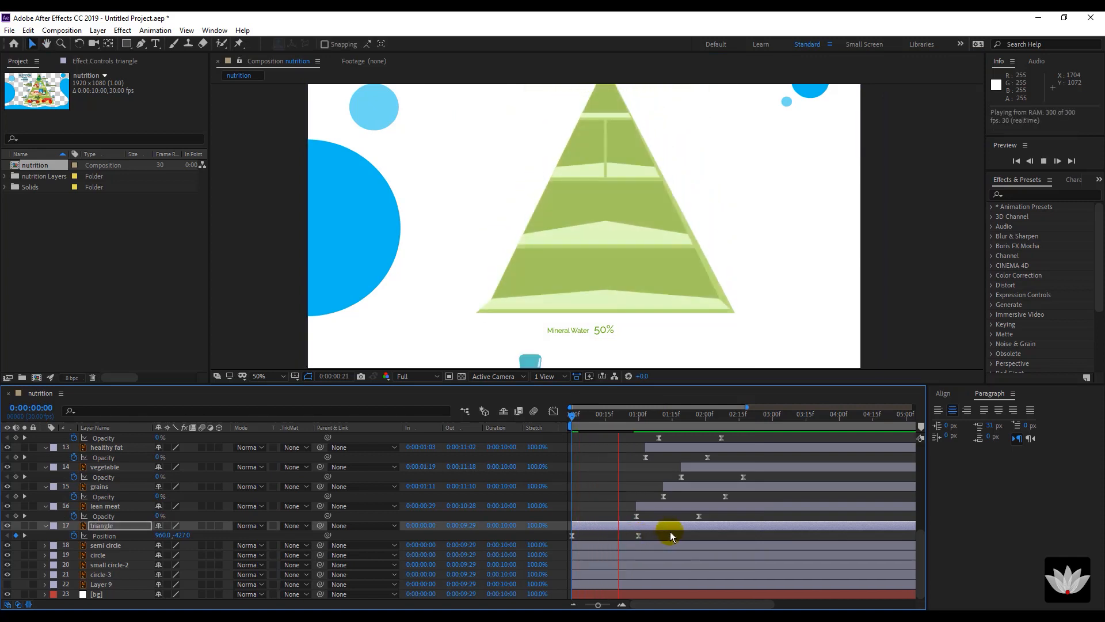
left_click(648, 417)
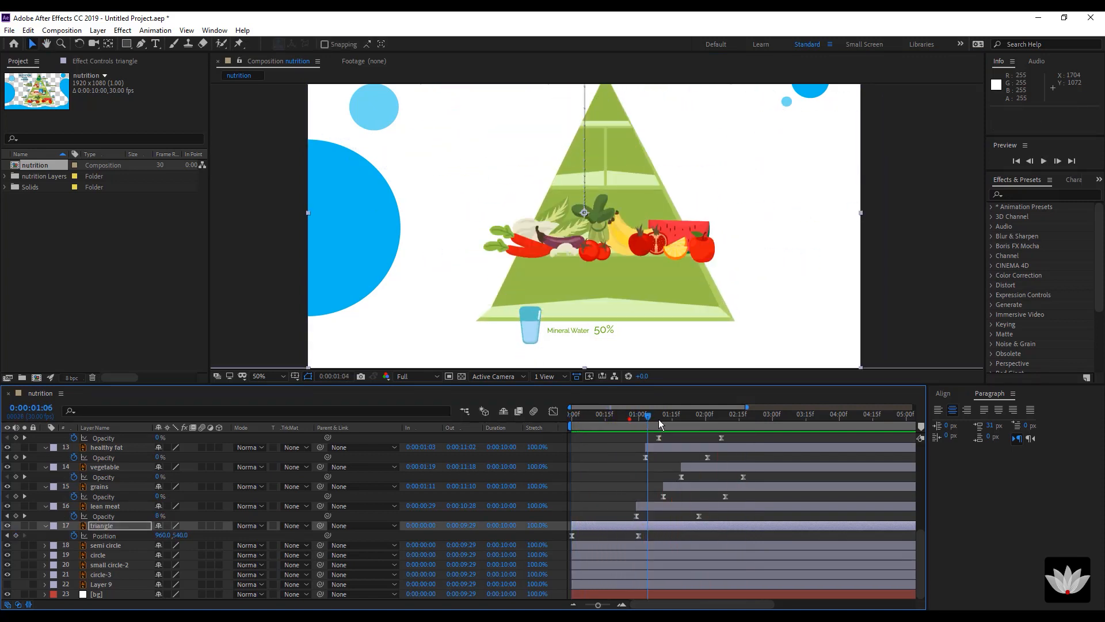
left_click_drag(658, 419, 732, 419)
Keyframe the mineral water layer's Position at 0:00:01:01, and lower the layer out of frame to 960, 830 at 0:00:00:00.
scroll(611, 465, "up", 3)
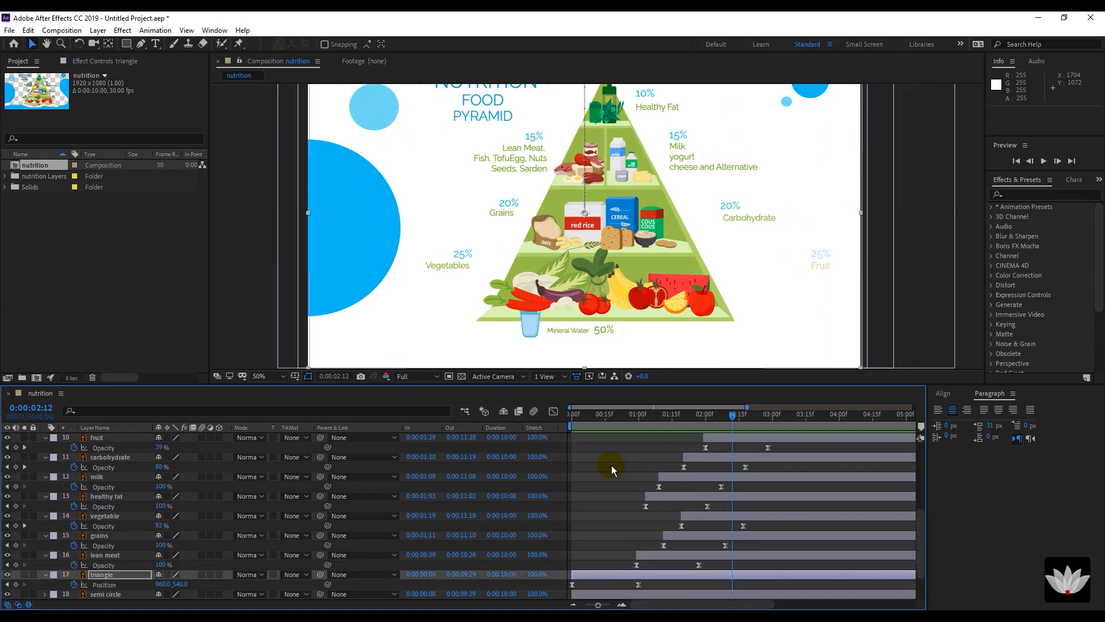
scroll(611, 465, "up", 3)
left_click(608, 495)
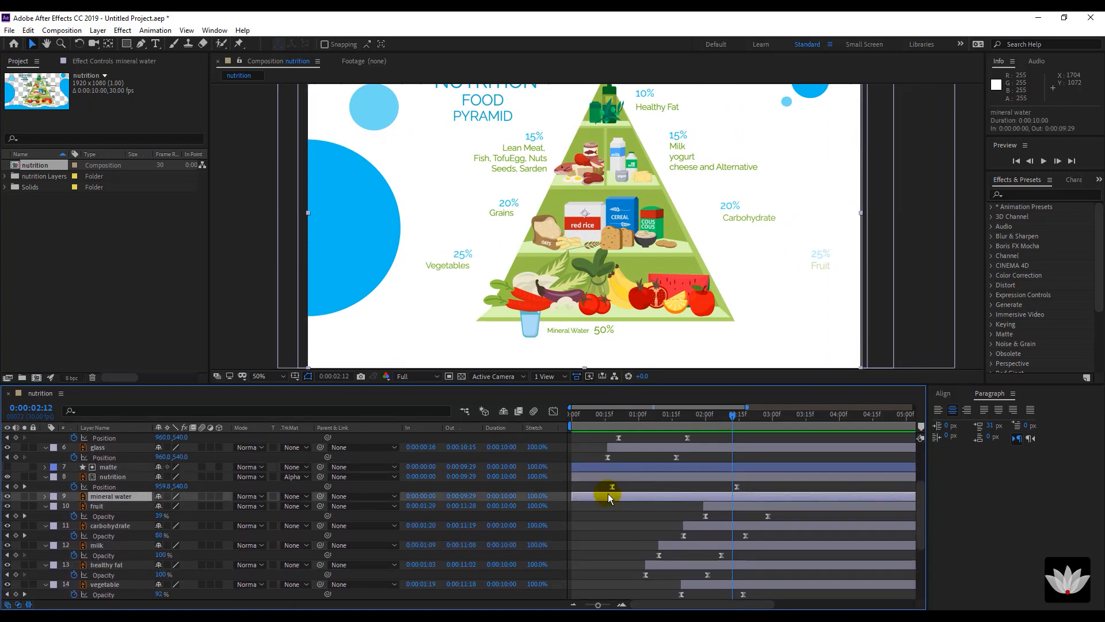
key("p")
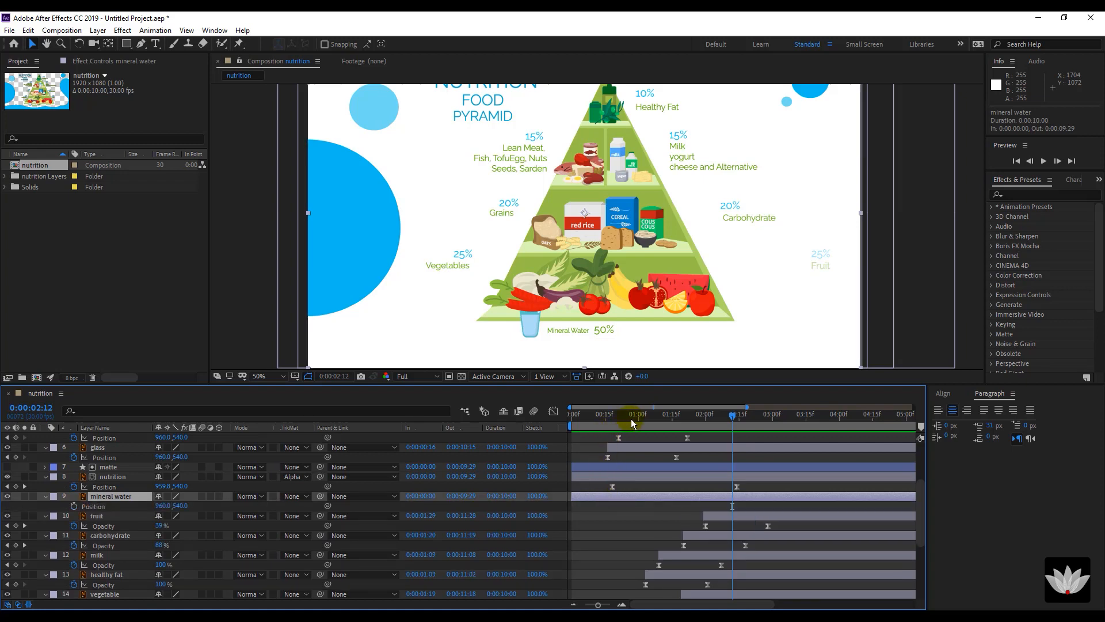
left_click_drag(633, 418, 642, 420)
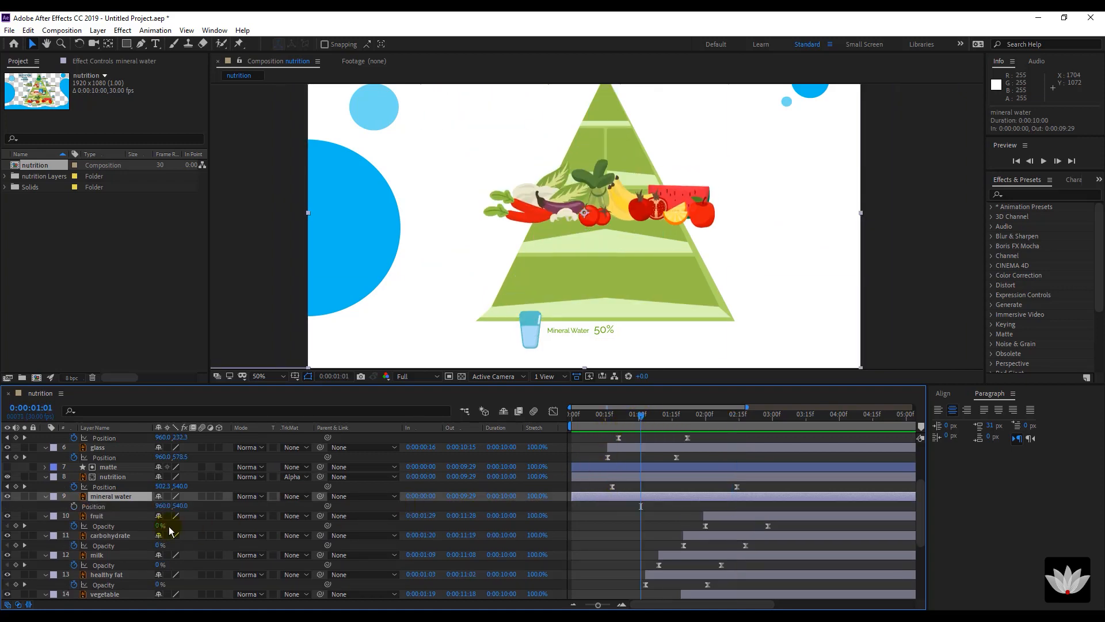
left_click(74, 503)
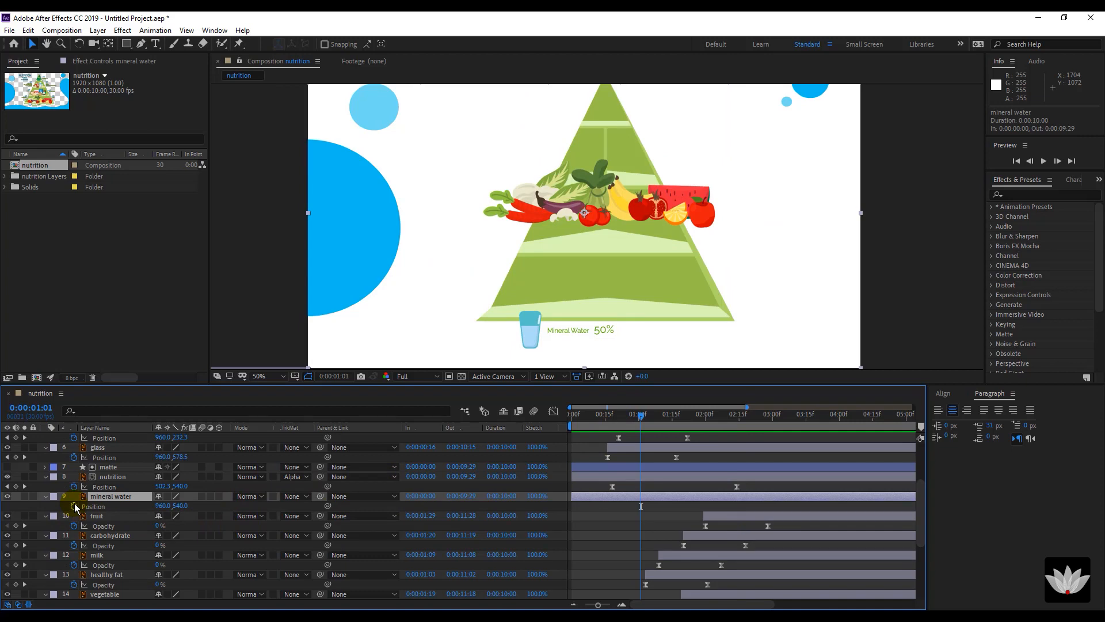
left_click_drag(590, 415, 530, 417)
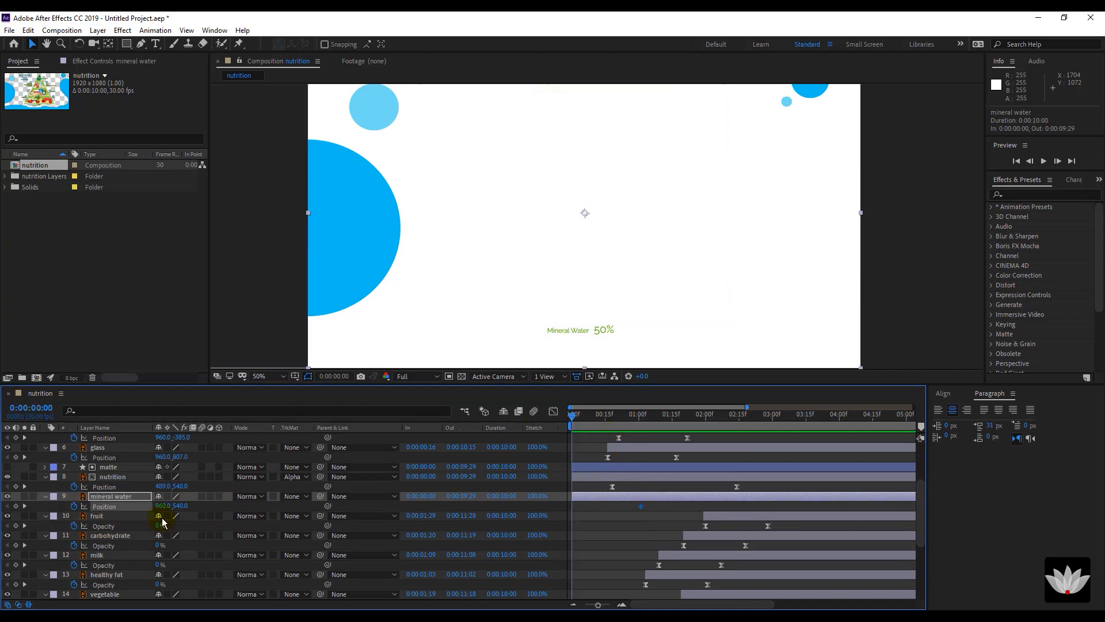
left_click_drag(555, 213, 552, 237)
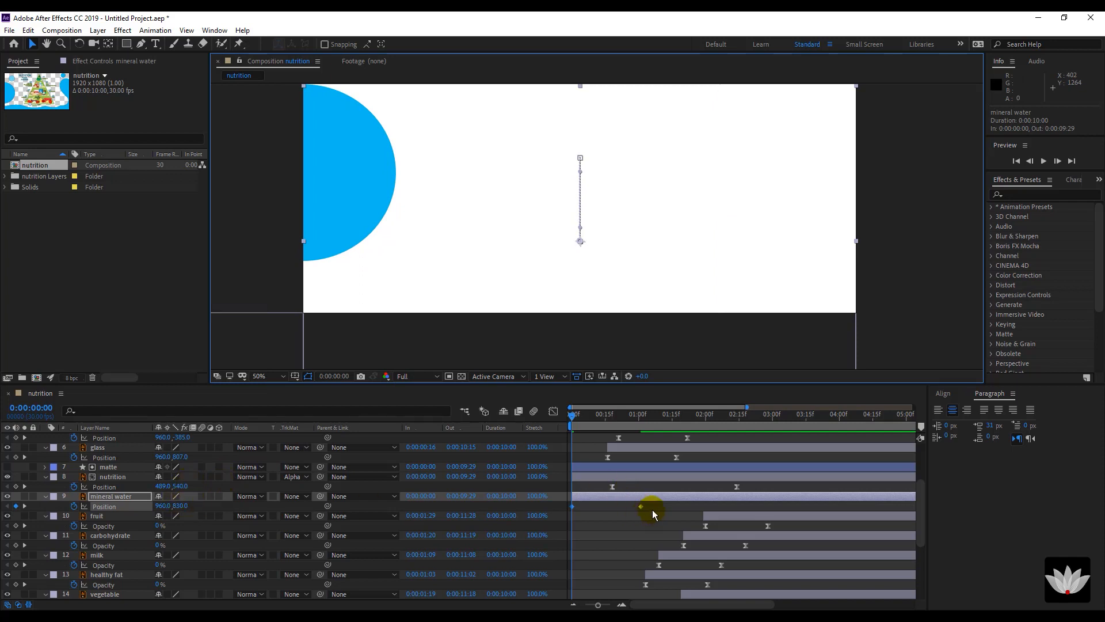
Apply Easy Ease to both of the mineral water layer's Position keyframes and preview the motion.
left_click(572, 506)
mouse_move(599, 498)
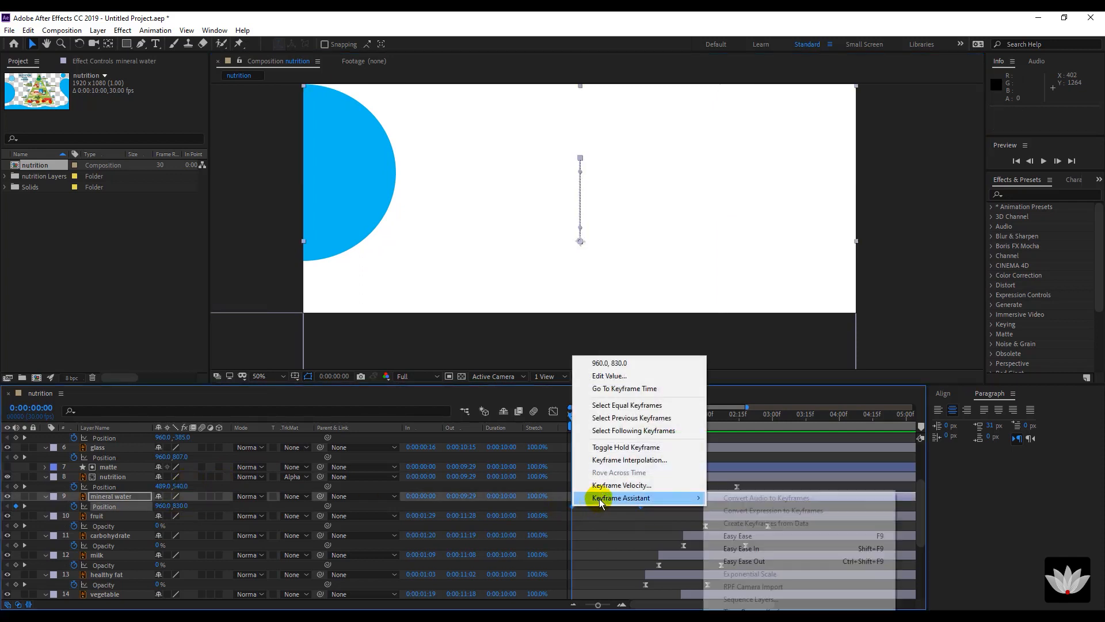
left_click(749, 536)
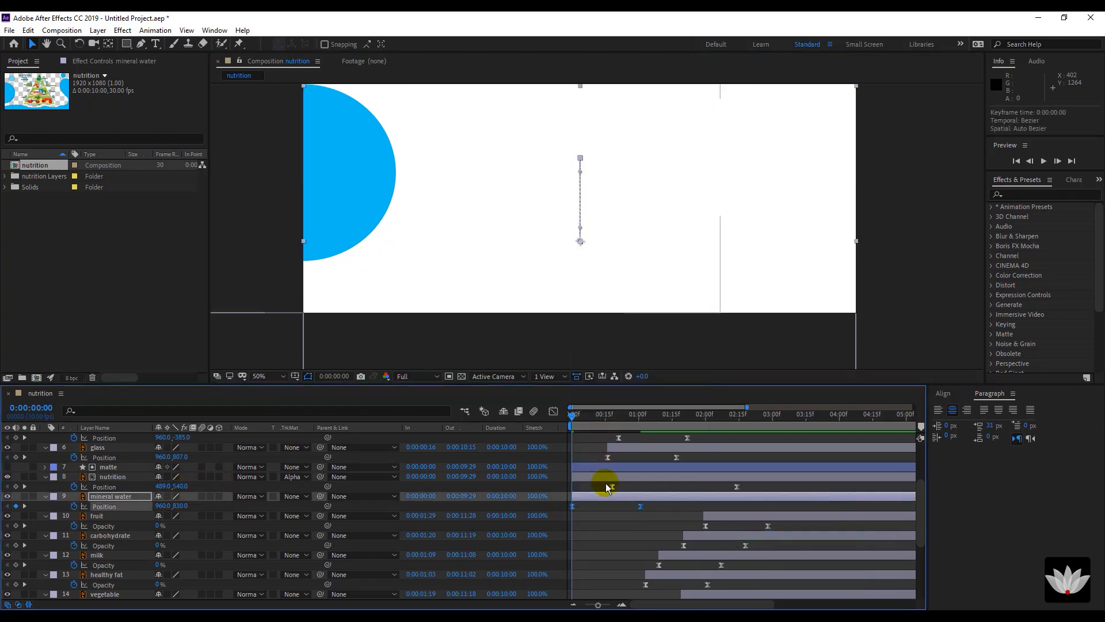
key("space")
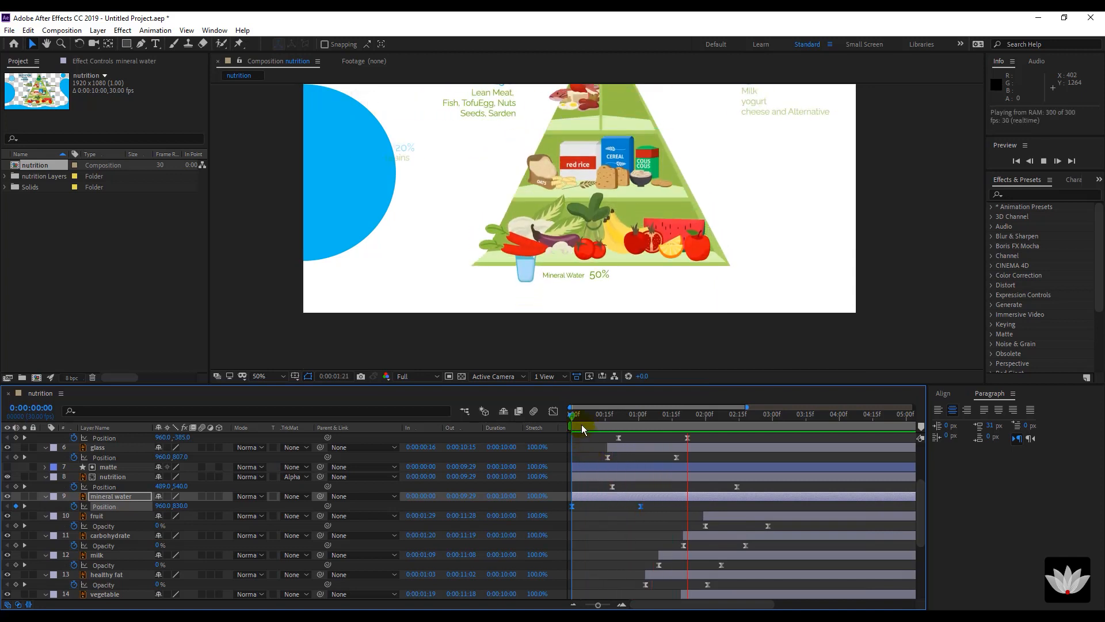
Shift the mineral water layer in time so it starts at 0:00:01:09, checking it against the other layers.
left_click_drag(592, 420, 629, 419)
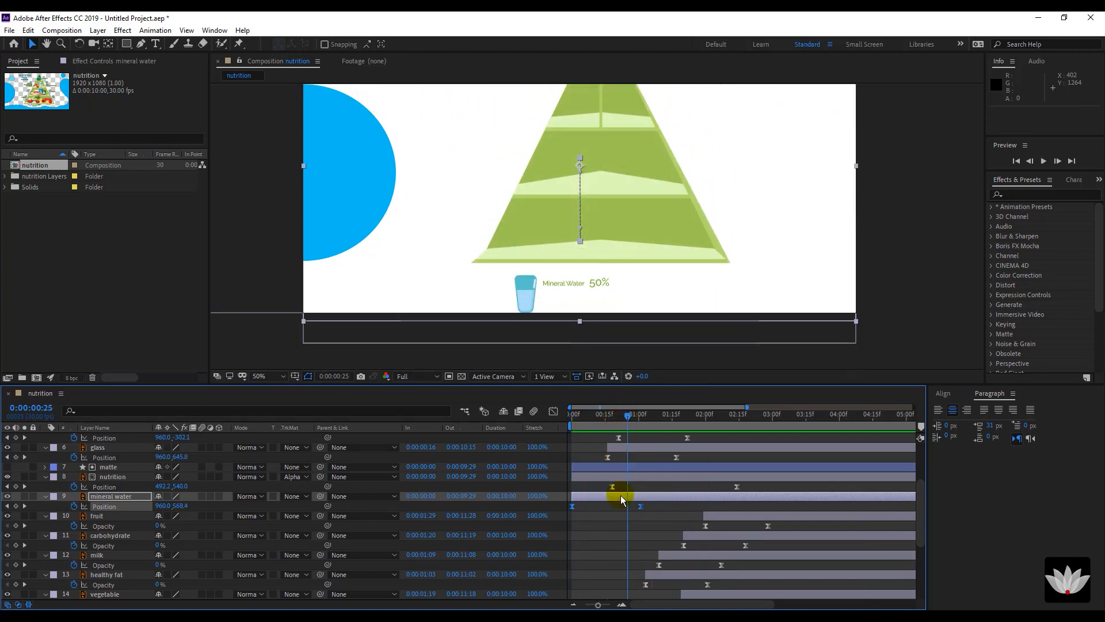
left_click_drag(621, 495, 645, 493)
left_click_drag(591, 414, 688, 406)
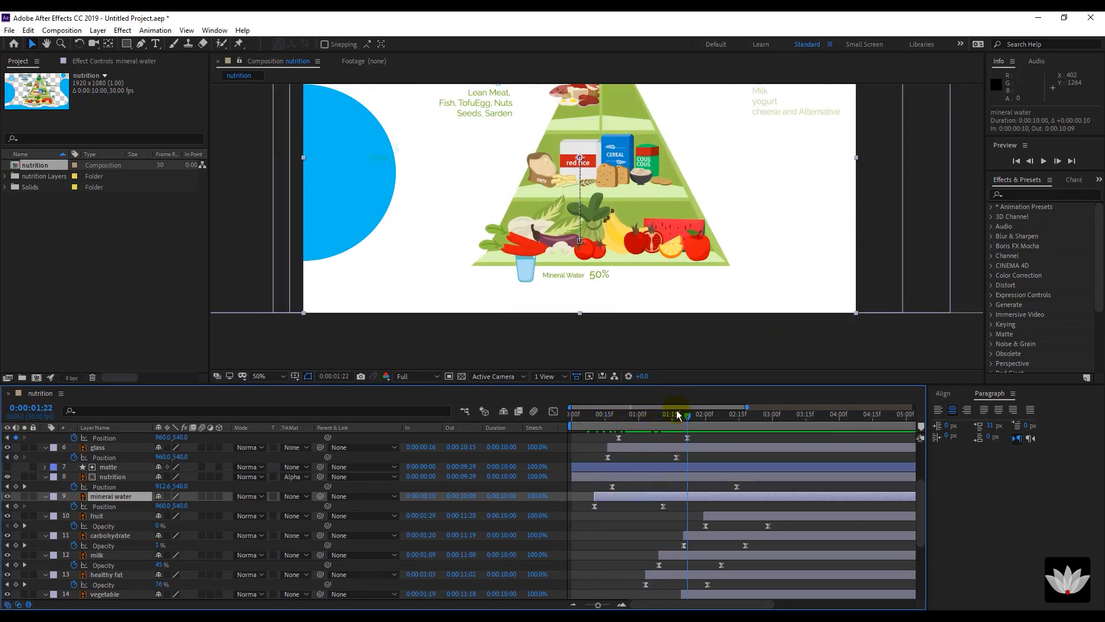
left_click_drag(637, 496, 701, 492)
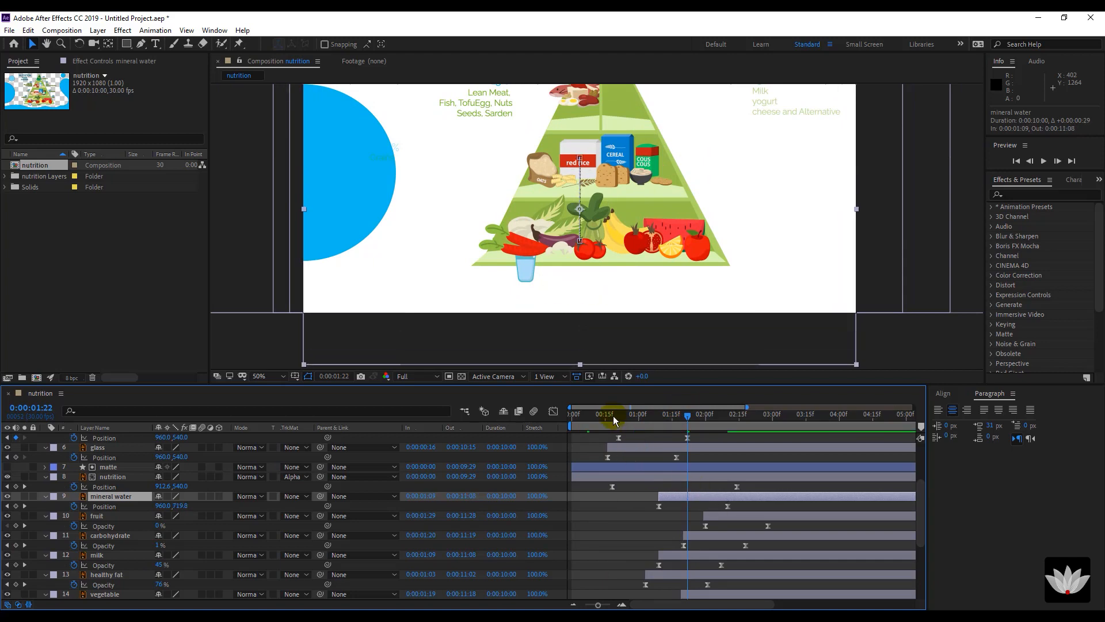
Paste the copied Opacity keyframes onto the mineral water layer at 0:00:00:19 and reveal its animated properties.
left_click(572, 419)
scroll(582, 220, "down", 2)
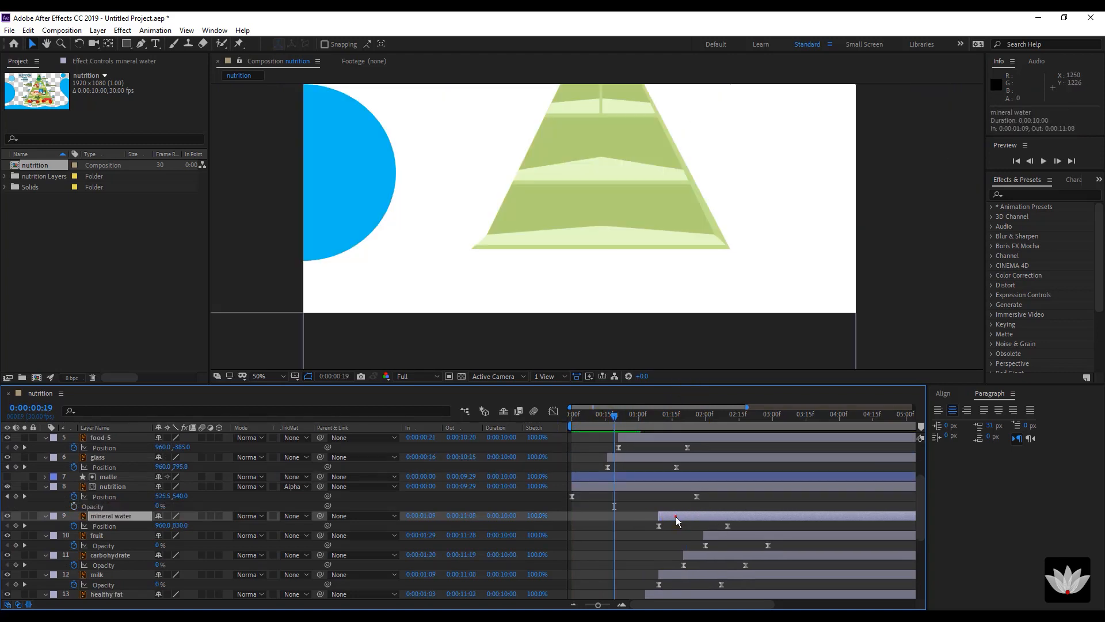
key("u")
key("u")
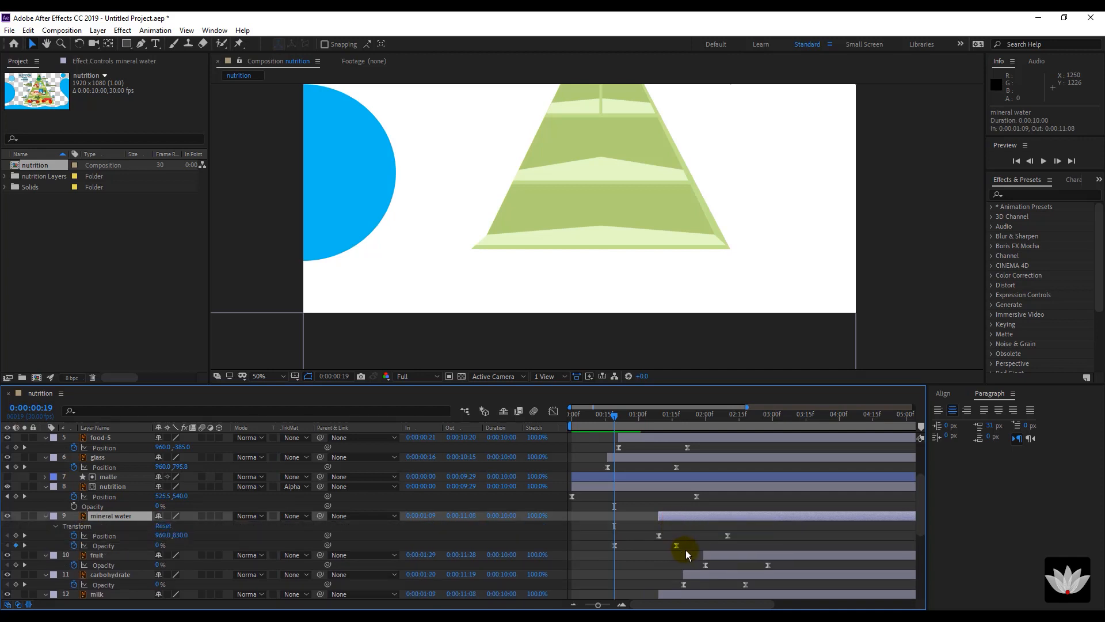
Retime the mineral water layer's Opacity keyframes to start at about 0:00:01:17 and end at about 0:00:02:15.
left_click(677, 545)
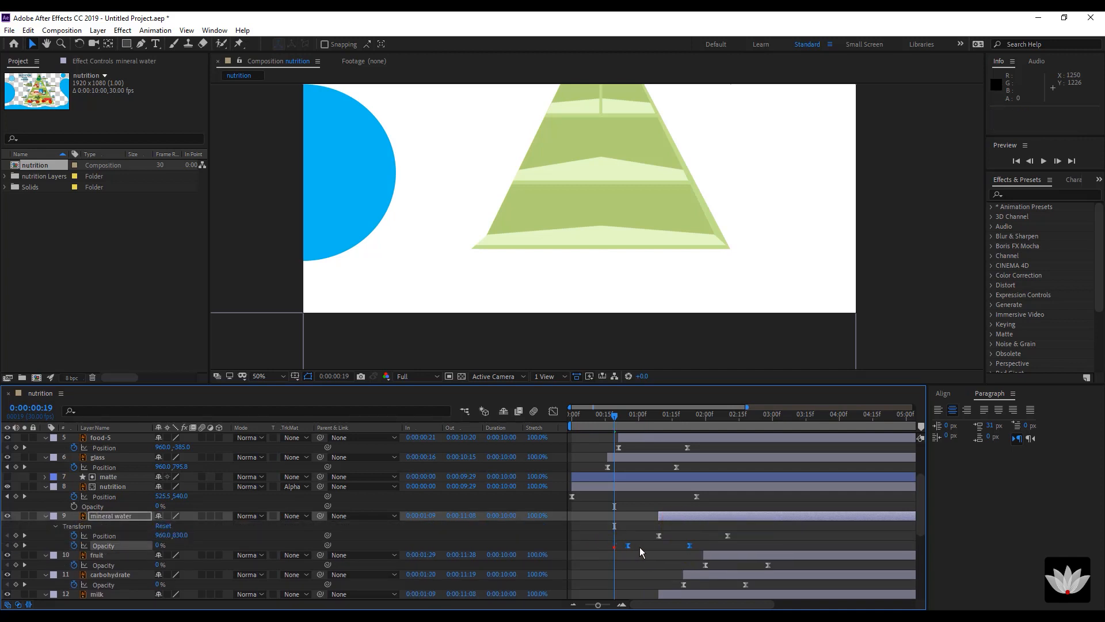
left_click_drag(628, 545, 659, 547)
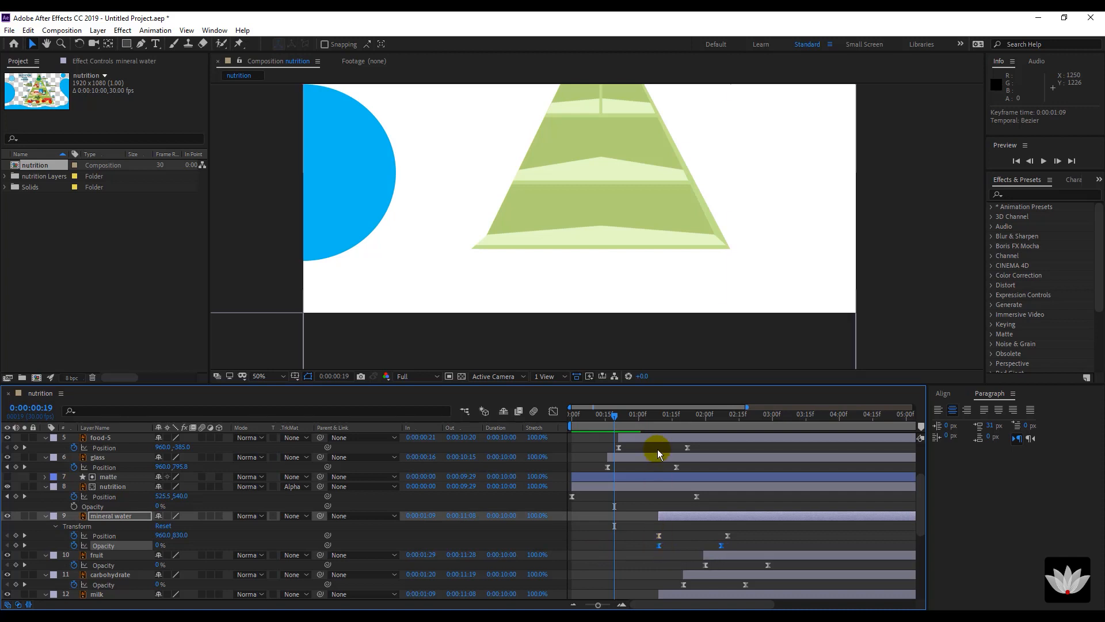
left_click_drag(640, 424, 705, 444)
left_click_drag(721, 545, 740, 541)
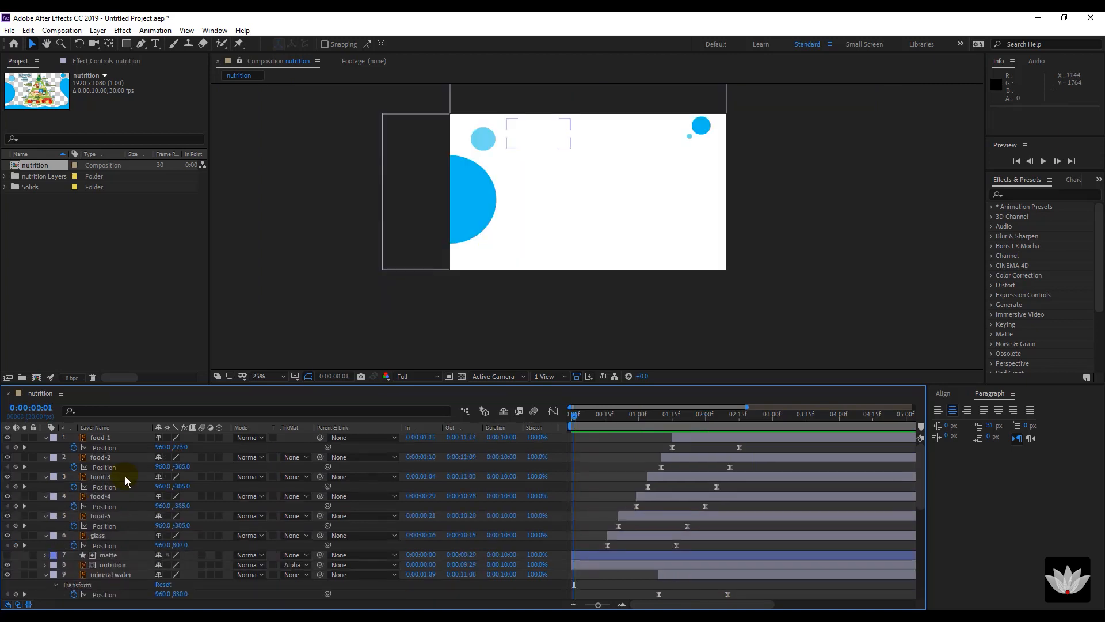
scroll(126, 475, "down", 10)
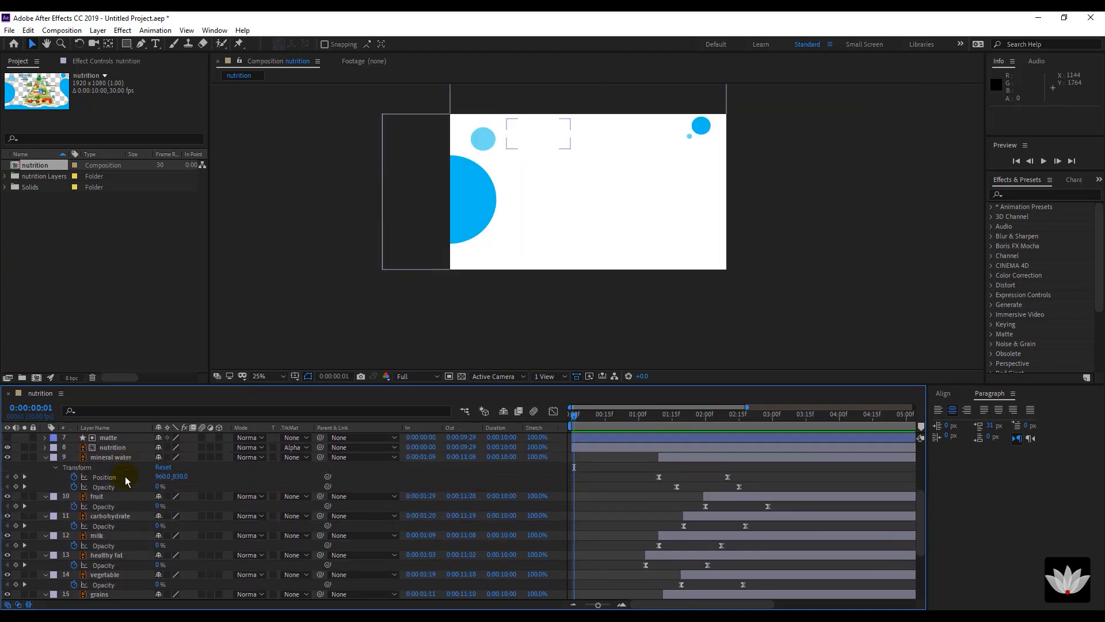
Move the semi circle layer's anchor point to the middle of its flat edge at the canvas border.
scroll(126, 476, "down", 2)
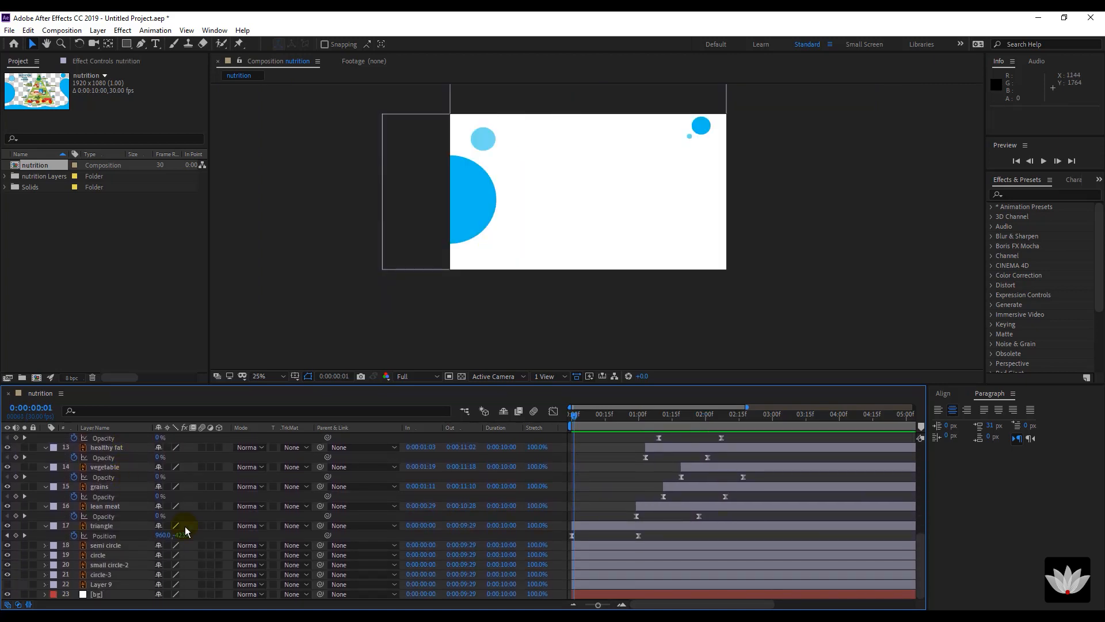
left_click(130, 546)
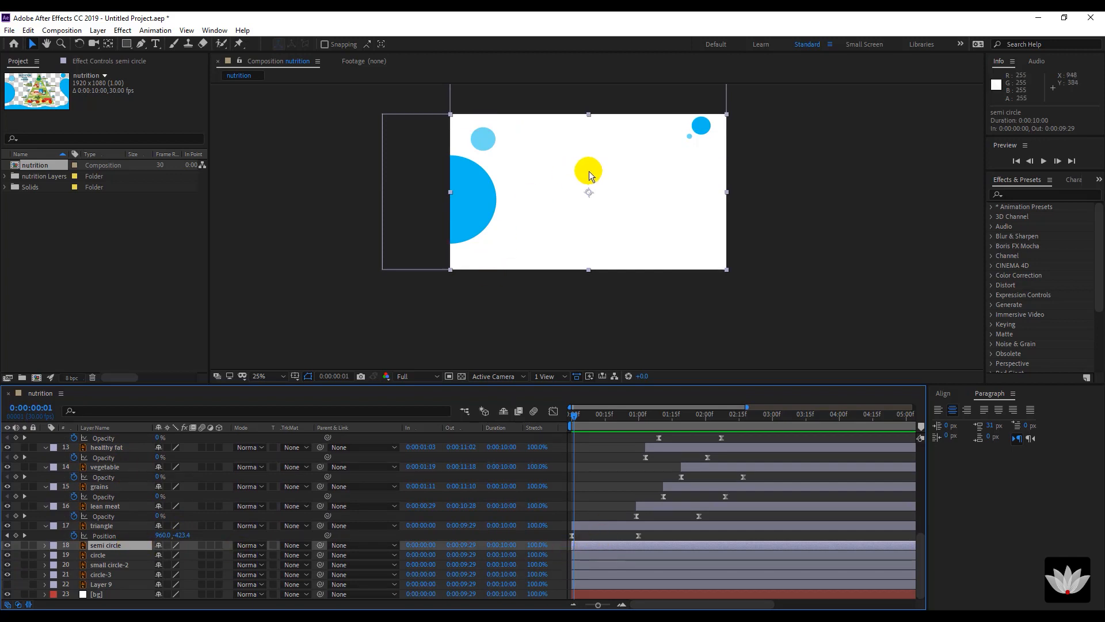
key("y")
left_click_drag(588, 193, 580, 195)
left_click_drag(488, 200, 457, 200)
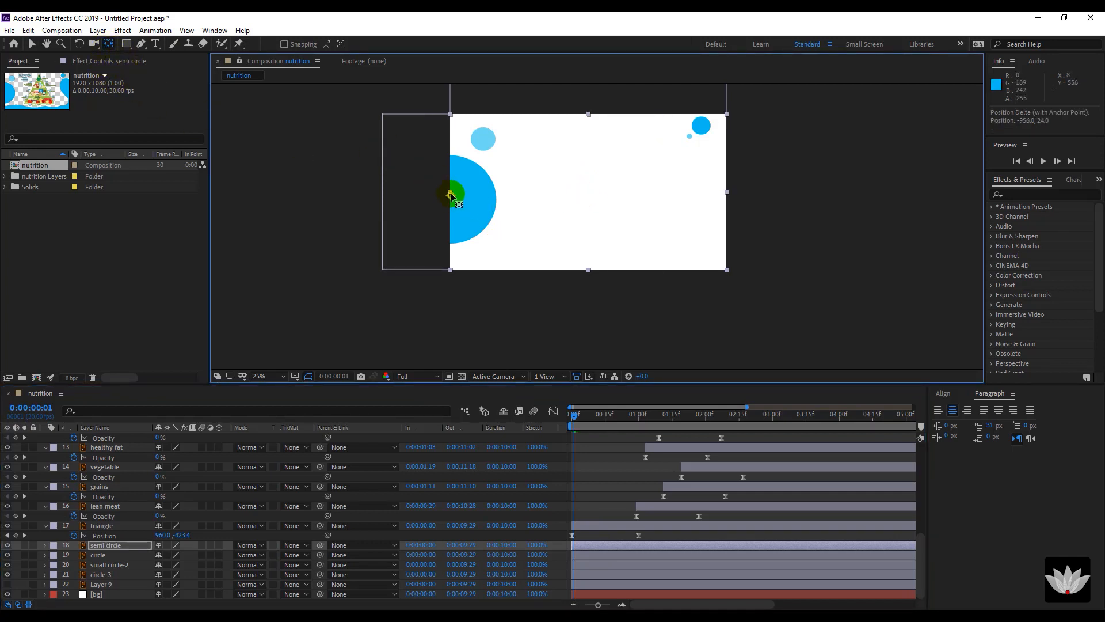
scroll(458, 204, "up", 2)
left_click_drag(458, 205, 536, 246)
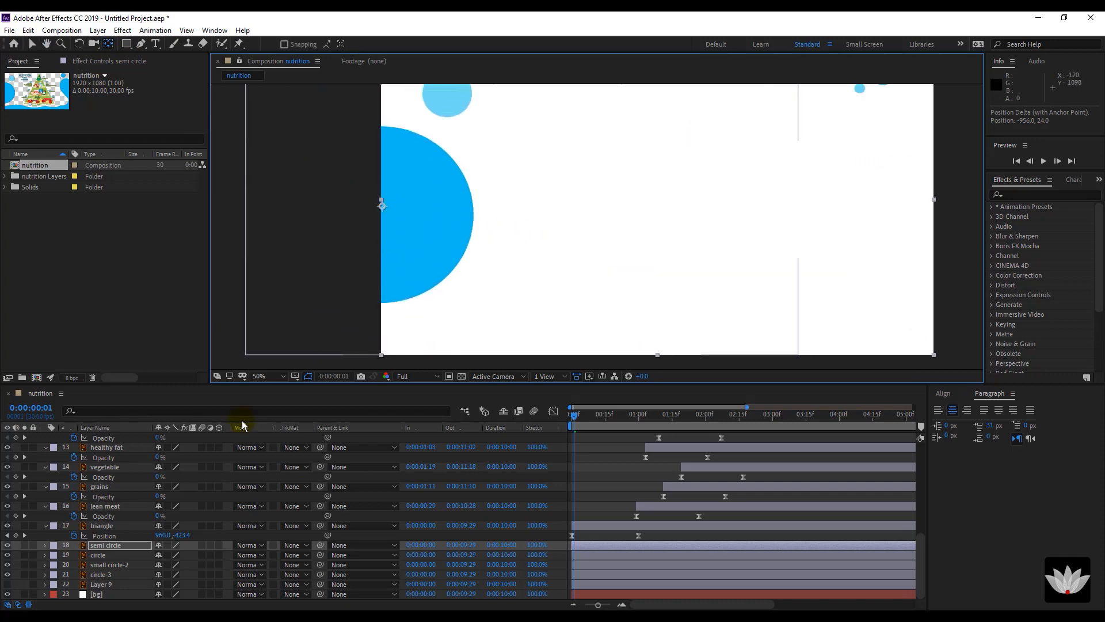
Keyframe the semi circle's Scale from 0% at 0:00:00:00 to 100% at 0:00:01:00.
left_click(93, 549)
key("s")
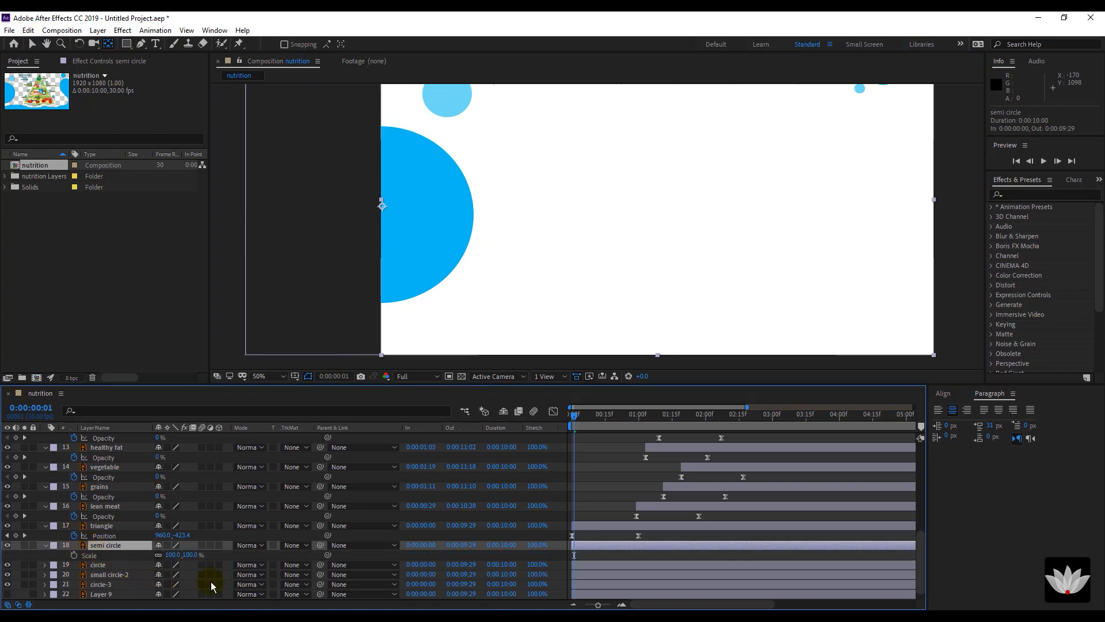
left_click_drag(610, 420, 571, 422)
left_click(73, 555)
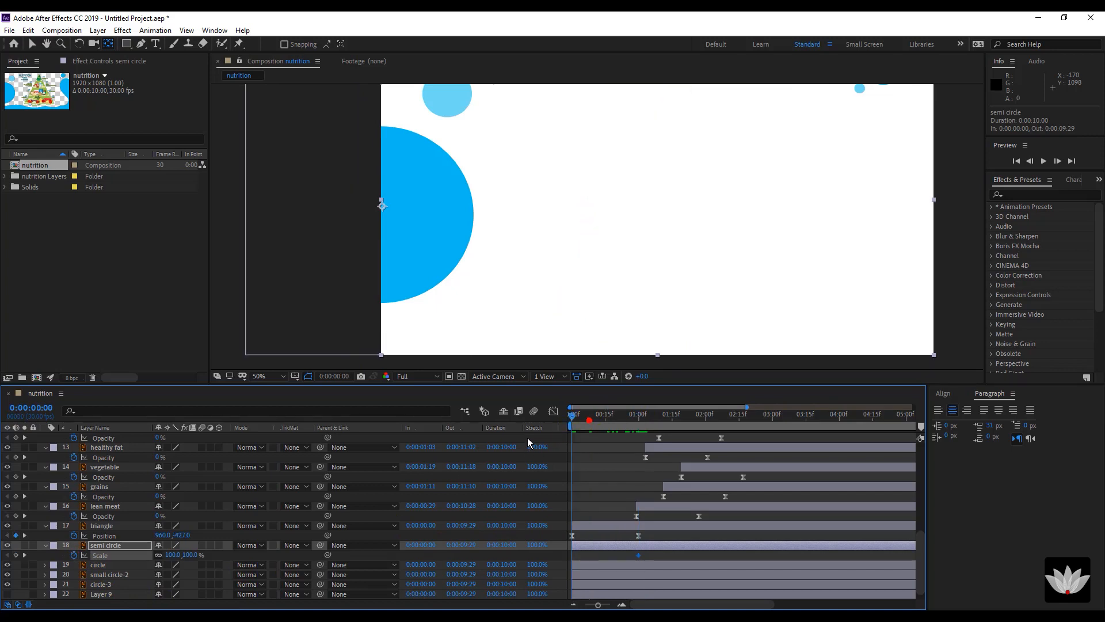
left_click_drag(190, 554, 132, 554)
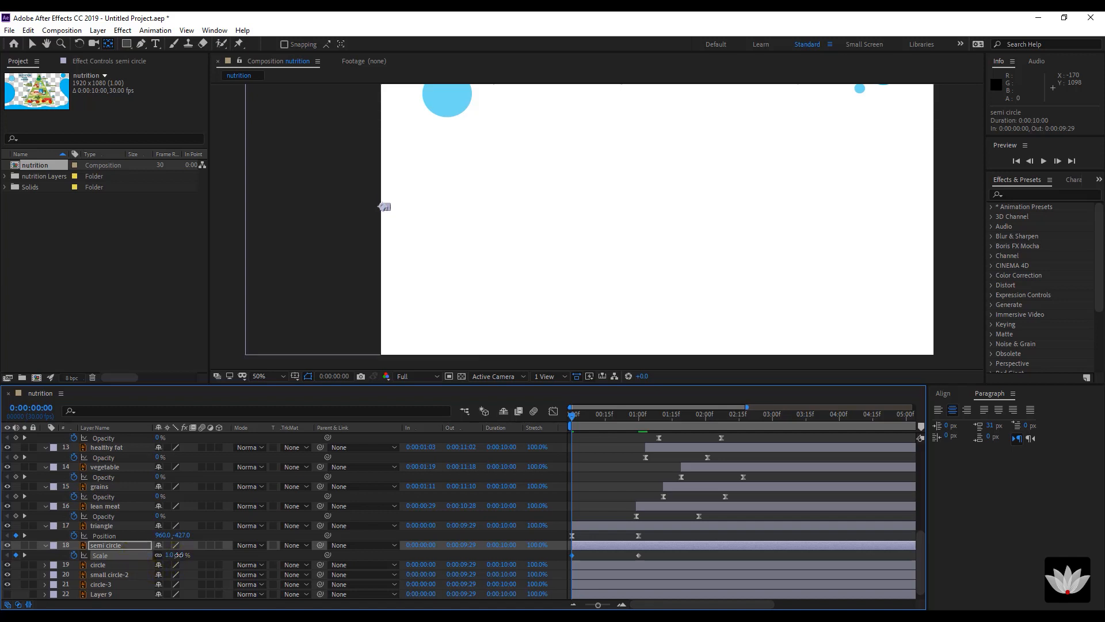
key("Return")
Apply Easy Ease to both of the semi circle's Scale keyframes.
left_click(615, 555)
left_click_drag(649, 556, 548, 551)
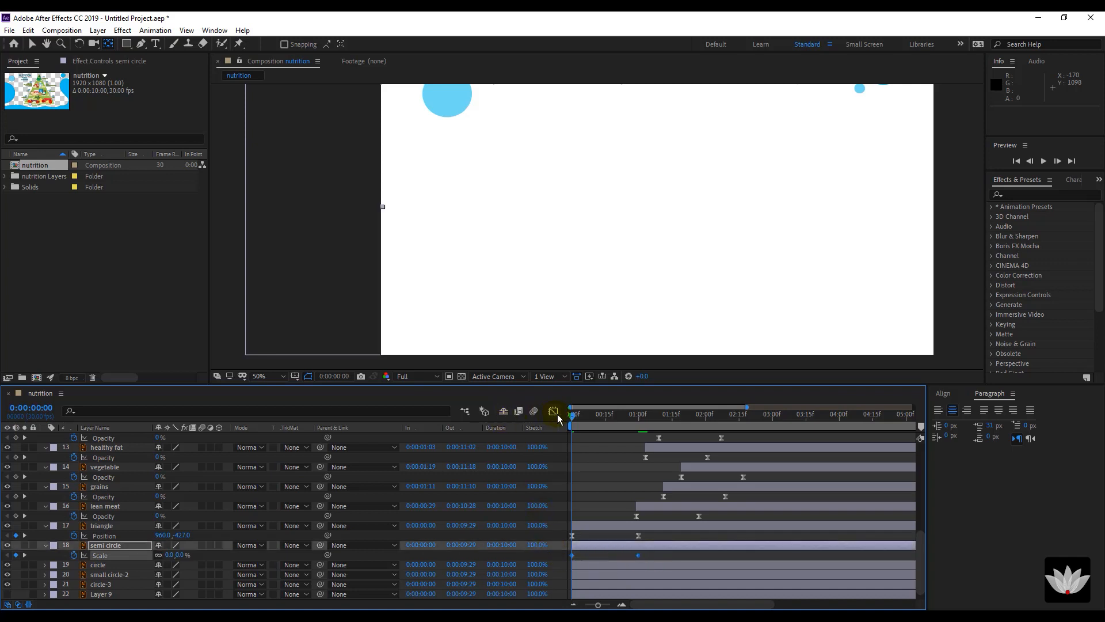
right_click(637, 557)
mouse_move(656, 550)
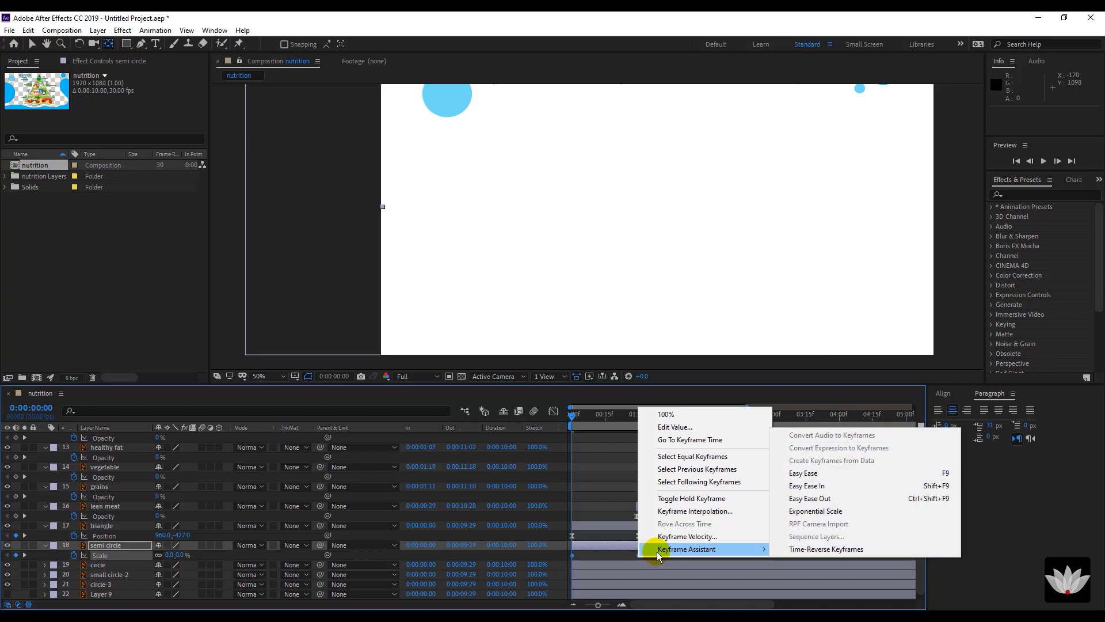
left_click(798, 473)
Reshape the semi circle's Scale speed curve so it peaks near the start and slows gradually towards the end.
left_click(552, 412)
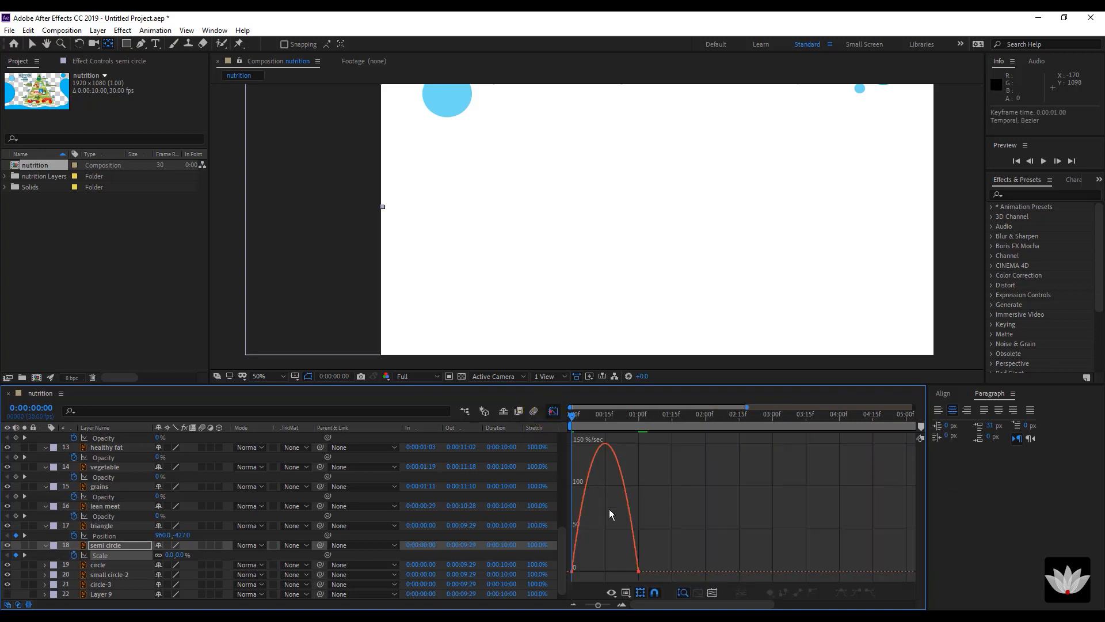
left_click_drag(640, 555, 605, 572)
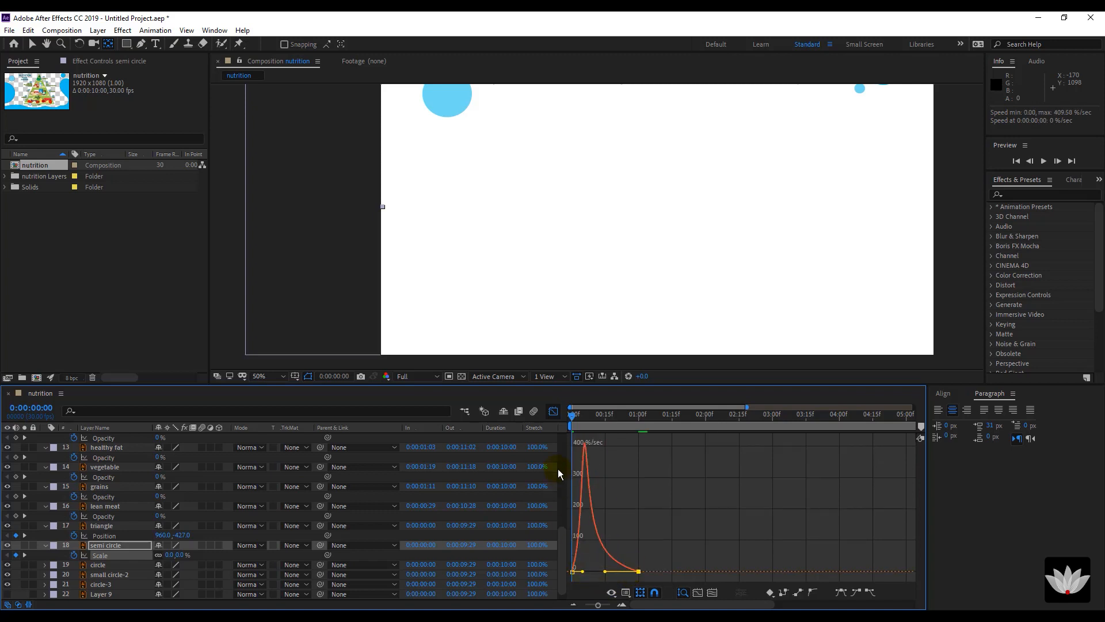
left_click(552, 411)
left_click(599, 557)
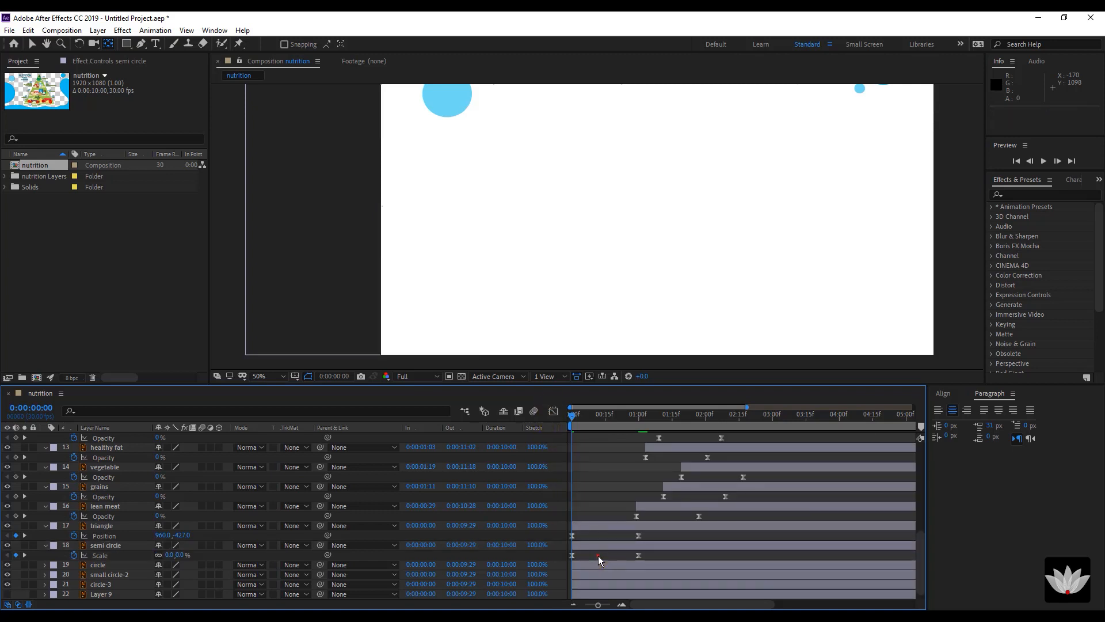
Centre the circle layer's anchor point and keyframe its Scale from 0% at 0:00:00:00 to full size at 0:00:01:00.
left_click_drag(578, 418, 639, 417)
scroll(509, 220, "down", 2)
scroll(509, 220, "up", 2)
left_click(97, 565)
key("s")
left_click(74, 555)
type("0")
left_click_drag(669, 266, 458, 161)
left_click_drag(639, 416, 571, 416)
Apply Easy Ease to the circle layer's Scale keyframes and reshape their speed curve in the Graph Editor.
right_click(572, 555)
mouse_move(624, 545)
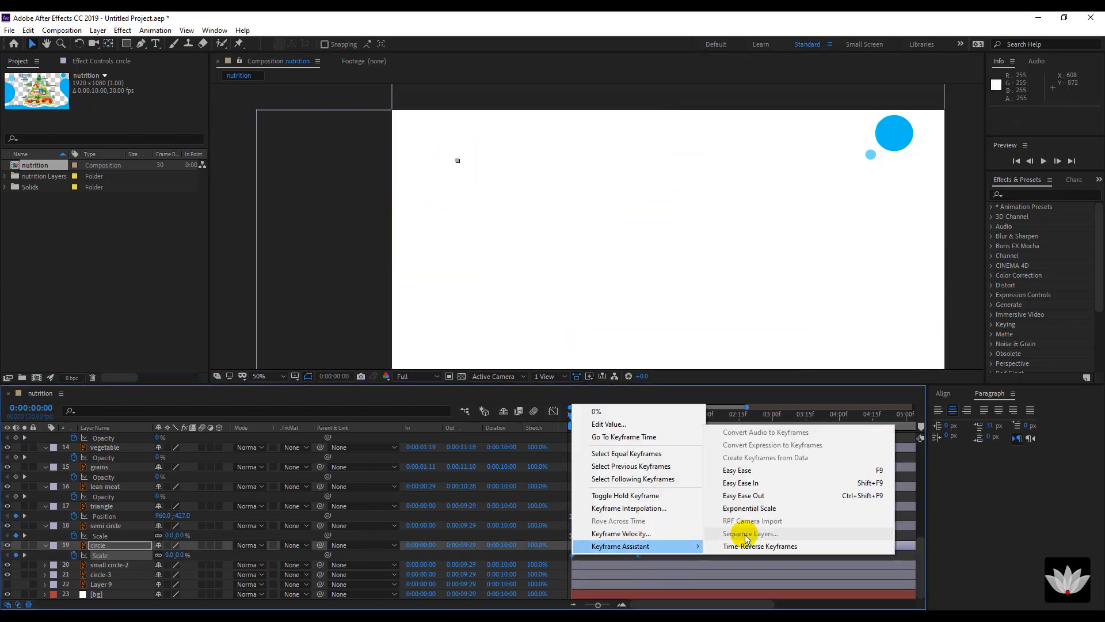
left_click(742, 469)
left_click(553, 411)
left_click_drag(594, 571, 632, 526)
left_click(553, 411)
Stagger the semi circle to start at 0:00:00:07 and the circle at 0:00:00:15, lengthening their scaling, and preview the motion.
mouse_move(655, 536)
left_mouse_down()
mouse_move(681, 536)
mouse_move(663, 536)
left_mouse_up()
left_click(553, 411)
left_click(554, 411)
key("space")
Set anchor points and keyframe Scale on small circle-2 and circle-3, growing from 0% at 0:00:00:00 until 0:00:01:00.
left_click_drag(775, 282, 609, 303)
left_click(109, 565)
left_click(101, 574, "shift")
type("s0")
Apply Easy Ease to the Scale keyframes of small circle-2 and circle-3 and reshape their speed curves.
right_click(571, 555)
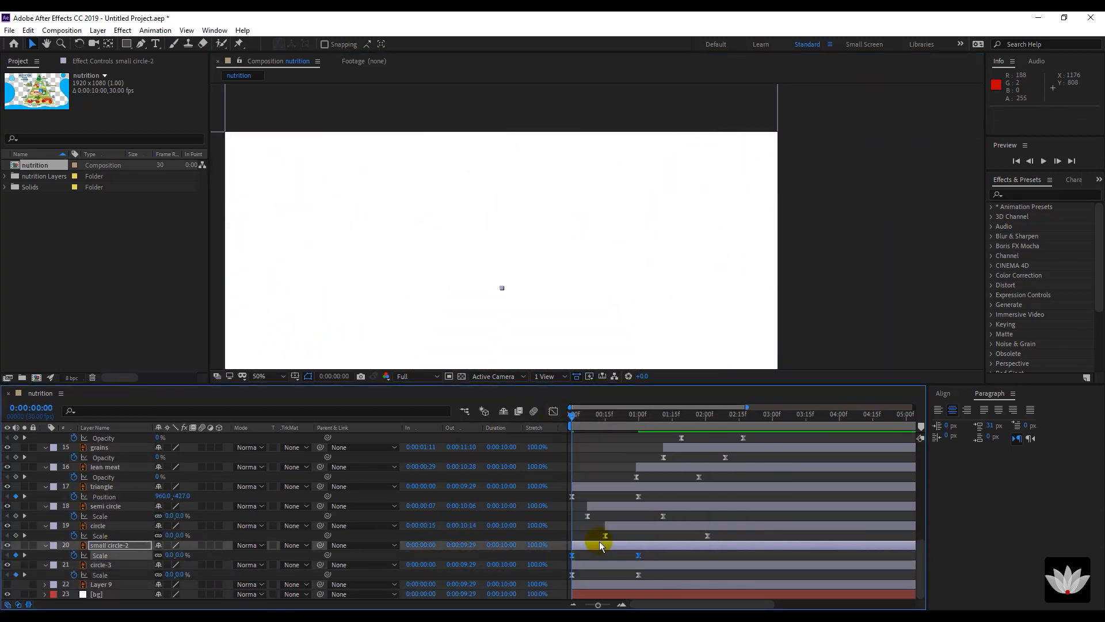
left_click(553, 411)
left_click_drag(584, 569, 626, 543)
left_click(553, 412)
Shift small circle-2 to start at 0:00:00:21 and circle-3 at 0:00:00:10, extend their scaling, and preview the result.
key("space")
left_click_drag(501, 288, 537, 230)
left_click_drag(616, 543, 650, 565)
key("space")
key("space")
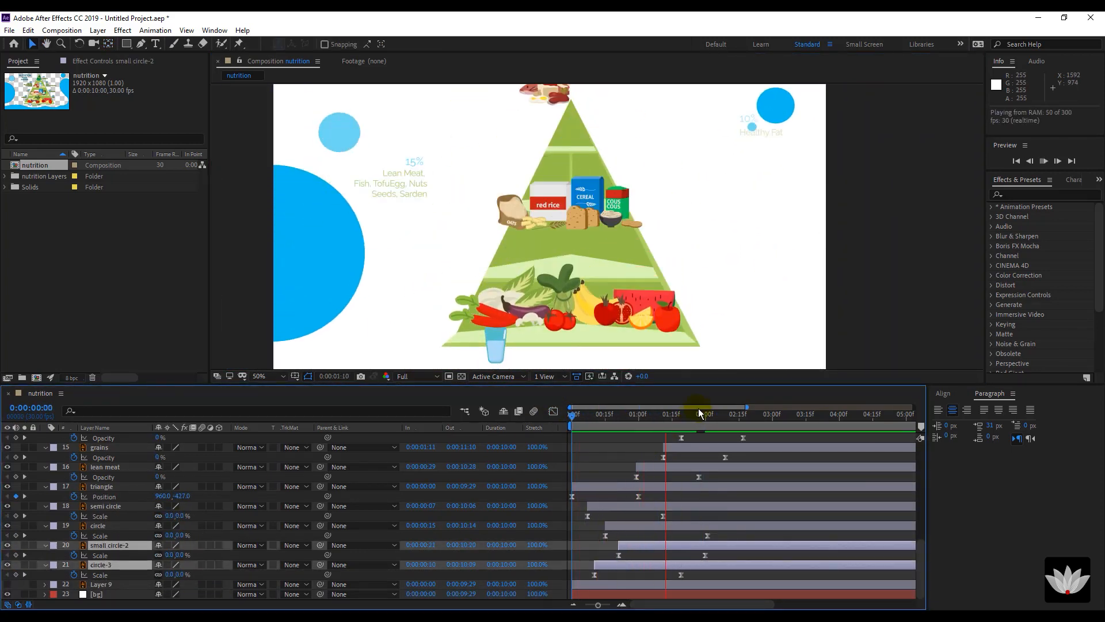
Replay the whole pyramid animation at a smaller view and return the playhead to 0:00:00:00.
scroll(747, 283, "down", 2)
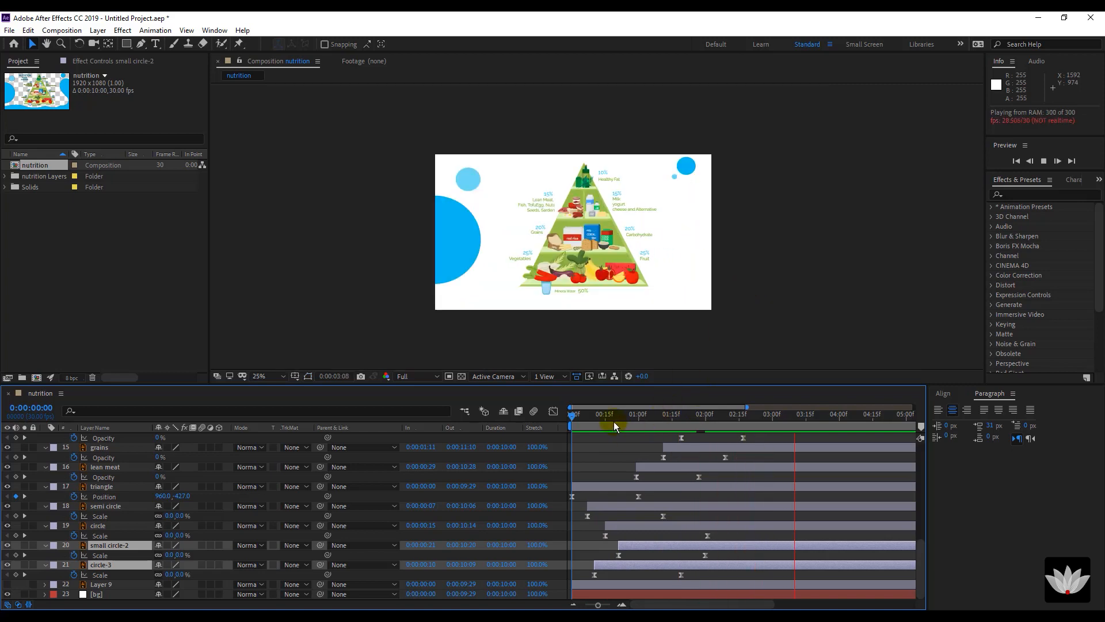
key("space")
left_click_drag(574, 417, 612, 421)
key("space")
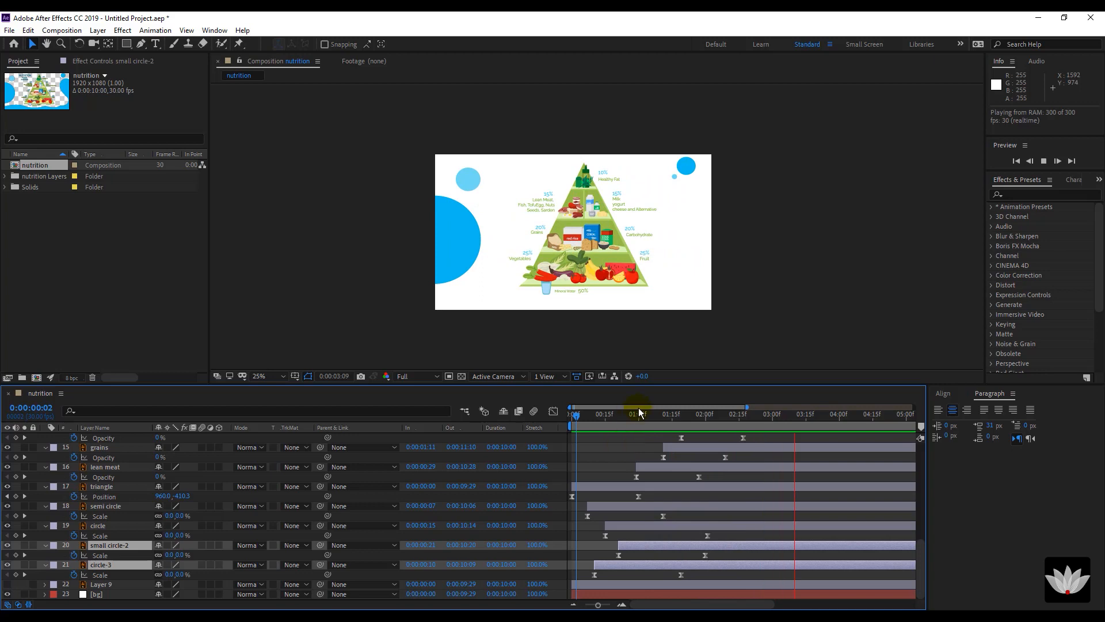
left_click_drag(614, 419, 547, 440)
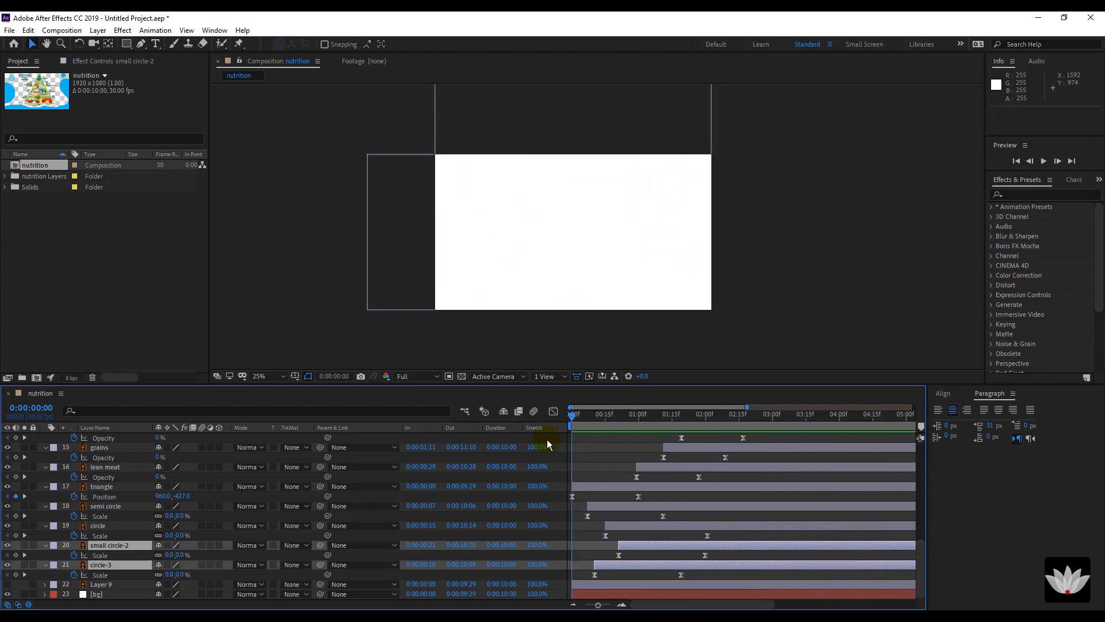
Collapse the revealed animated properties of all the layers and clear the selection.
left_click(141, 516)
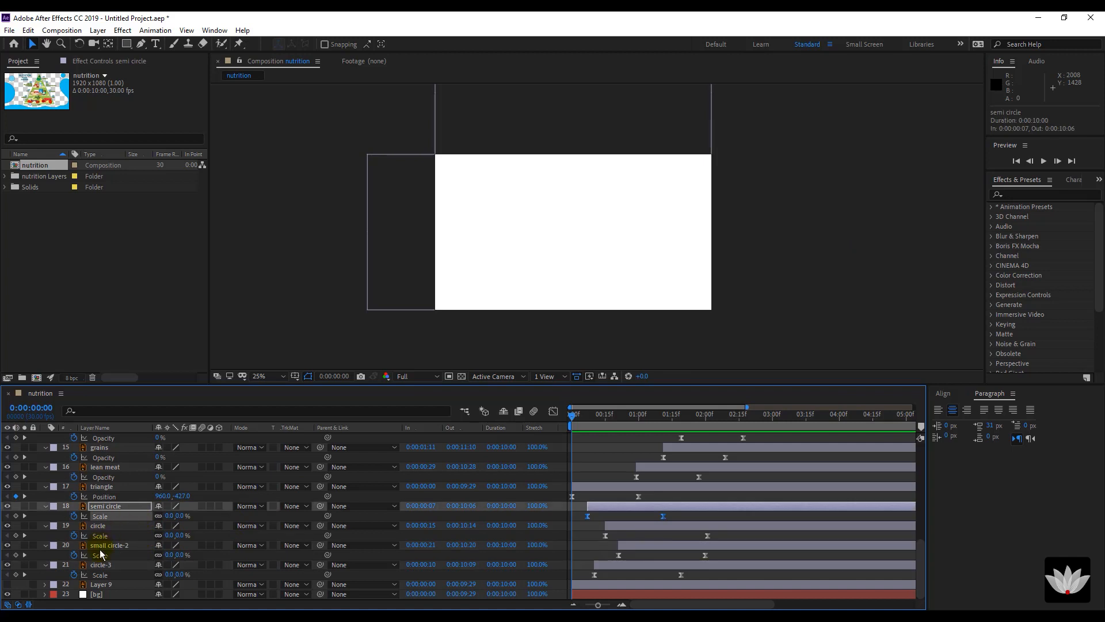
left_click(106, 566)
scroll(105, 495, "up", 8)
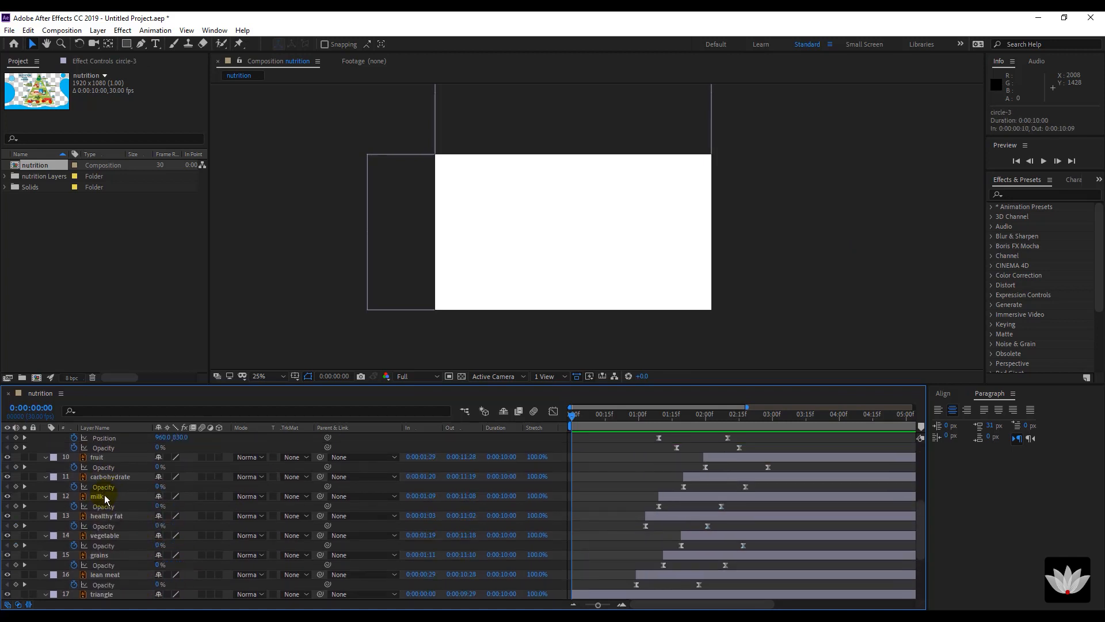
scroll(116, 474, "up", 3)
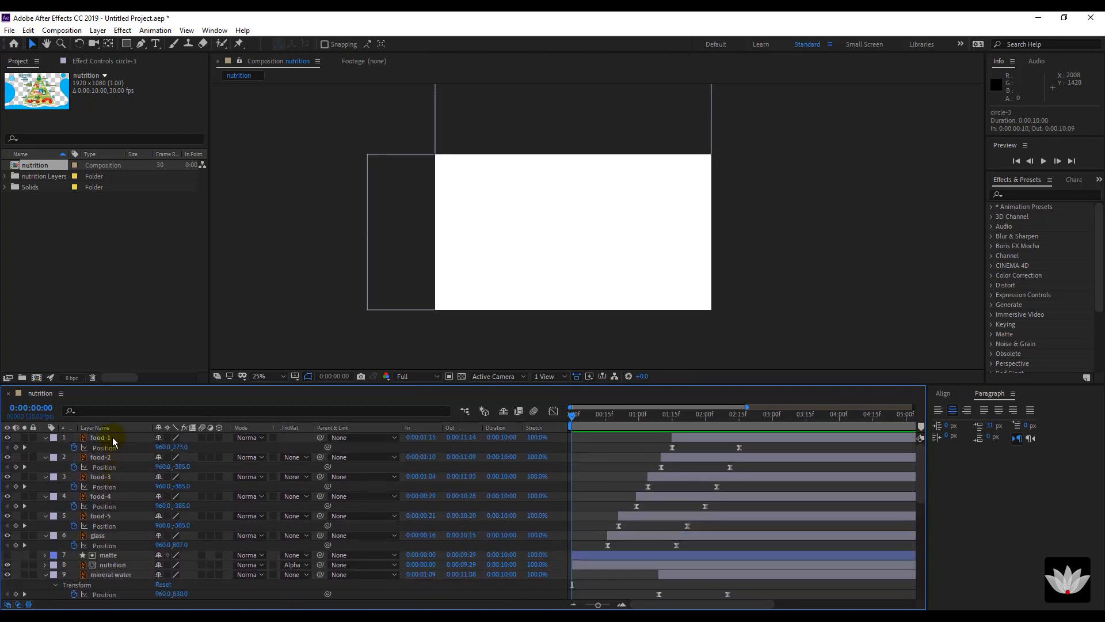
key("ctrl+a")
key("u")
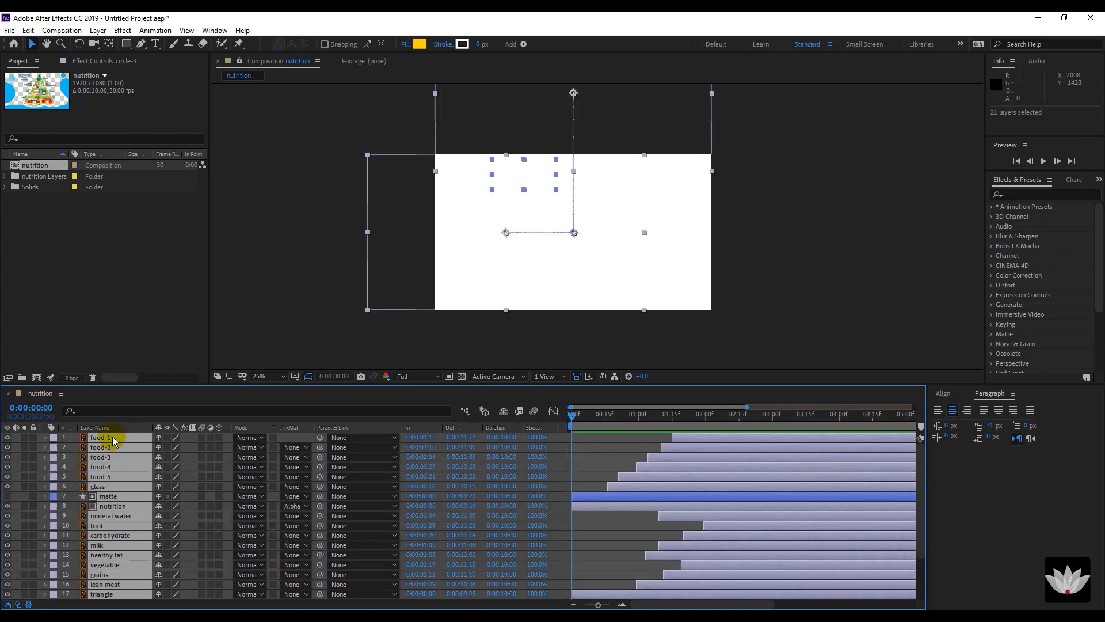
scroll(120, 515, "down", 2)
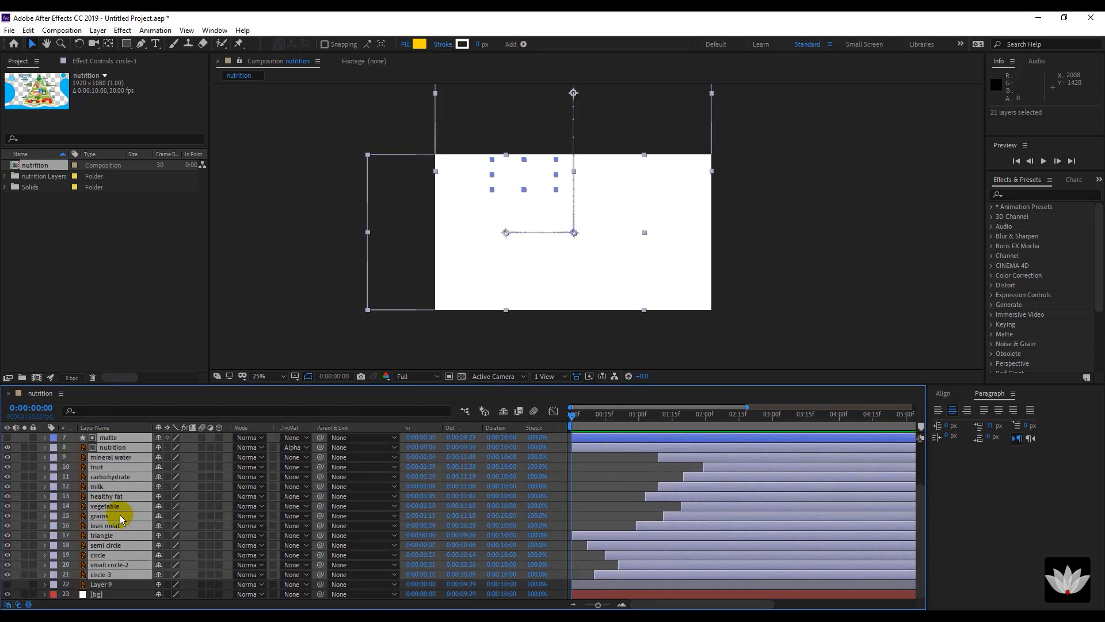
left_click(596, 492)
scroll(596, 491, "up", 2)
left_click(593, 490)
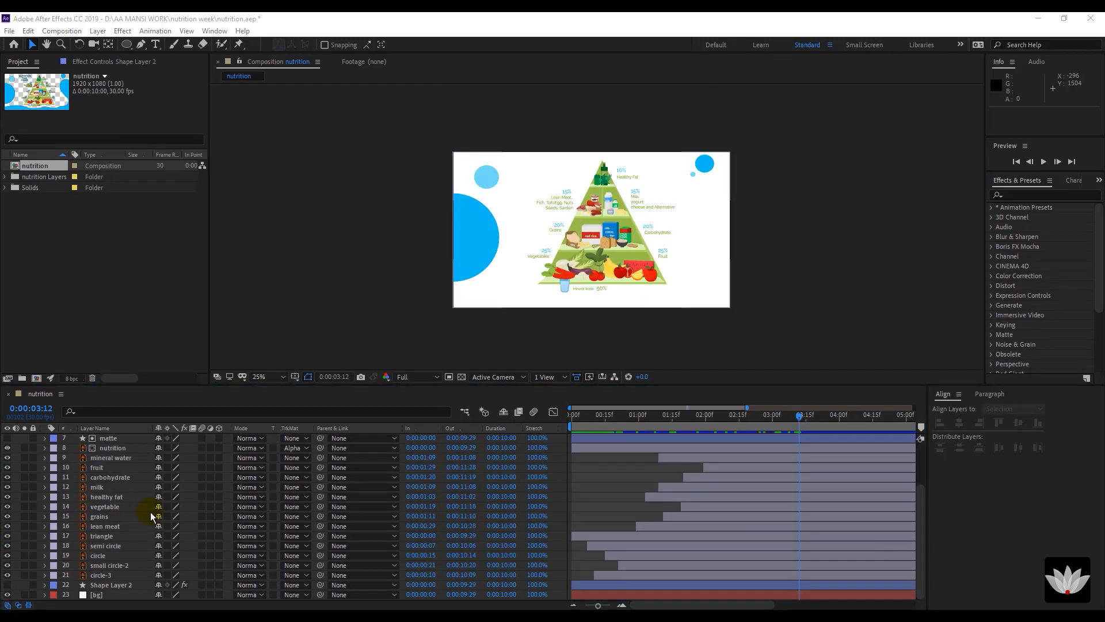
Draw a light blue circle about 790 px across over the food pyramid as a new shape layer.
left_click(126, 45)
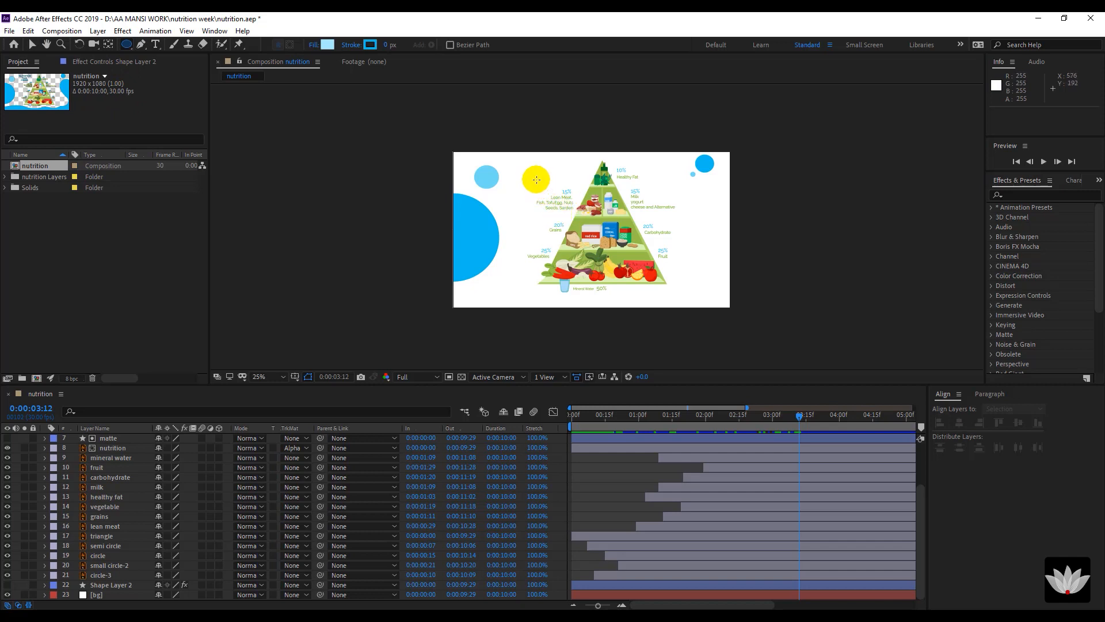
mouse_move(536, 180)
left_mouse_down()
mouse_move(666, 281)
mouse_move(646, 263)
left_mouse_up()
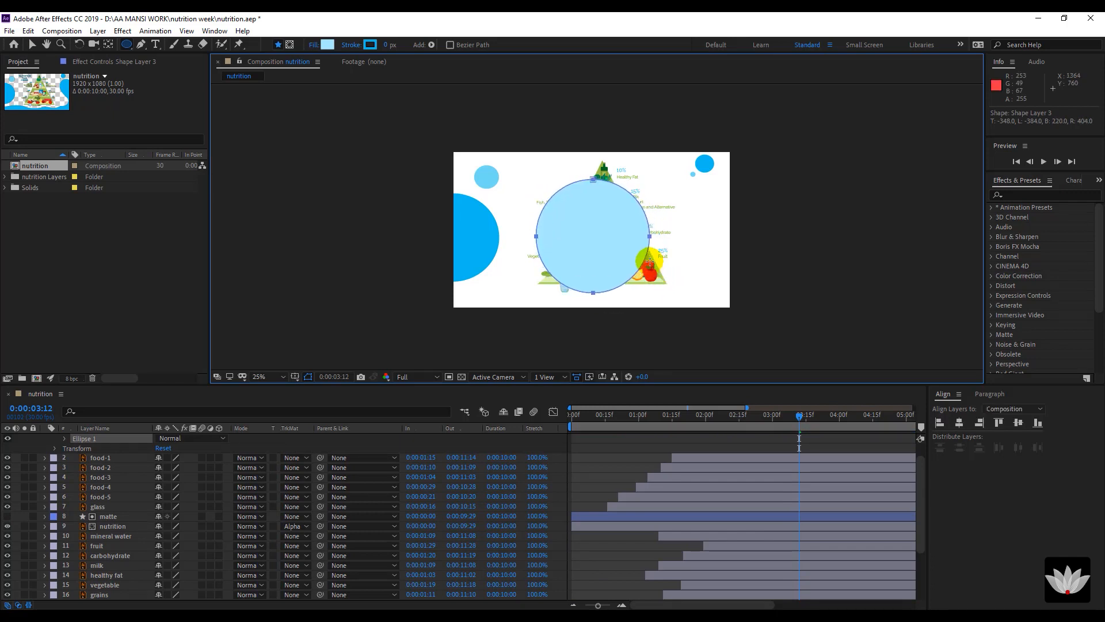
scroll(117, 427, "up", 1)
Centre the new circle's anchor point on the shape and move the layer to position 1000, 568.
left_click(116, 439)
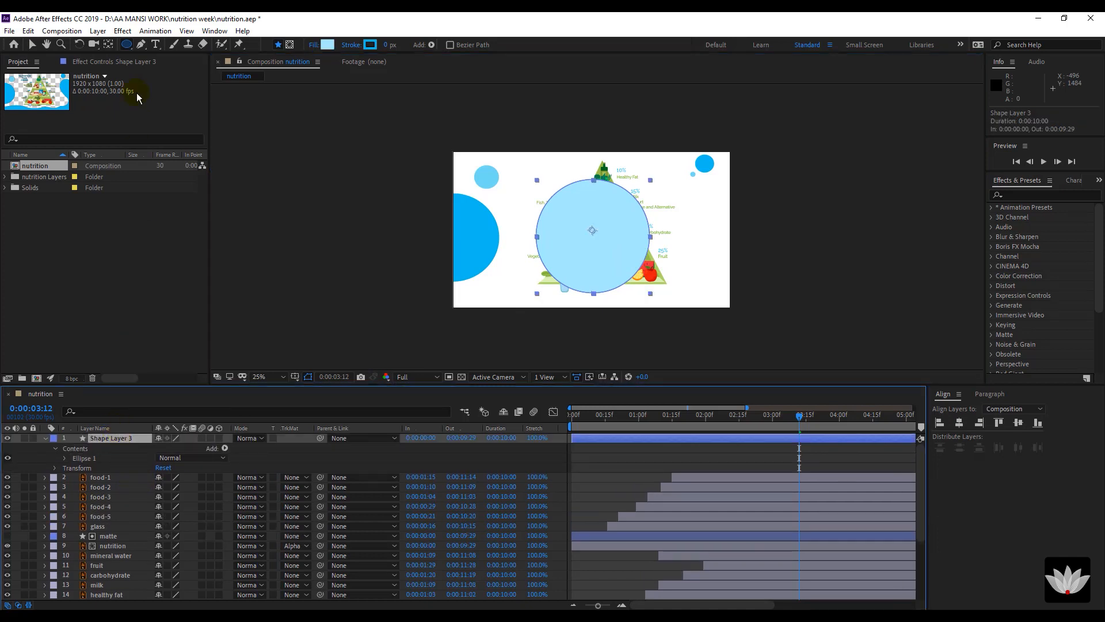
left_click(108, 45)
left_click_drag(592, 230, 594, 238)
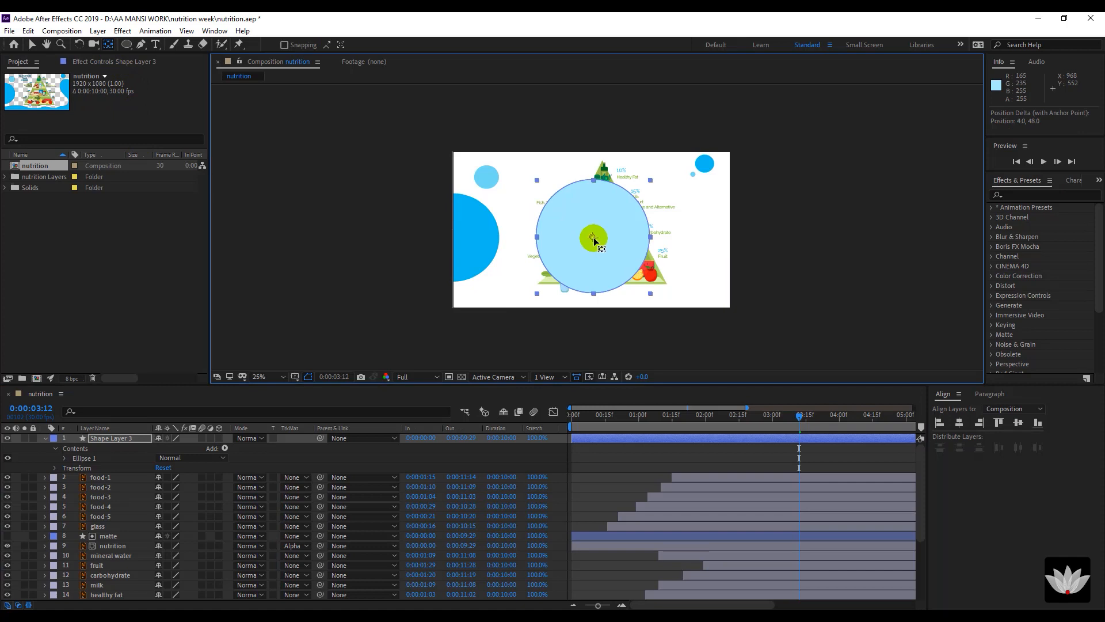
left_click(115, 439)
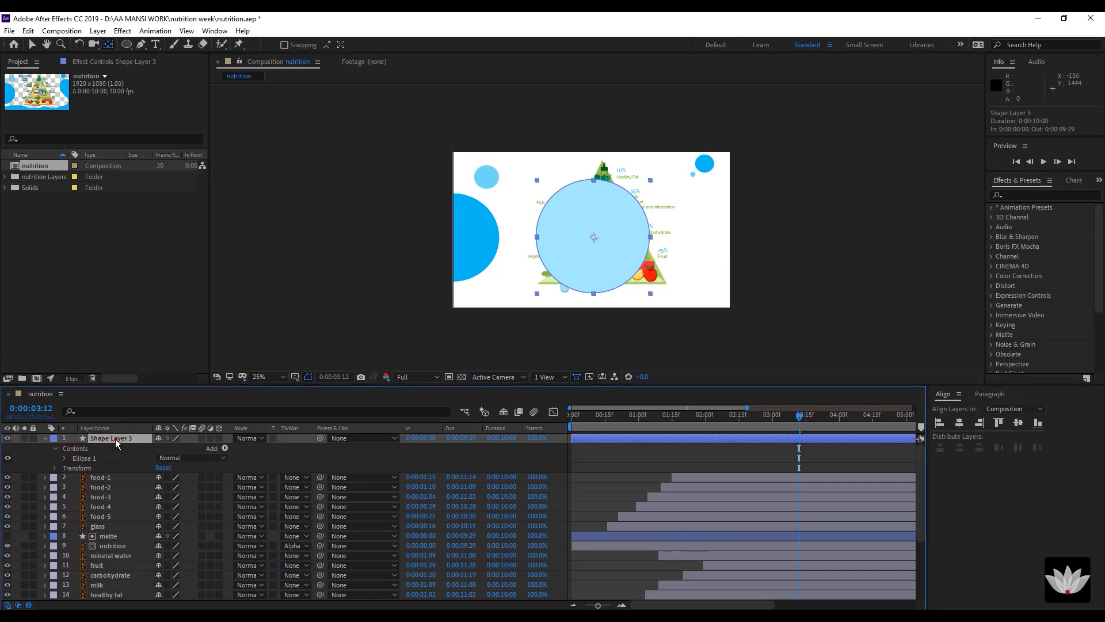
key("v")
left_click_drag(596, 261, 603, 257)
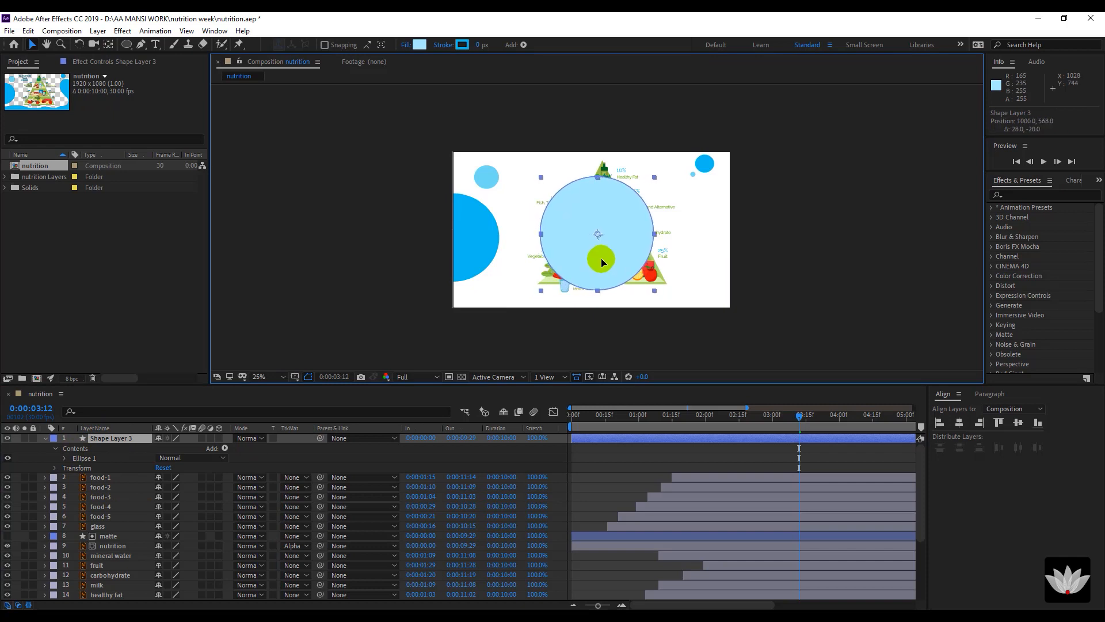
Find the Turbulent Displace effect and apply it to the light blue circle's shape layer.
left_click(1031, 198)
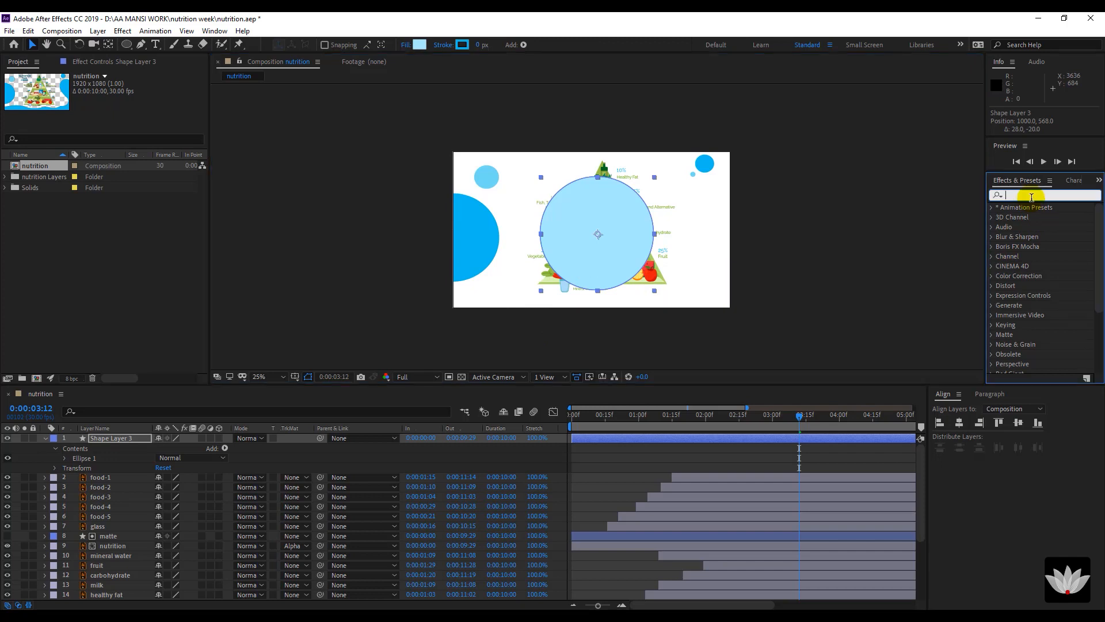
type("tu")
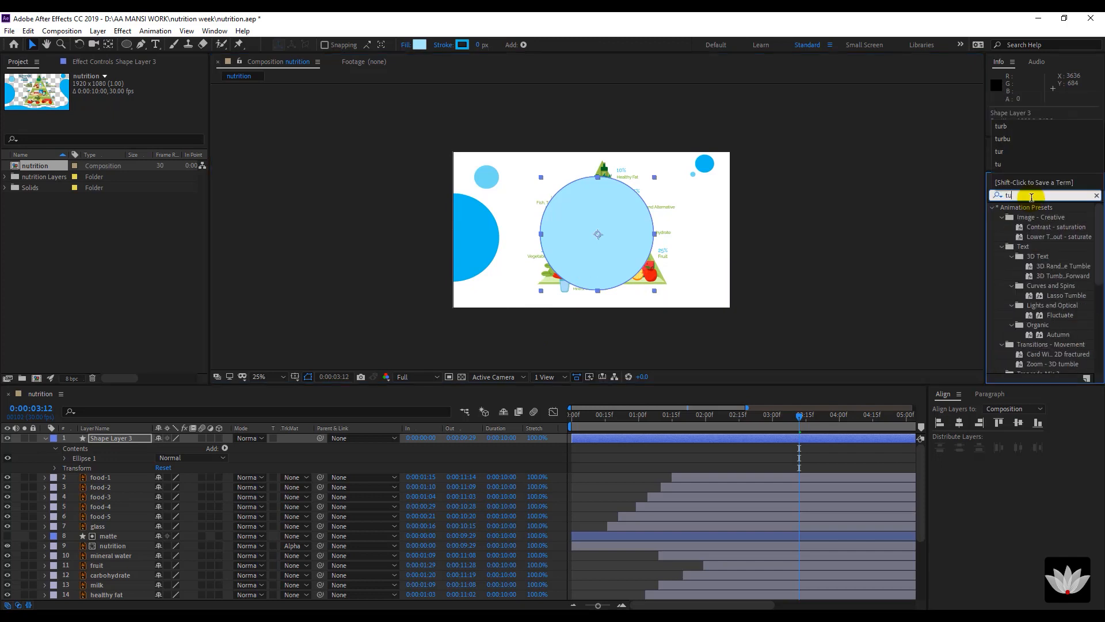
type("rb")
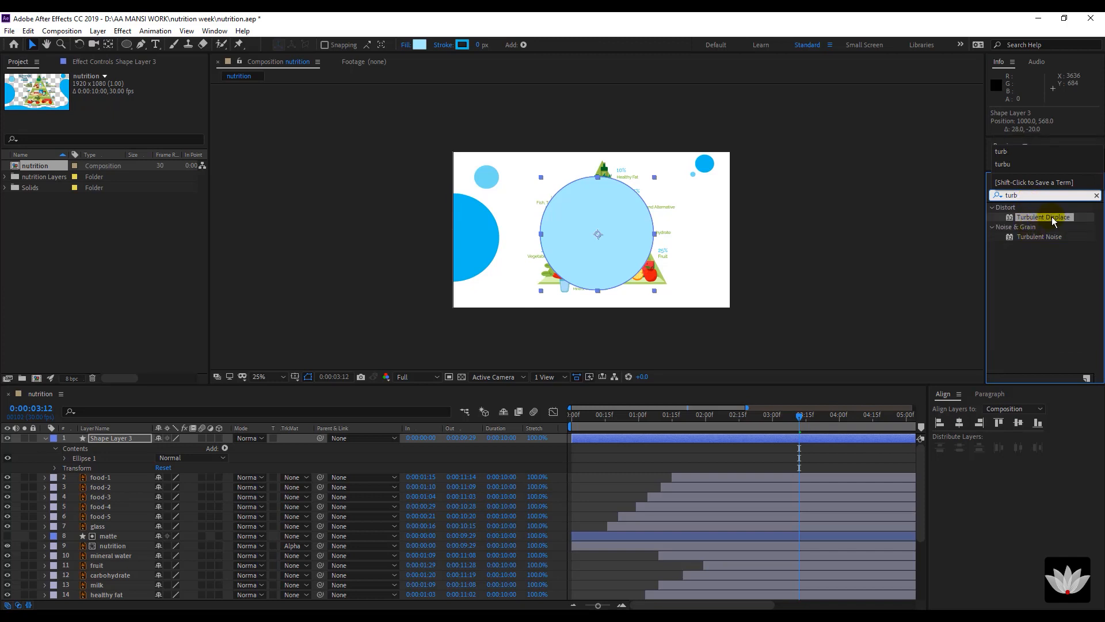
left_click_drag(1051, 216, 130, 439)
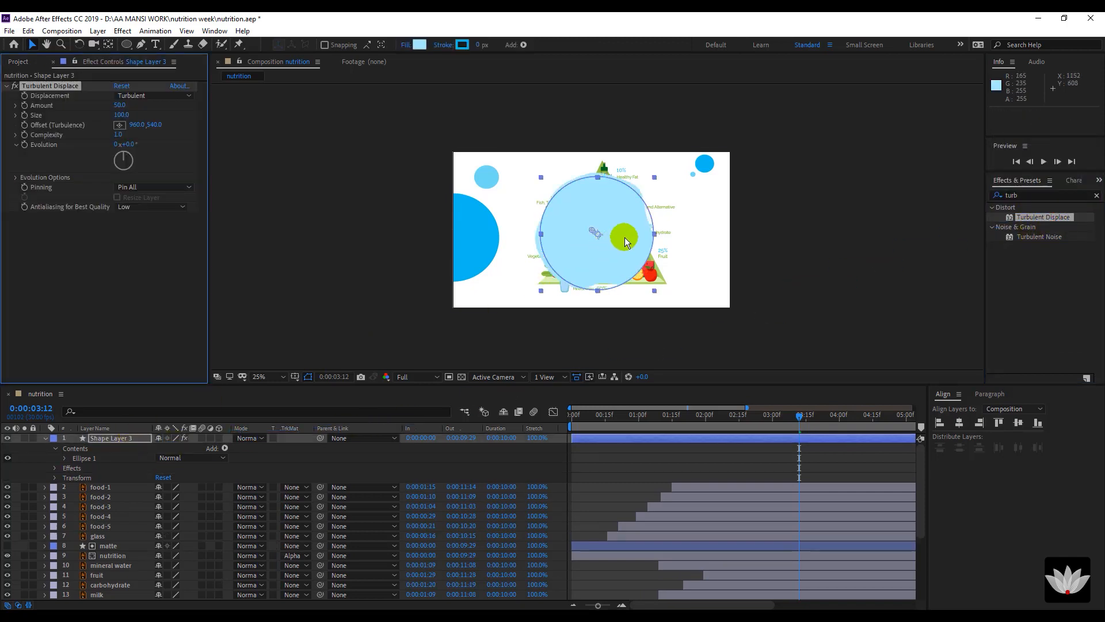
scroll(627, 237, "up", 2)
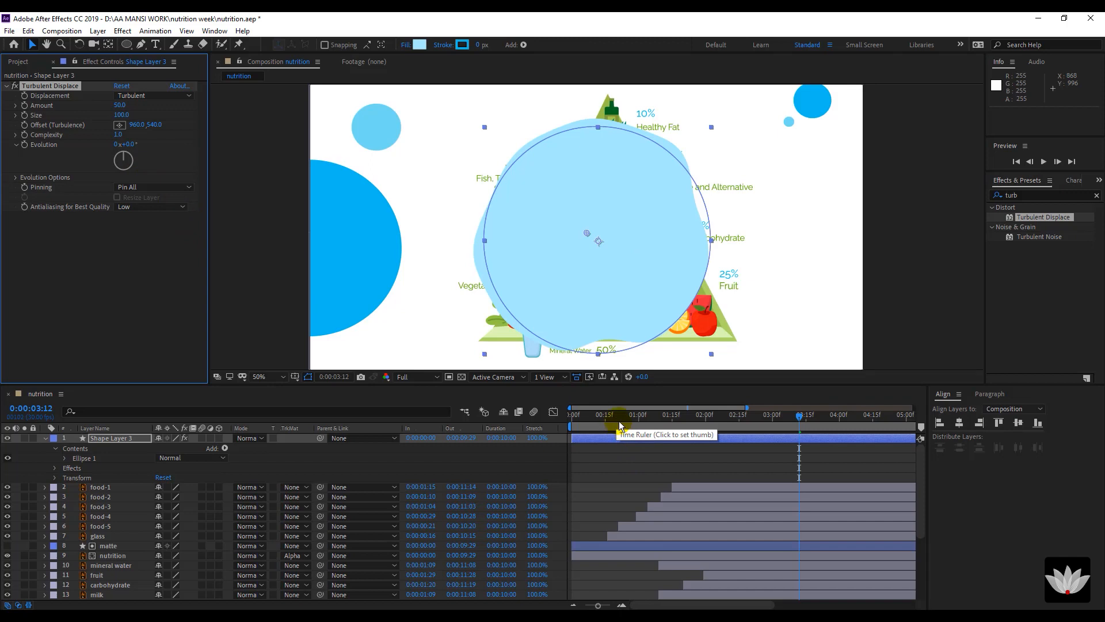
Set keyframes at 0:00:01:00 for the light blue circle's Turbulent Displace, with Amount -295 and Size 100.
left_click_drag(619, 426, 637, 450)
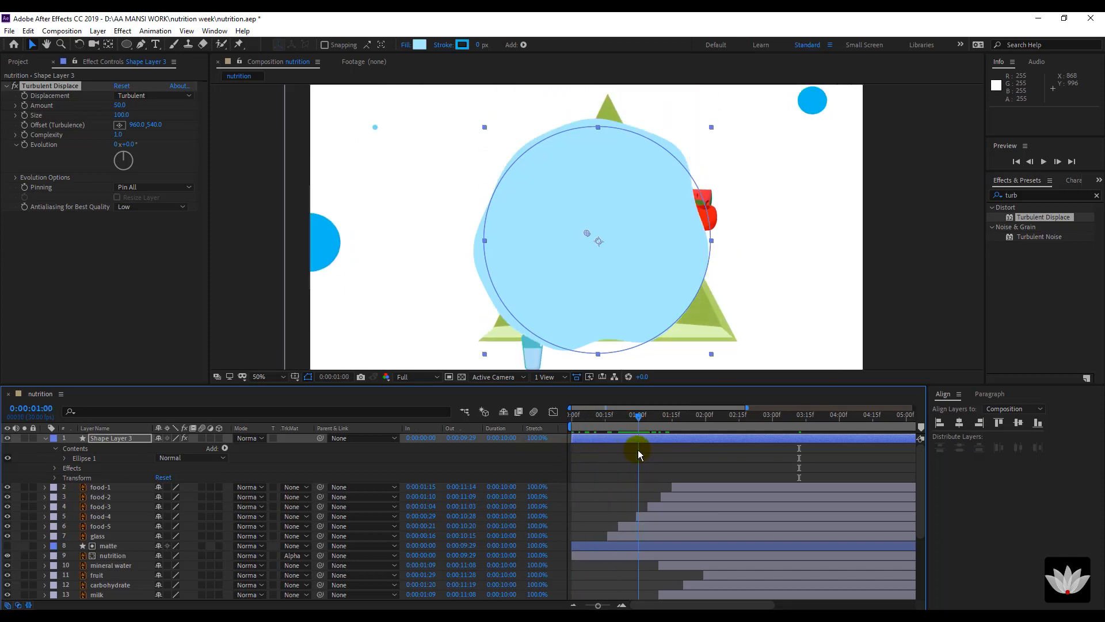
left_click(120, 108)
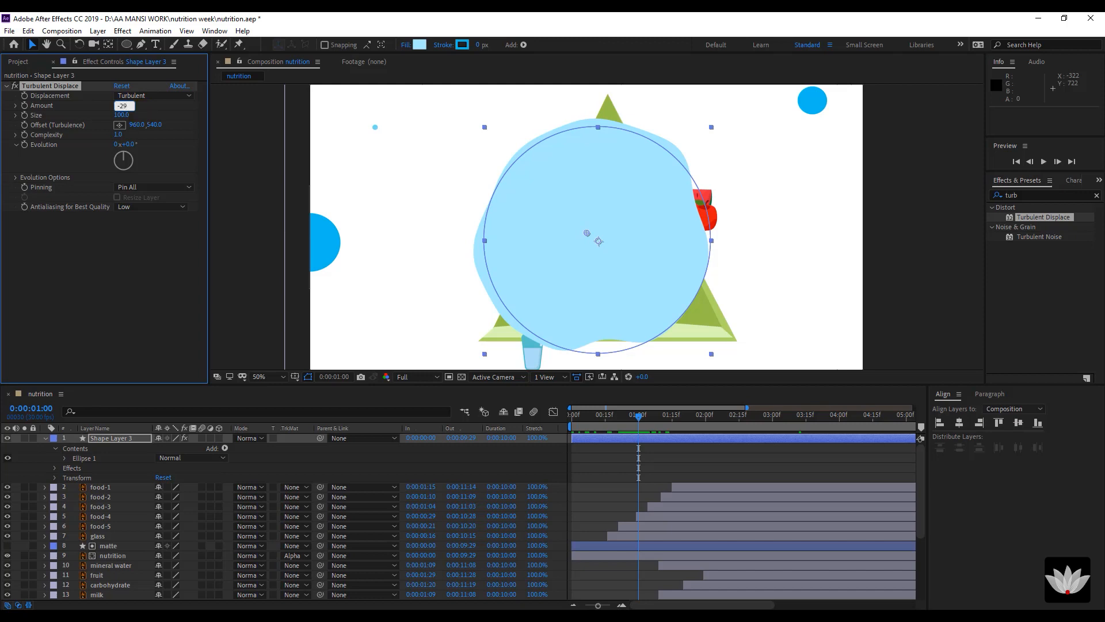
type("-295")
left_click(588, 456)
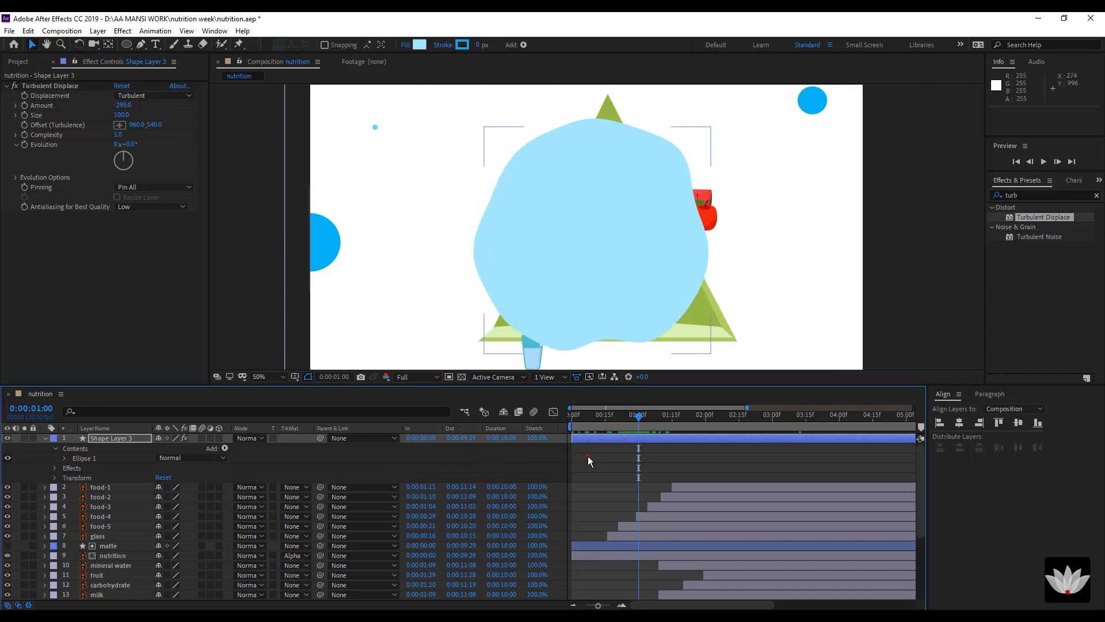
left_click(121, 114)
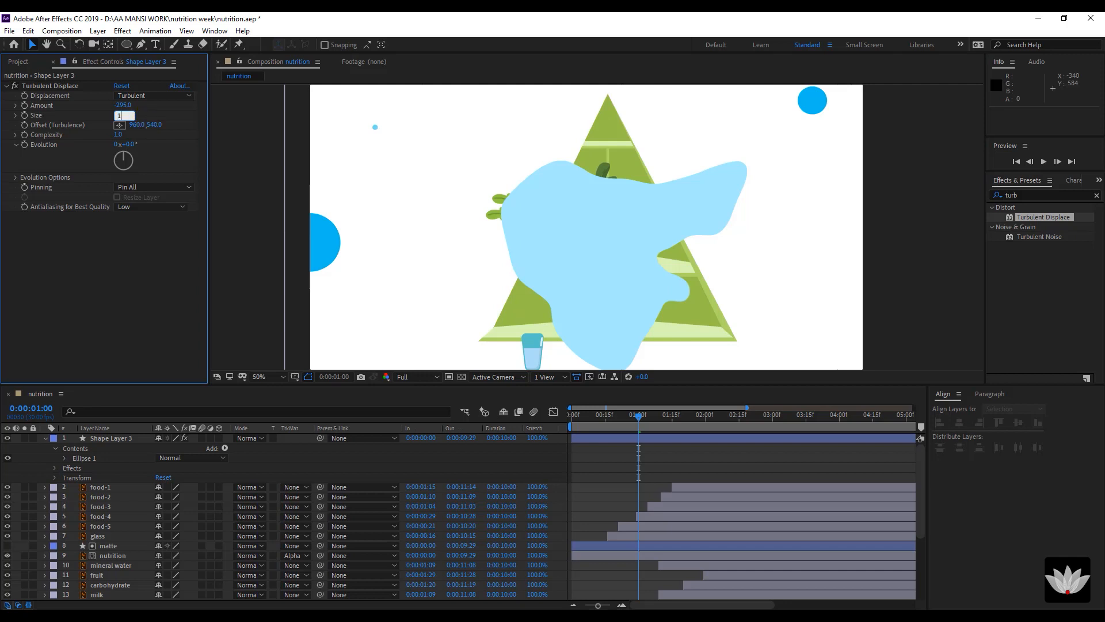
type("100")
key("Return")
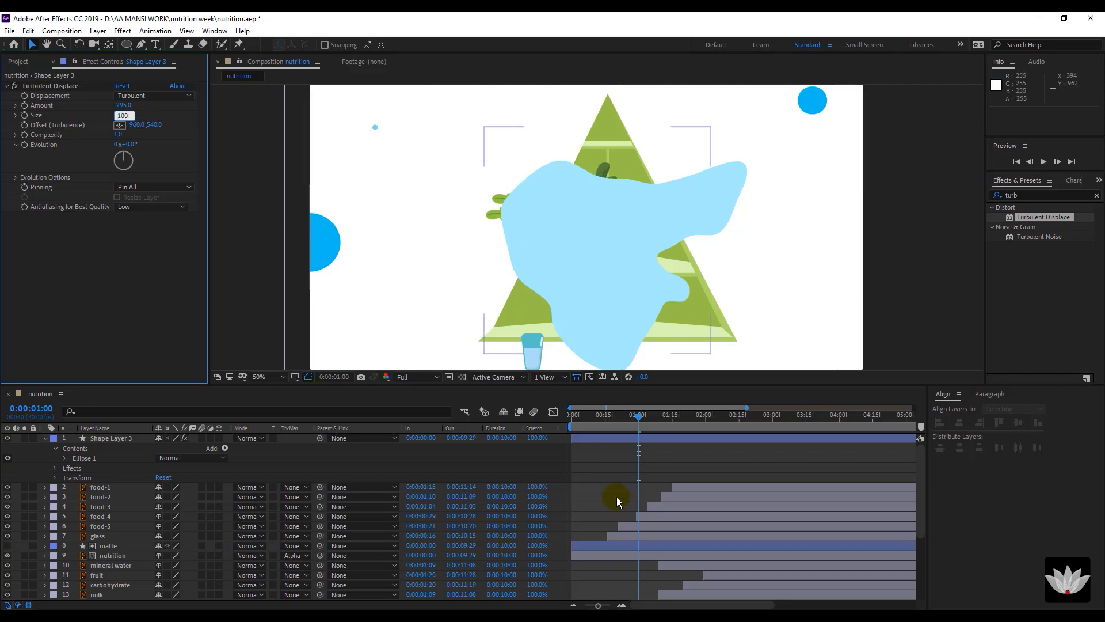
left_click(618, 457)
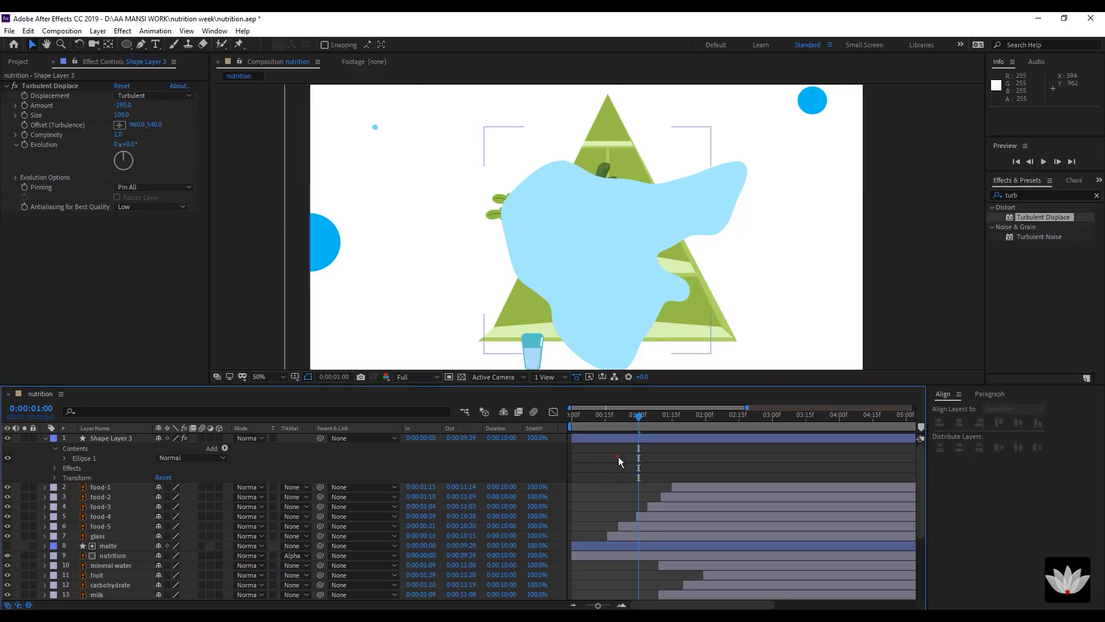
left_click(27, 115)
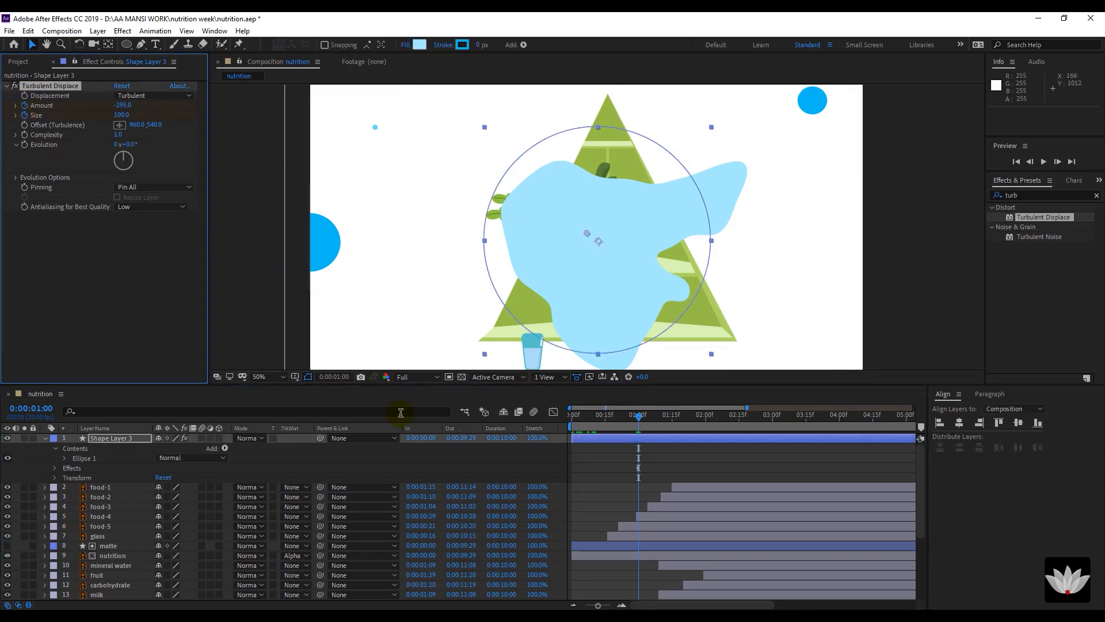
Reveal the shape layer's keyframed properties and set Turbulent Displace Amount to 2865 and Size to 305 at 0:00:00:00.
left_click(595, 438)
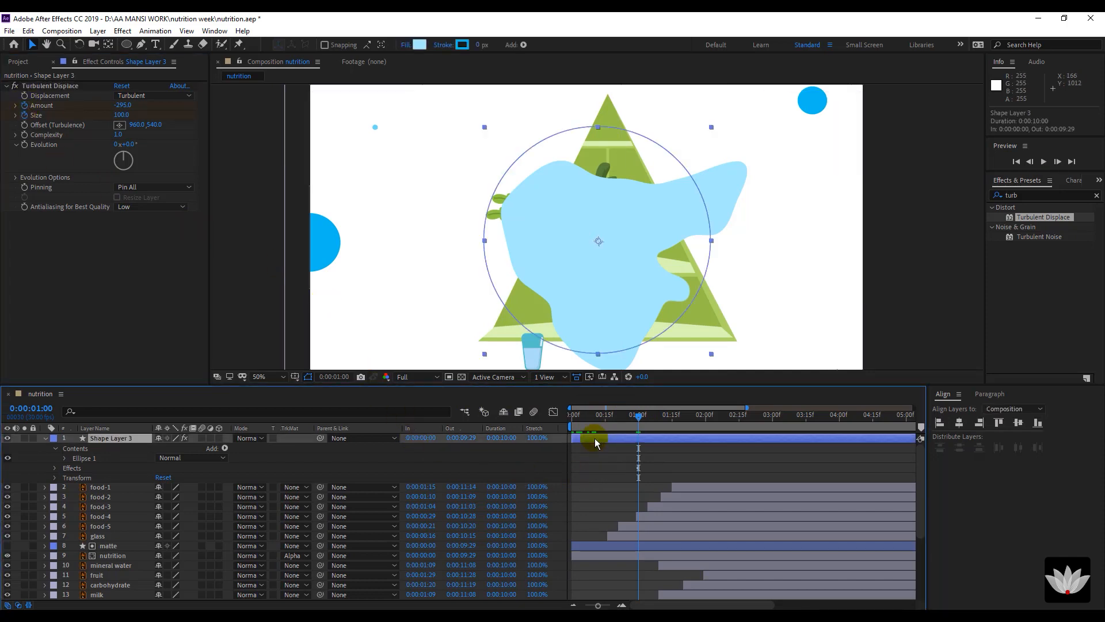
key("u")
left_click_drag(588, 419, 539, 429)
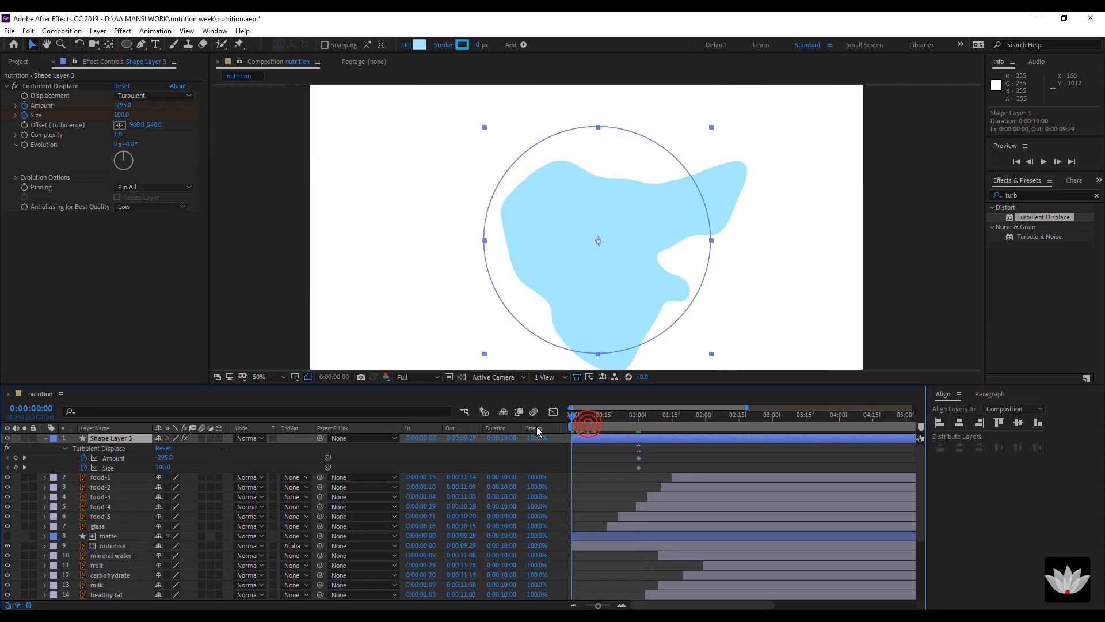
left_click(123, 105)
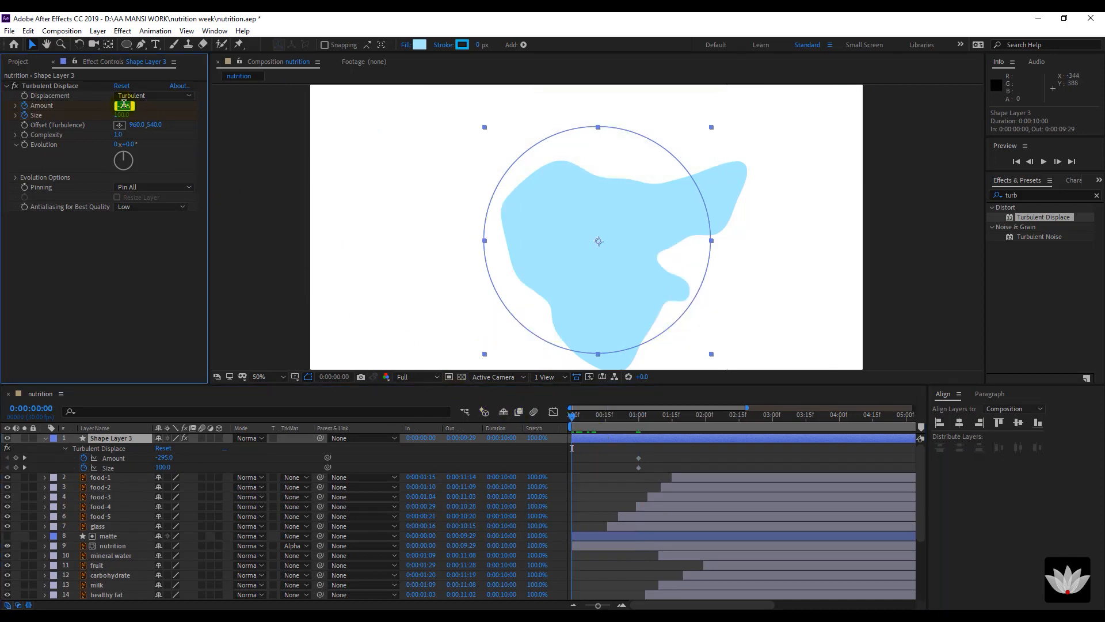
type("2865")
key("Return")
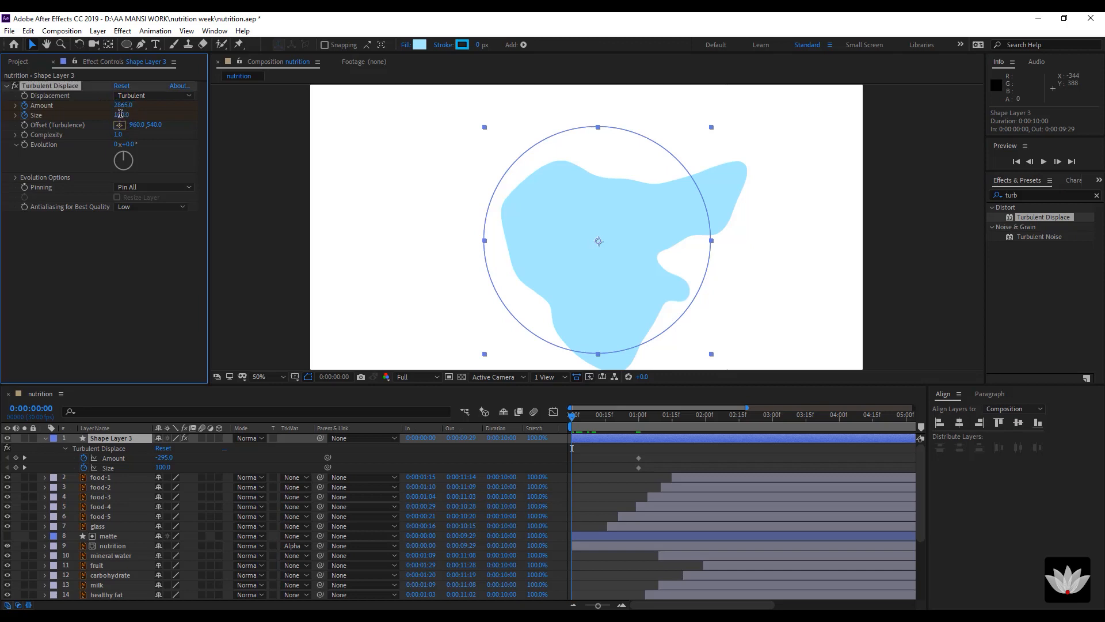
left_click(124, 116)
type("3")
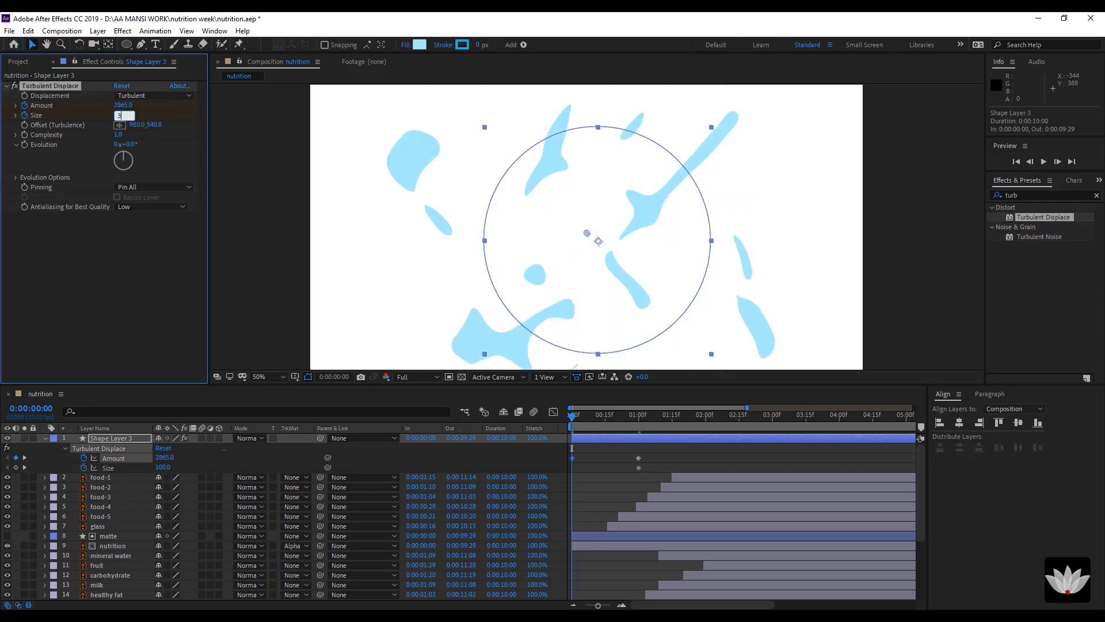
type("05")
key("Return")
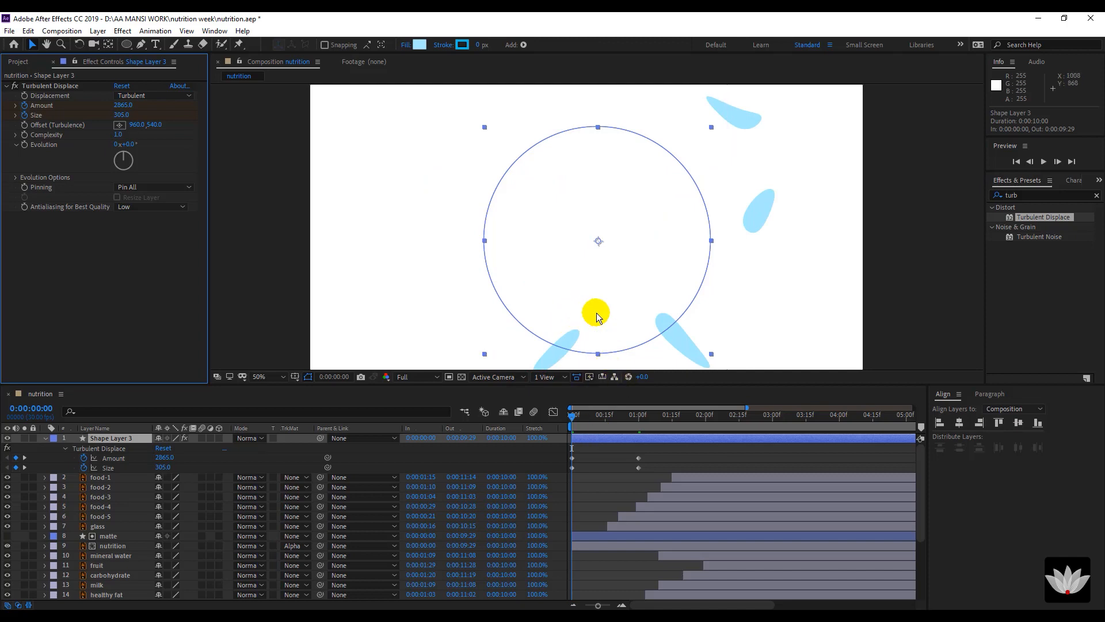
Add a Turbulent Displace Amount keyframe of 1904 at 0:00:03:00 on the light blue shape layer.
scroll(591, 301, "down", 2)
left_click_drag(588, 413, 772, 492)
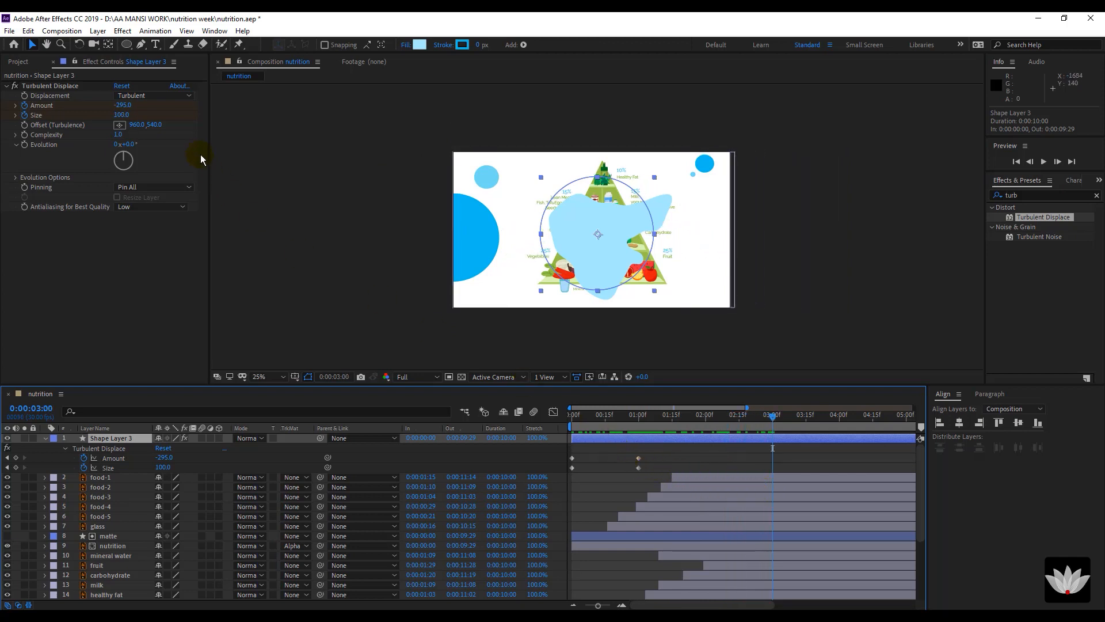
key("period")
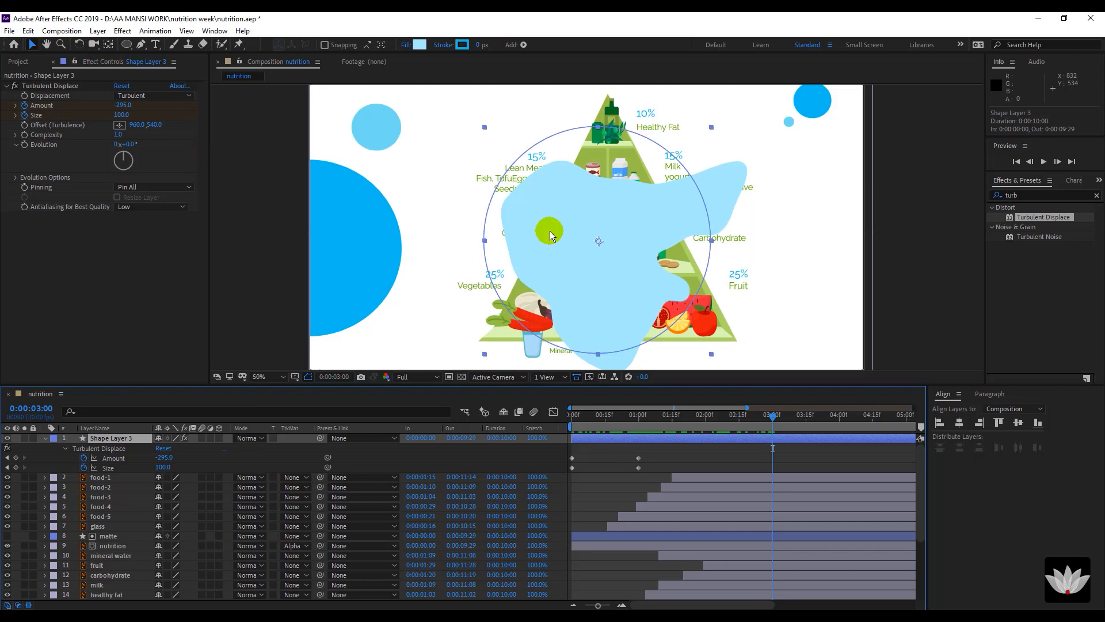
left_click(123, 106)
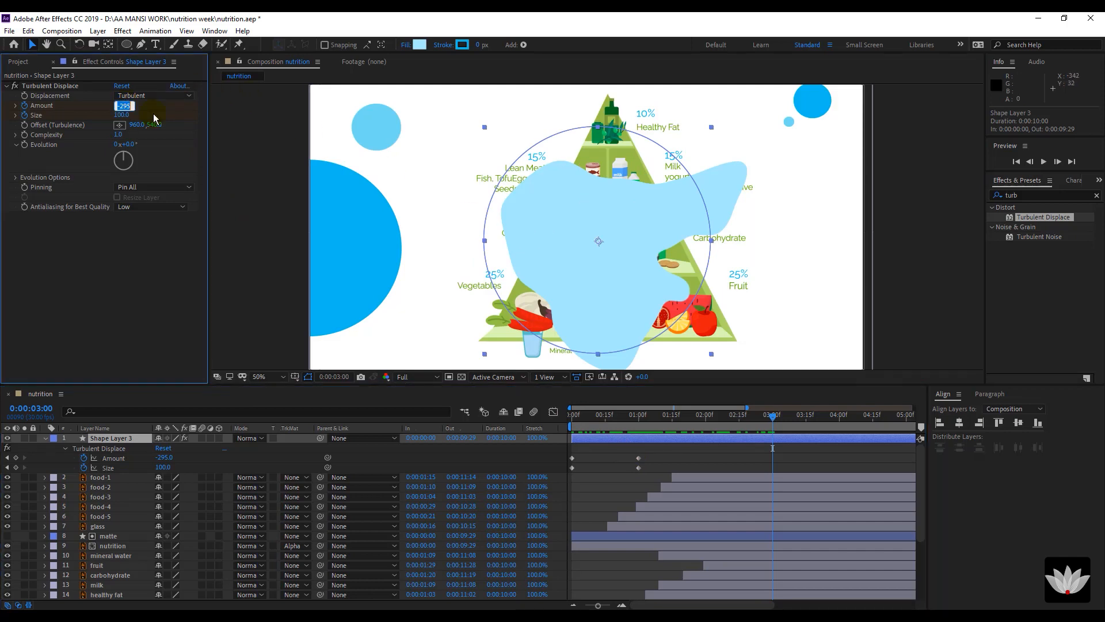
type("1904")
left_click(686, 457)
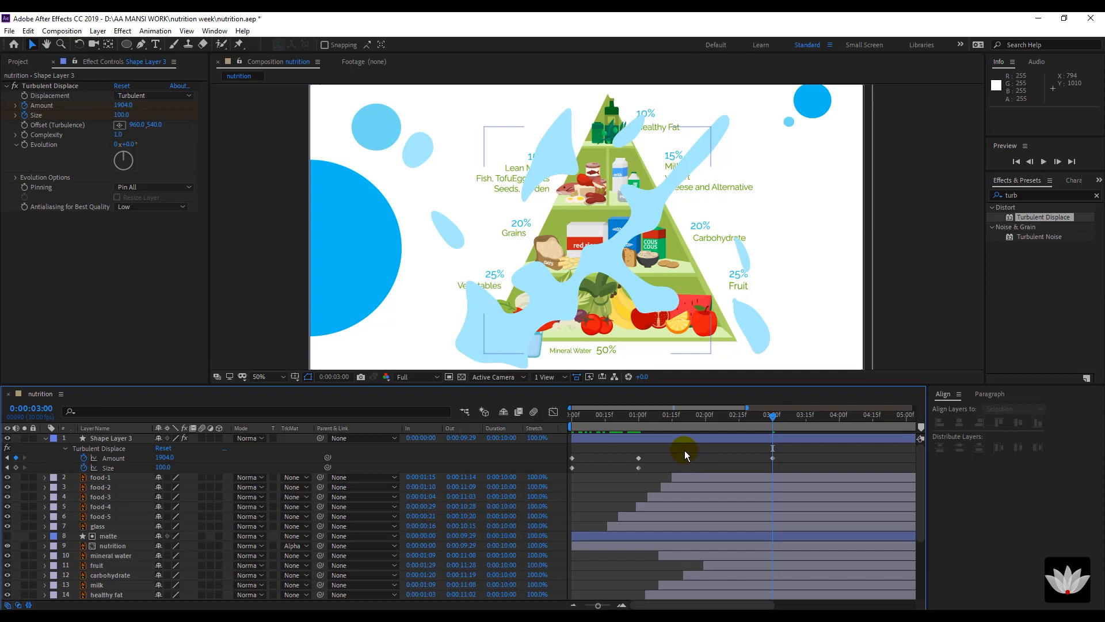
Apply Easy Ease to all the Amount and Size keyframes of the light blue shape's Turbulent Displace effect.
scroll(585, 274, "down", 2)
left_click_drag(579, 432, 771, 458)
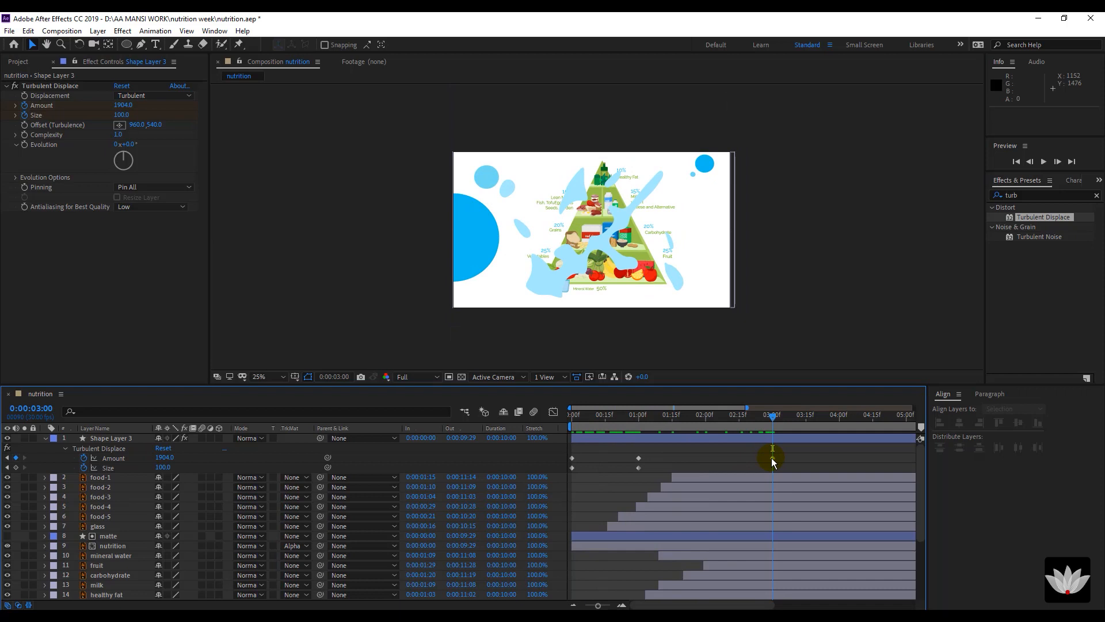
left_click_drag(786, 453, 572, 468)
right_click(572, 468)
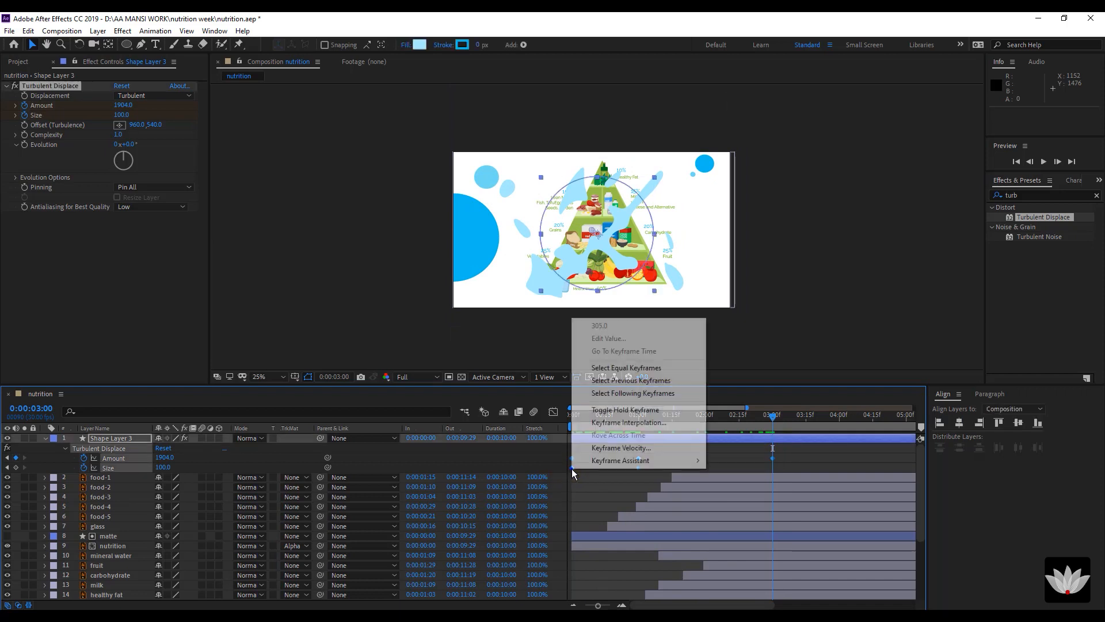
mouse_move(596, 463)
left_click(728, 499)
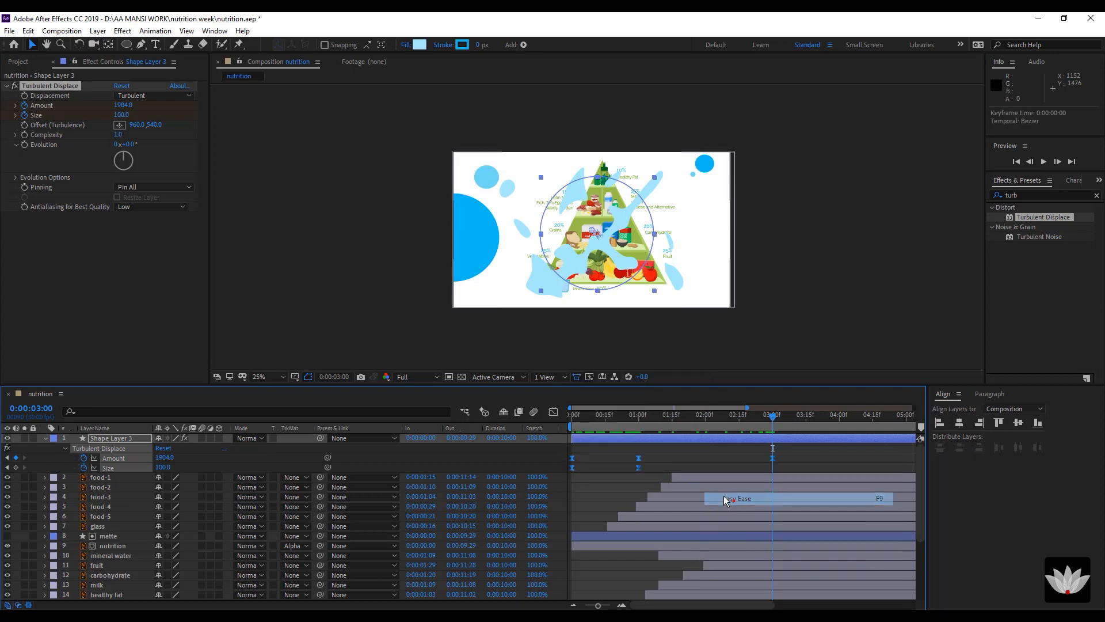
Play the composition from the start and scrub to 0:00:03:00 to review the blob's distortion.
left_click_drag(586, 425, 554, 430)
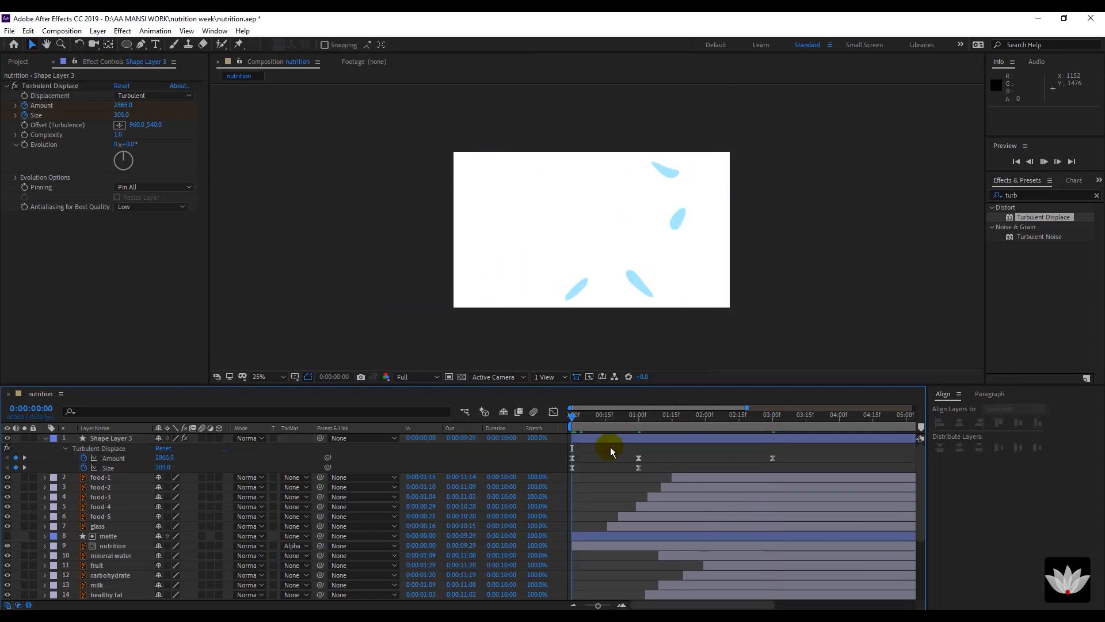
key("space")
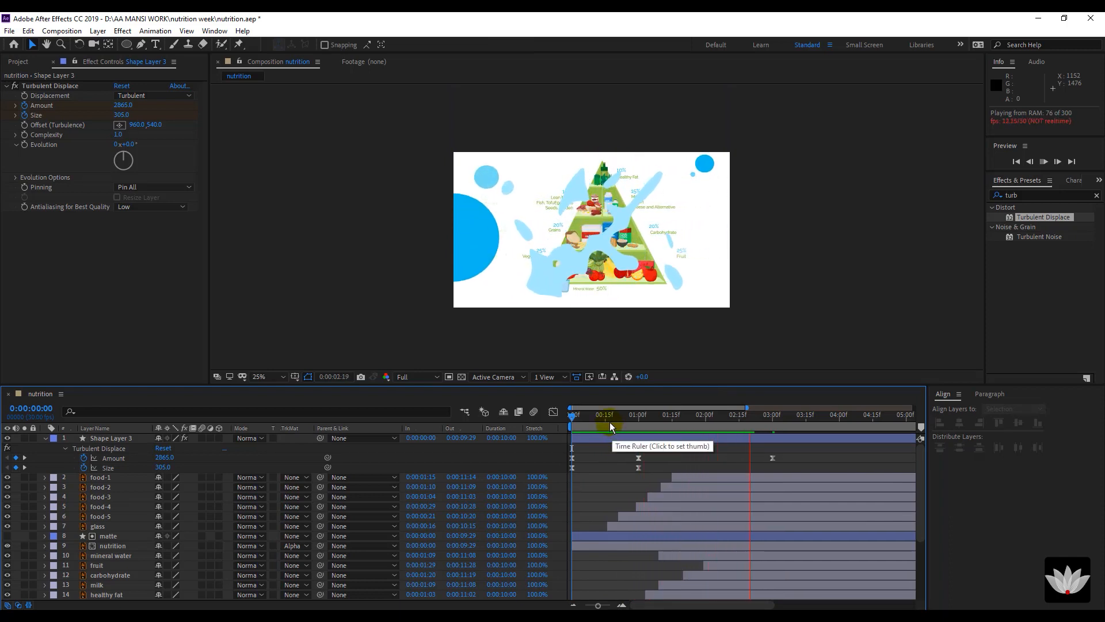
left_click_drag(588, 413, 771, 467)
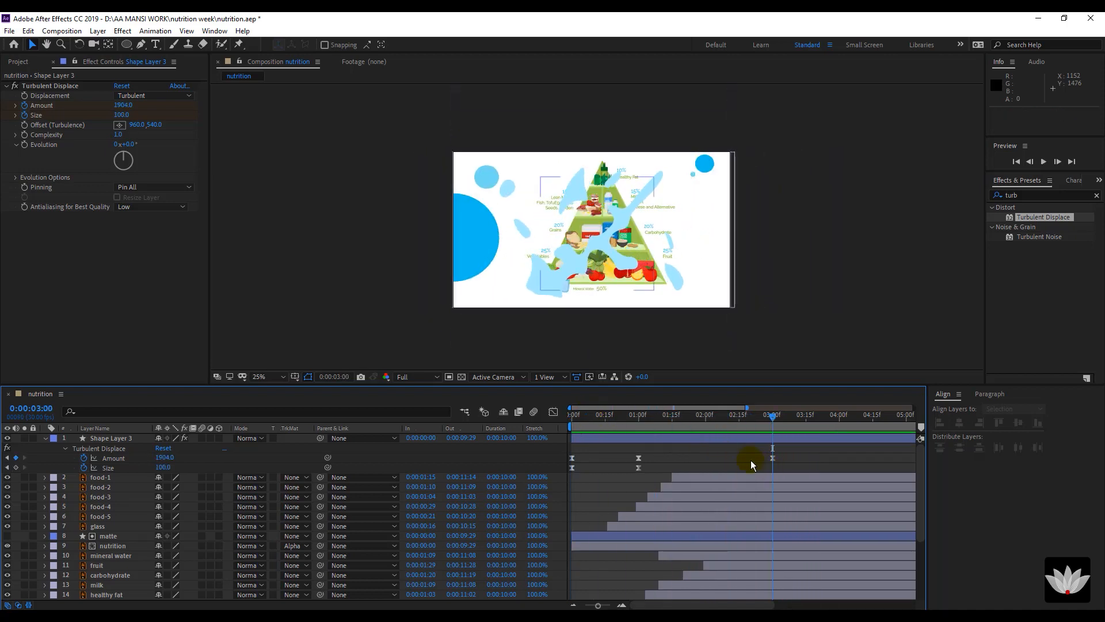
Add a Position keyframe to the light blue shape layer at 0:00:02:00 and set its X position to 1587.
left_click(628, 435)
left_click(628, 437)
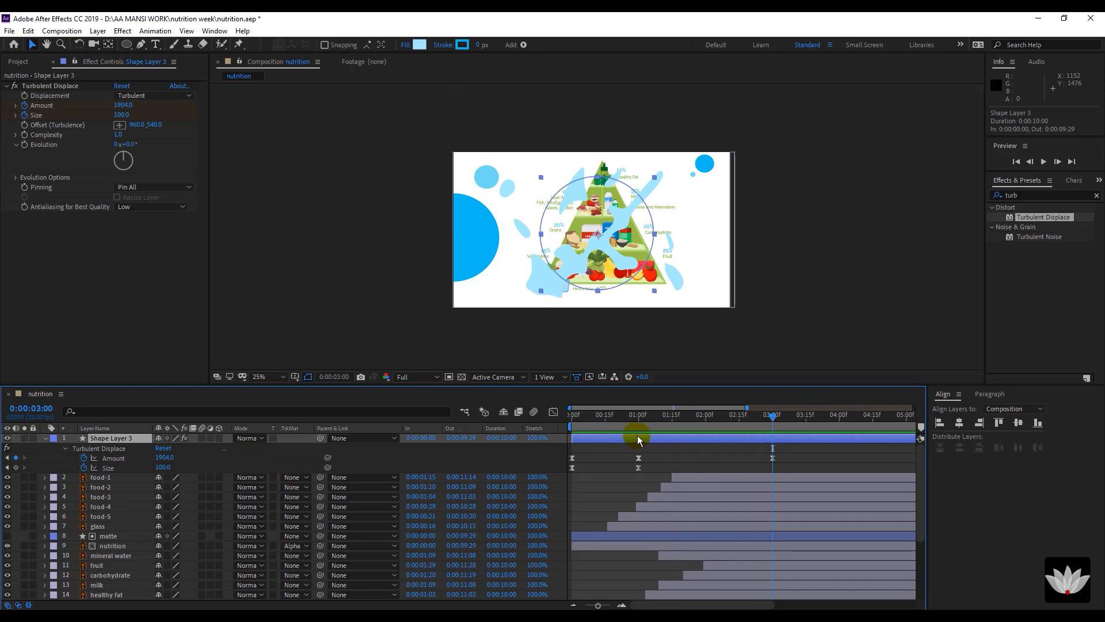
left_click_drag(675, 418, 705, 415)
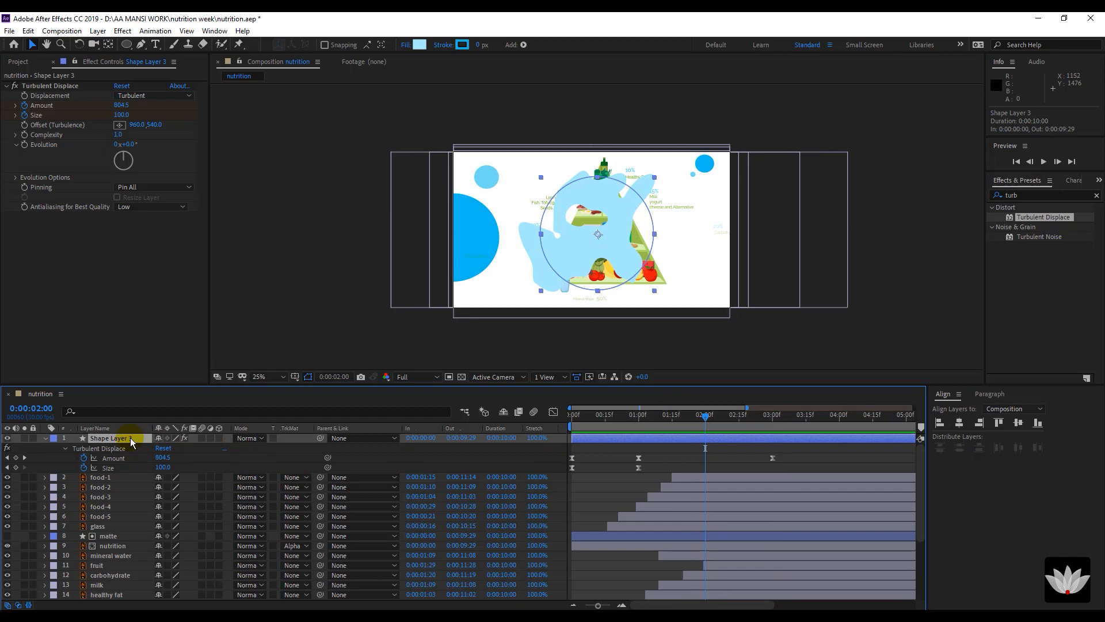
key("p")
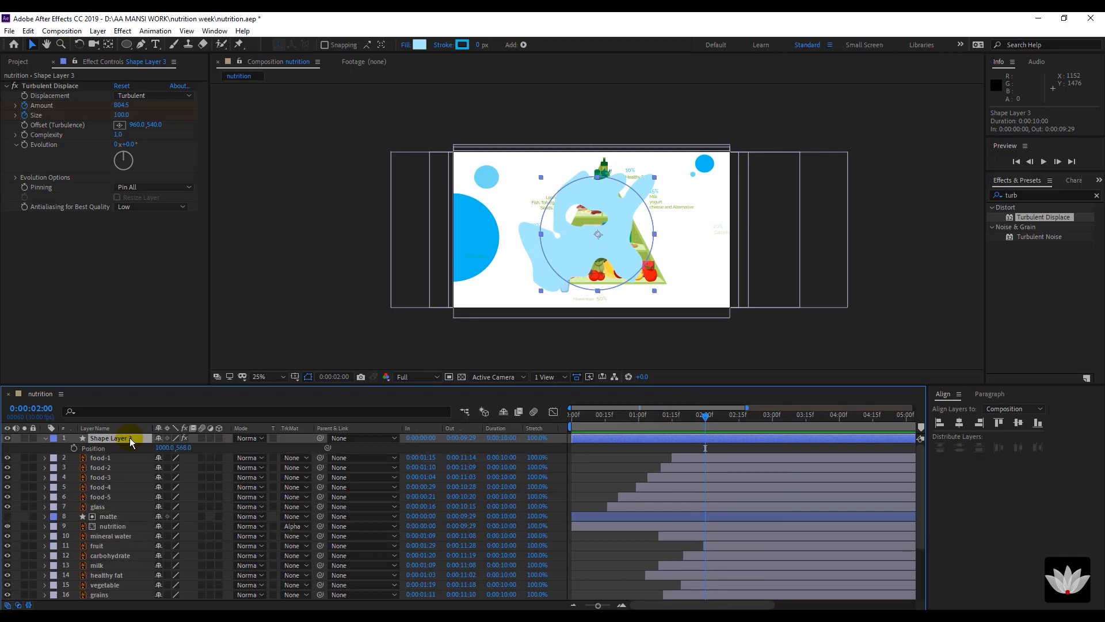
left_click(73, 450)
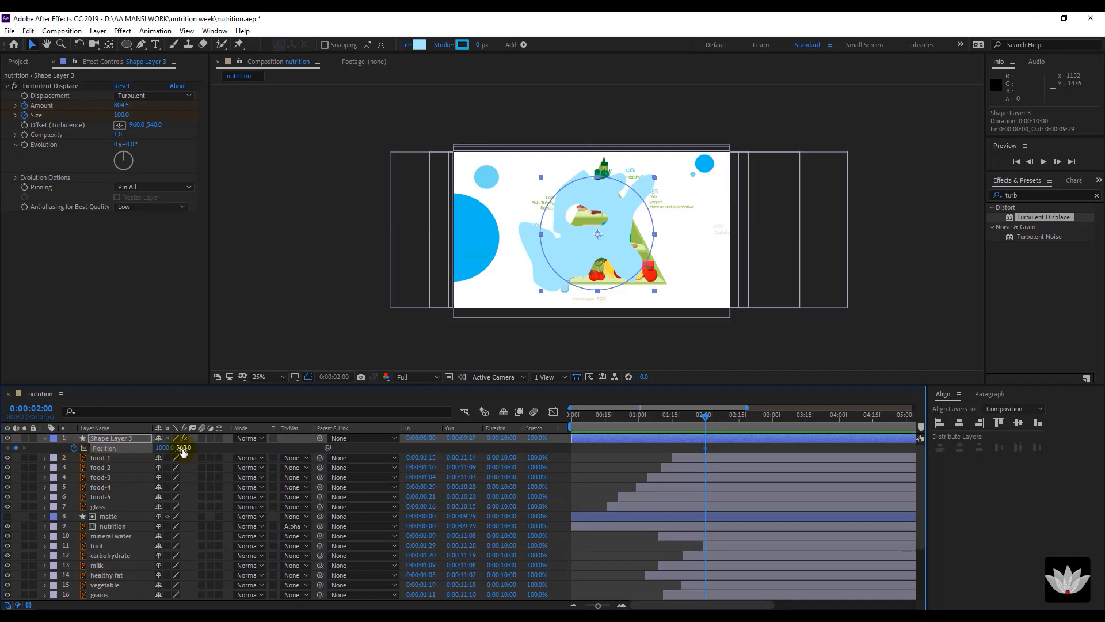
left_click_drag(163, 448, 253, 448)
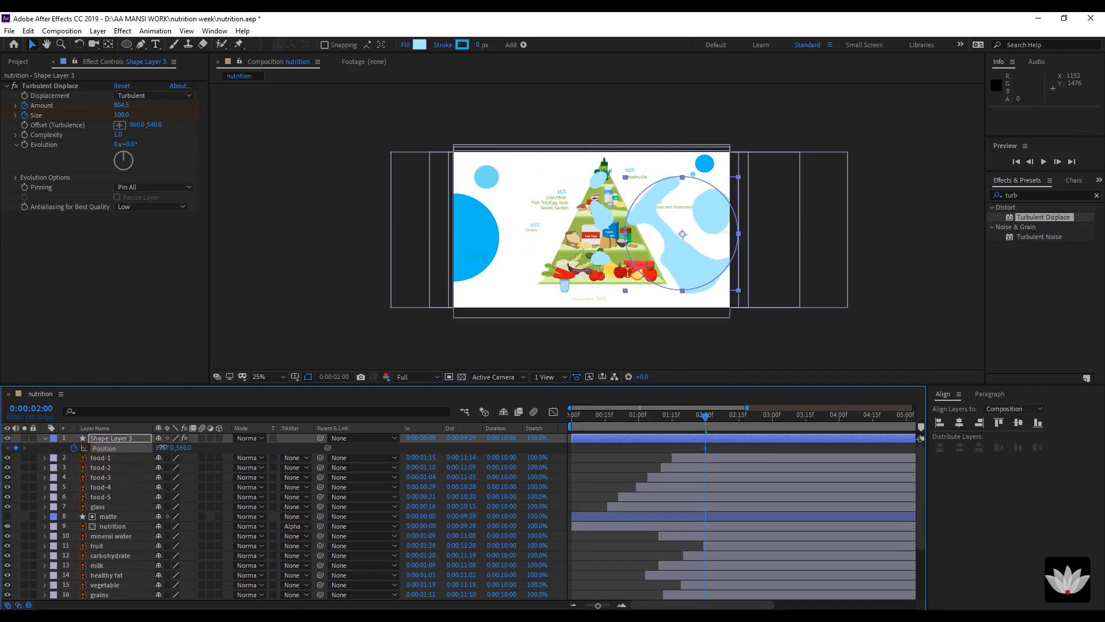
left_click(163, 448)
type("1")
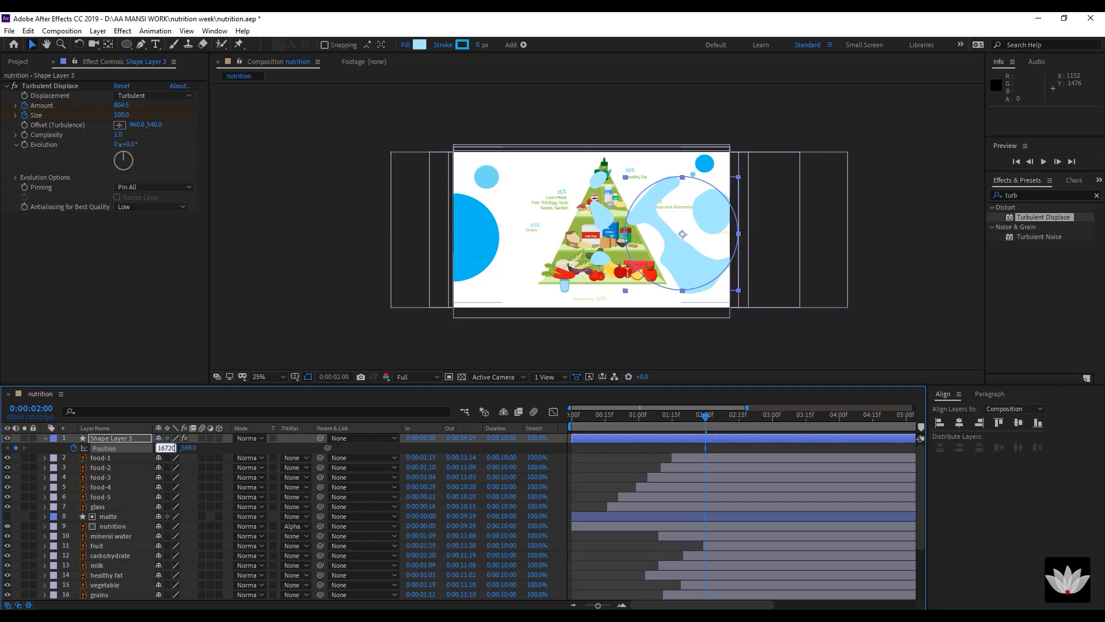
key("Return")
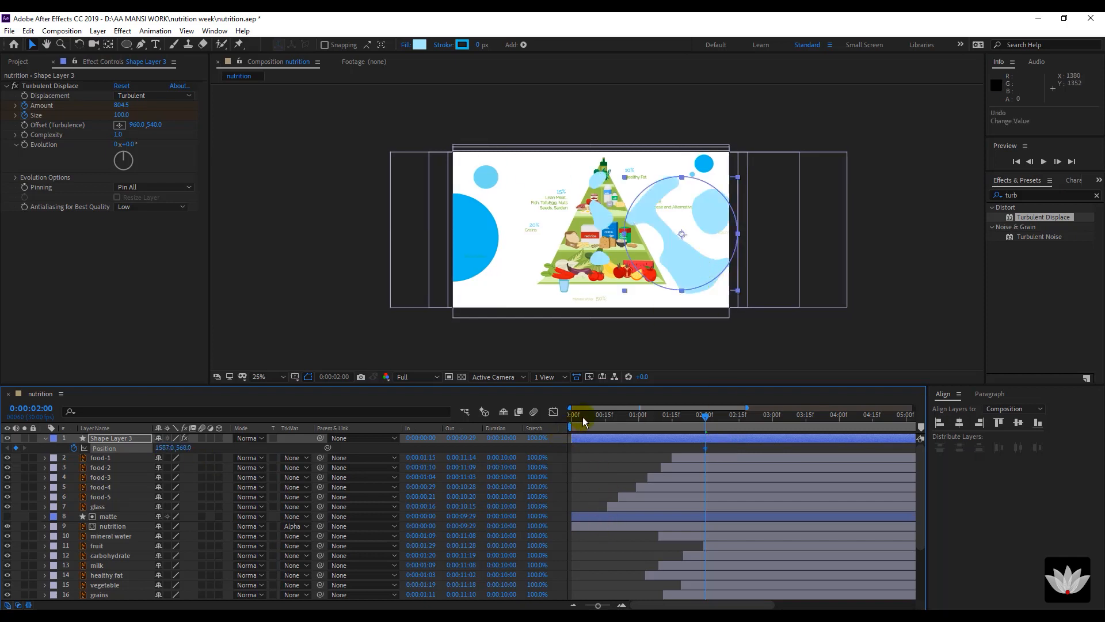
Set the light blue shape layer's position to 2413, 728 at 0:00:00:00 so it starts outside the frame.
left_click_drag(582, 416, 561, 421)
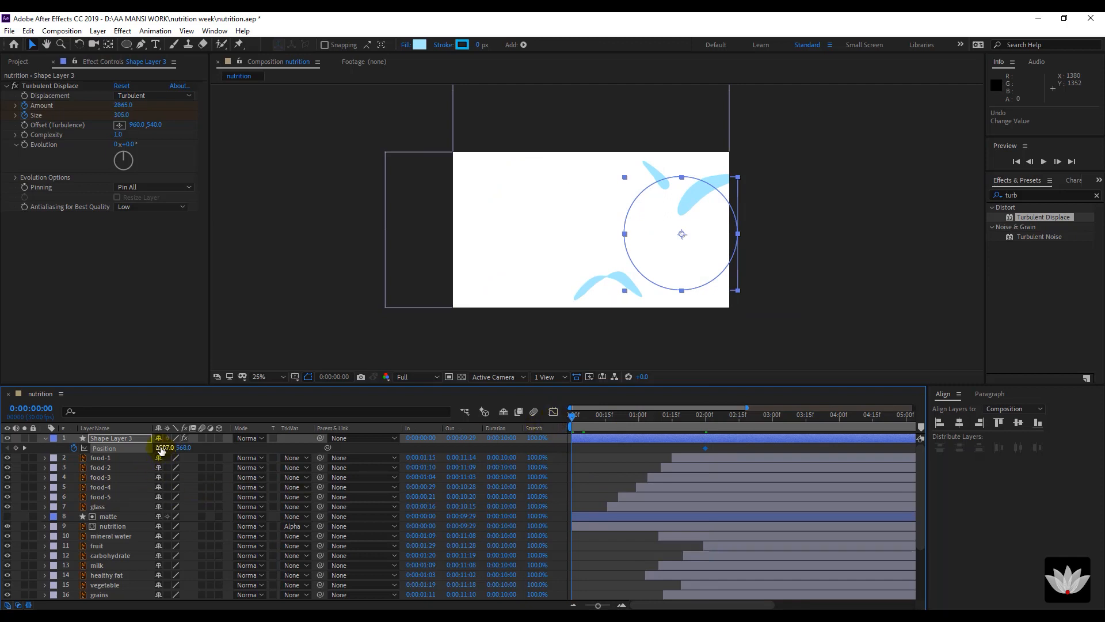
left_click(165, 449)
type("241")
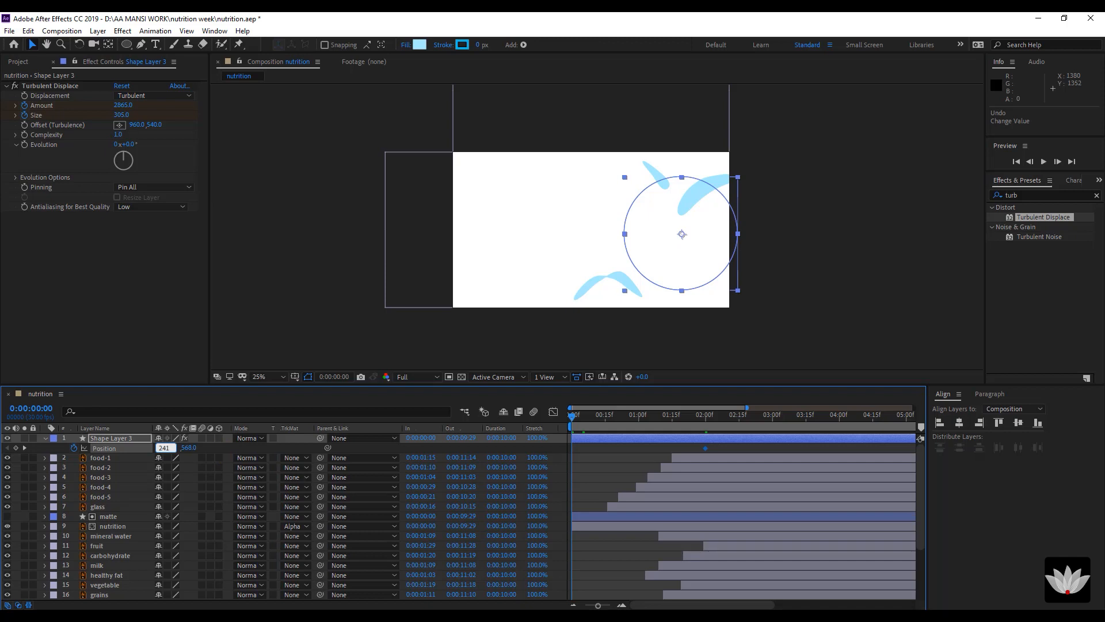
type("3")
left_click(189, 448)
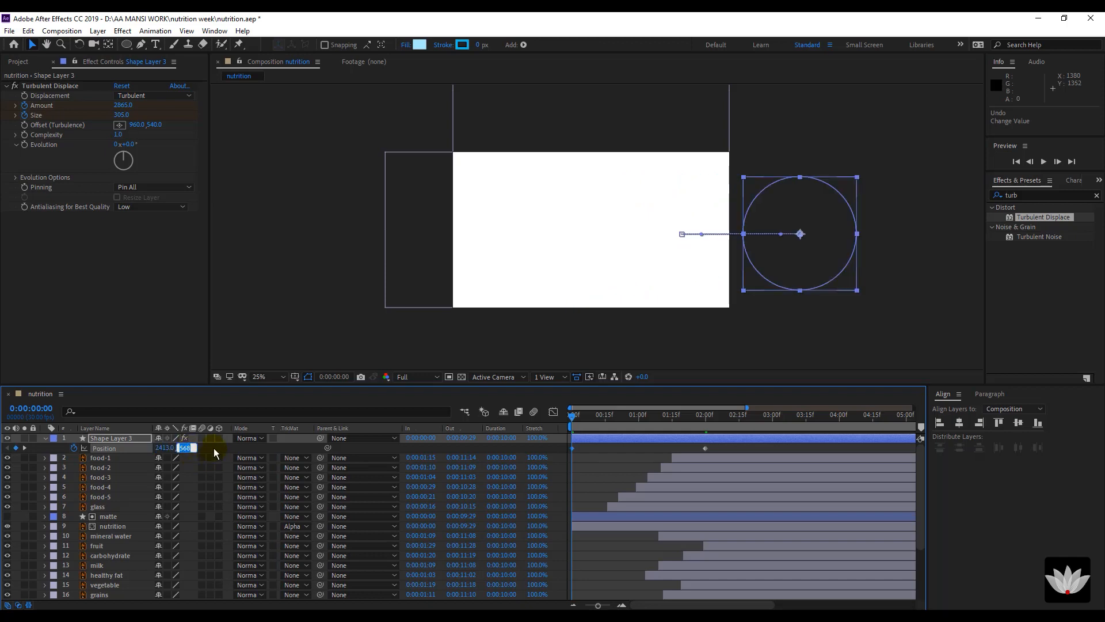
type("728")
left_click(639, 448)
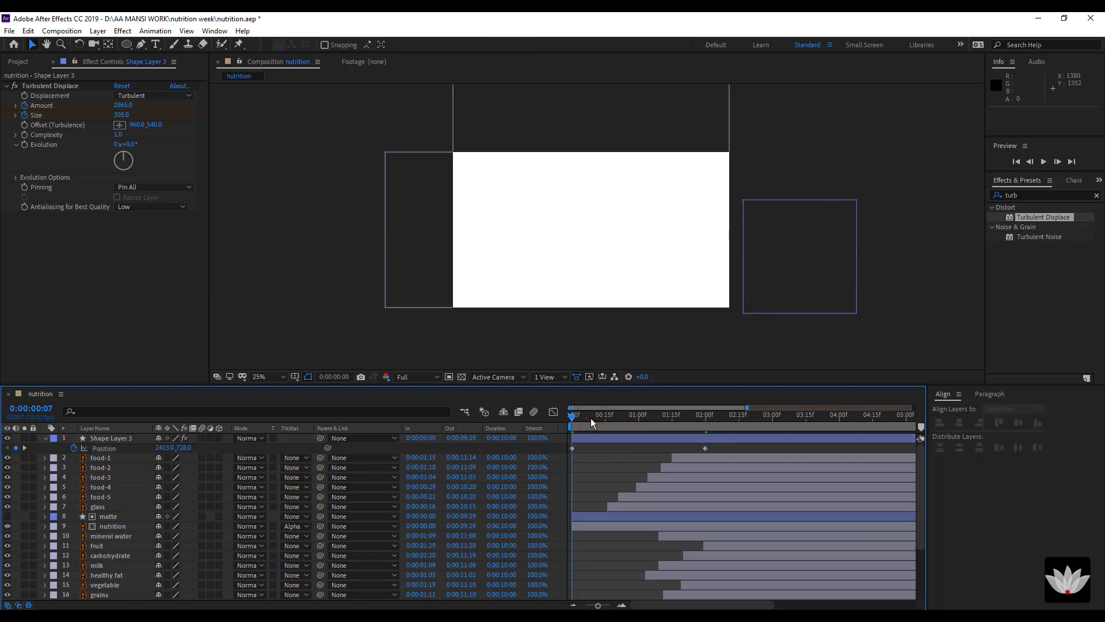
Set the light blue shape layer's Y position to 728 at 0:00:02:00 and scrub through the movement.
left_click_drag(587, 417, 705, 450)
left_click(706, 447)
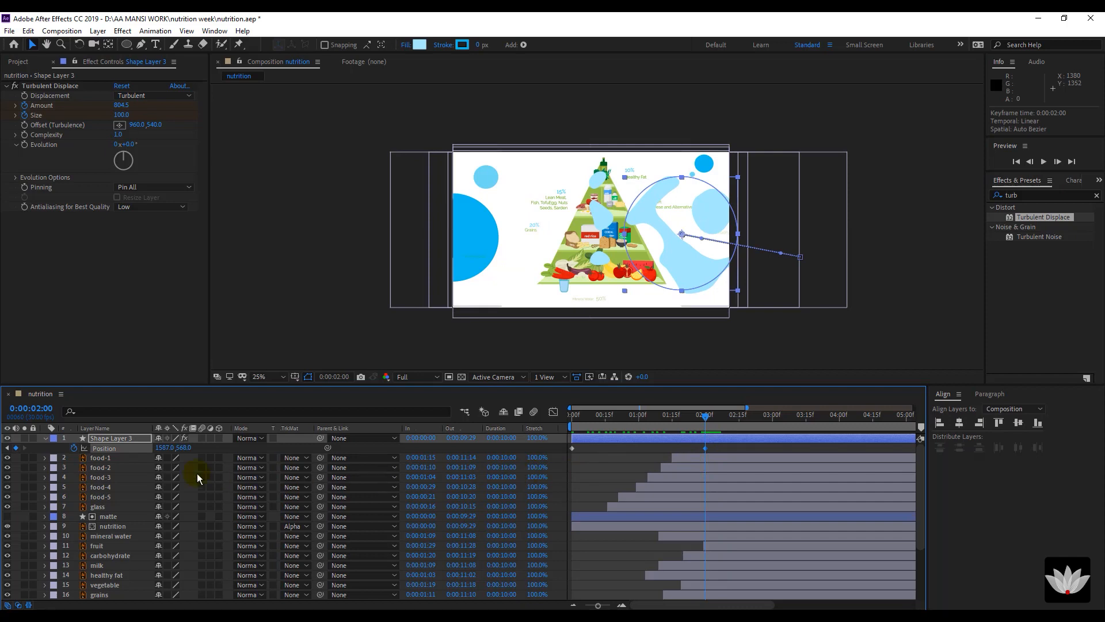
left_click_drag(183, 451, 219, 458)
left_click(184, 447)
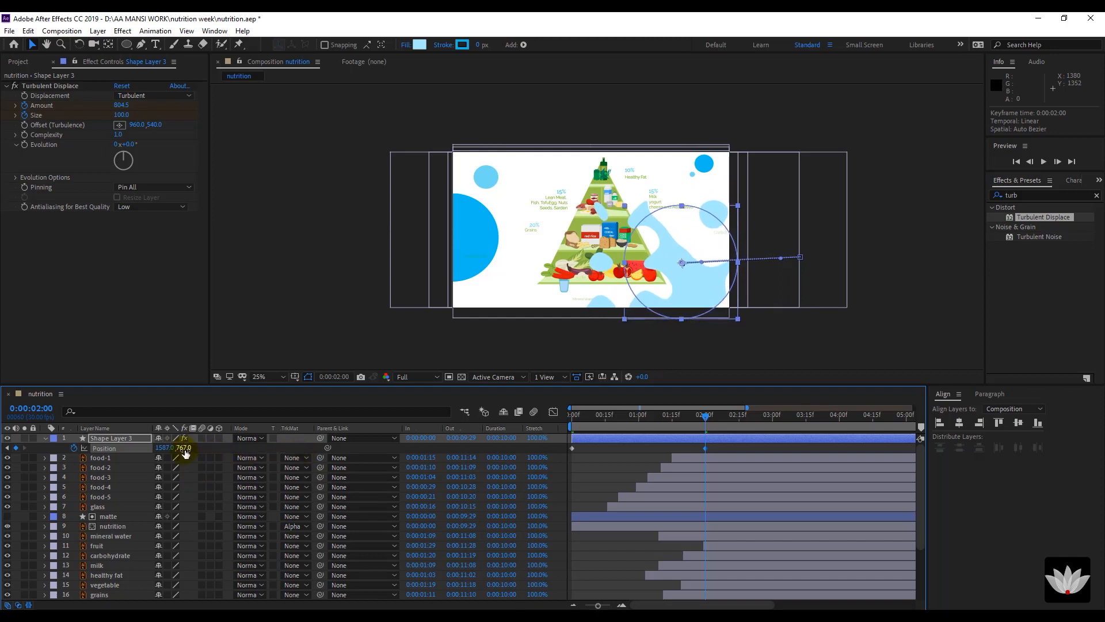
type("728")
left_click(648, 444)
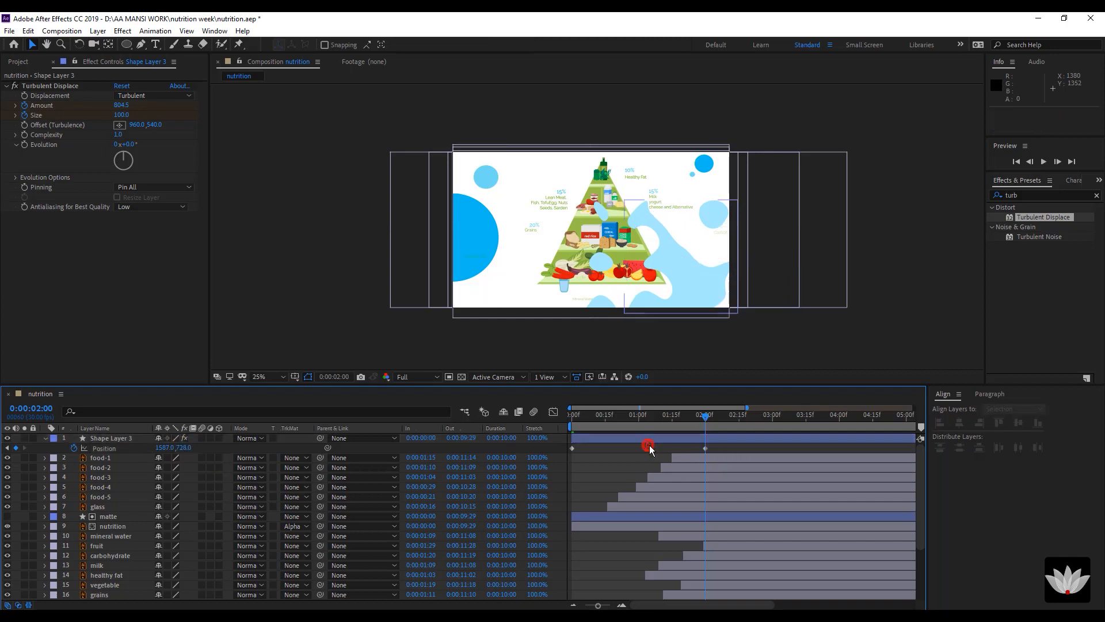
left_click_drag(578, 414, 705, 445)
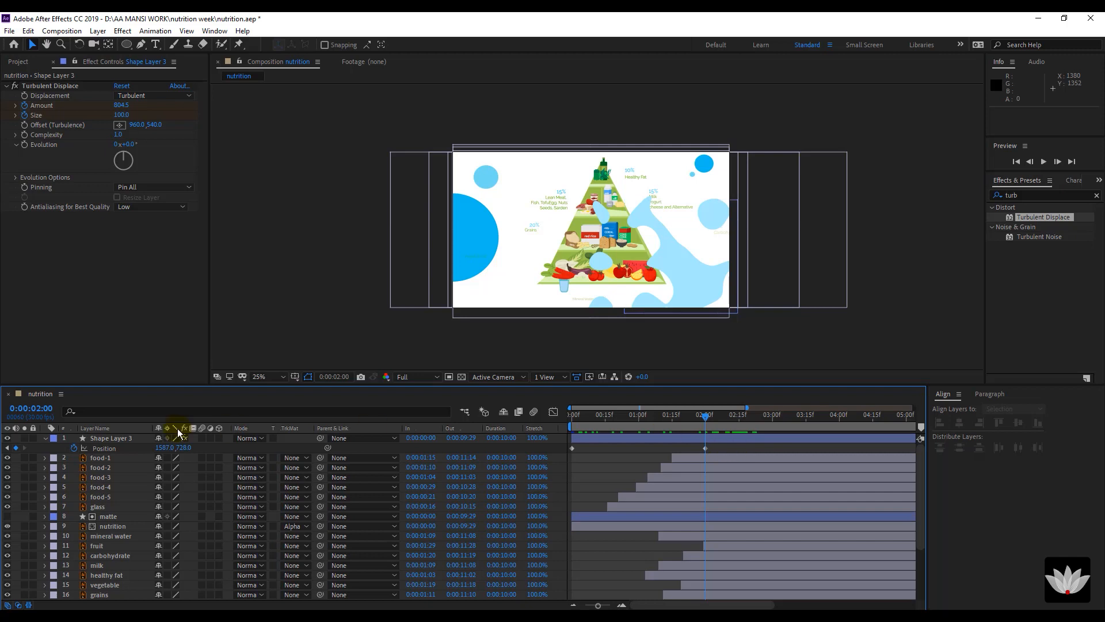
Rename the light blue shape layer to "effect" and move it directly above the [bg] layer.
left_click(129, 436)
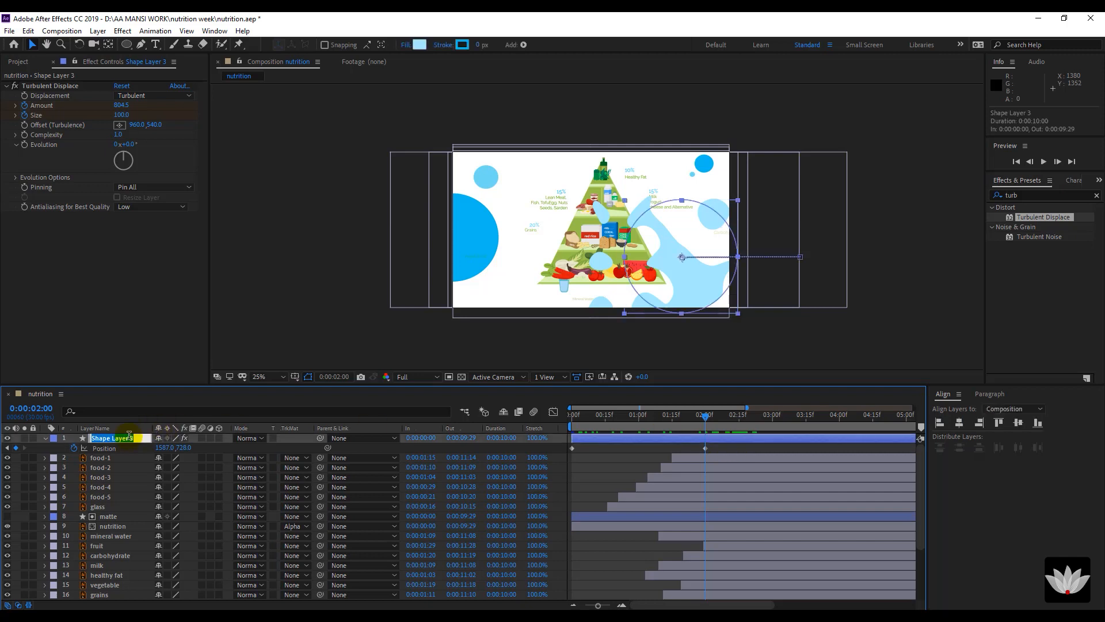
key("Return")
type("effect")
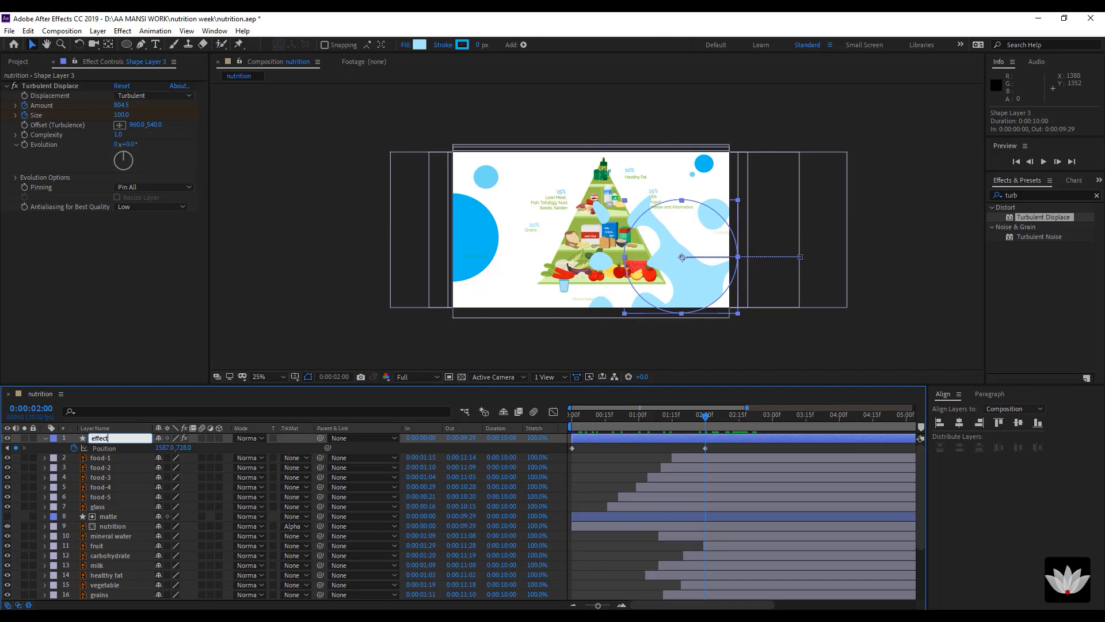
left_click(602, 438)
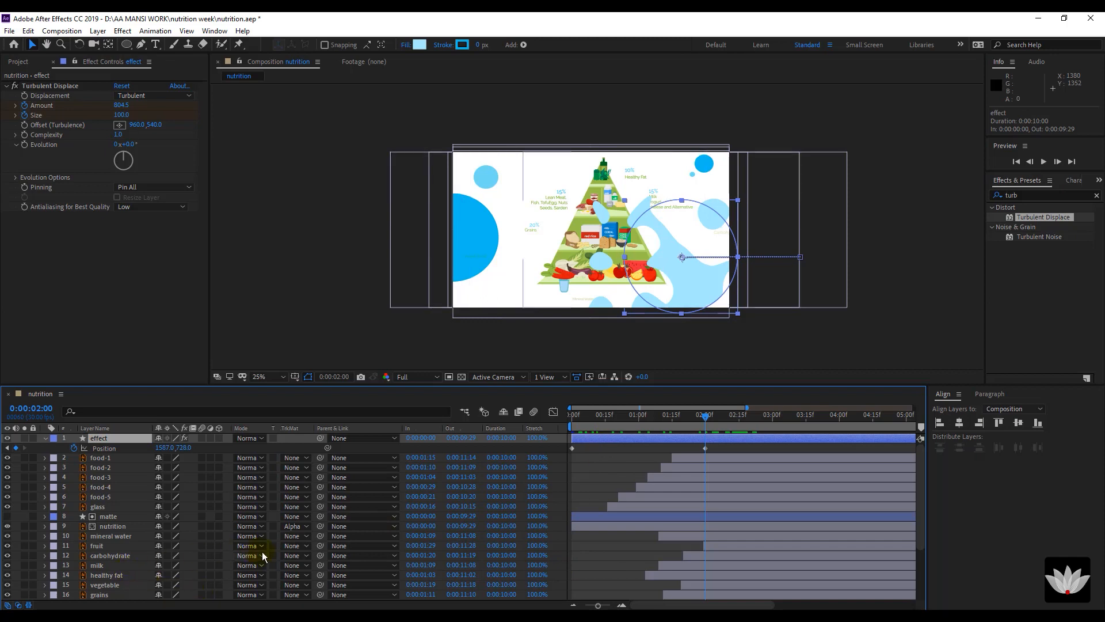
key("F2")
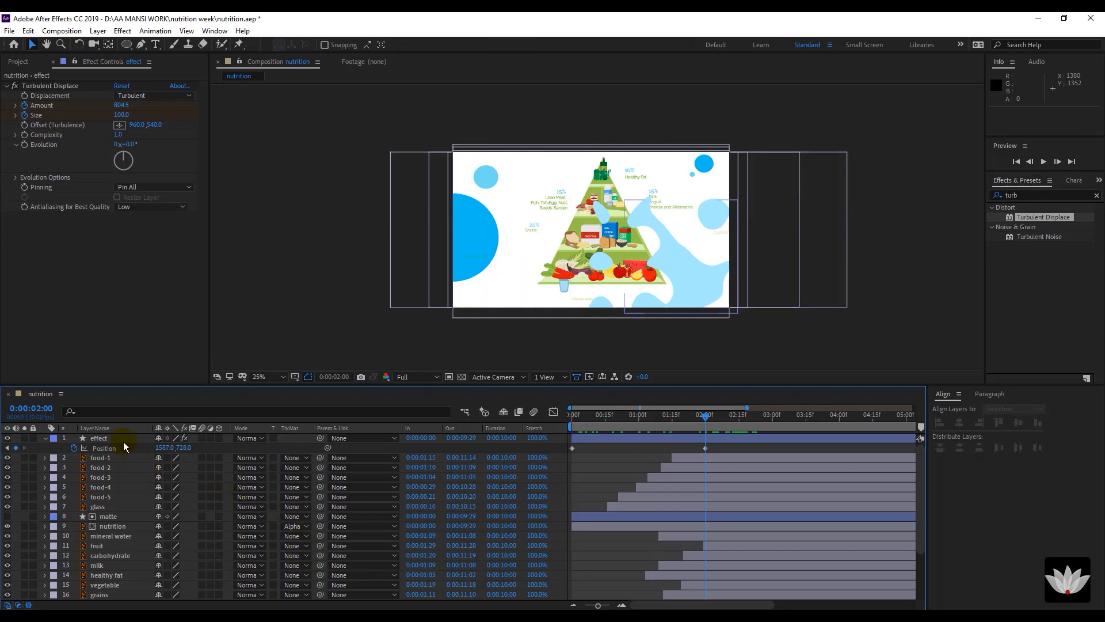
left_click_drag(113, 436, 144, 590)
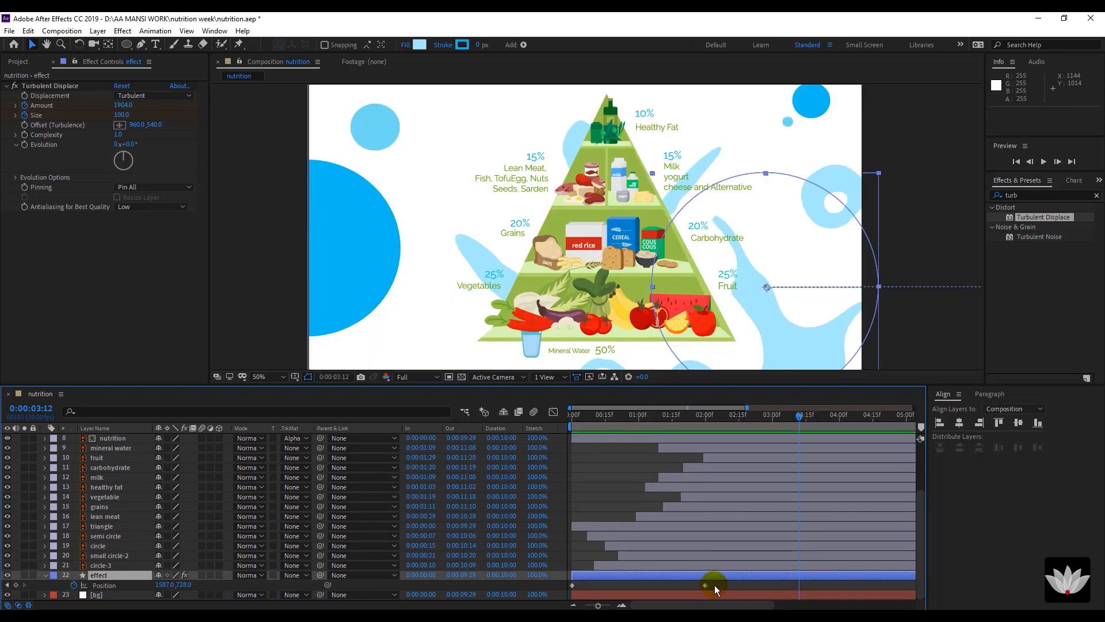
Apply Easy Ease to both Position keyframes of the effect layer.
left_click_drag(714, 584, 573, 586)
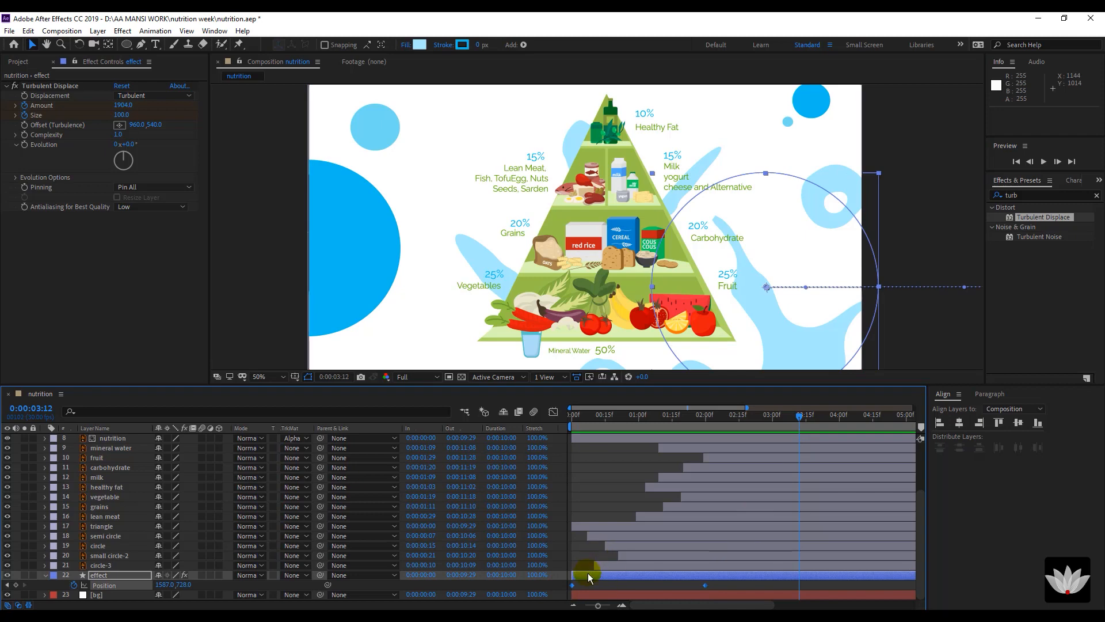
right_click(575, 586)
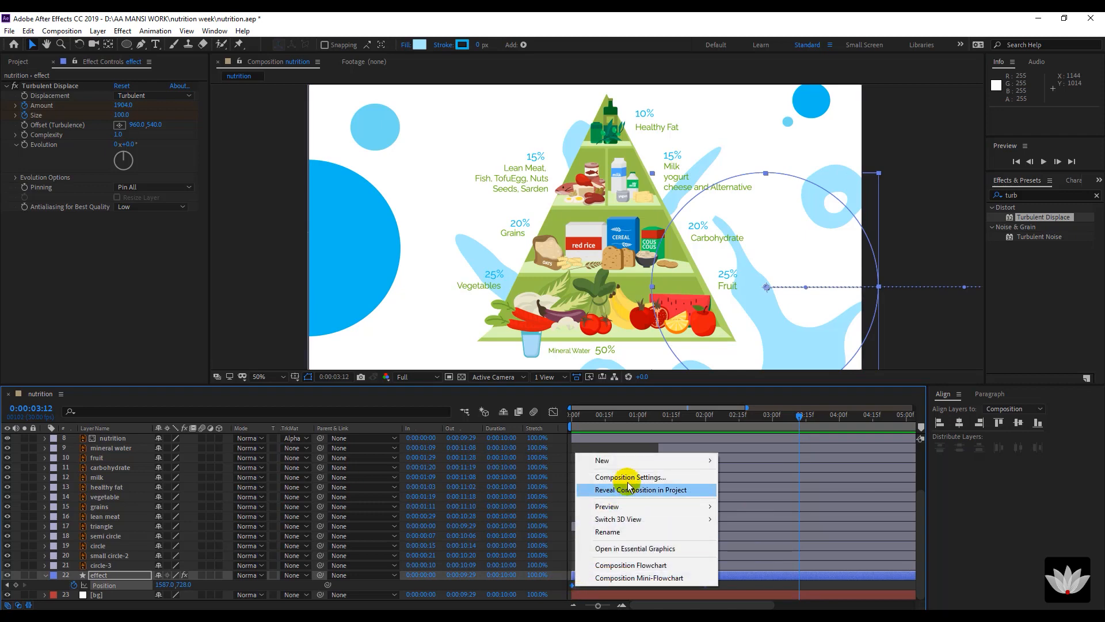
left_click(573, 587)
right_click(573, 586)
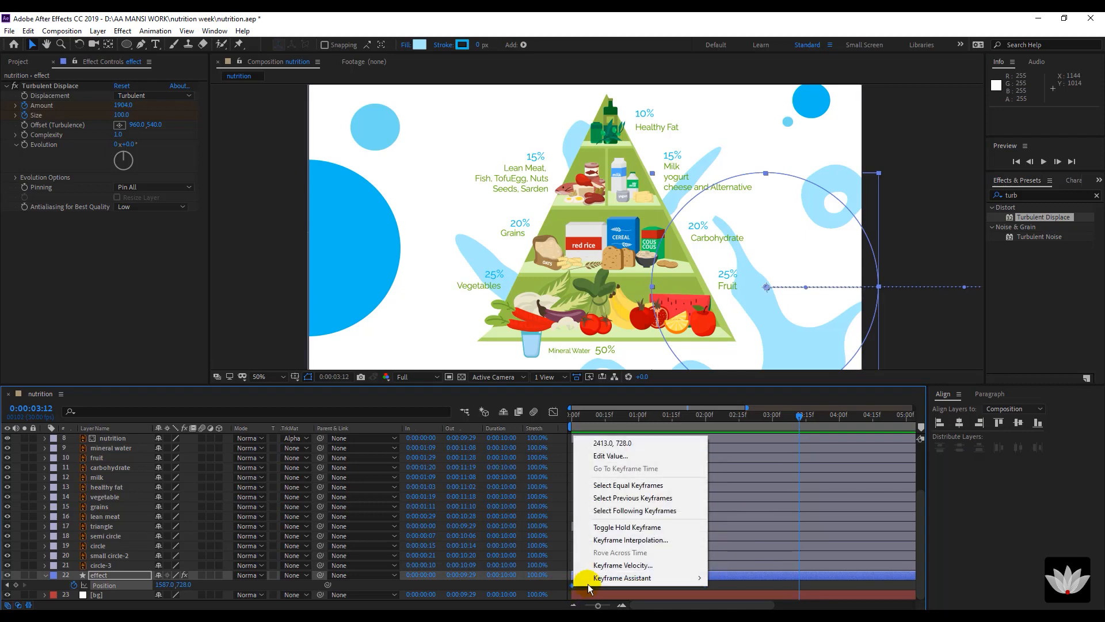
mouse_move(600, 579)
left_click(741, 511)
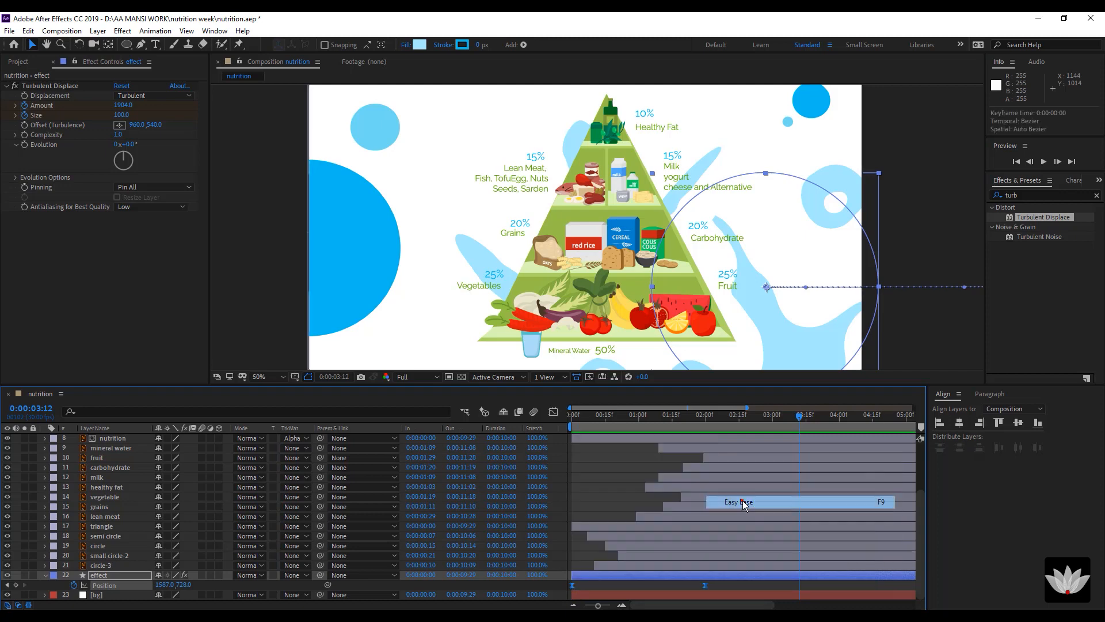
left_click(604, 581)
Play the composition from the start to review the eased blob movement behind the pyramid.
left_click_drag(602, 418, 529, 426)
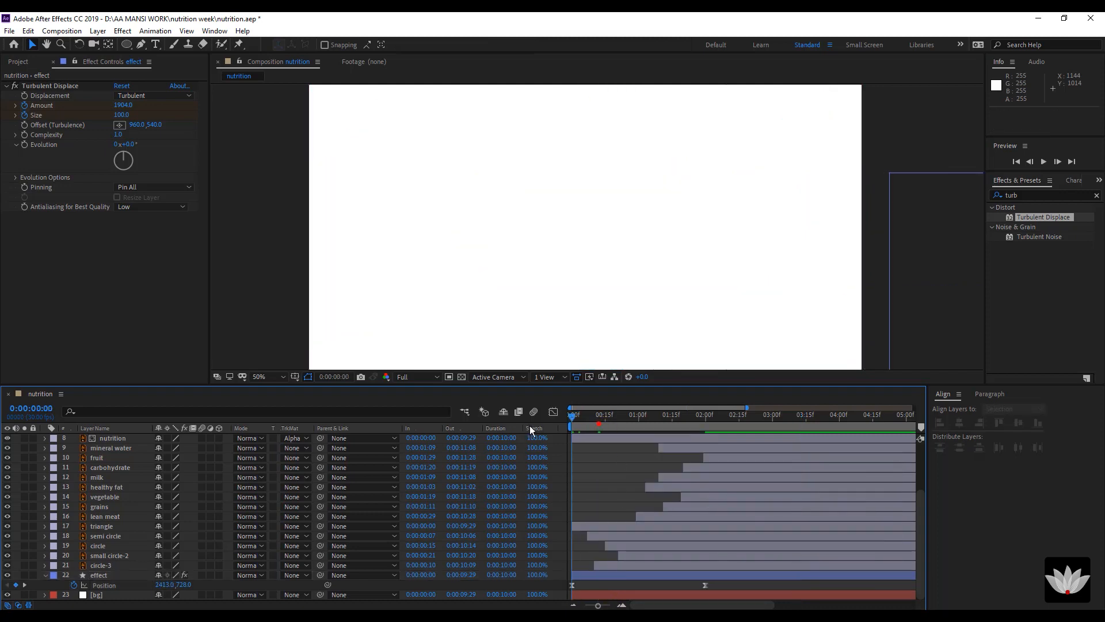
key("space")
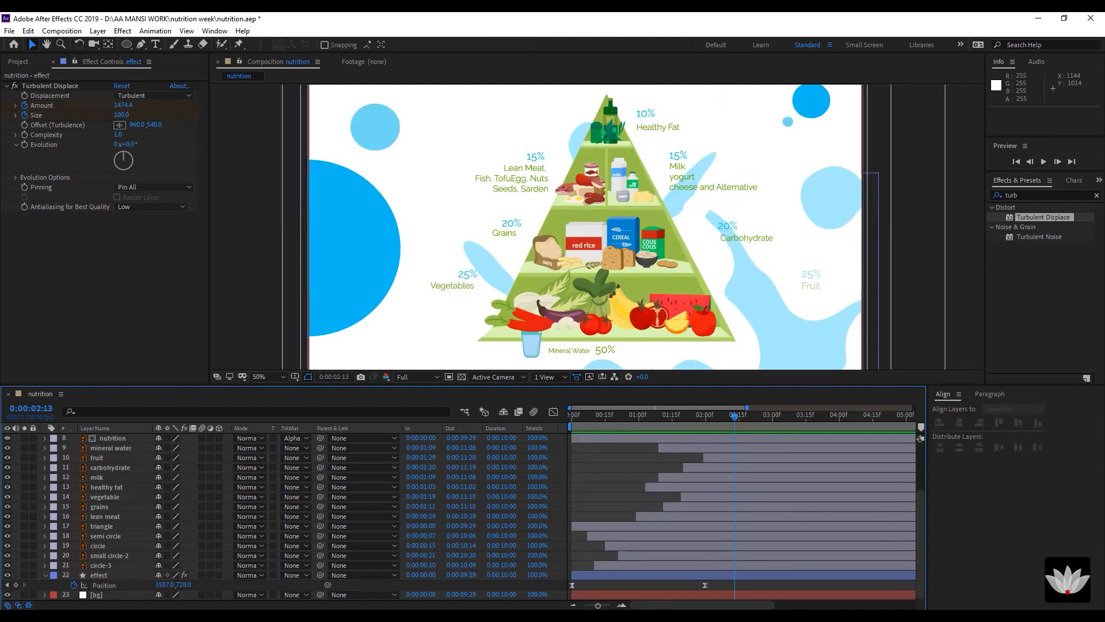
key("space")
Shift the effect layer along the timeline so it starts at 0:00:01:28.
left_click_drag(609, 577, 713, 571)
left_click(703, 575)
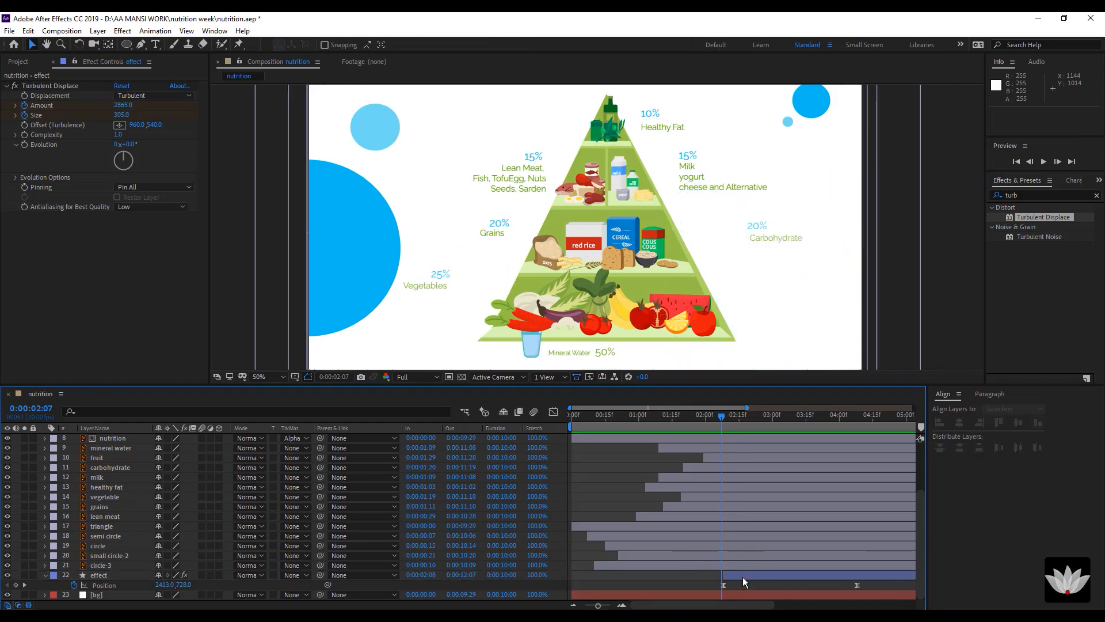
mouse_move(748, 577)
left_mouse_down()
mouse_move(733, 579)
mouse_move(745, 579)
left_mouse_up()
scroll(610, 325, "down", 1)
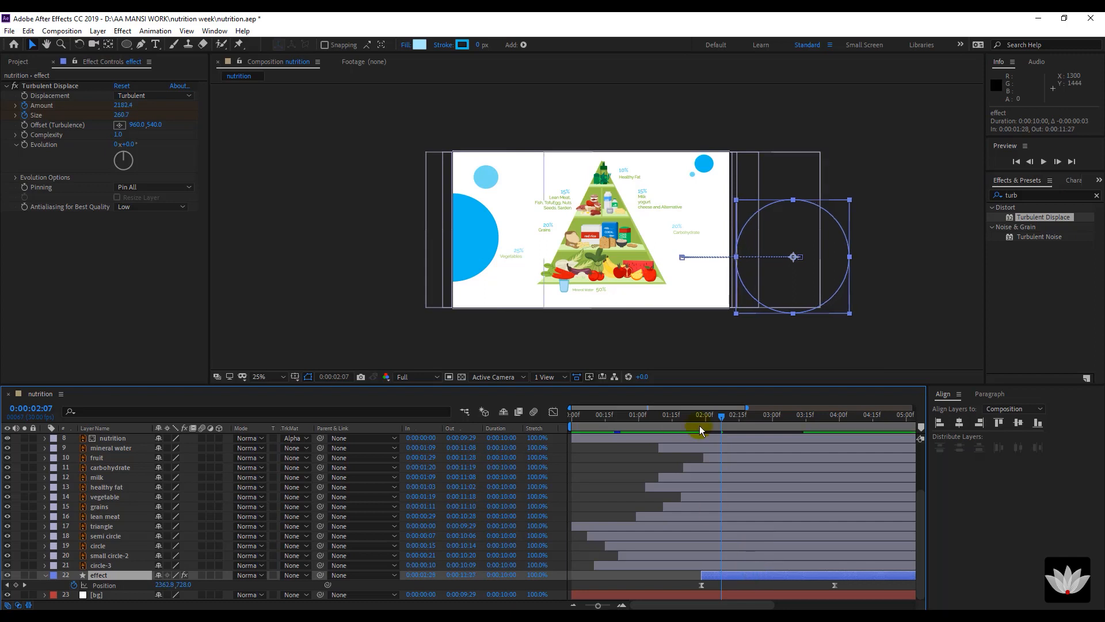
Lighten the effect shape's fill color to BEF1FF.
left_click(412, 43)
left_click_drag(133, 214, 60, 195)
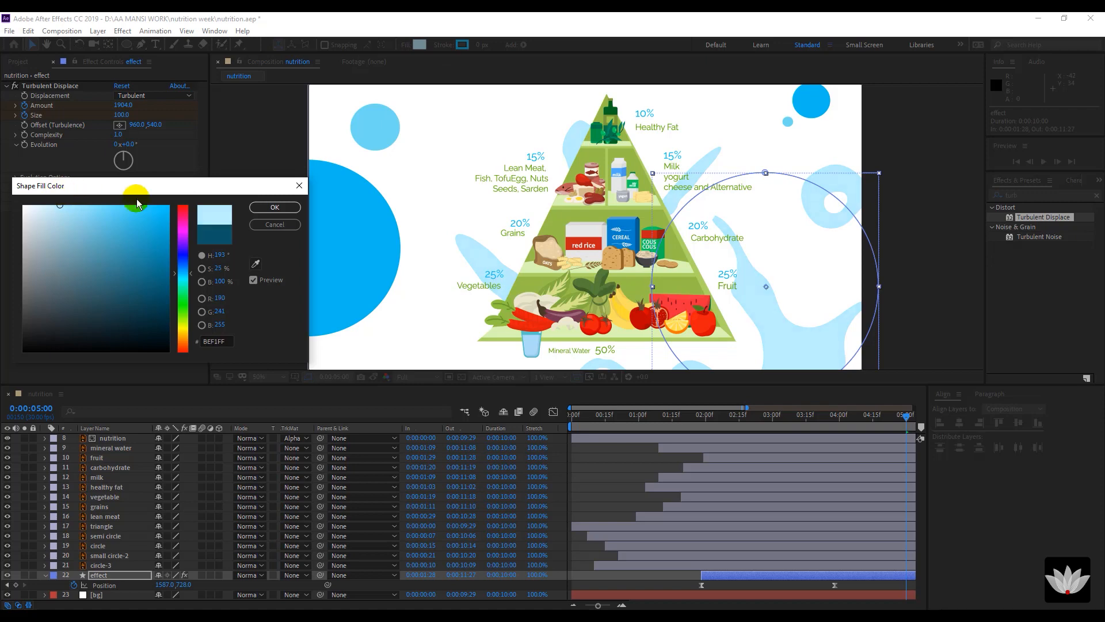
left_click(270, 207)
left_click(269, 225)
scroll(616, 243, "down", 2)
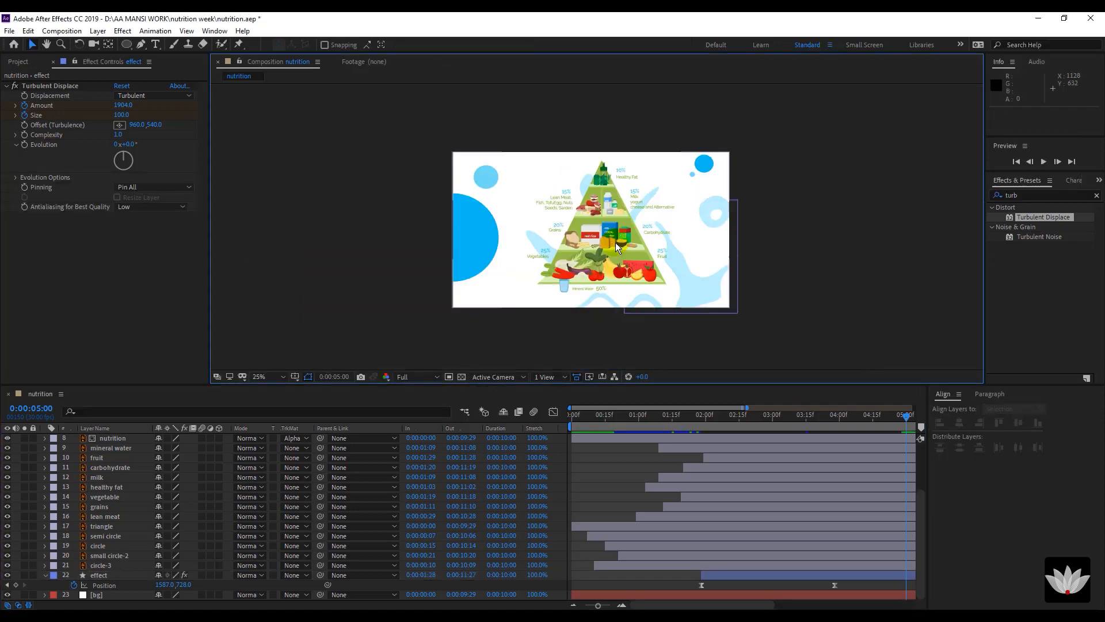
Play the composition from the start, fit its full duration in the timeline and scrub to about 0:00:04:02.
left_click_drag(622, 423, 568, 423)
key("space")
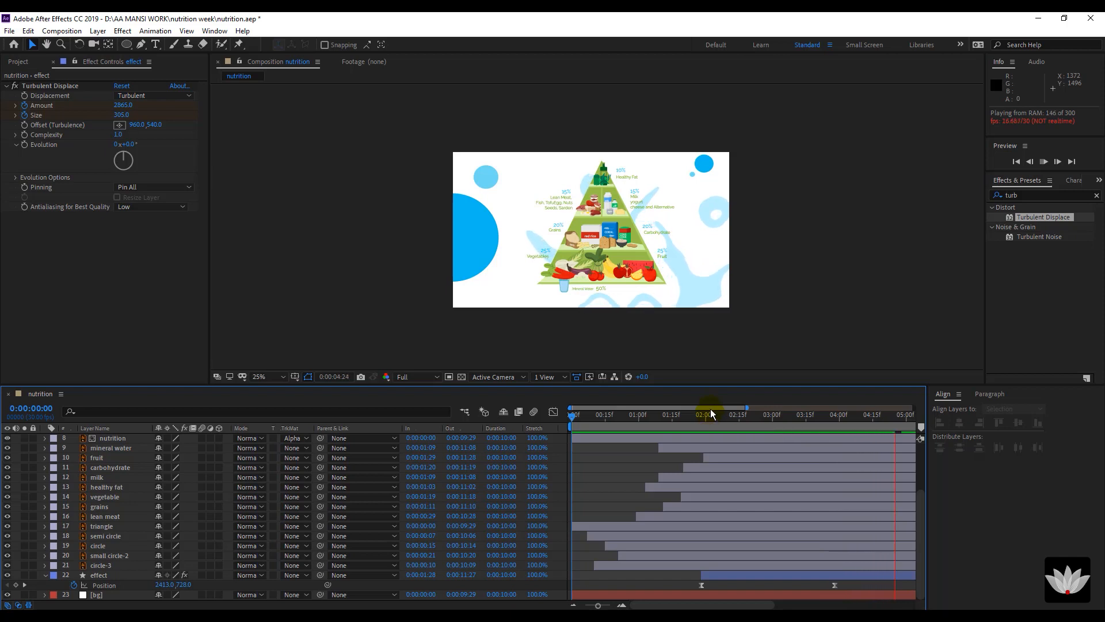
left_click_drag(654, 418, 737, 452)
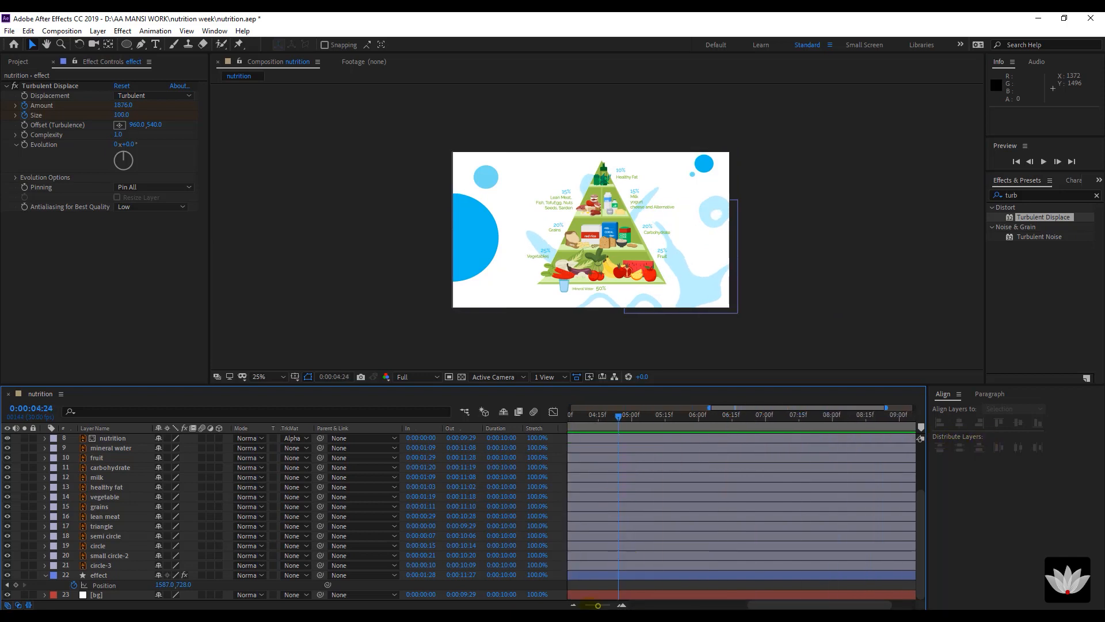
left_click_drag(598, 605, 592, 577)
left_click_drag(654, 411, 709, 448)
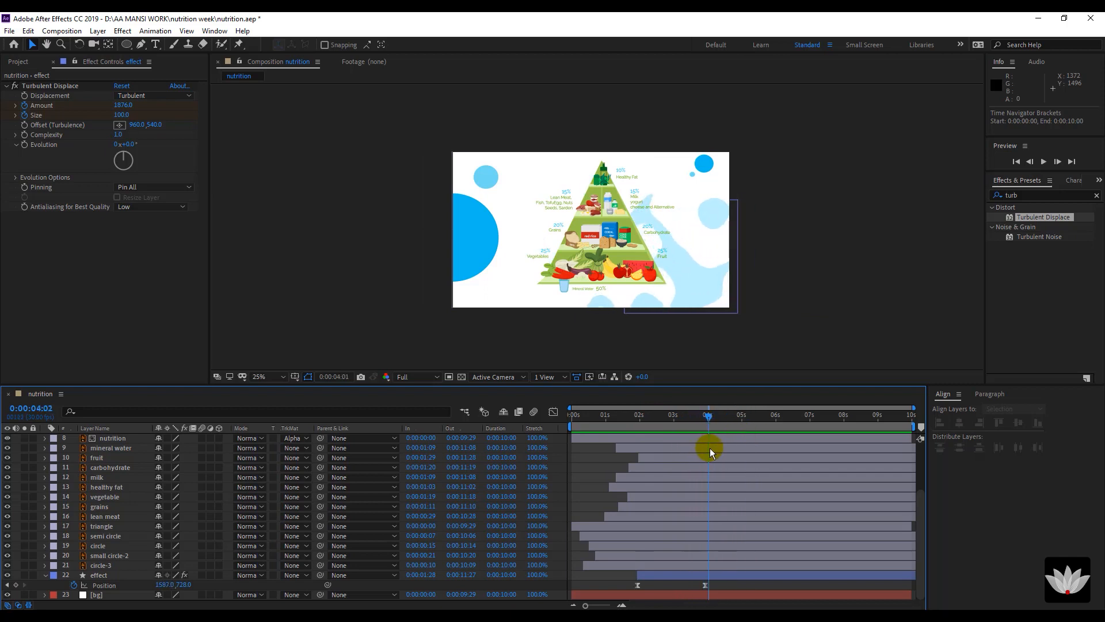
Reveal the effect layer's keyframes, set its Turbulent Displace Amount to 2387 at 0:00:04:28, and scale the layer to 123%.
left_click(759, 575)
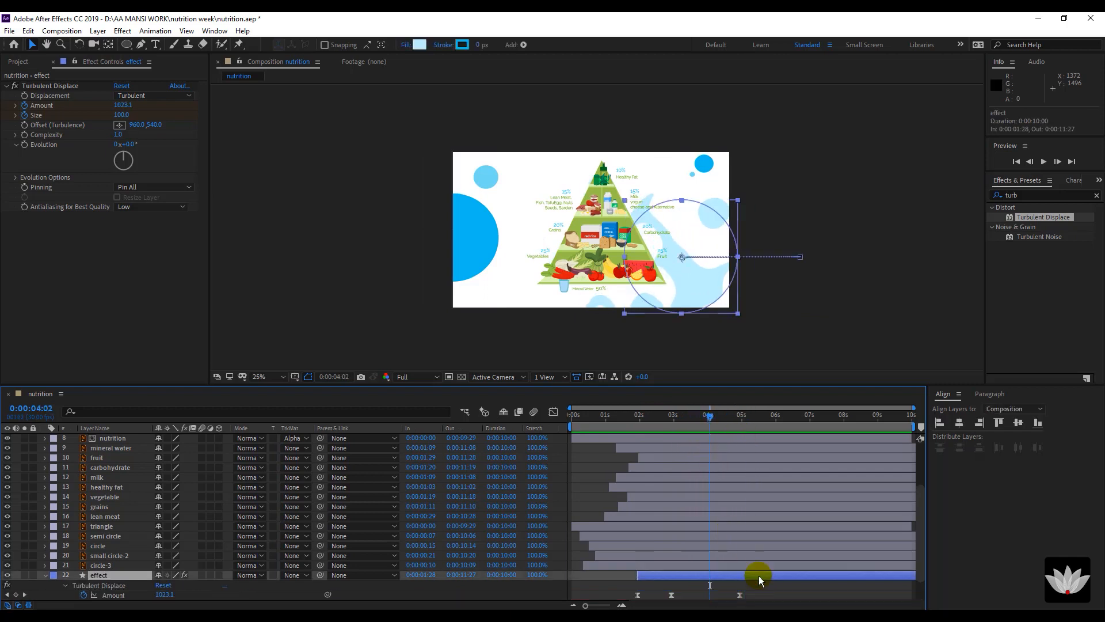
key("u")
left_click(742, 427)
left_click_drag(742, 427, 740, 427)
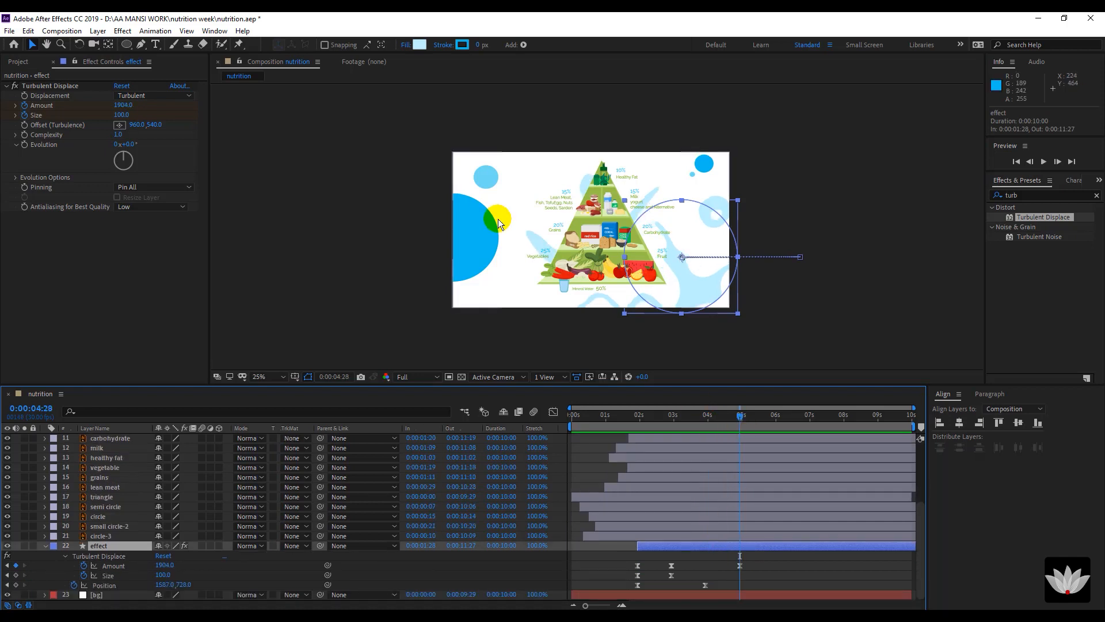
scroll(495, 216, "up", 2)
left_click_drag(123, 105, 152, 170)
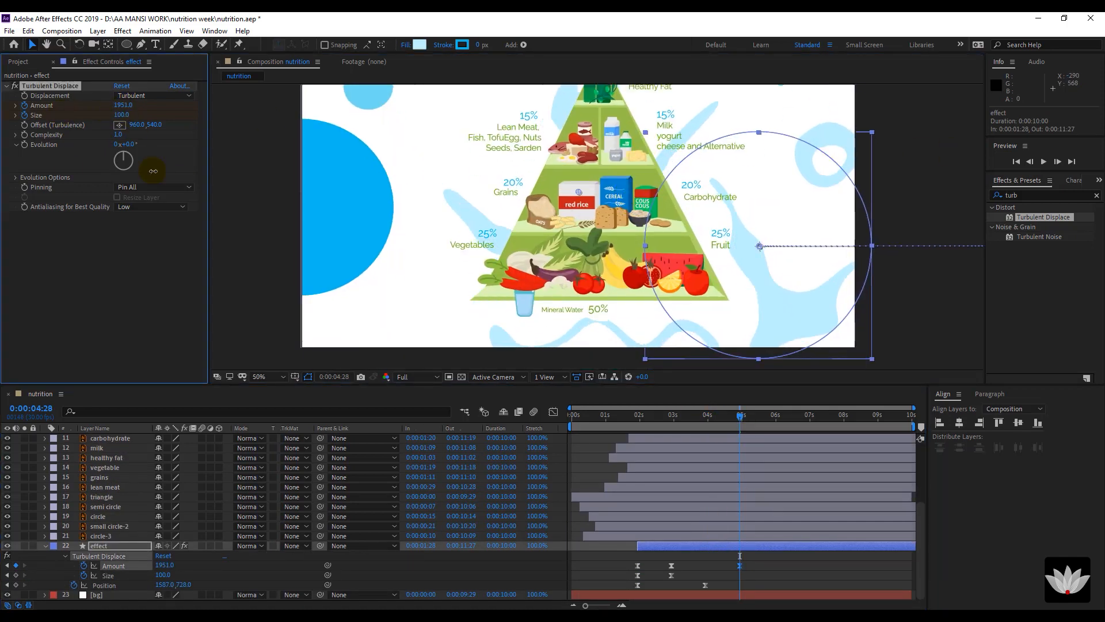
left_click_drag(127, 106, 1, 105)
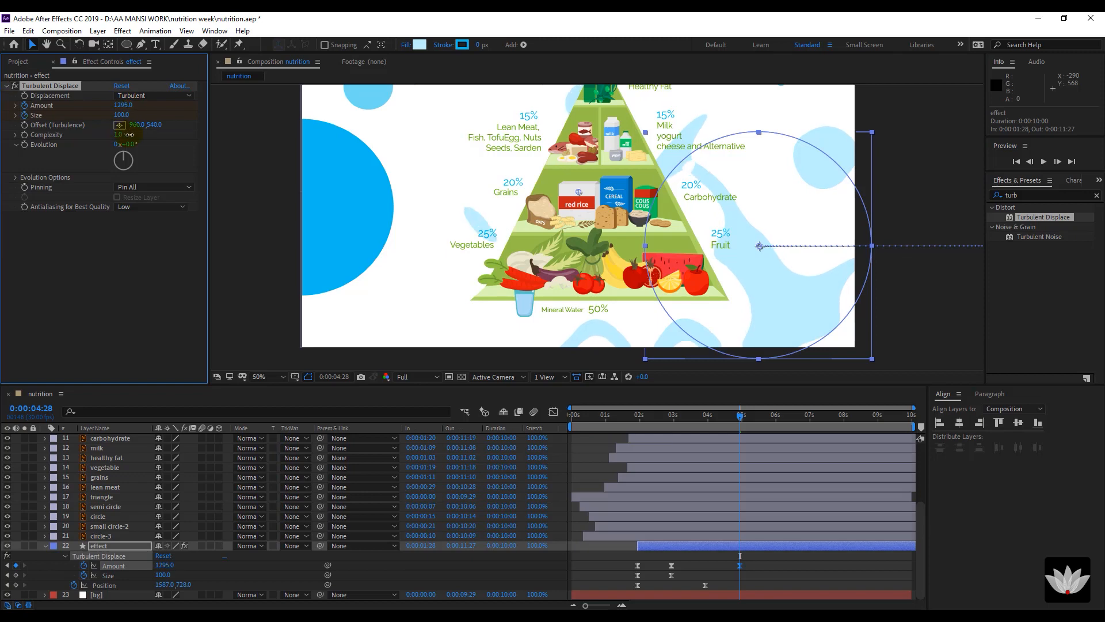
key("space")
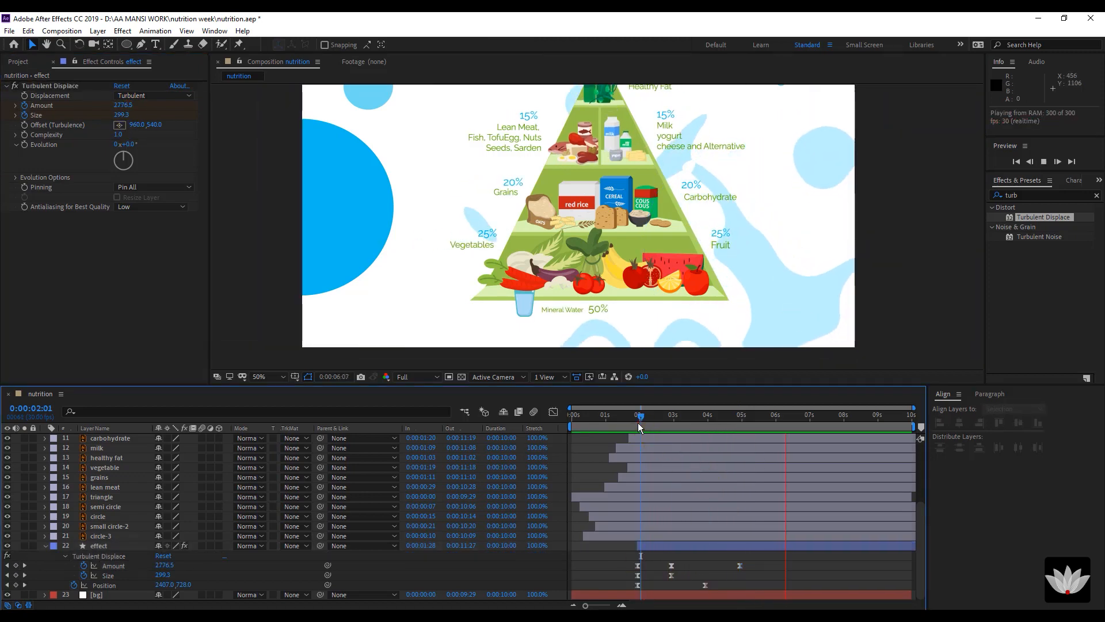
key("space")
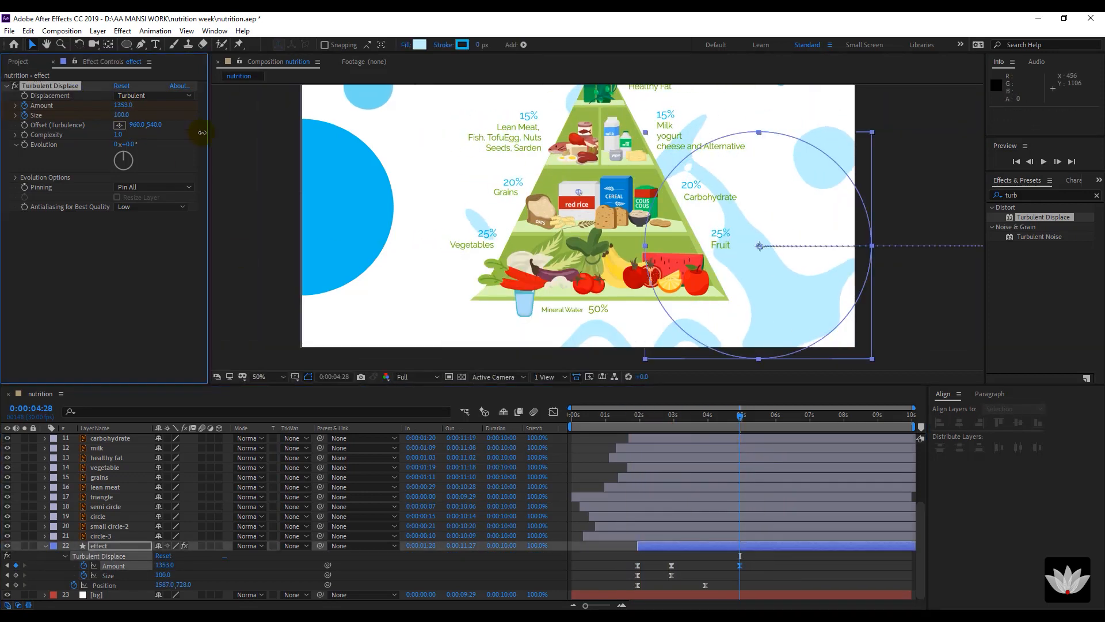
left_click(757, 246)
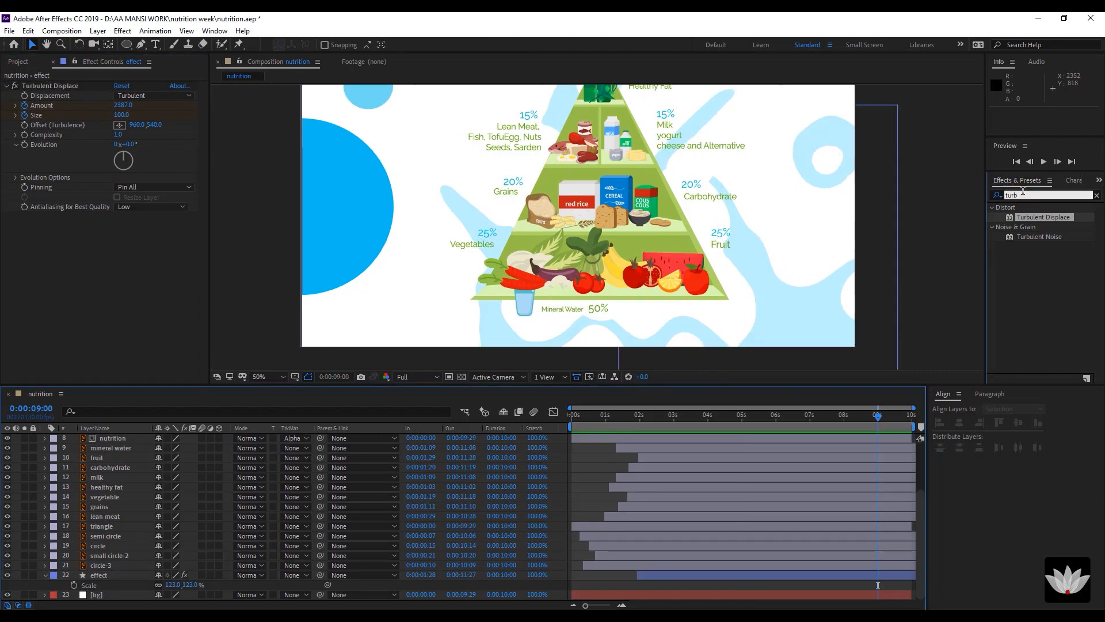
Search the effects for "wave" and apply Wave Warp to the effect layer.
double_click(1023, 194)
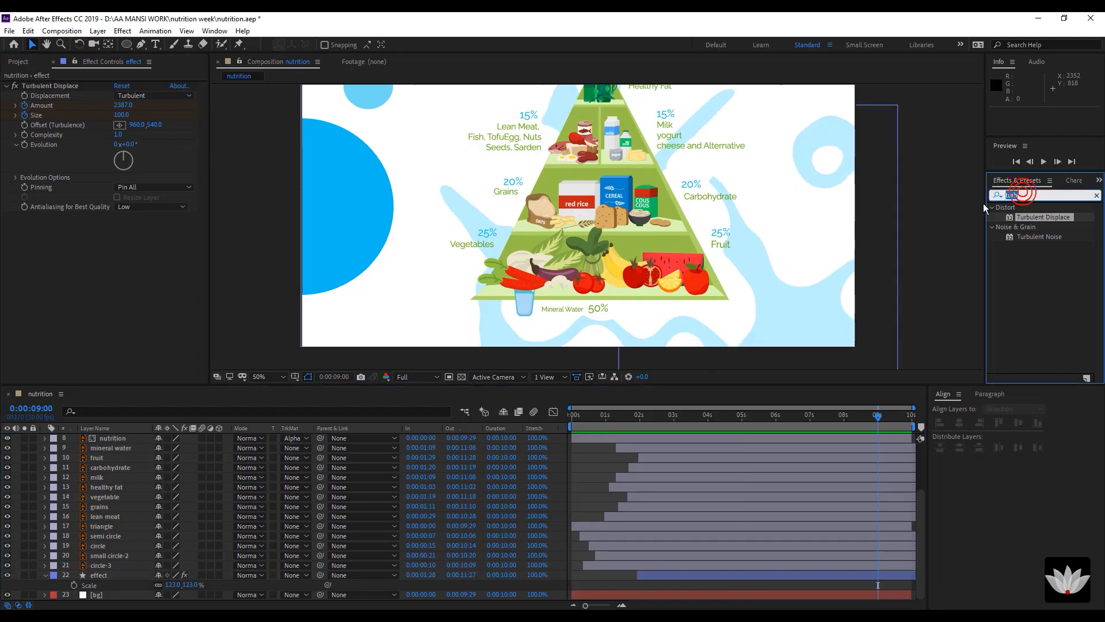
type("wave")
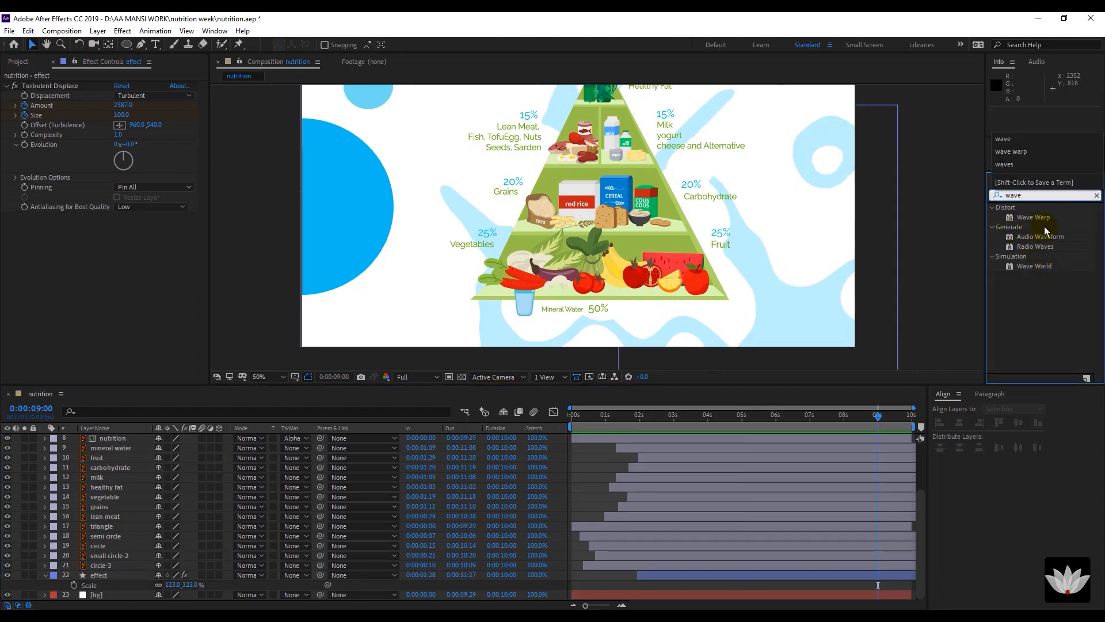
left_click_drag(1033, 217, 119, 581)
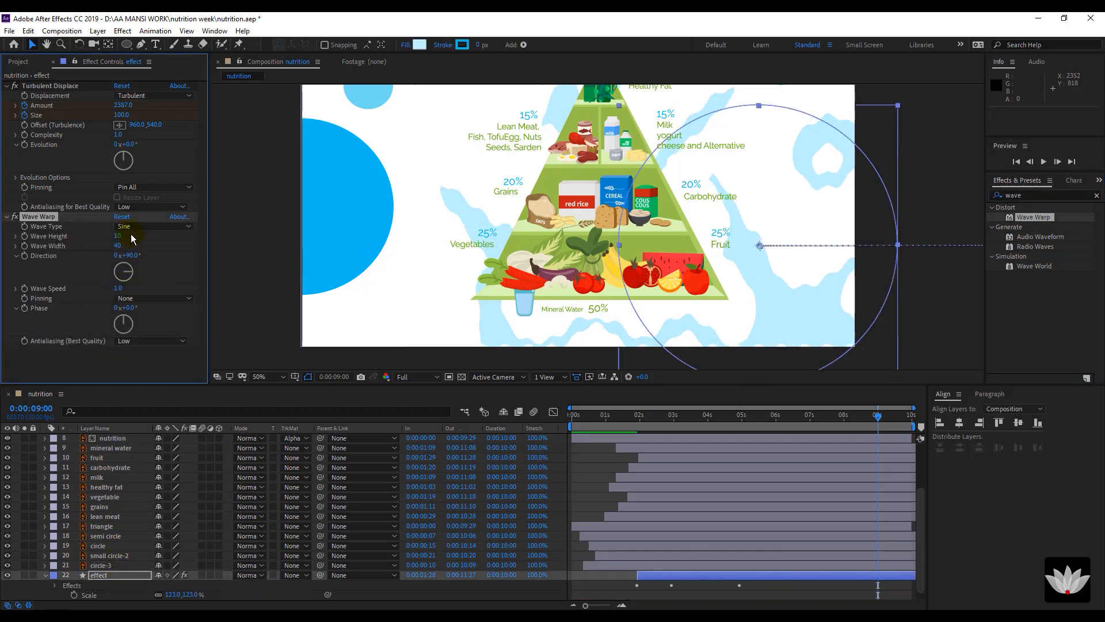
Set the Wave Warp's Wave Height to -12, Wave Width to 84 and Direction to 93°, and adjust its Wave Speed.
mouse_move(118, 236)
left_mouse_down()
mouse_move(98, 239)
mouse_move(128, 238)
left_mouse_up()
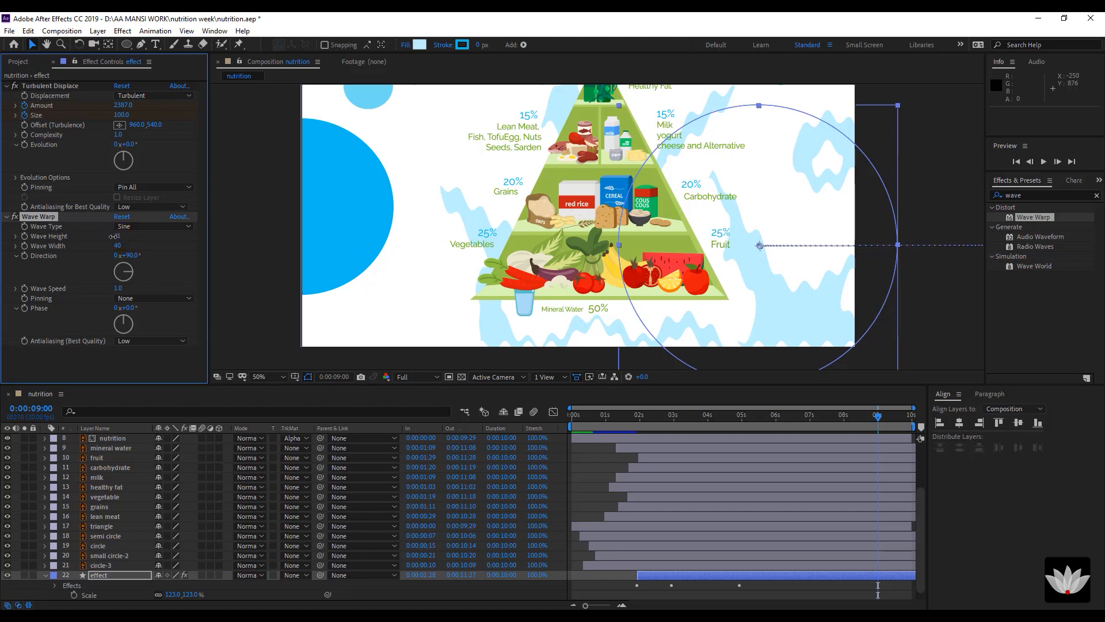
mouse_move(114, 236)
left_mouse_down()
mouse_move(92, 240)
mouse_move(107, 237)
left_mouse_up()
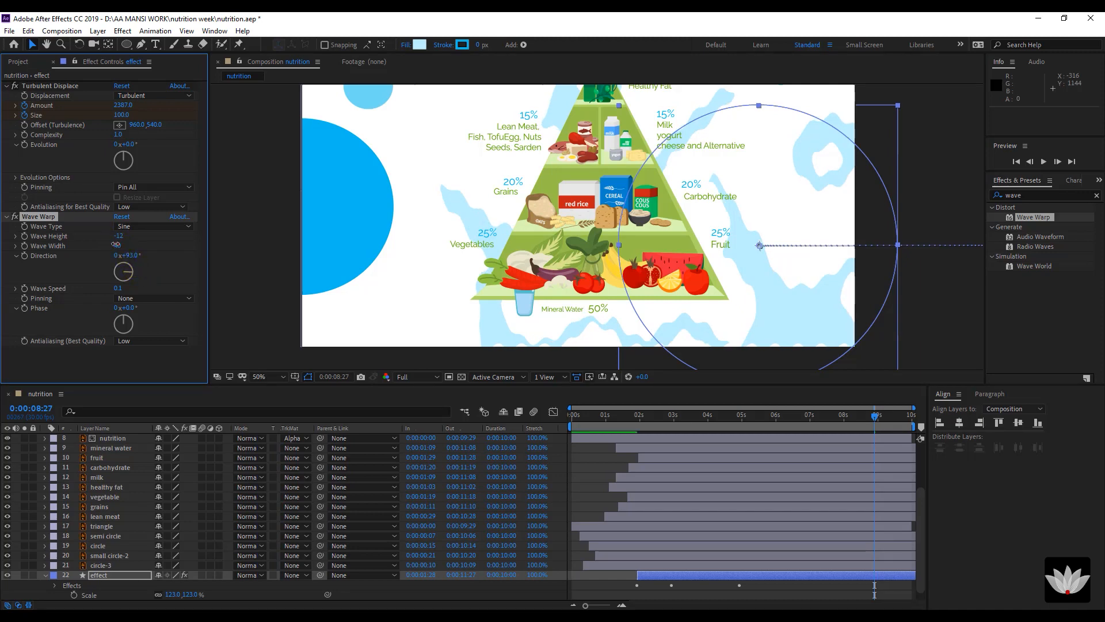
left_click_drag(115, 244, 390, 265)
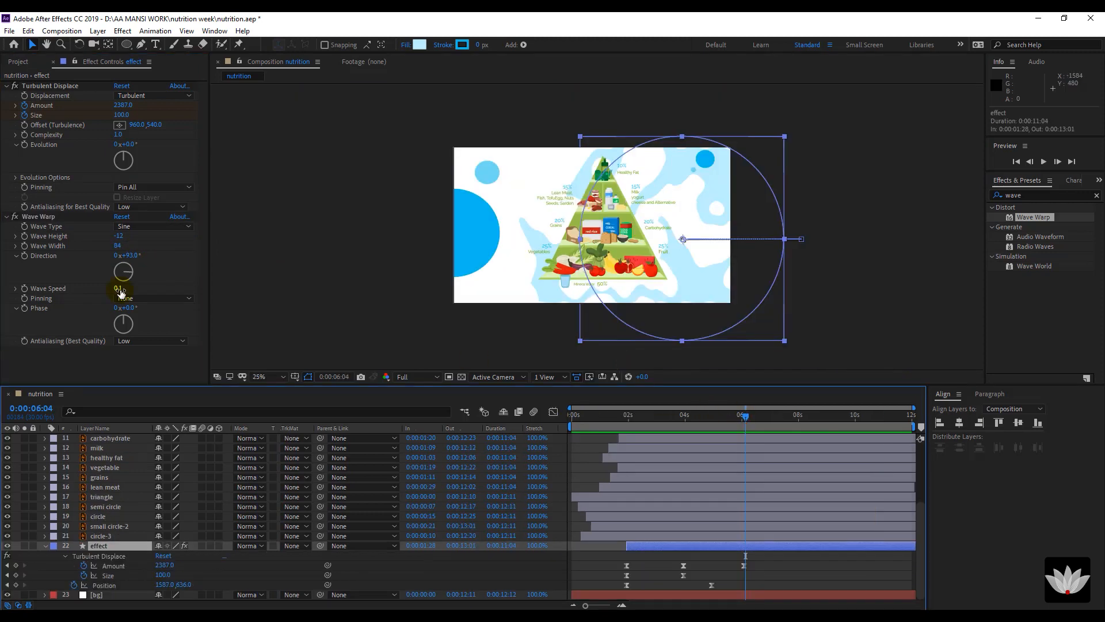
left_click(120, 289)
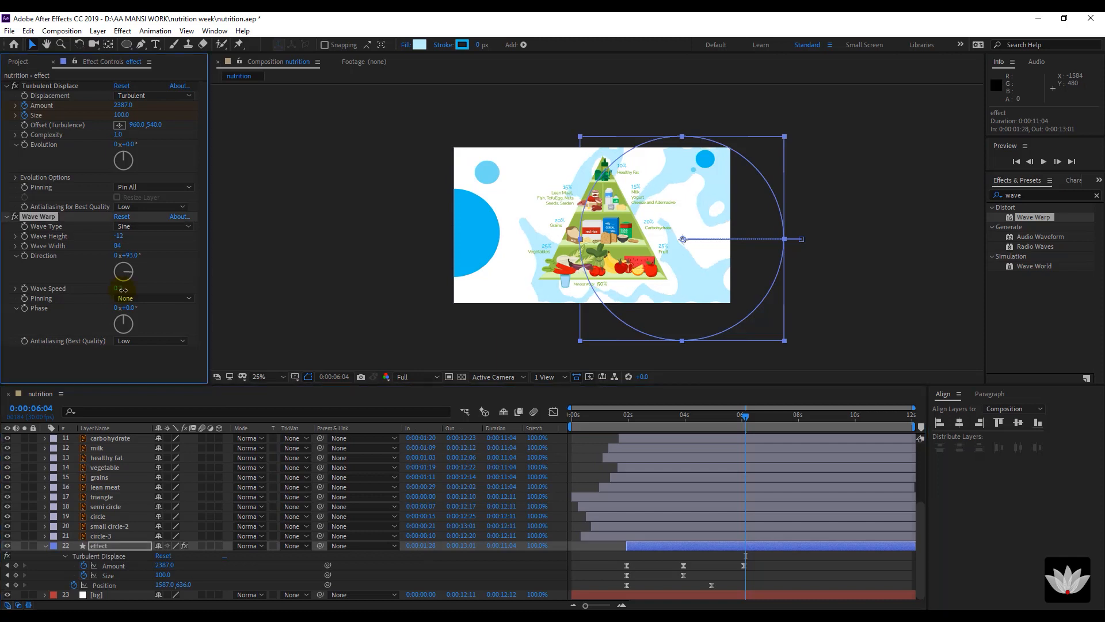